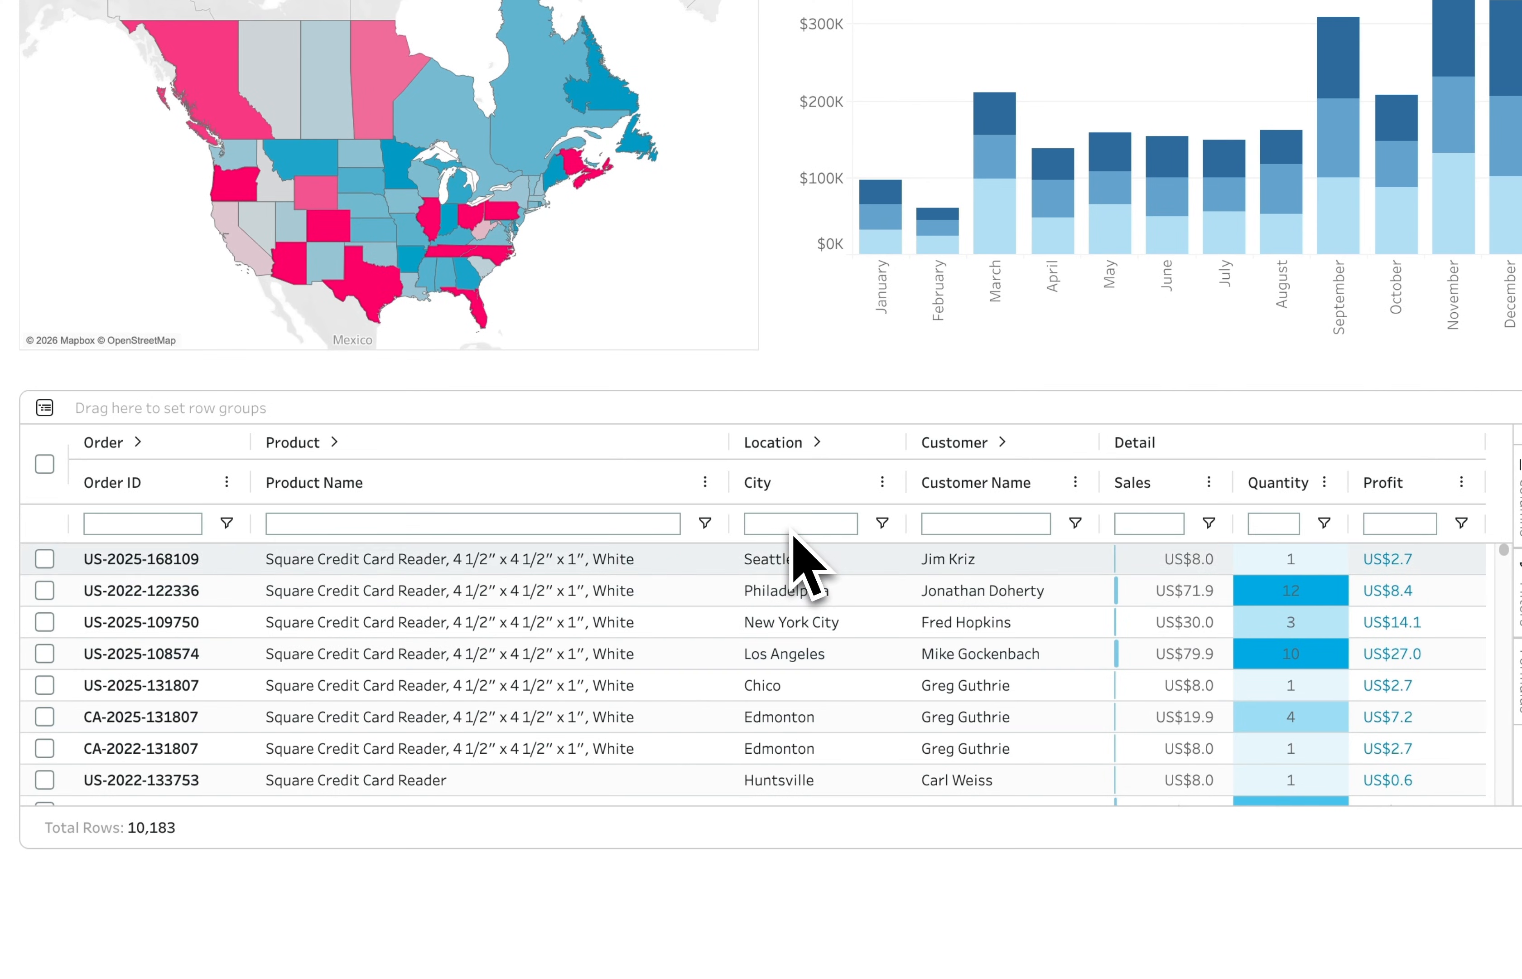
Filter the City column by "new" and open the list of filter conditions for the Customer Name column
click(770, 609)
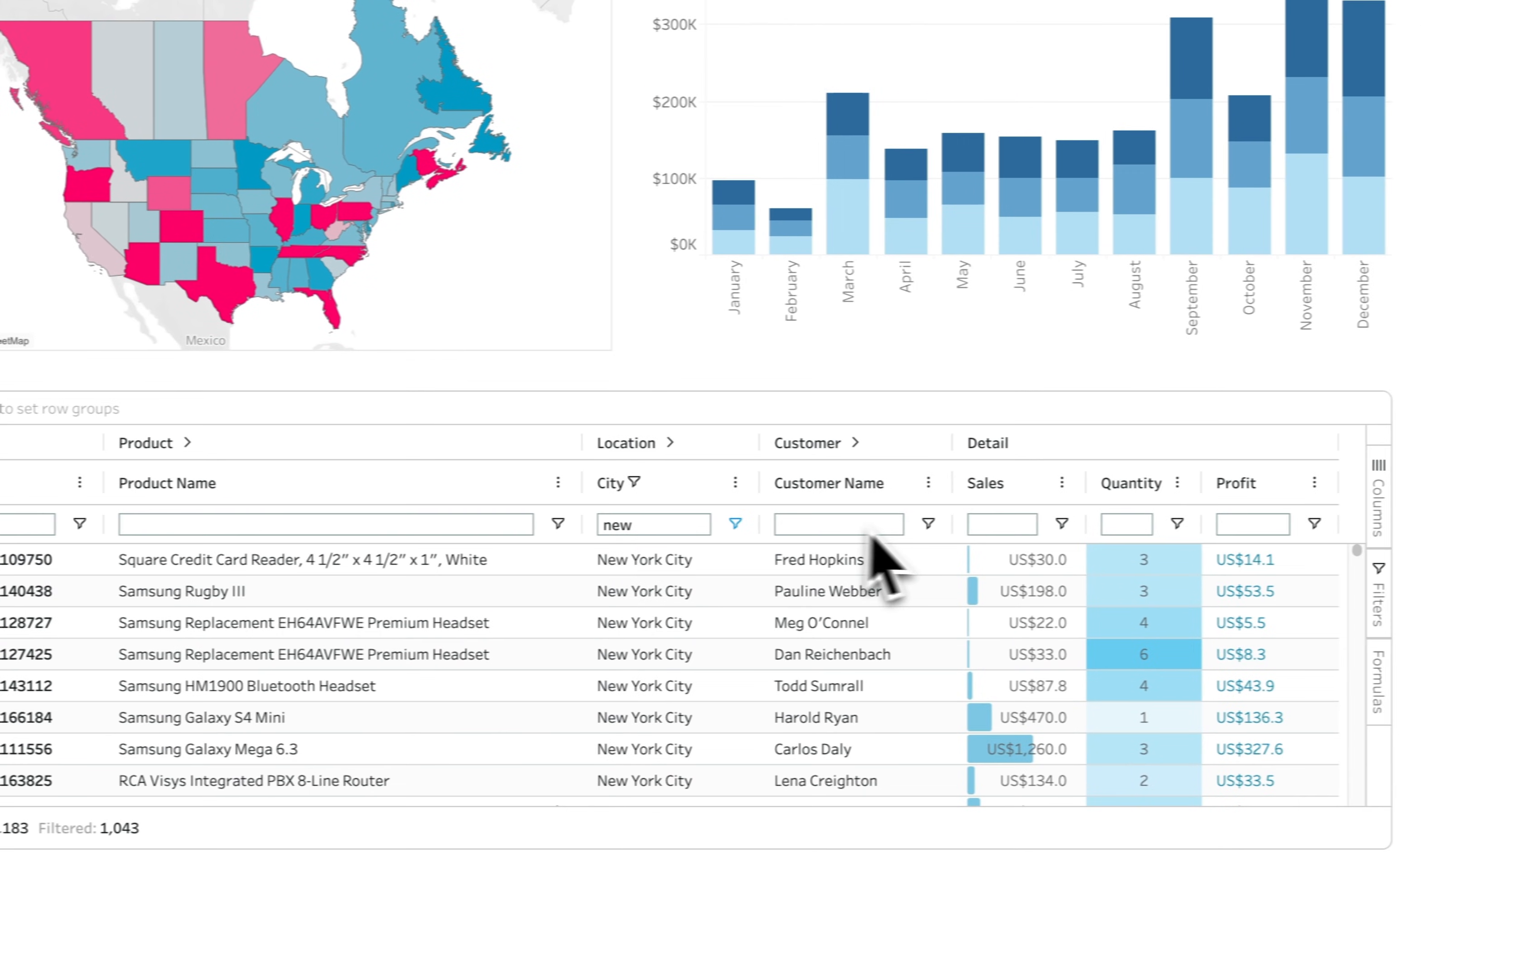
click(1075, 524)
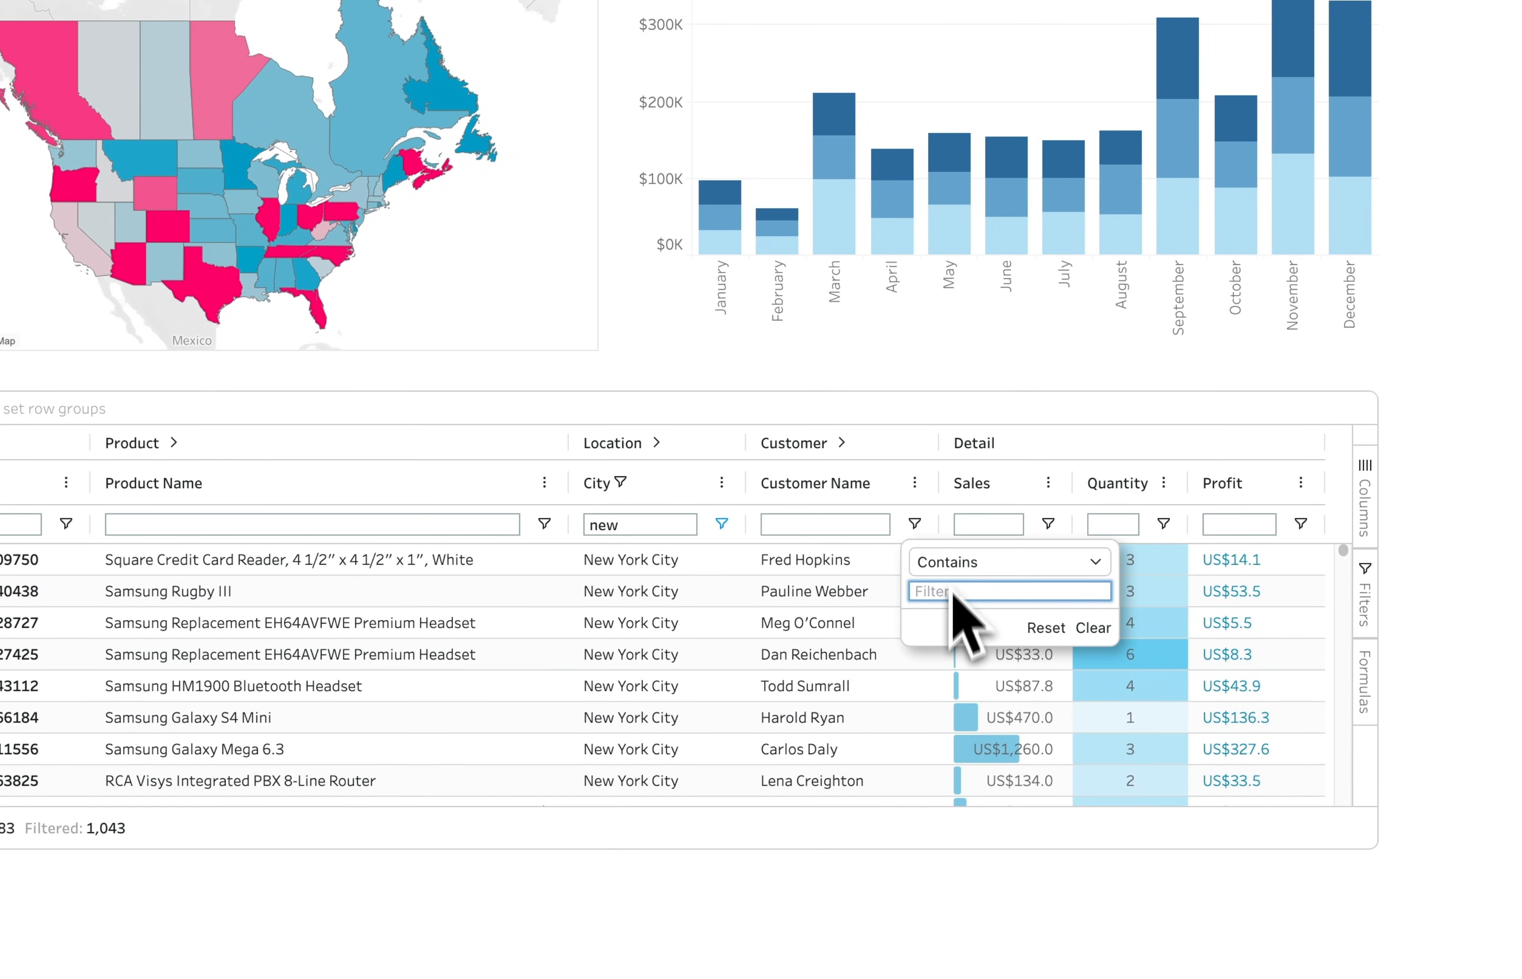
click(957, 564)
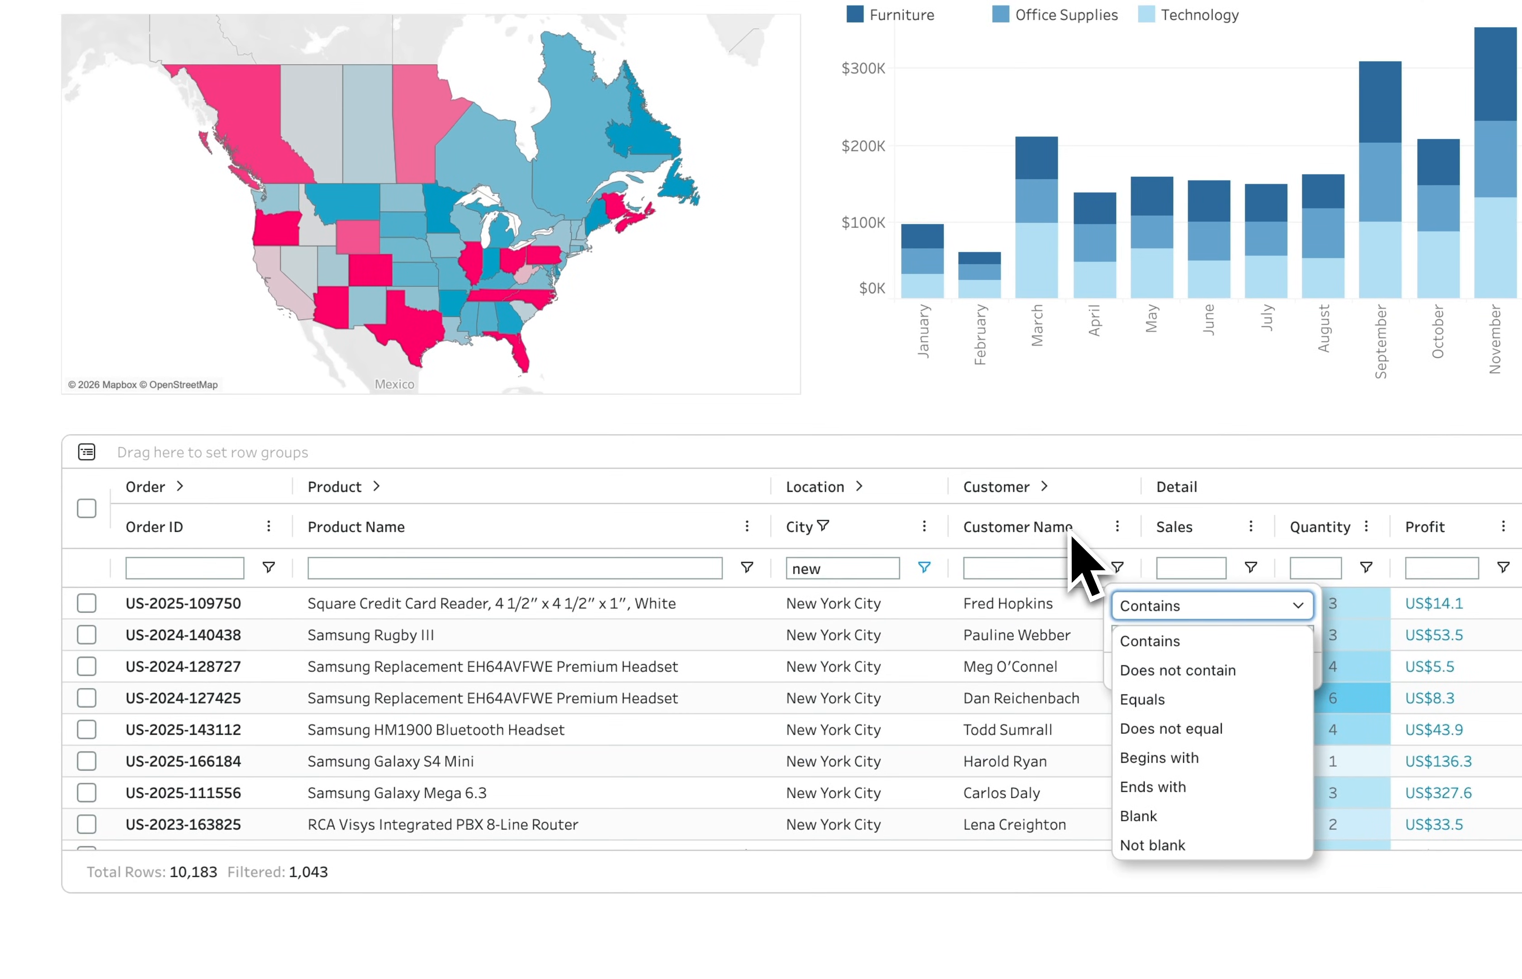
Sort the table by Customer Name in ascending and descending order, ending with the sorting cleared
click(1072, 536)
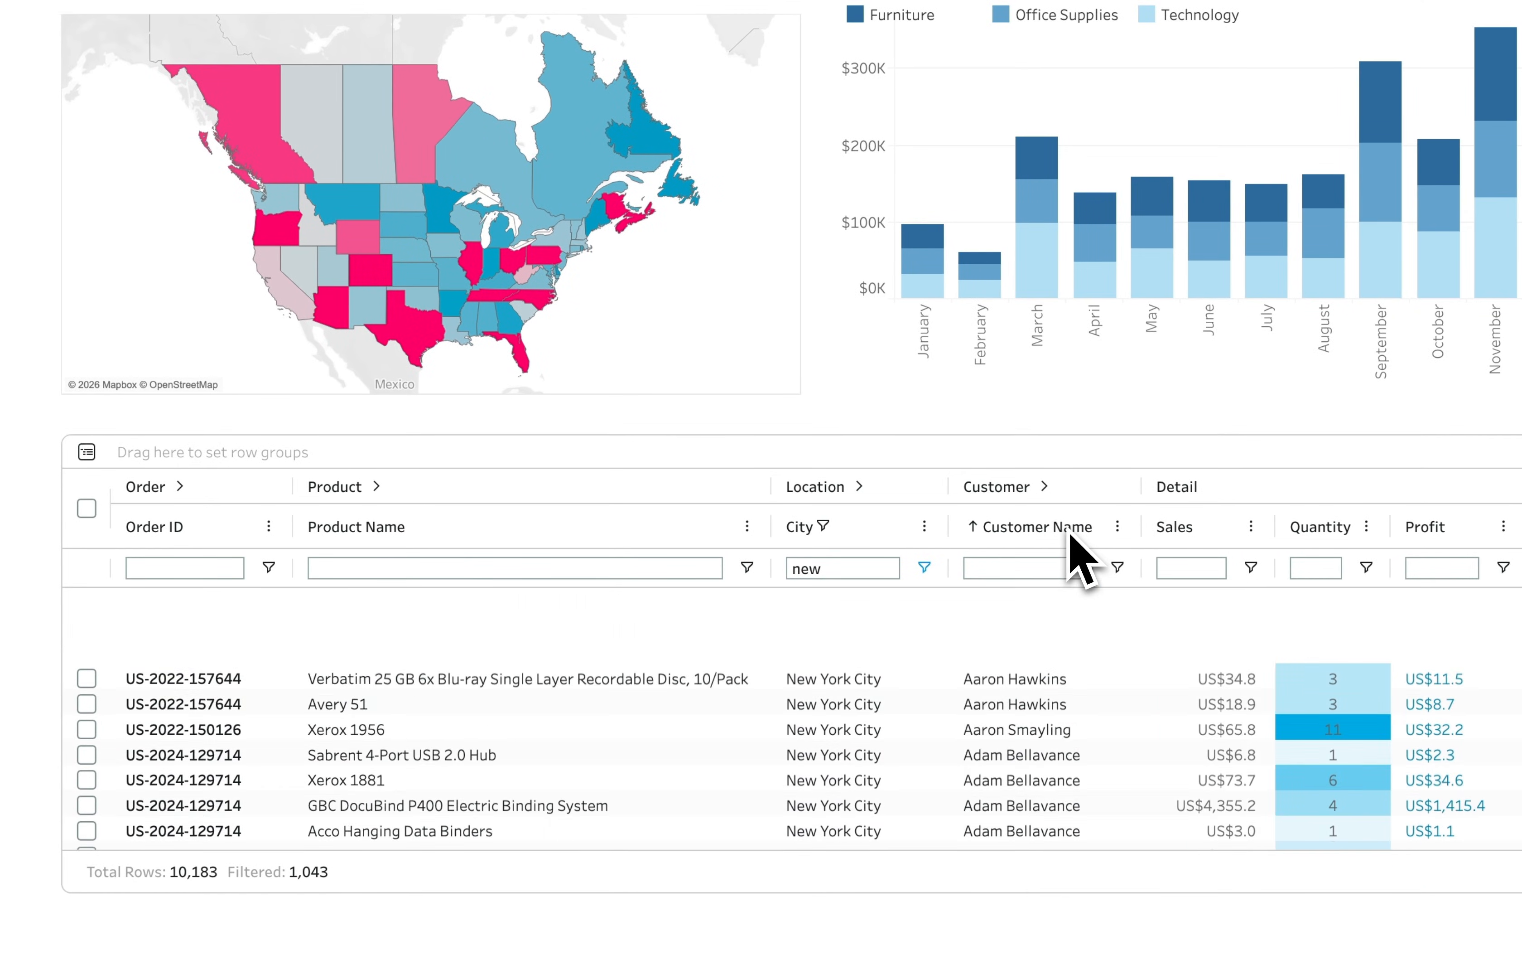
click(1069, 536)
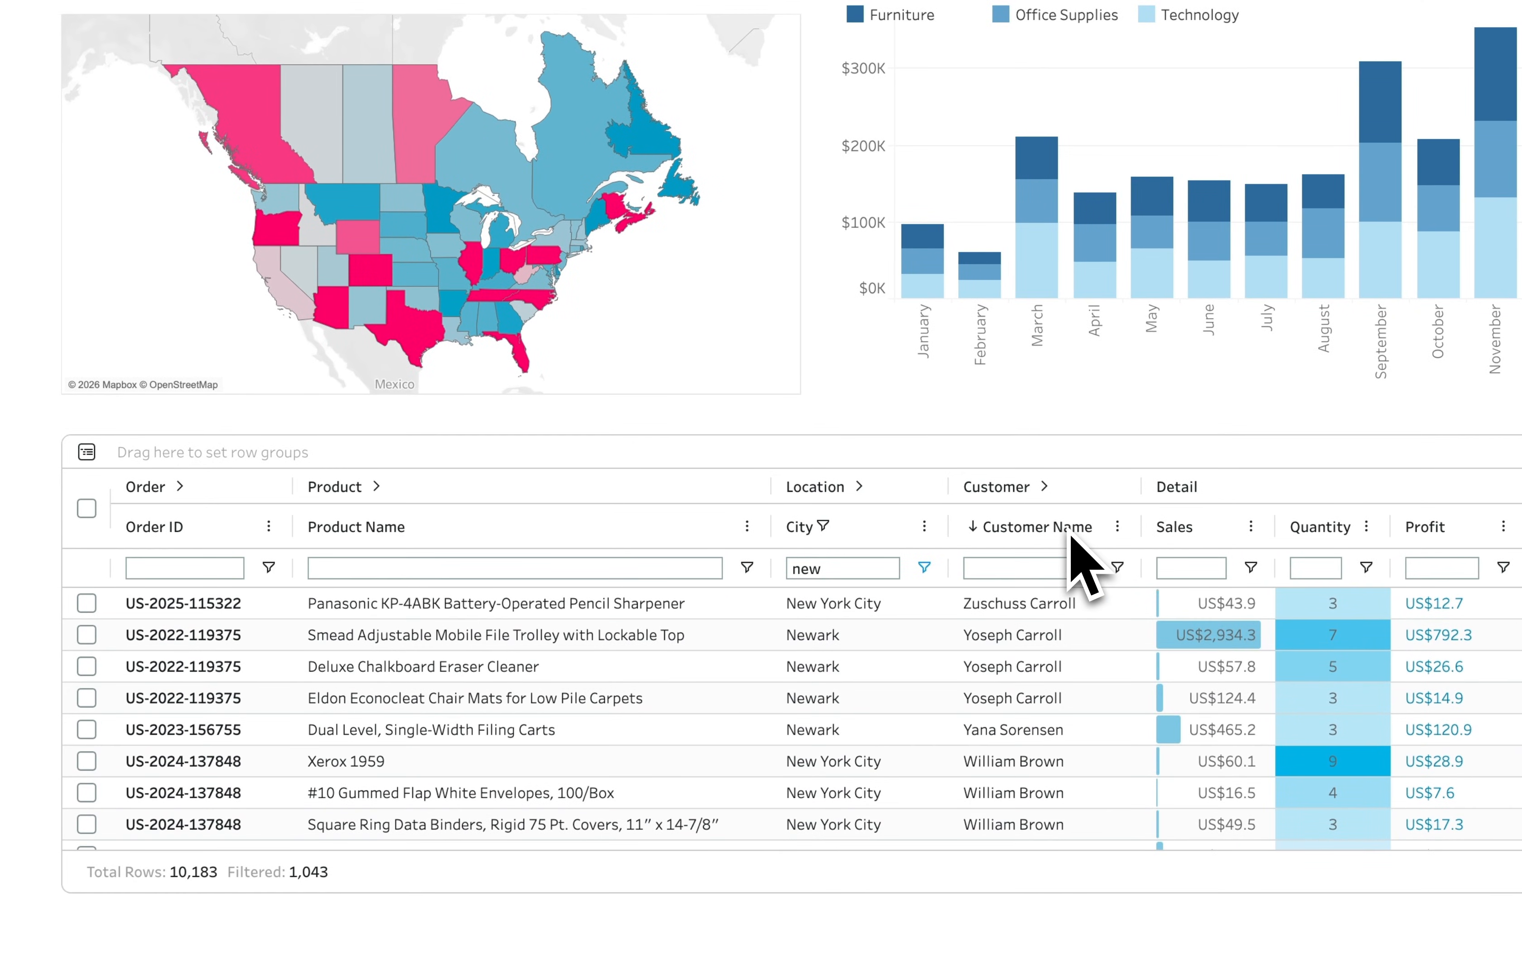
click(1069, 536)
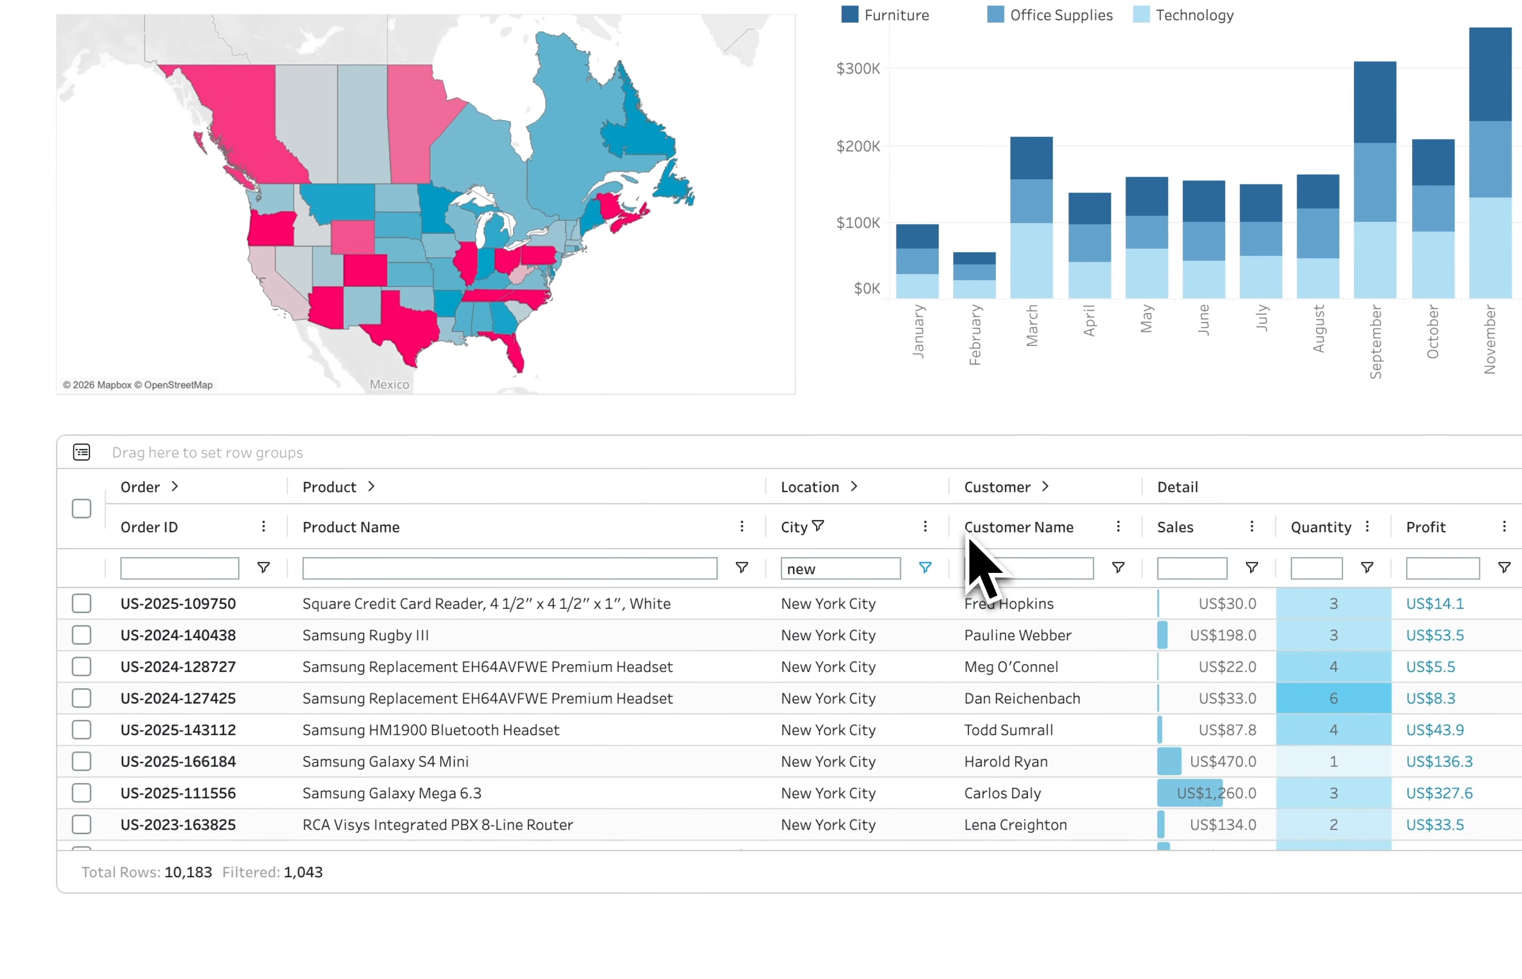
Move the Location column group behind the Customer group and narrow the Product Name column
drag(933, 539, 1022, 595)
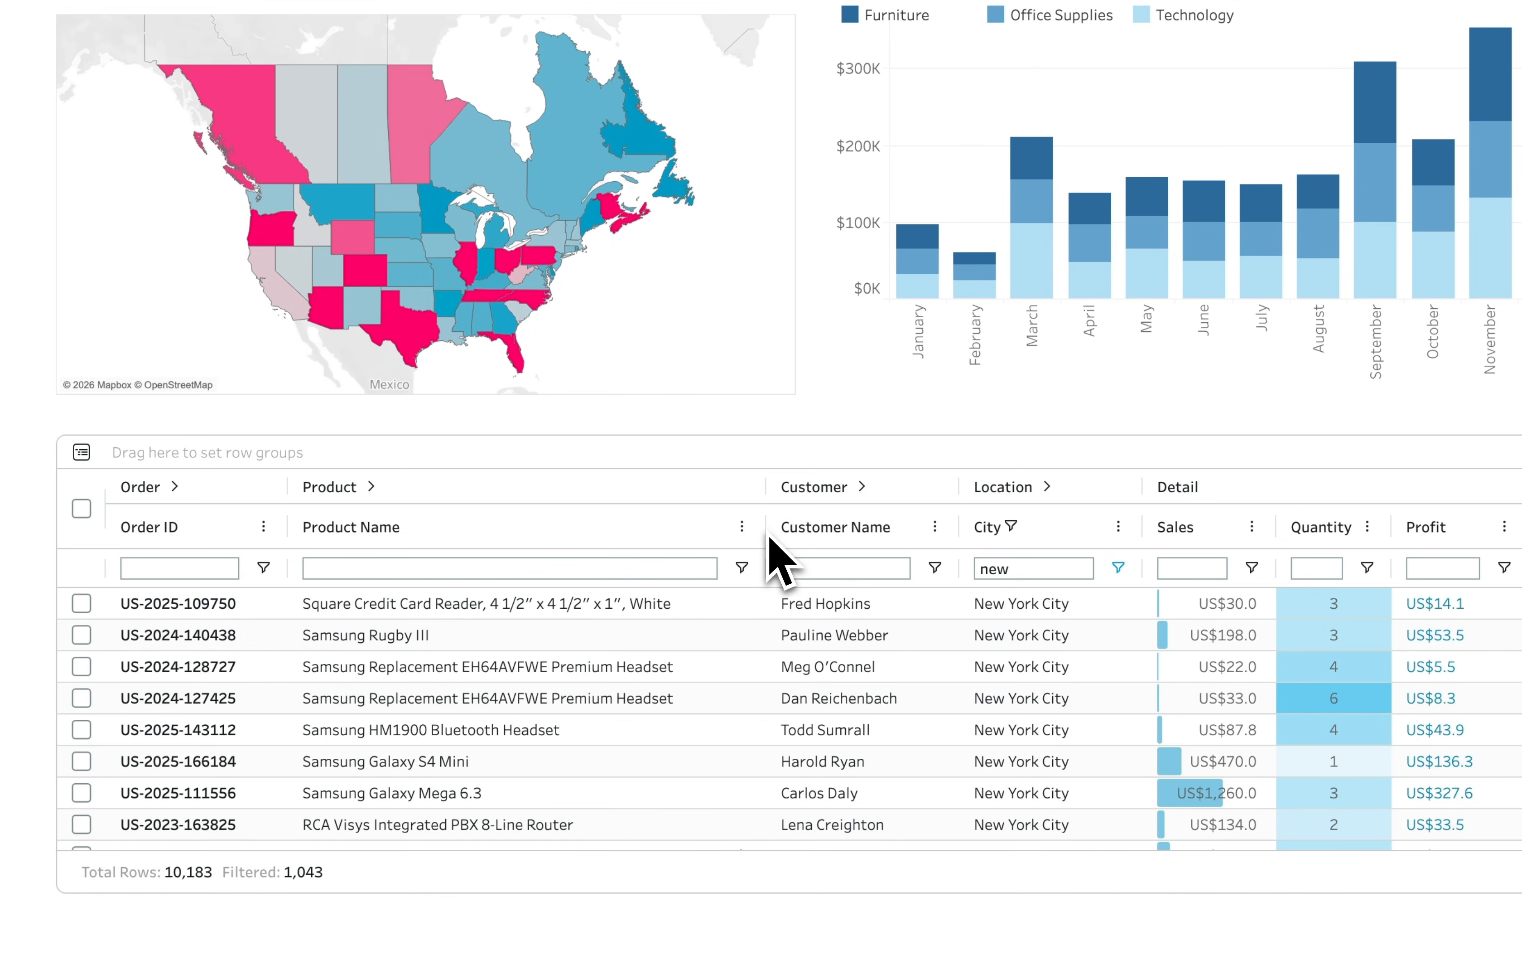
drag(760, 539, 577, 539)
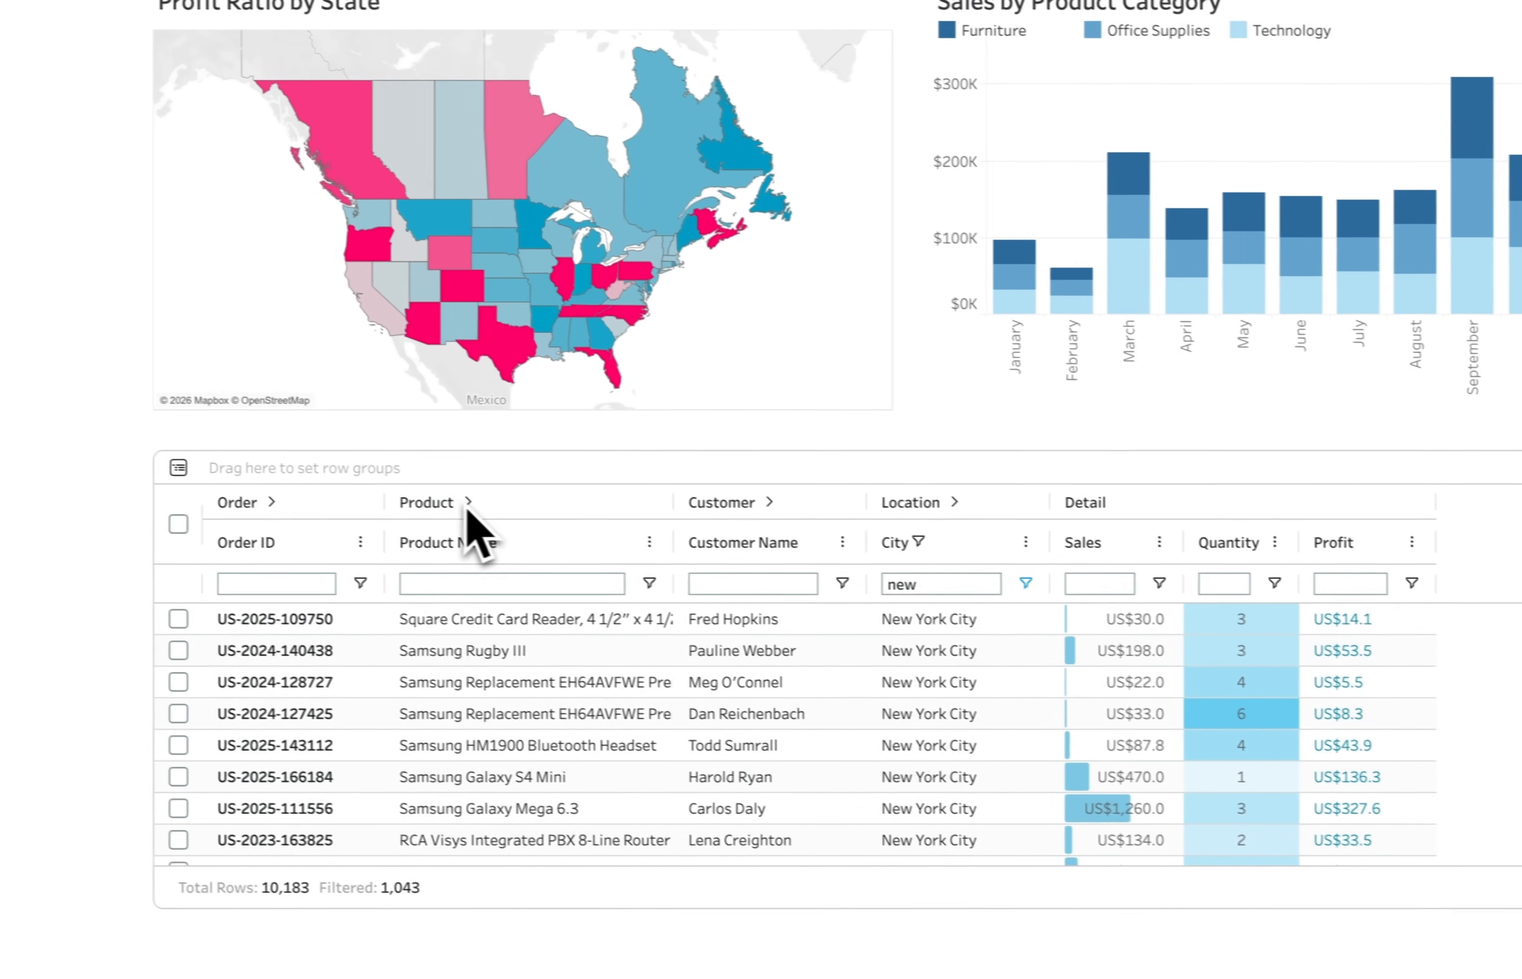
Expand the Product column group to show its category, sub-category and manufacturer columns, and collapse it again
click(468, 503)
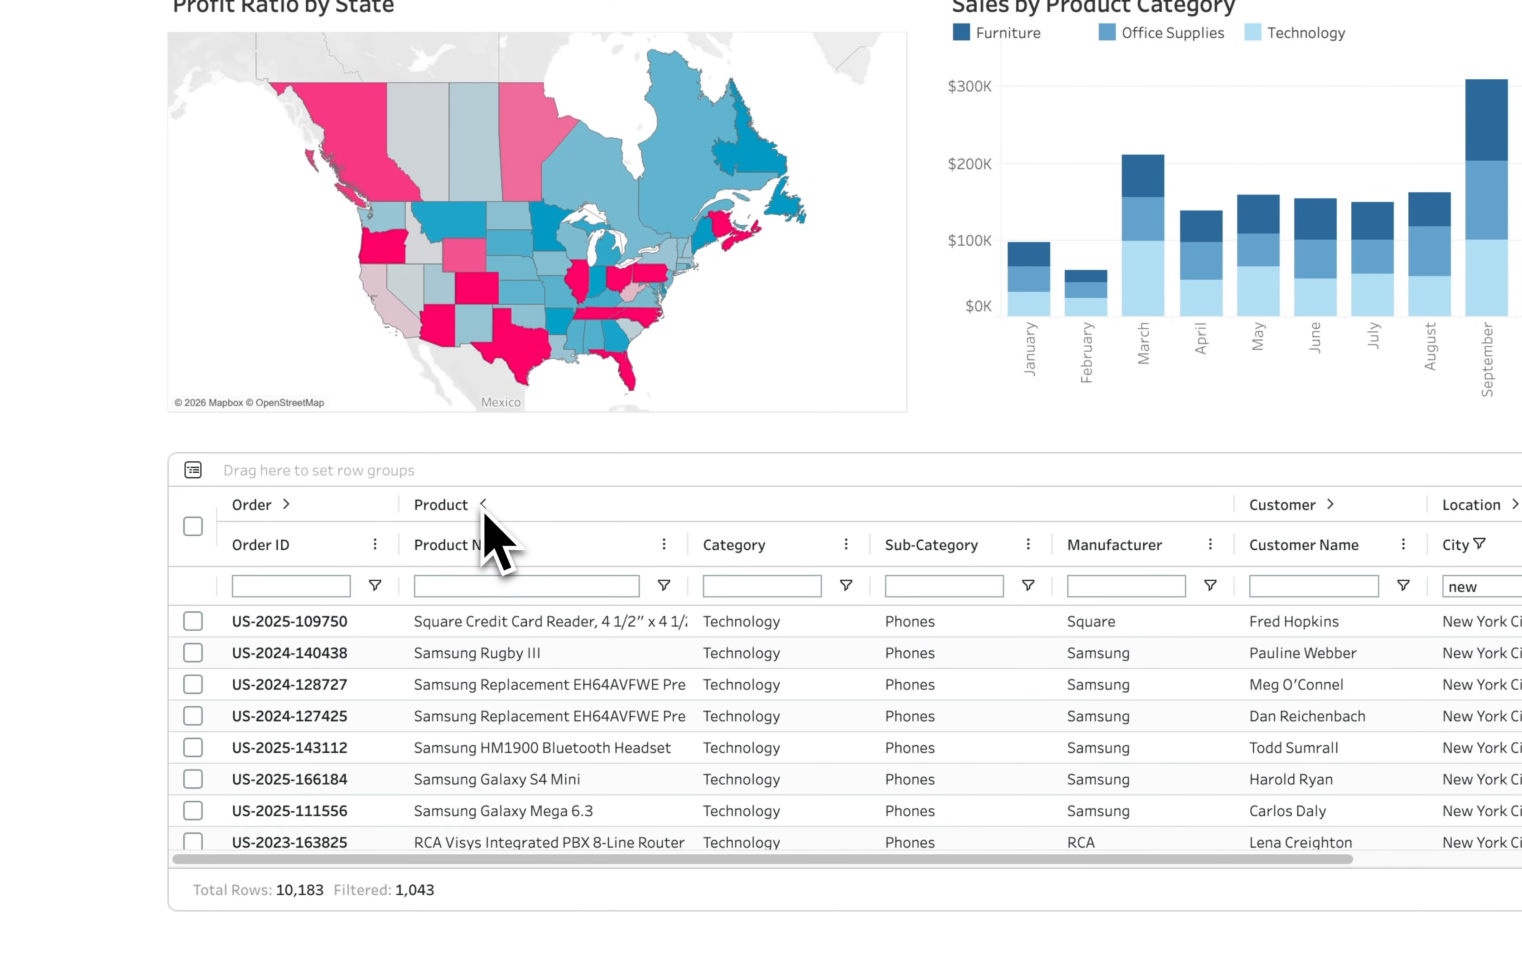
click(483, 504)
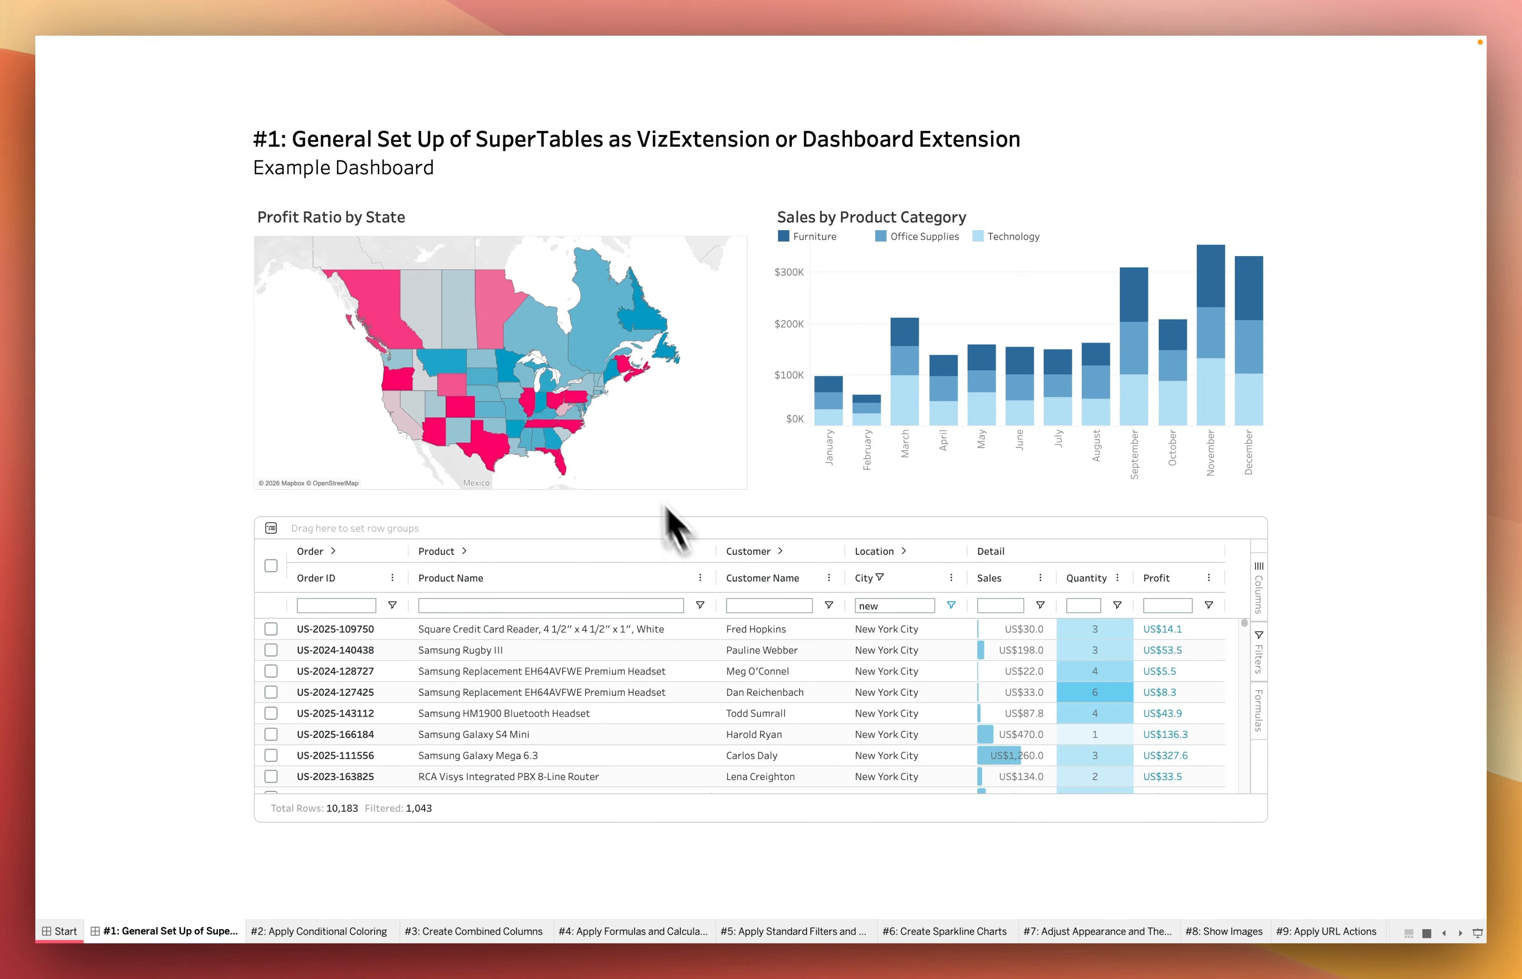
Filter the dashboard by Ohio on the map and by one Samsung Replacement headset row in the table, clearing each selection
click(556, 401)
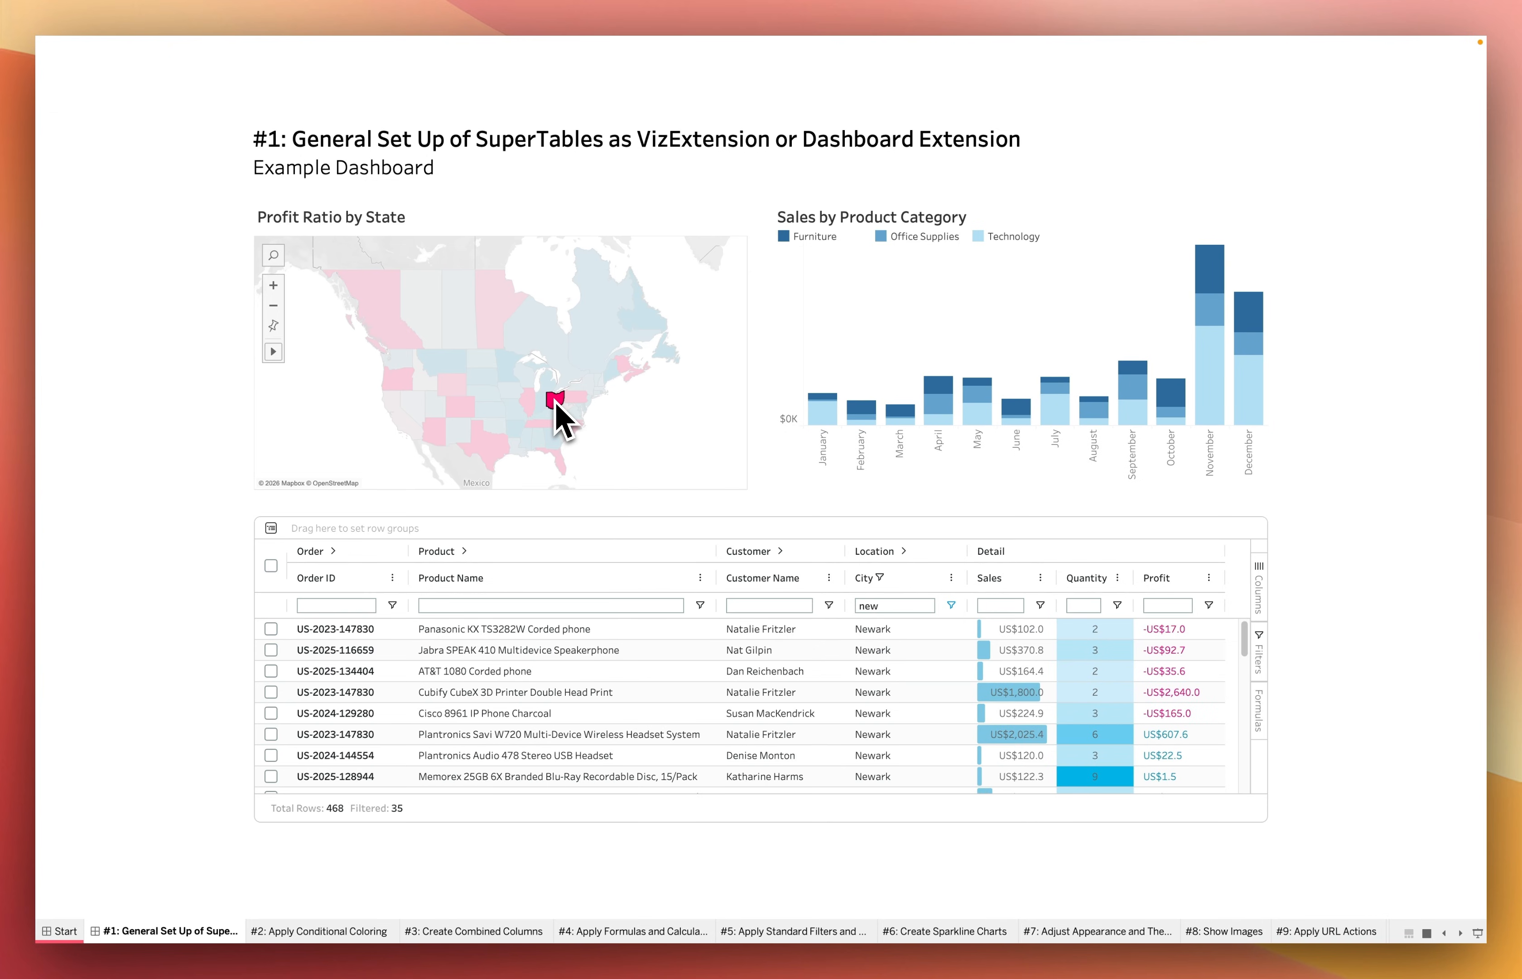
click(556, 401)
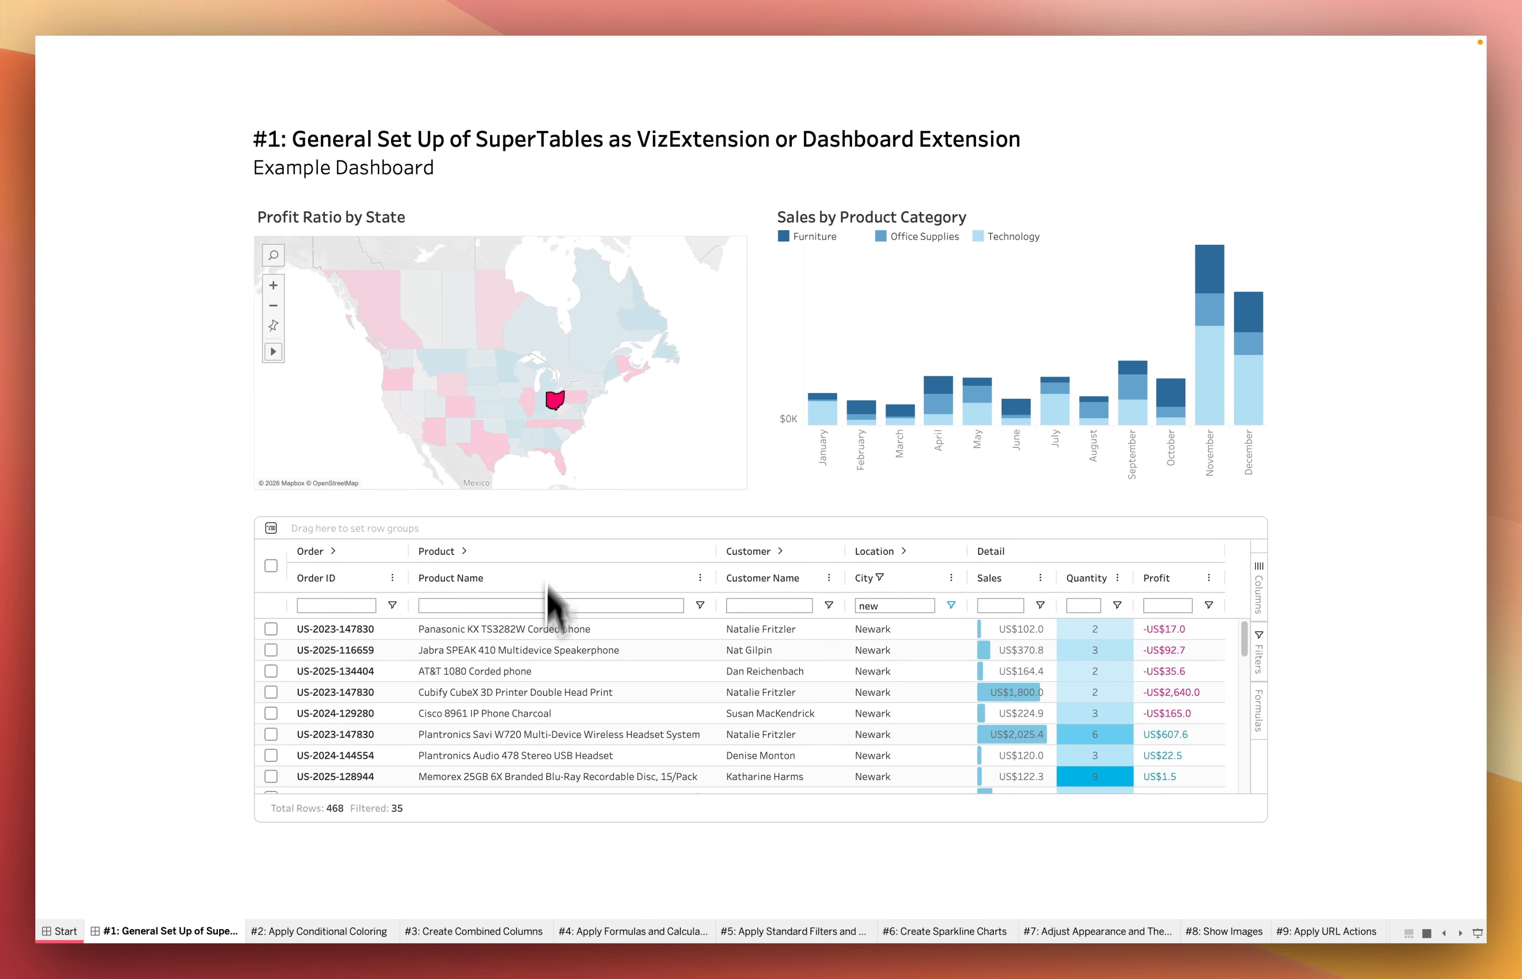
click(542, 697)
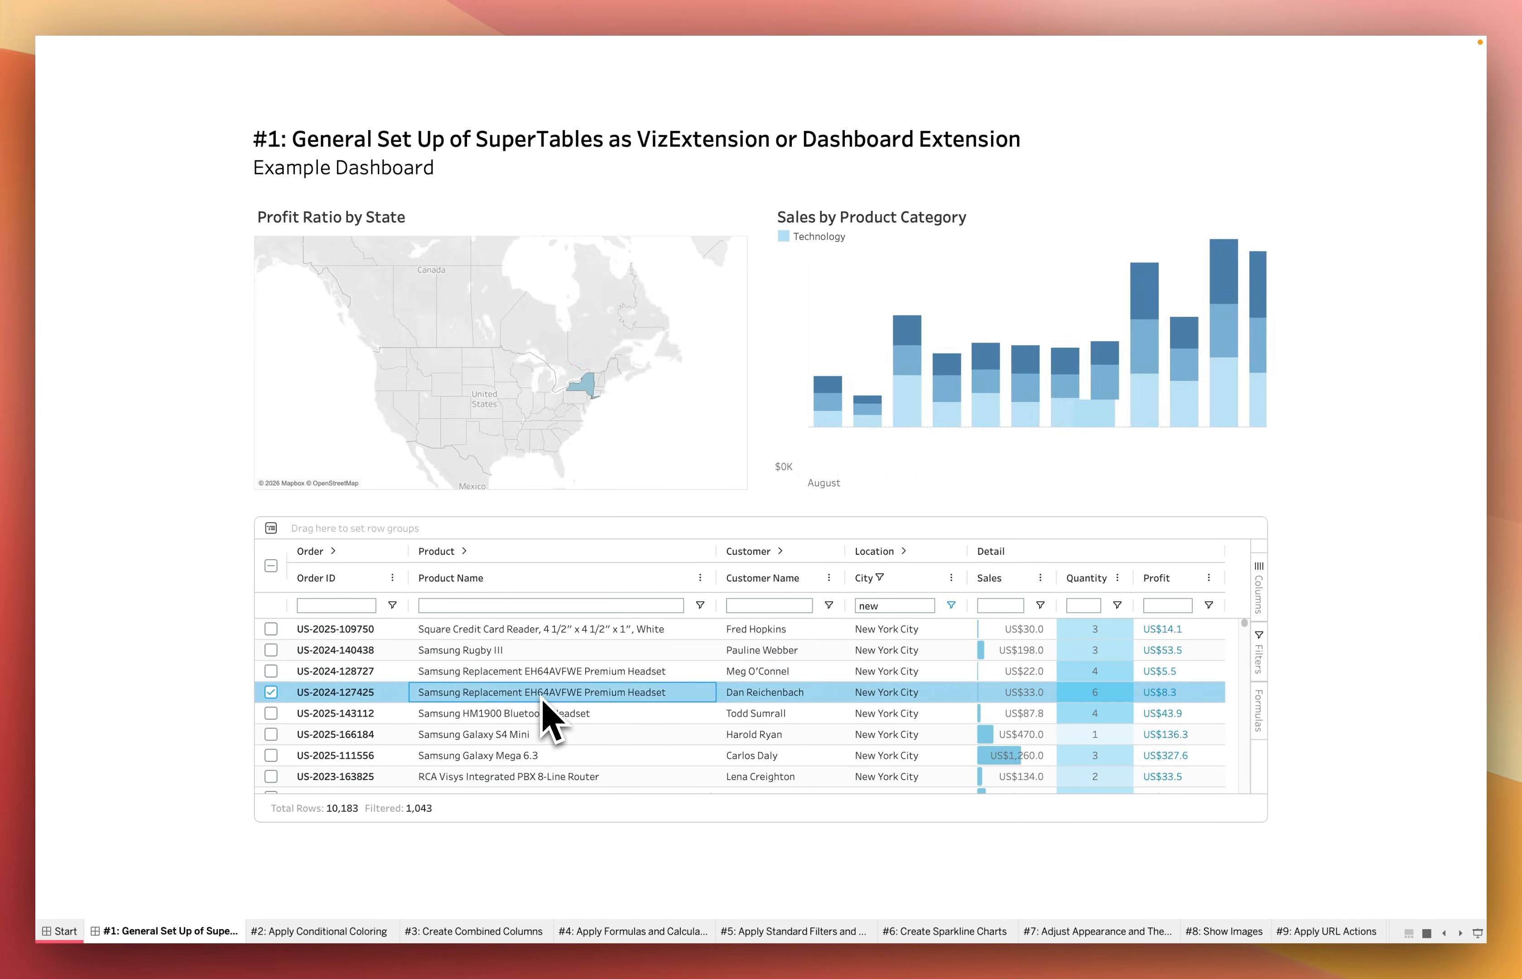
click(271, 691)
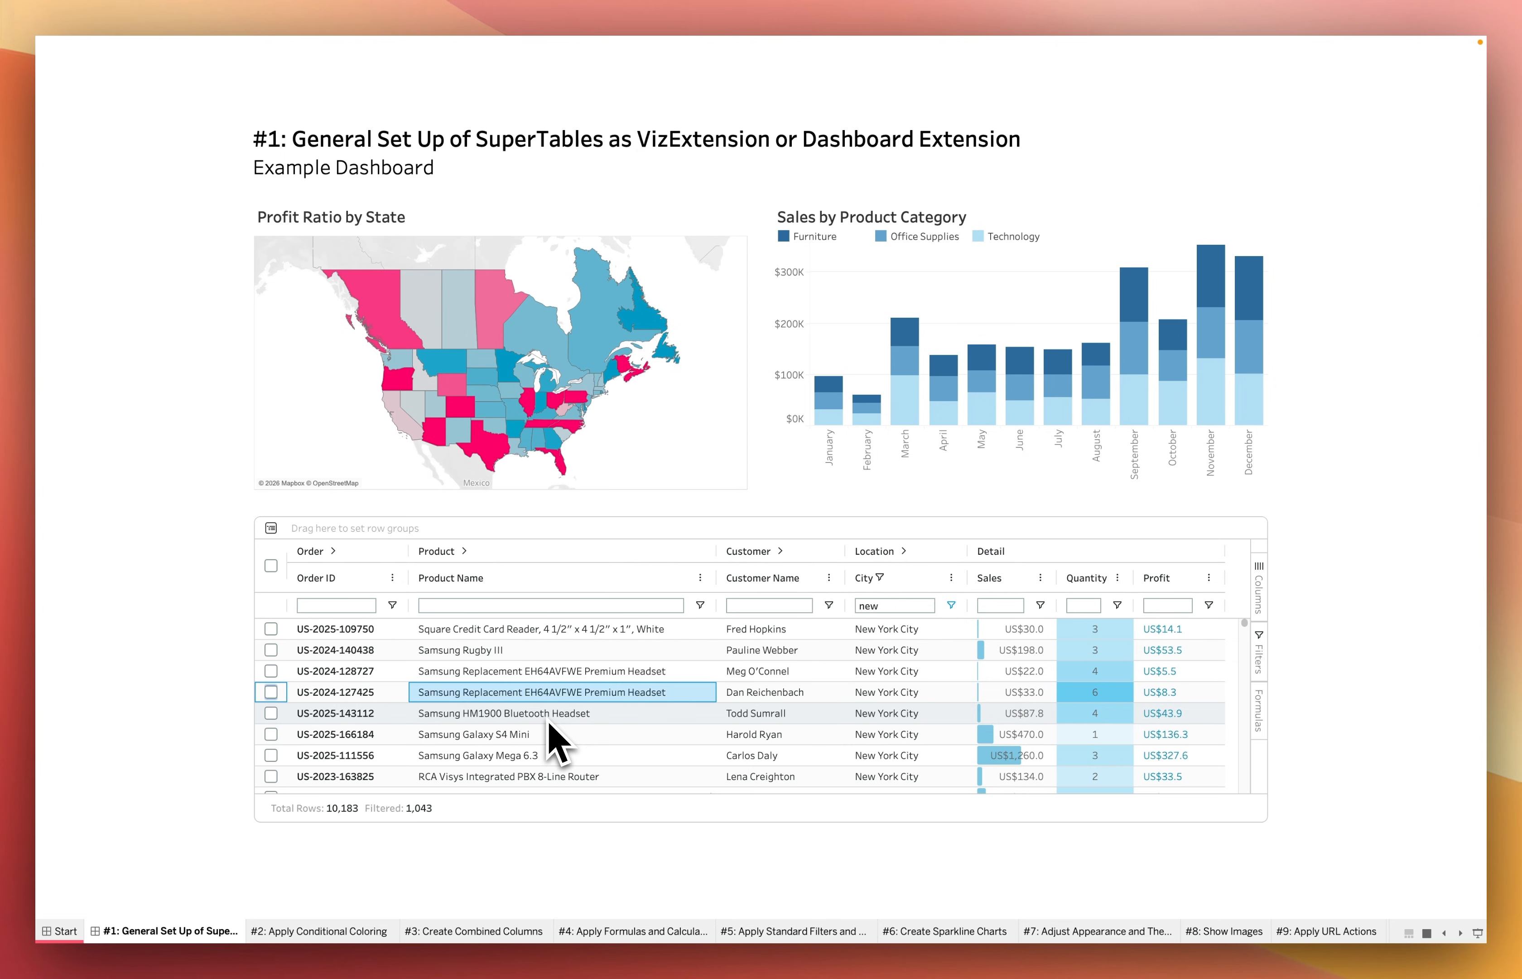
Leave presentation mode and add a new worksheet directly after the "#1: General Set Up" dashboard
key(Escape)
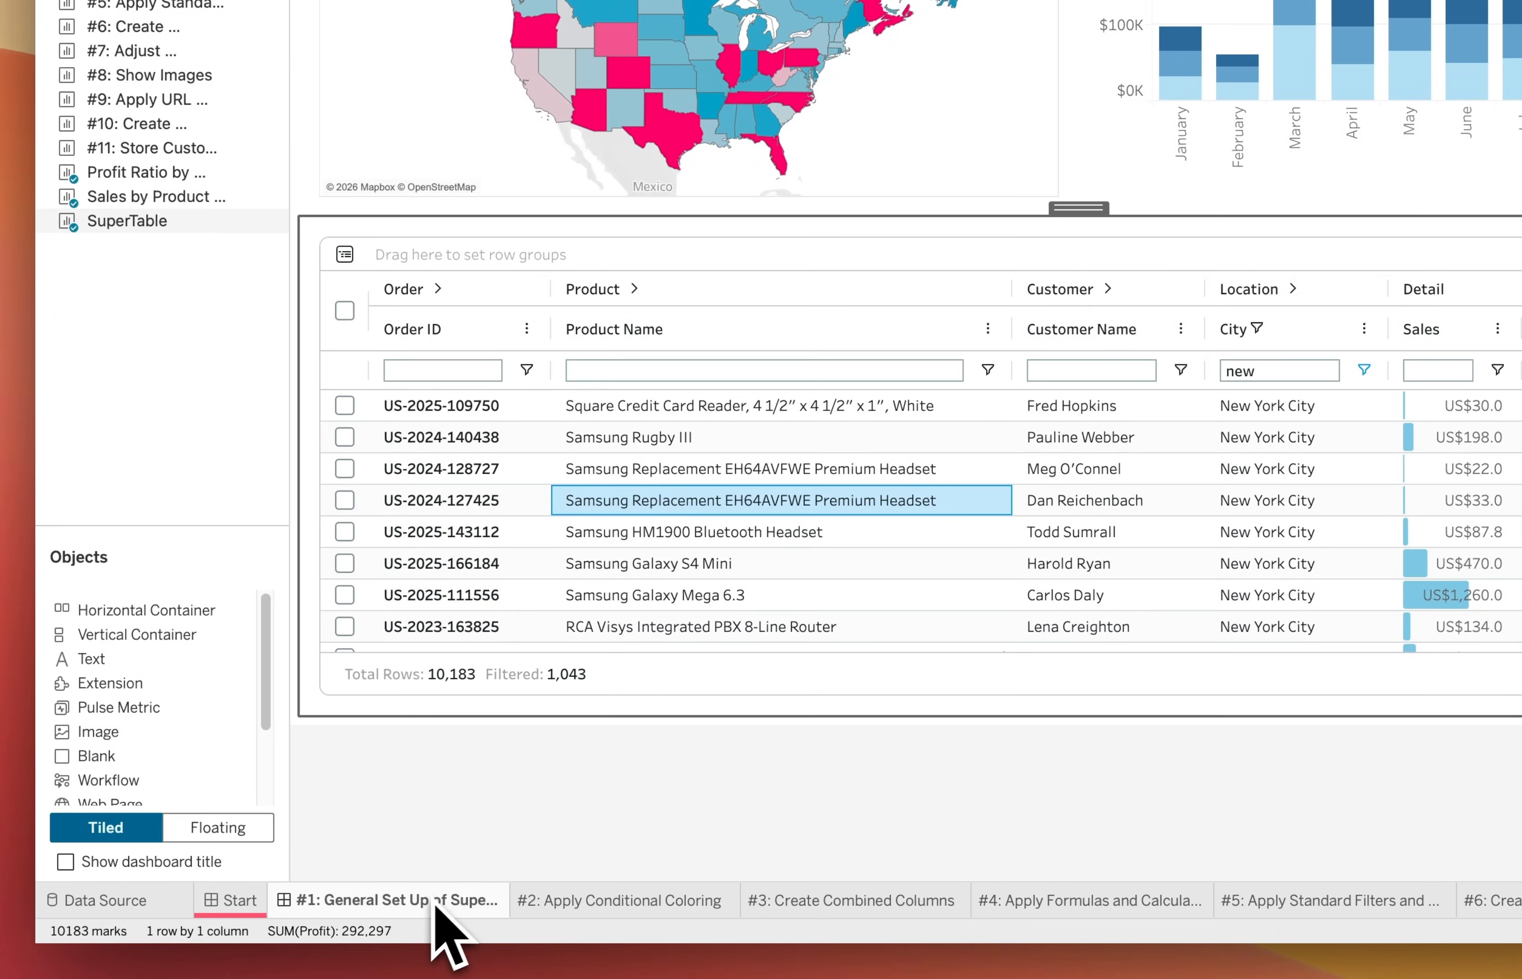
right_click(307, 916)
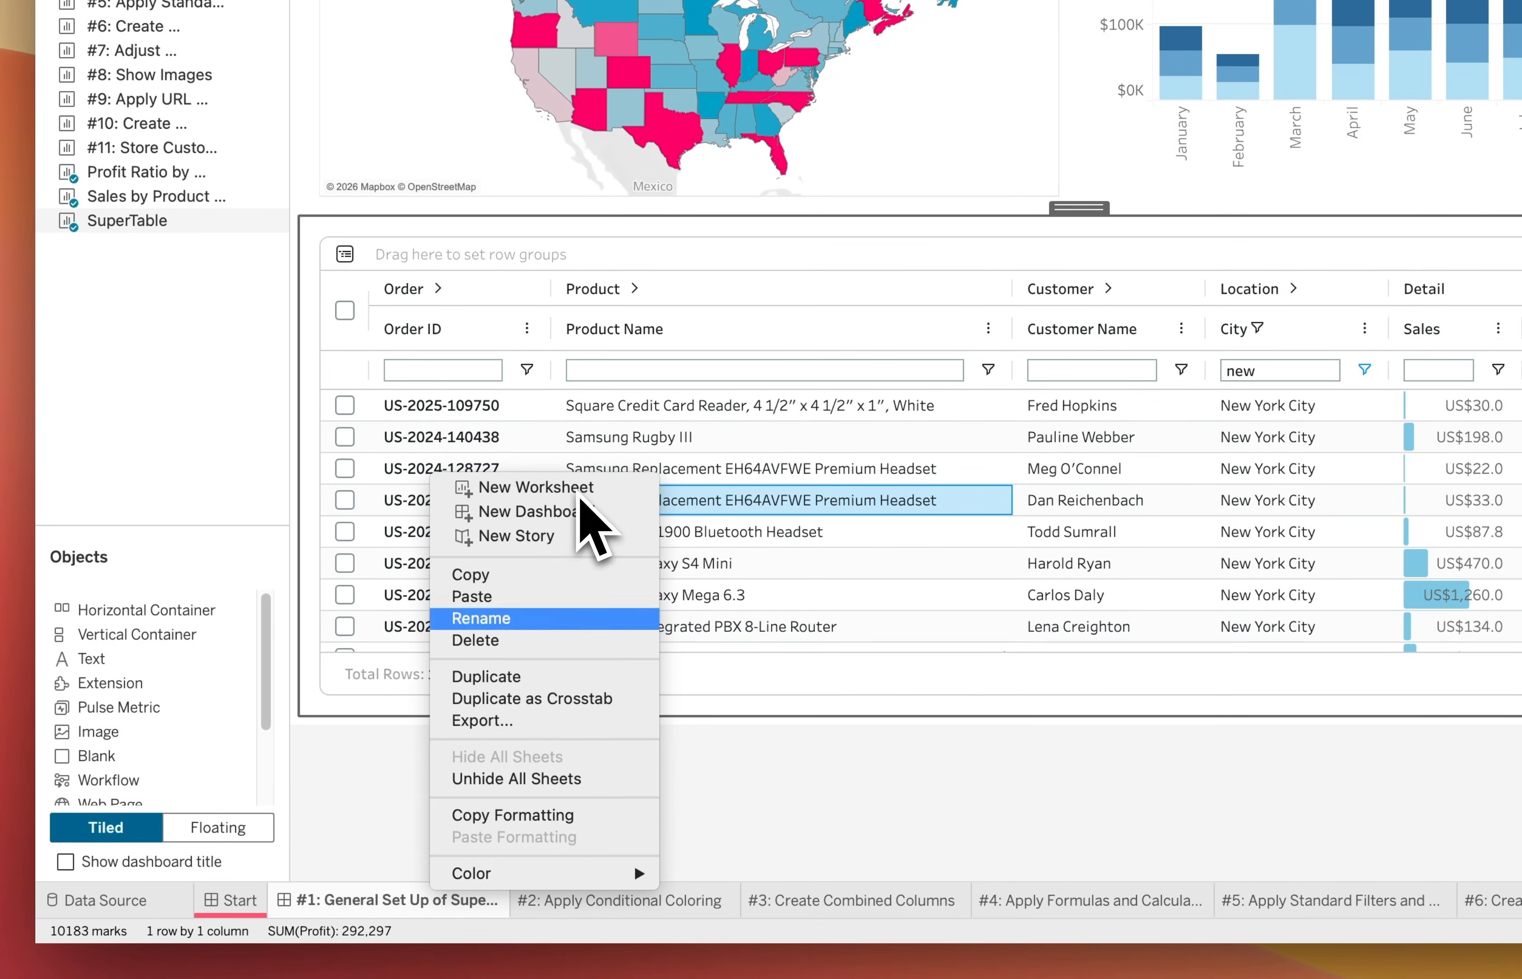
click(580, 491)
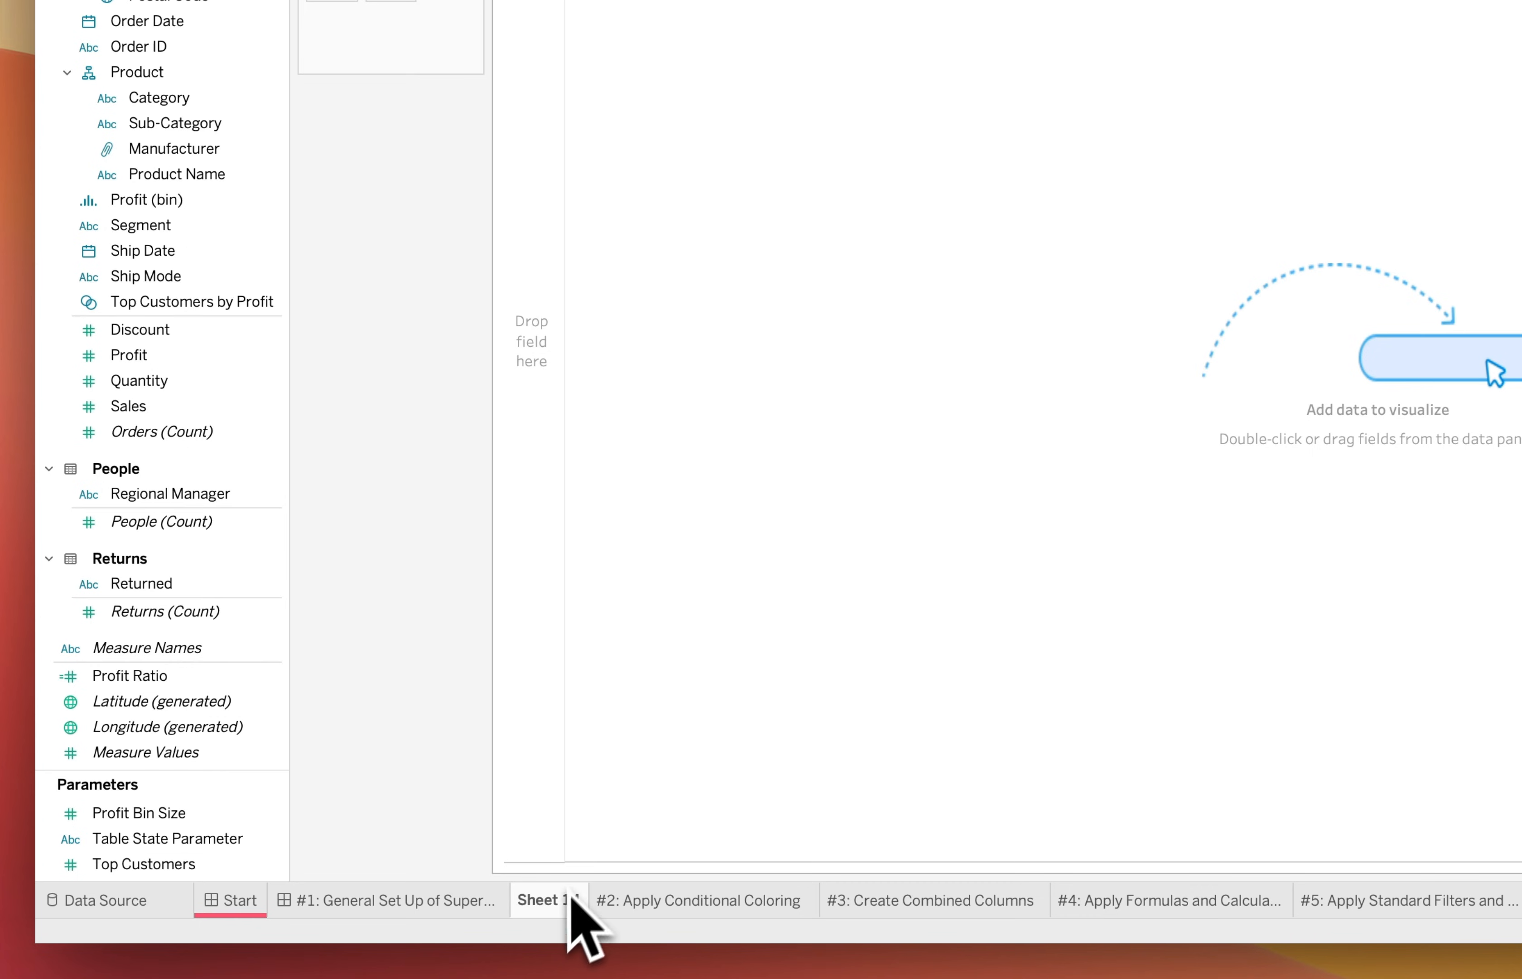
Rename the new worksheet as First Super Table
double_click(562, 902)
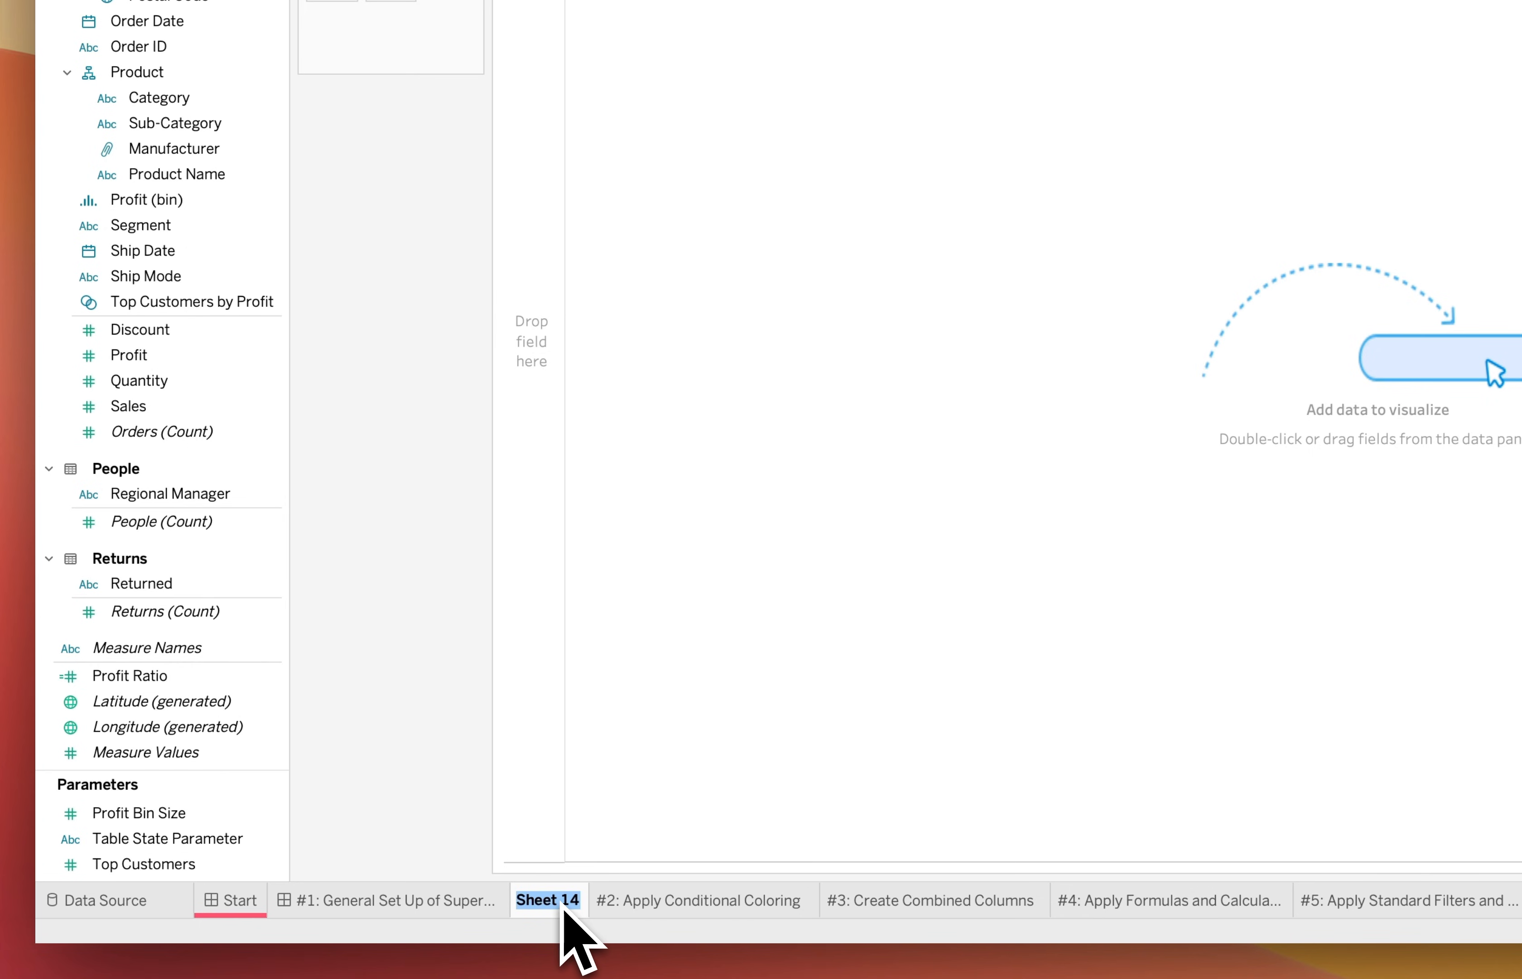
text(First Super Tabe)
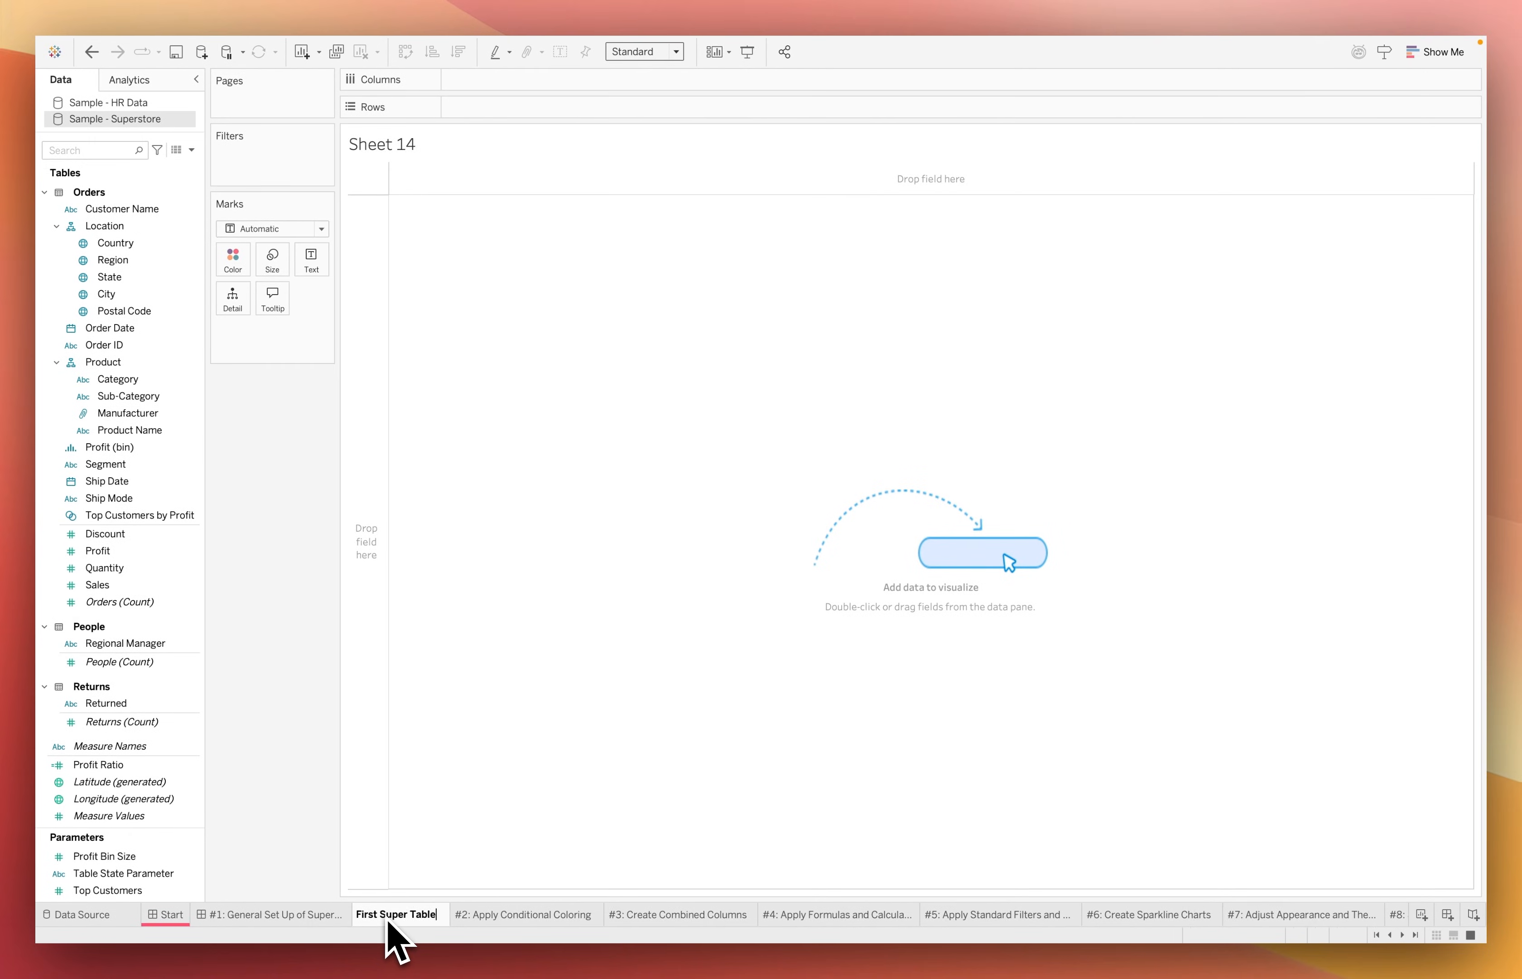
key(Return)
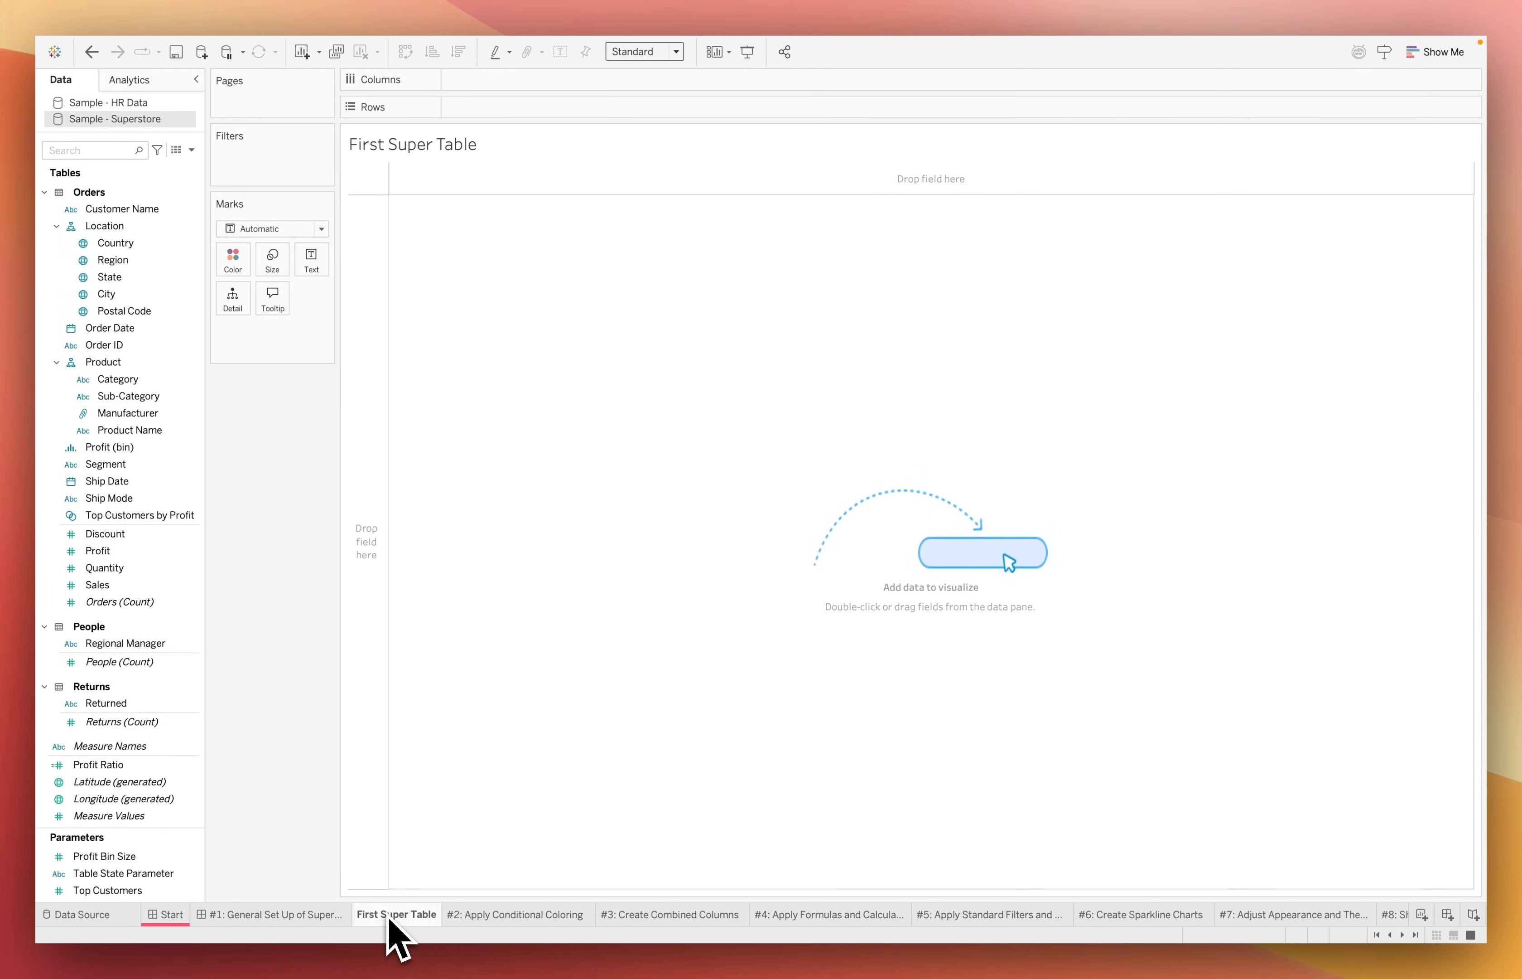
Open the gallery for adding a viz extension from the mark types and access the local viz extensions
mouse_move(387, 916)
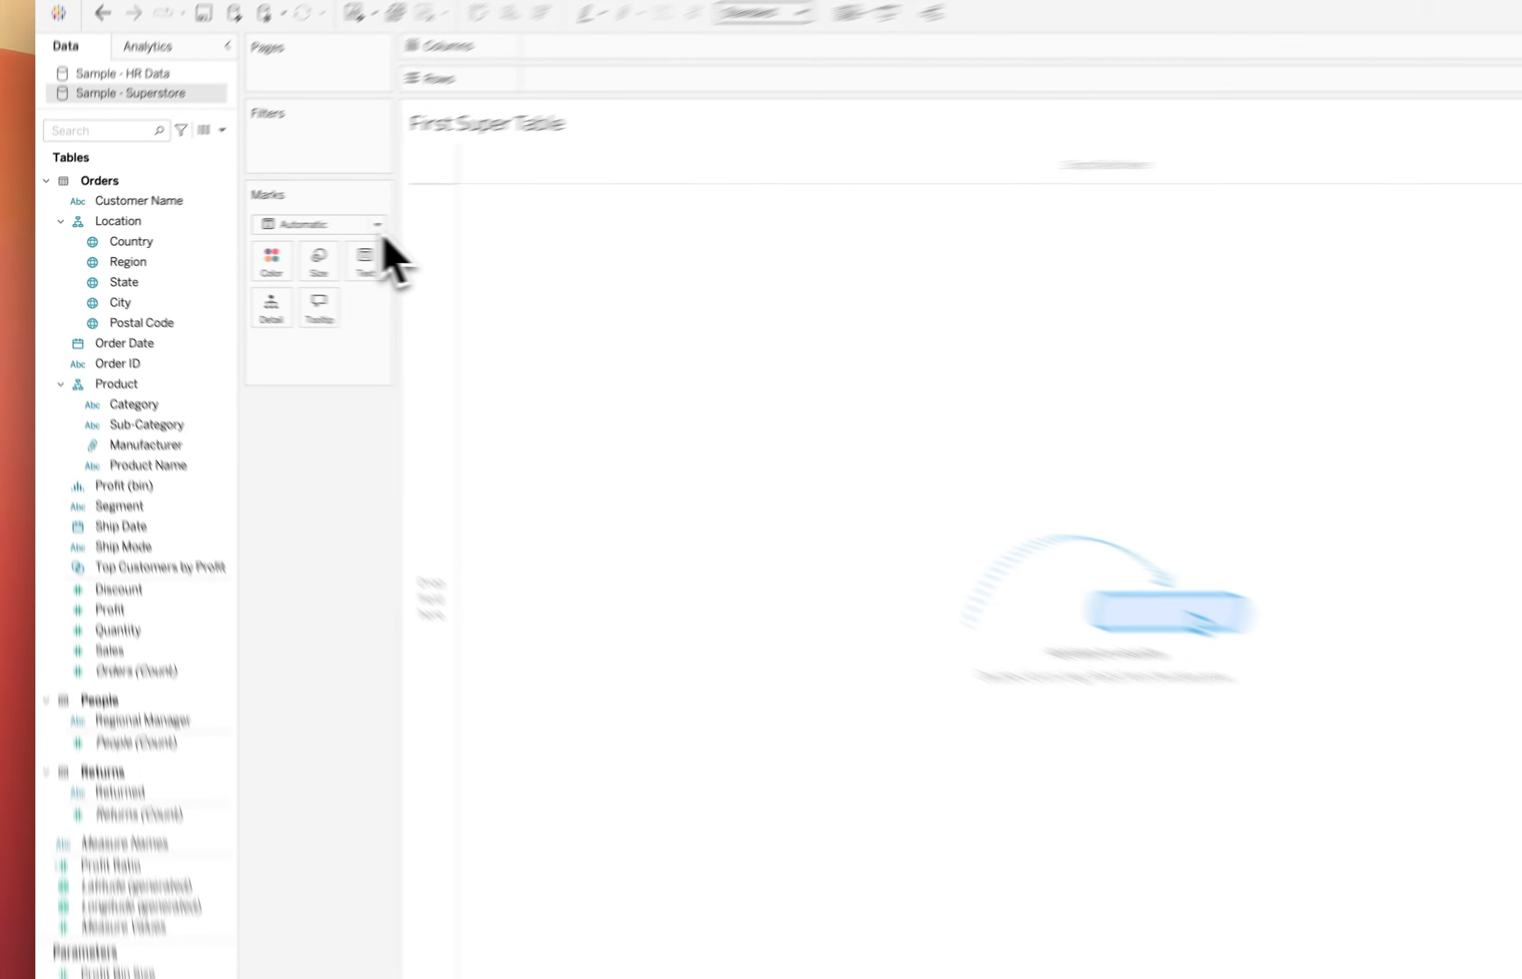
click(464, 223)
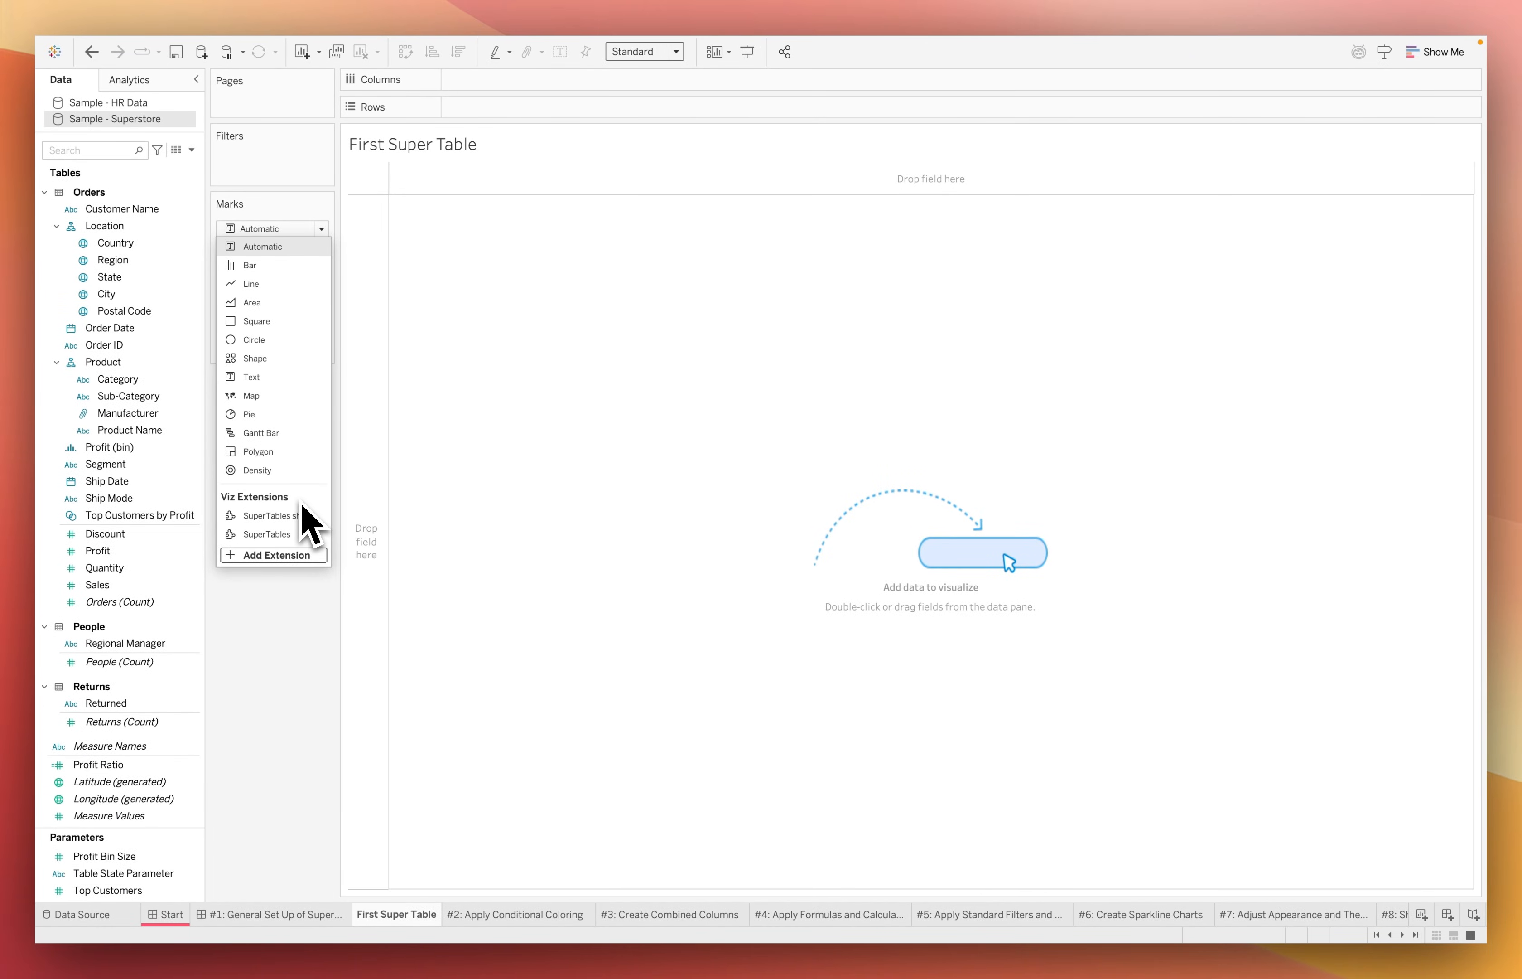
click(286, 555)
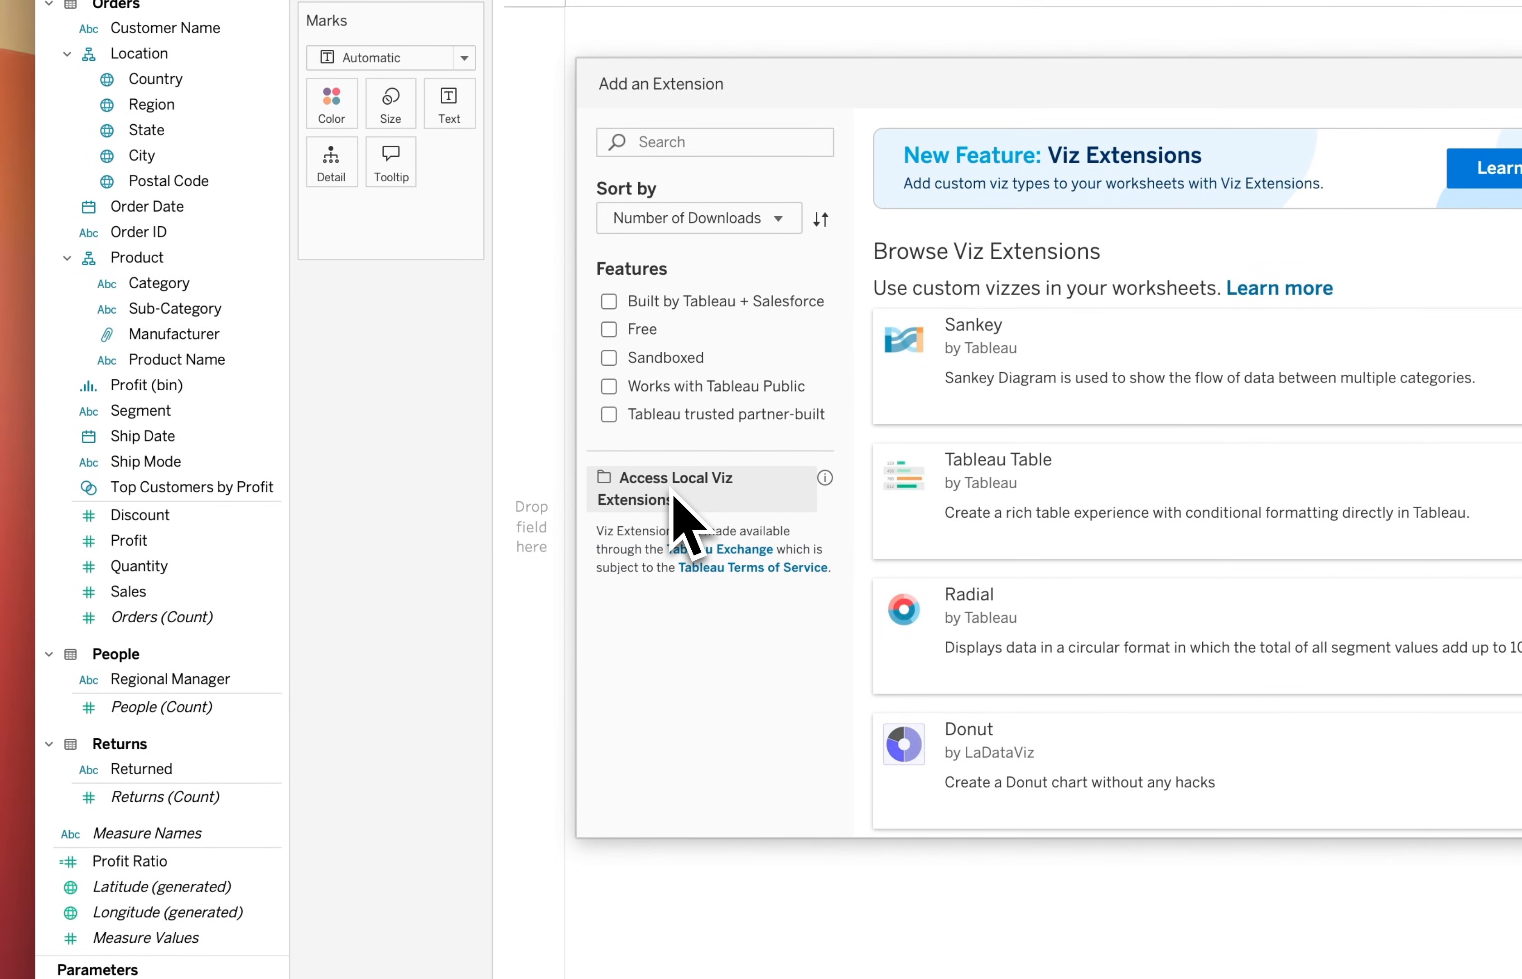
click(673, 497)
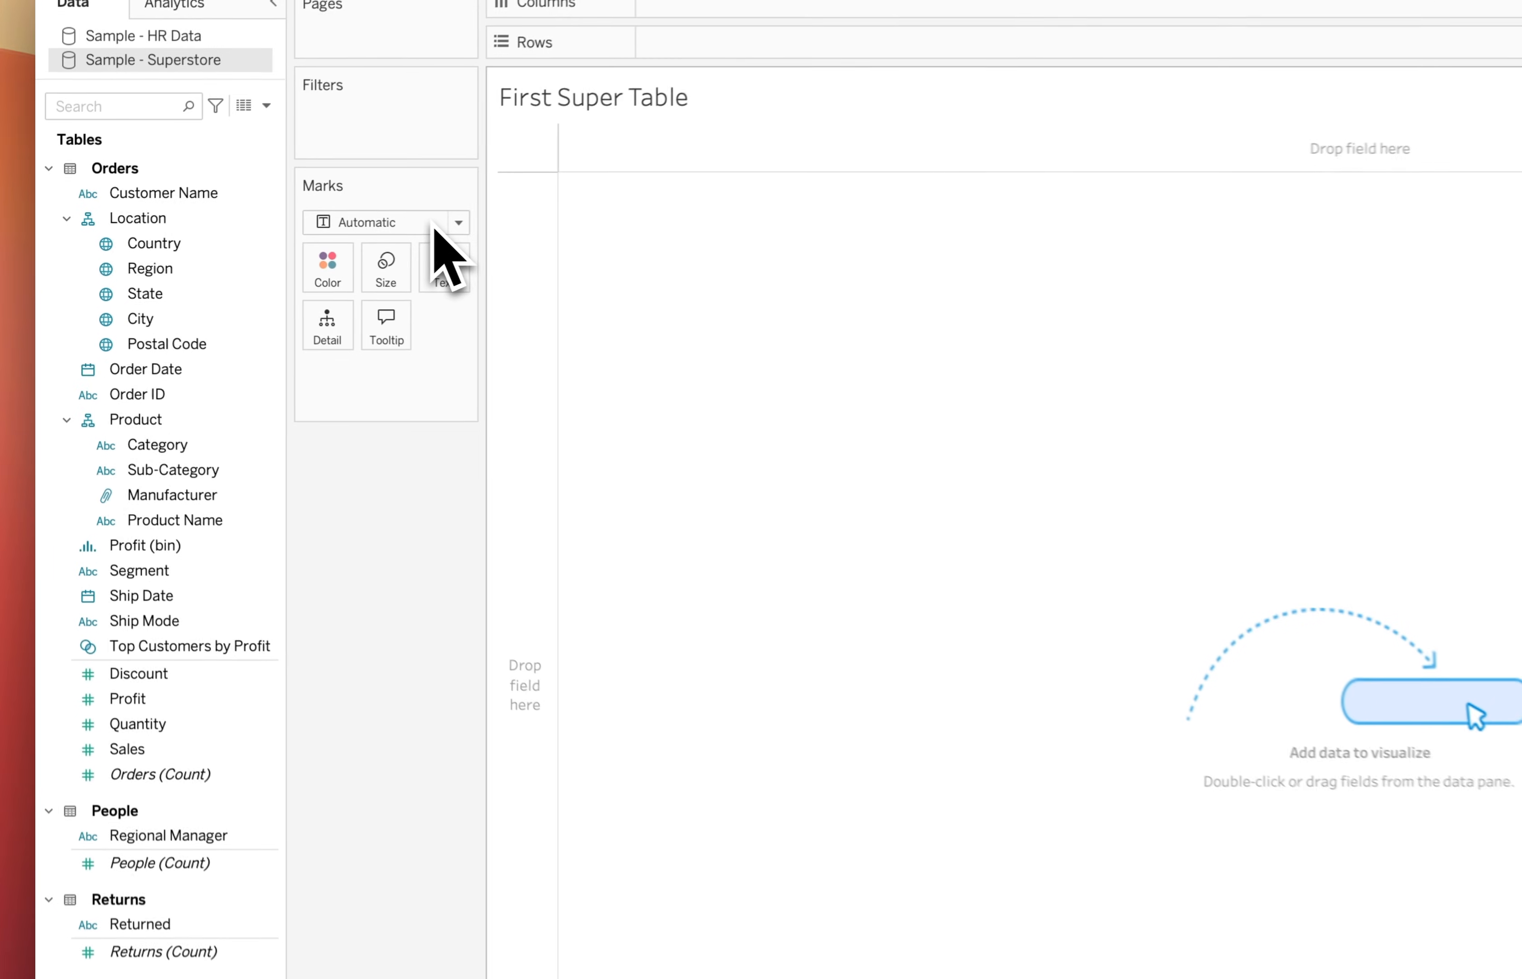
Set the worksheet's mark type to the SuperTables share viz extension
click(435, 223)
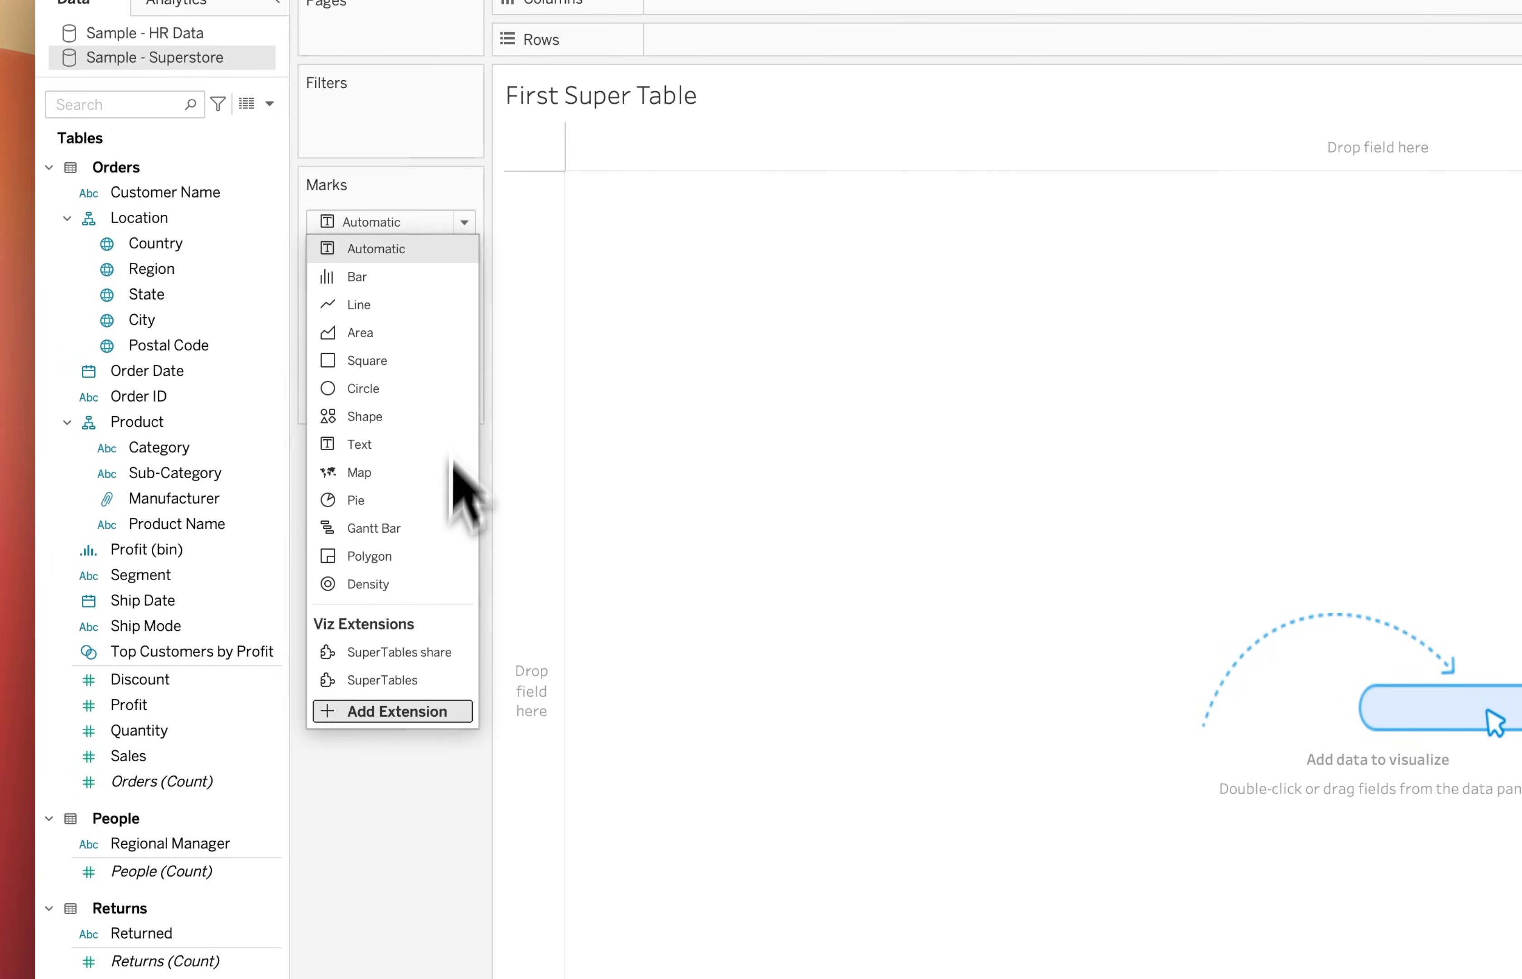
click(419, 652)
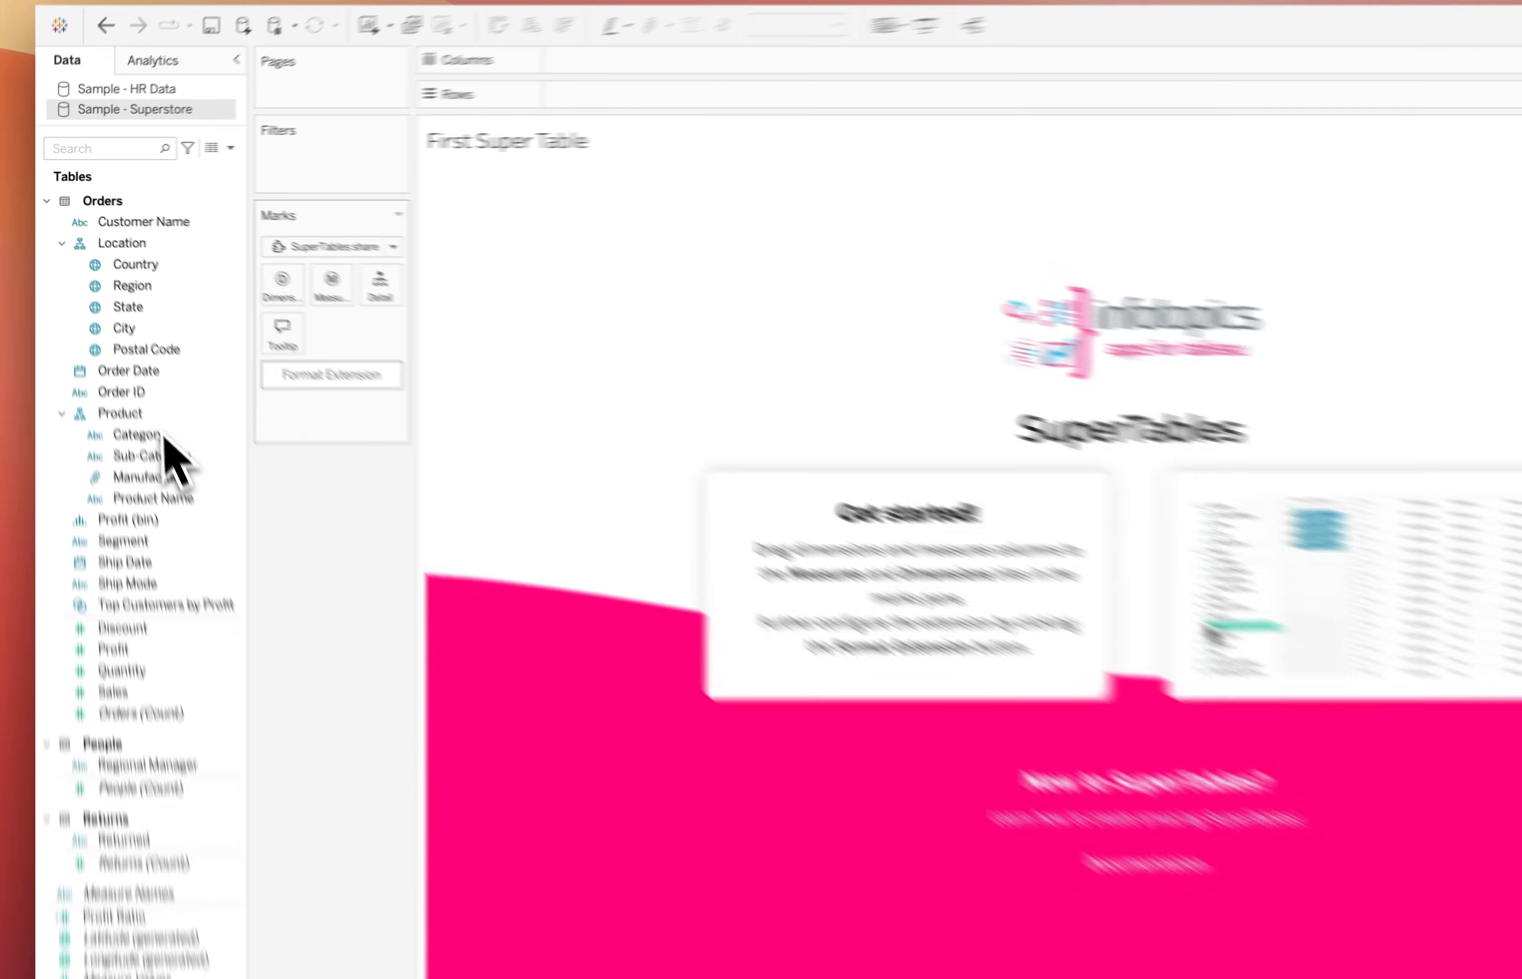
Add the product fields Category, Sub-Category, Manufacturer and Product Name to the table as dimensions
double_click(183, 496)
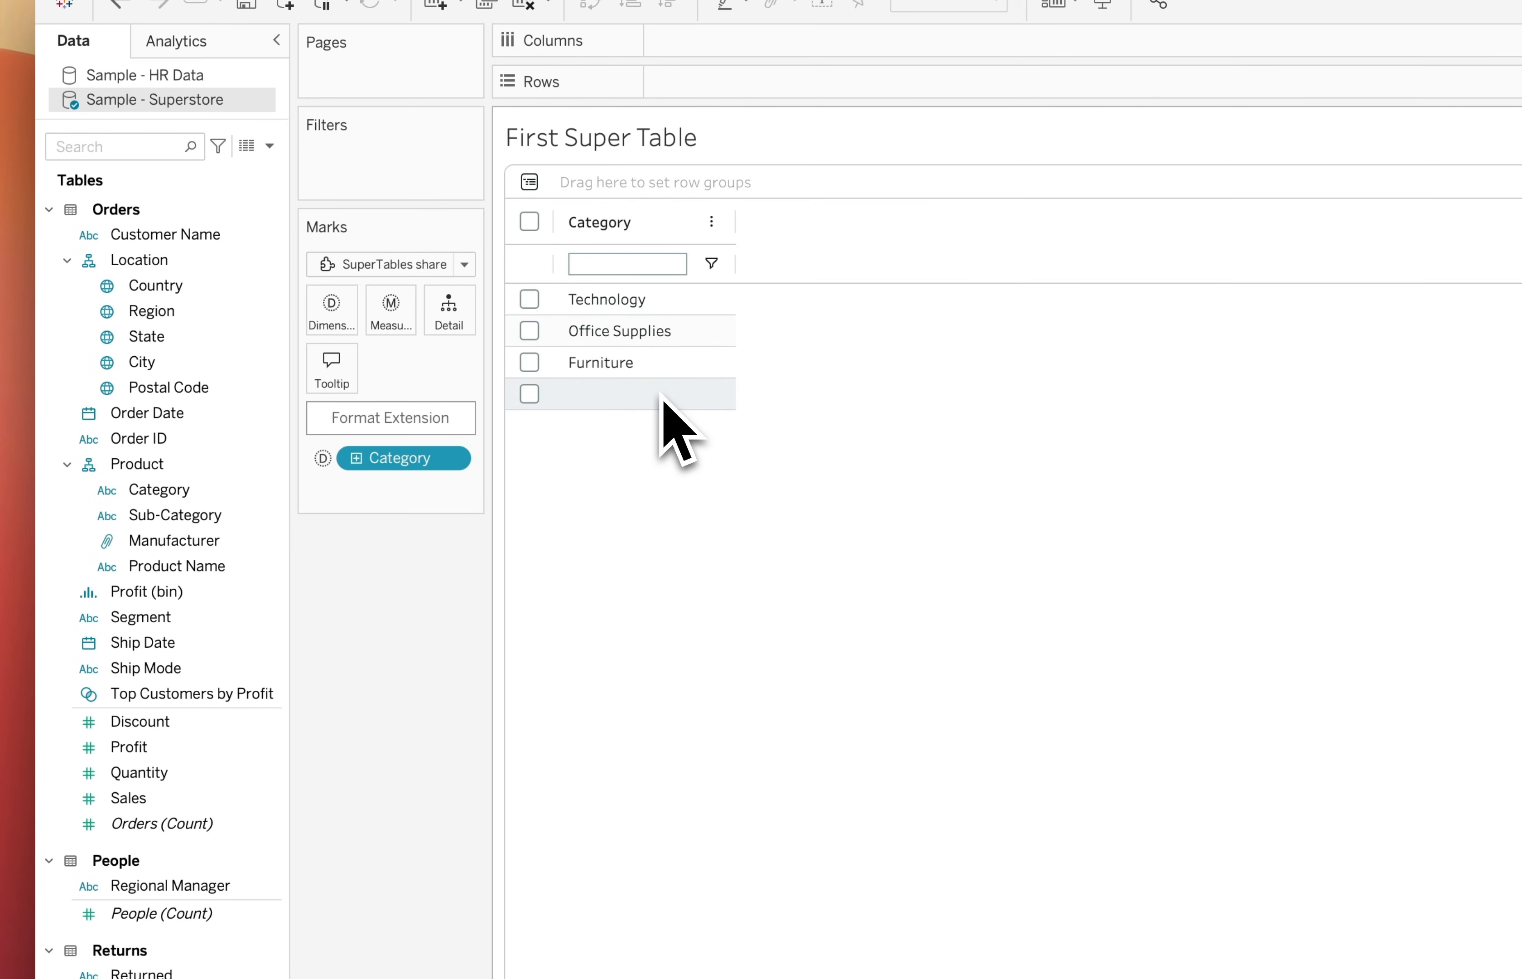
double_click(242, 515)
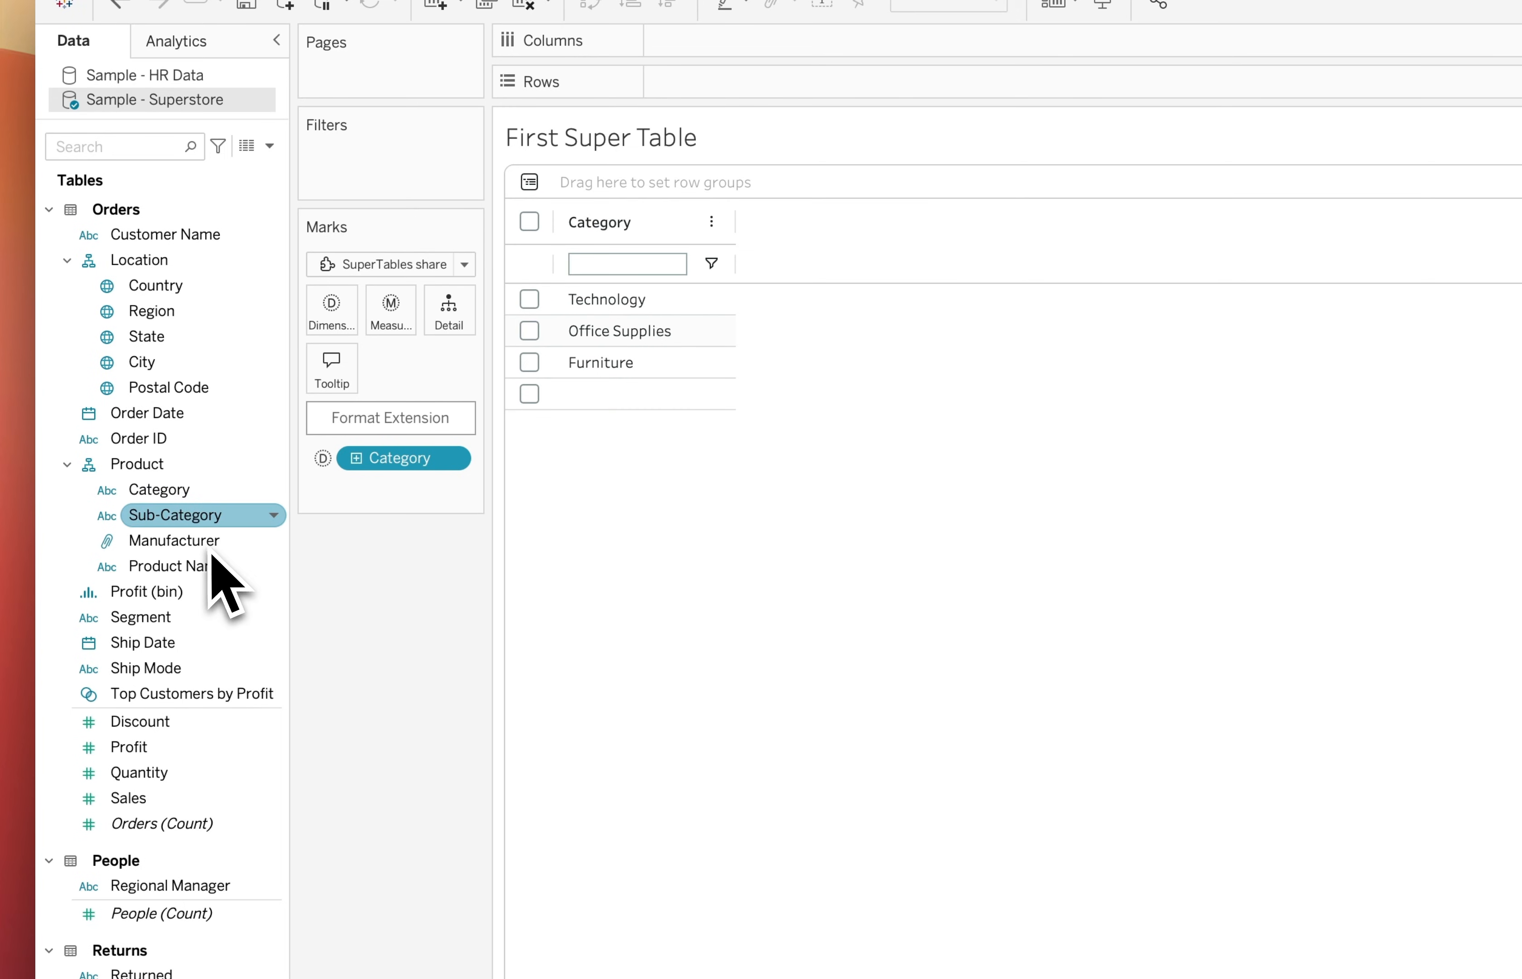
double_click(209, 542)
double_click(184, 567)
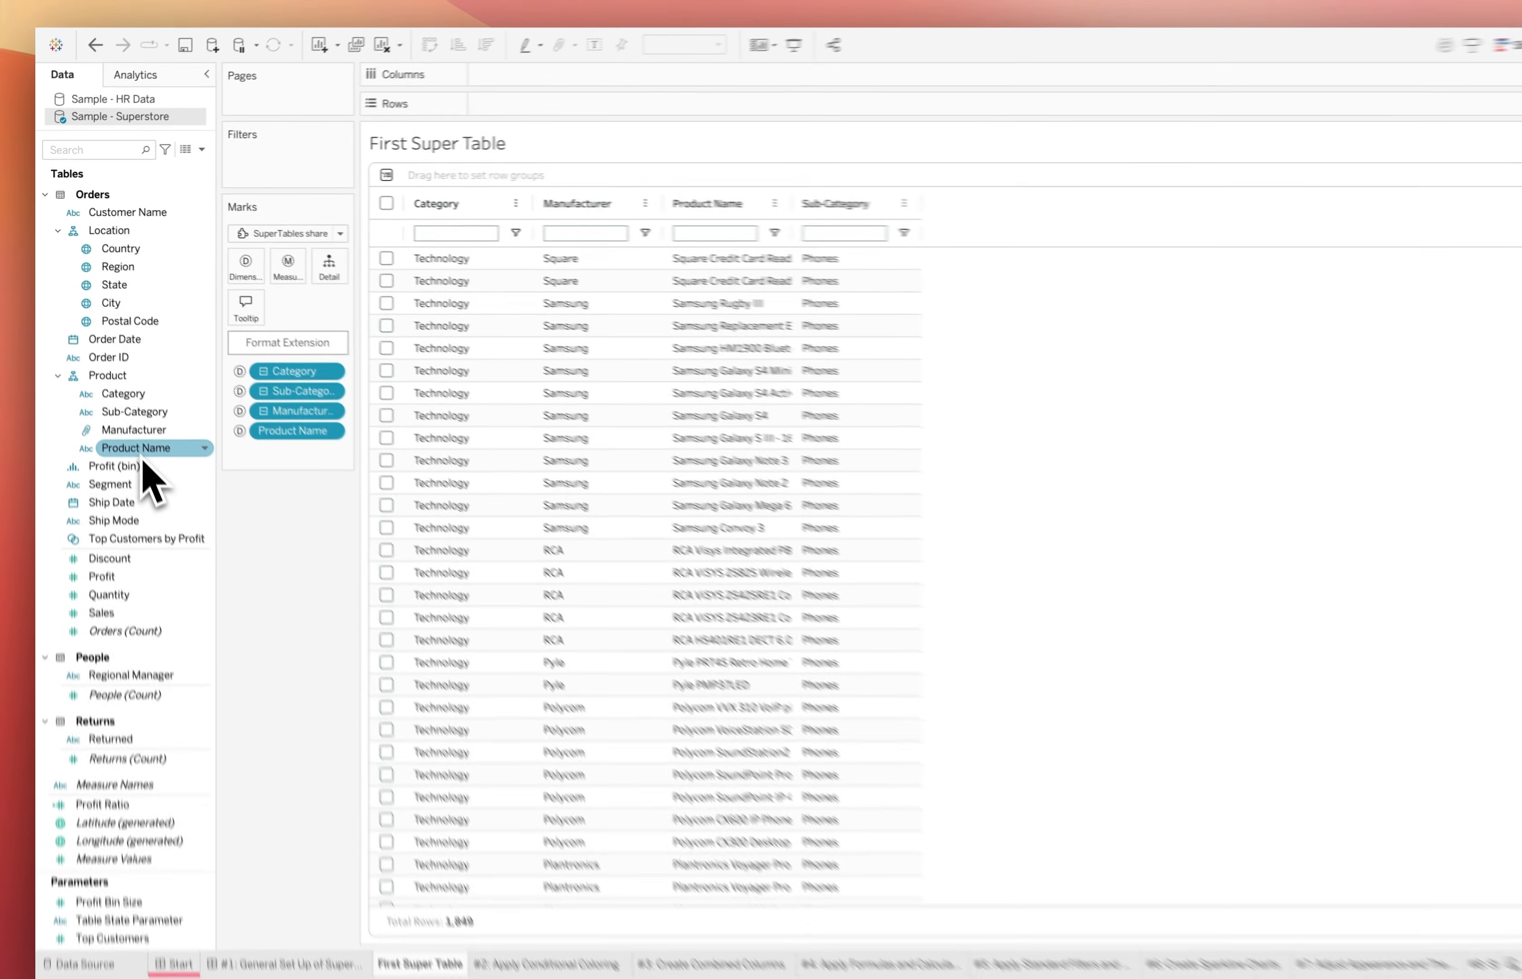
Add the location fields Country, State and City to the table as dimensions
click(127, 245)
double_click(118, 279)
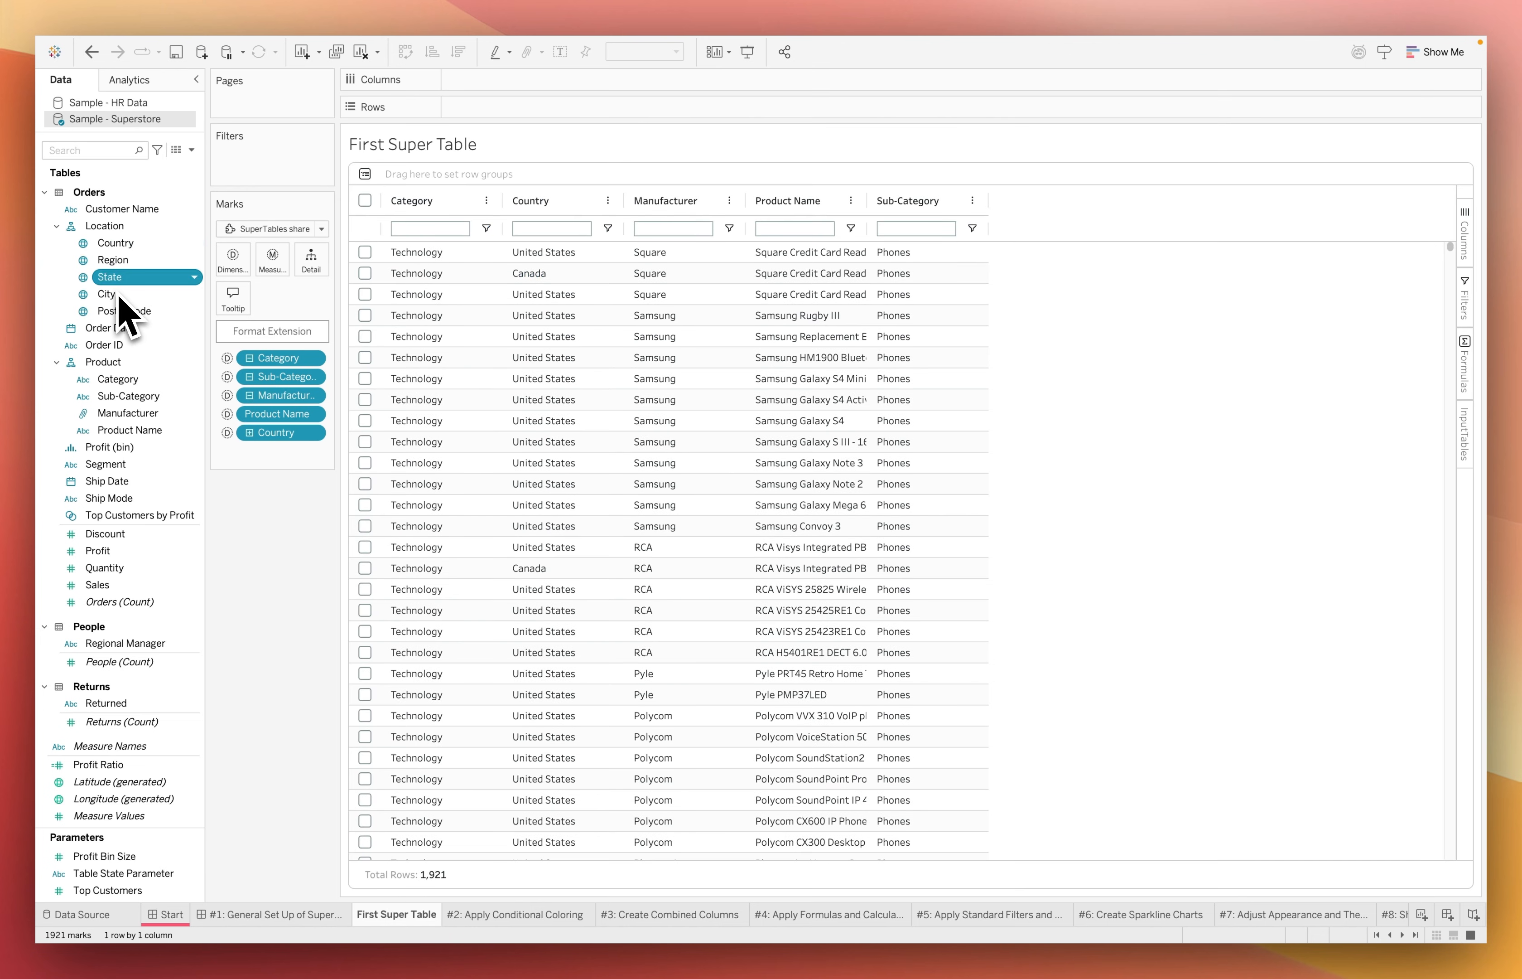
click(120, 295)
double_click(120, 295)
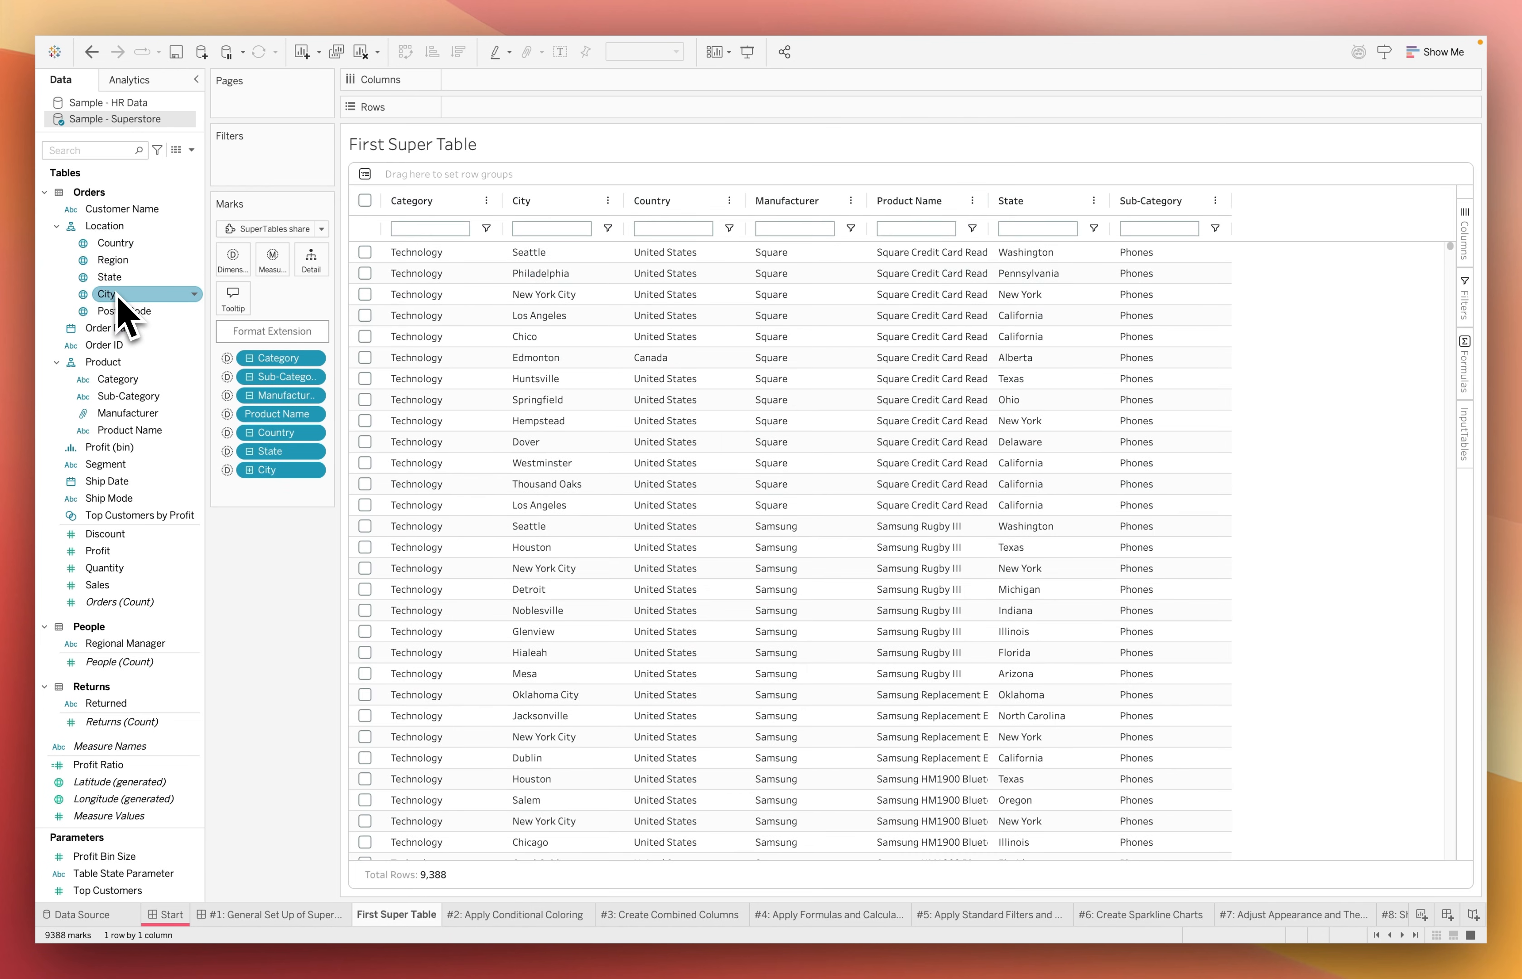
Add Customer Name, Segment and Order ID to the table as dimensions
double_click(129, 208)
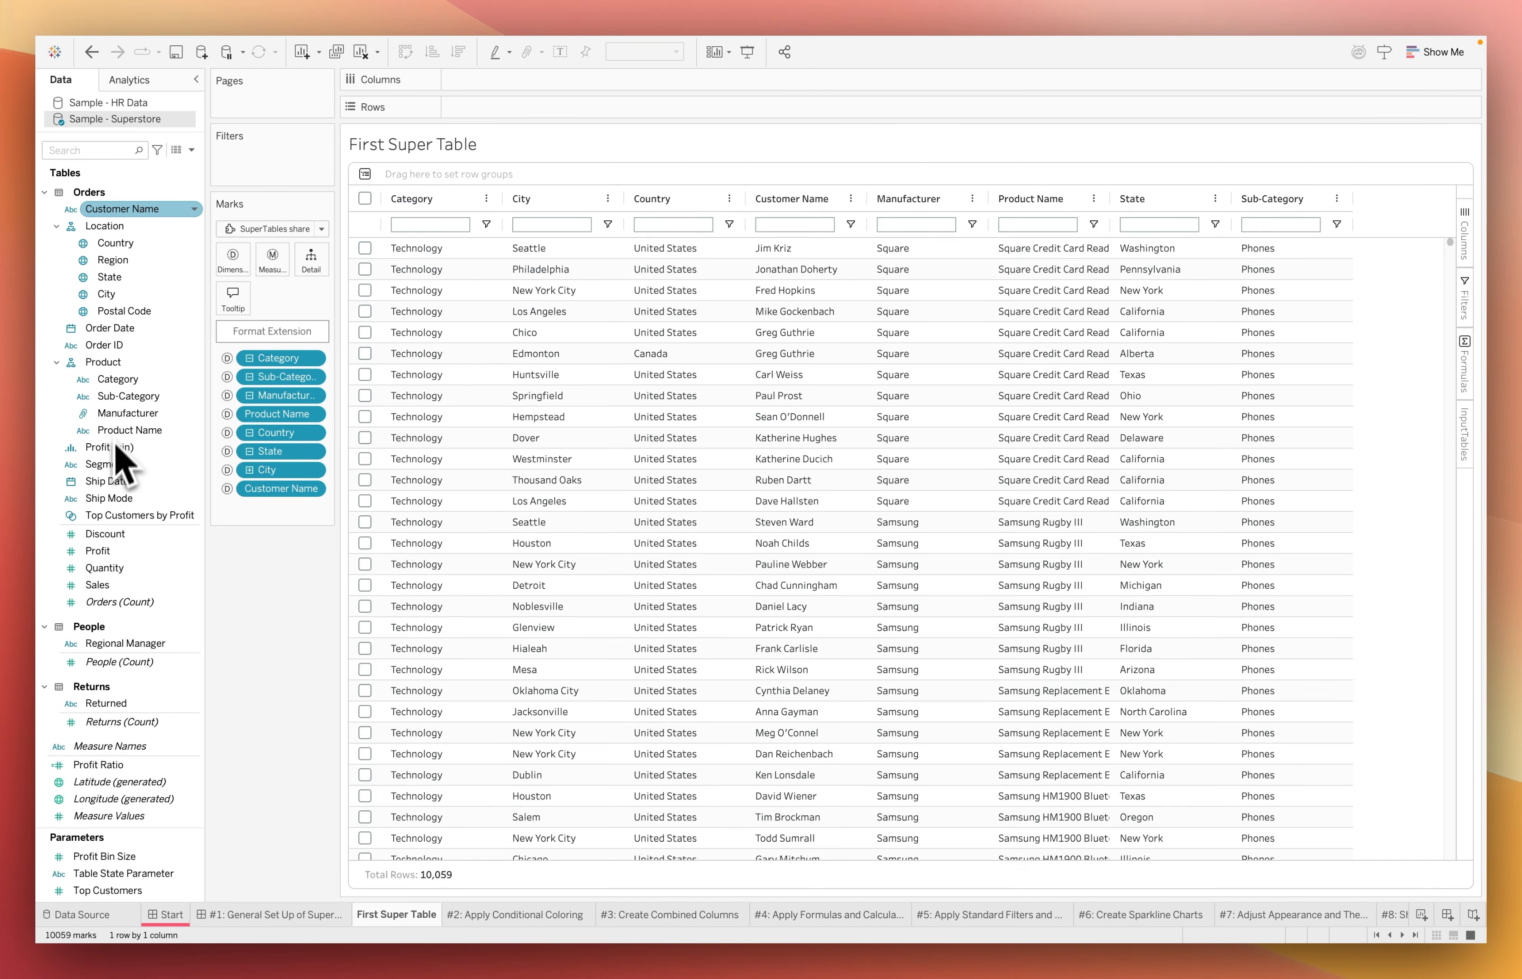
click(110, 465)
double_click(110, 466)
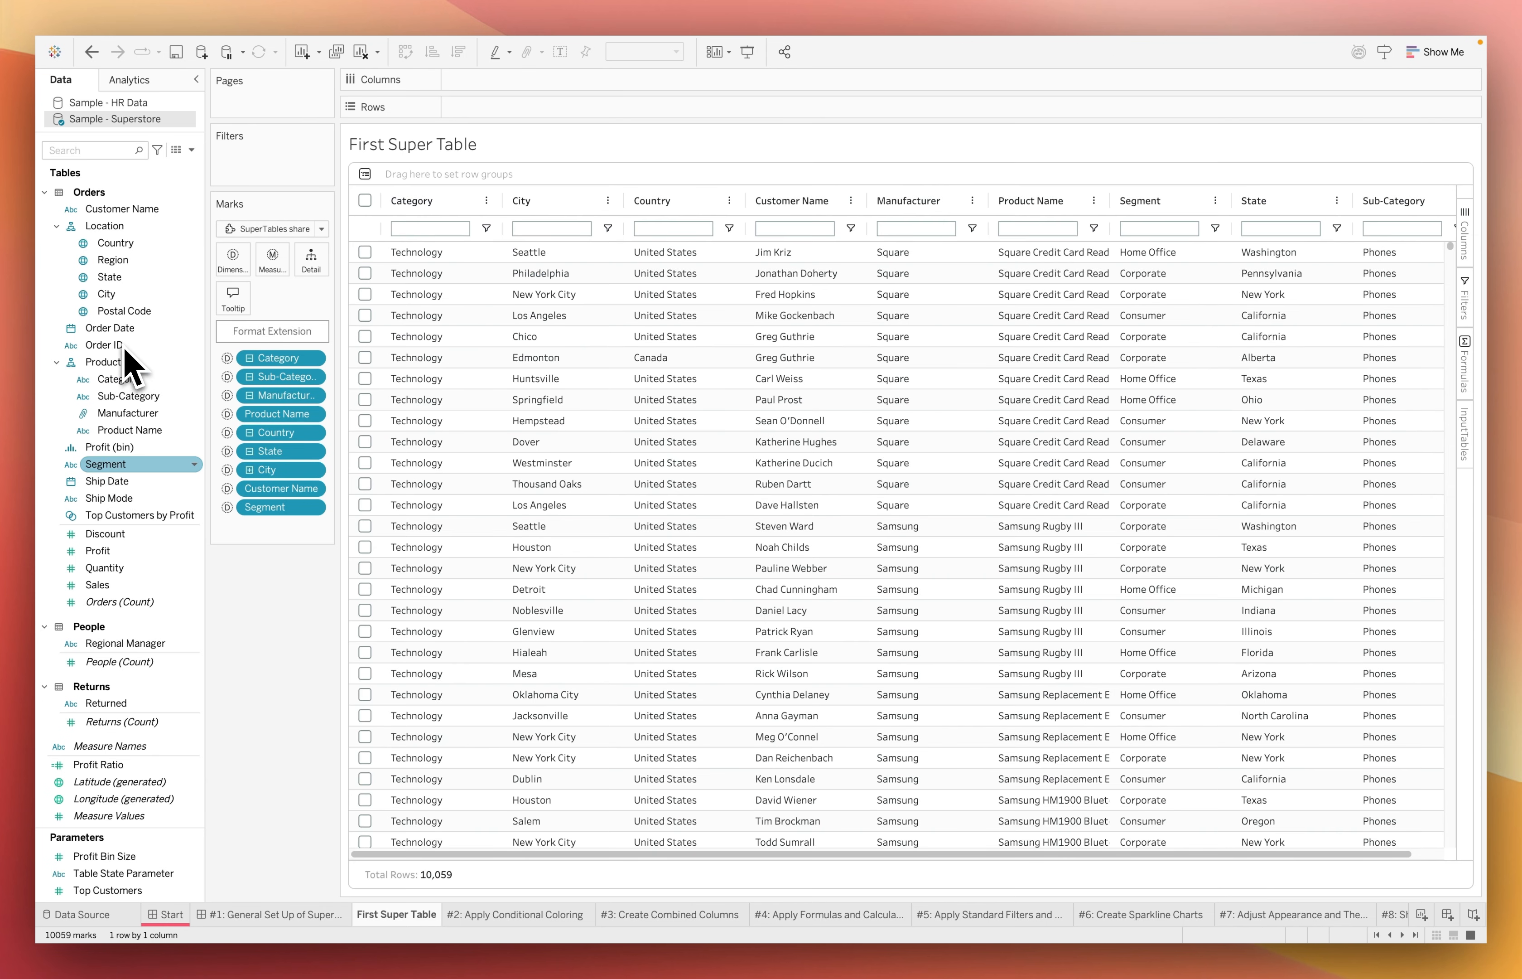
click(123, 345)
double_click(123, 347)
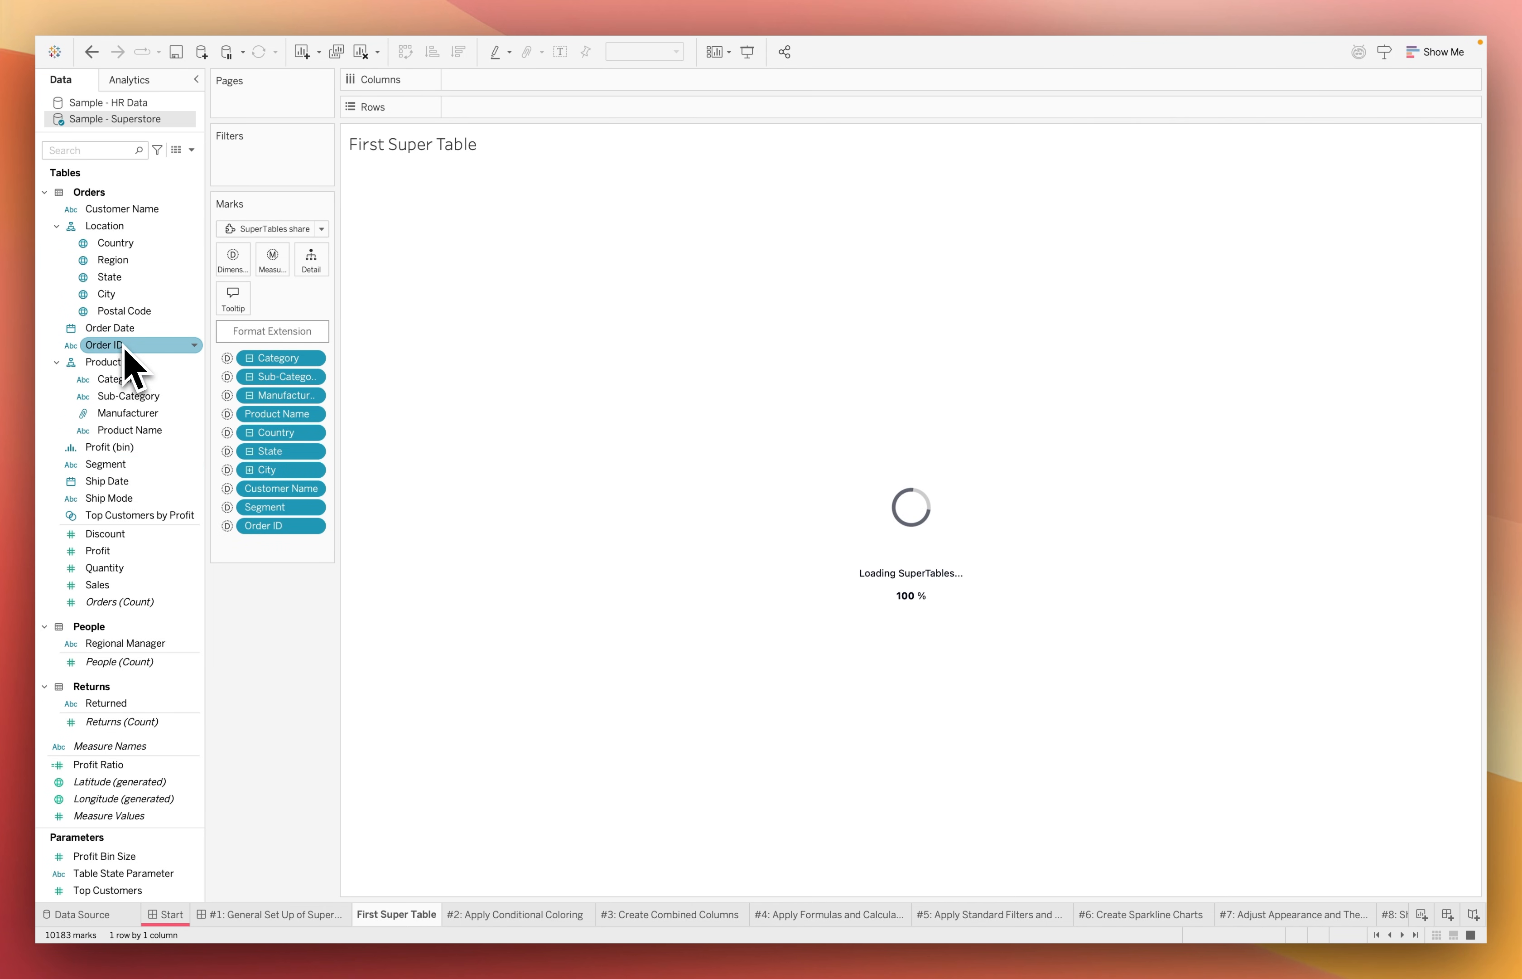
click(128, 378)
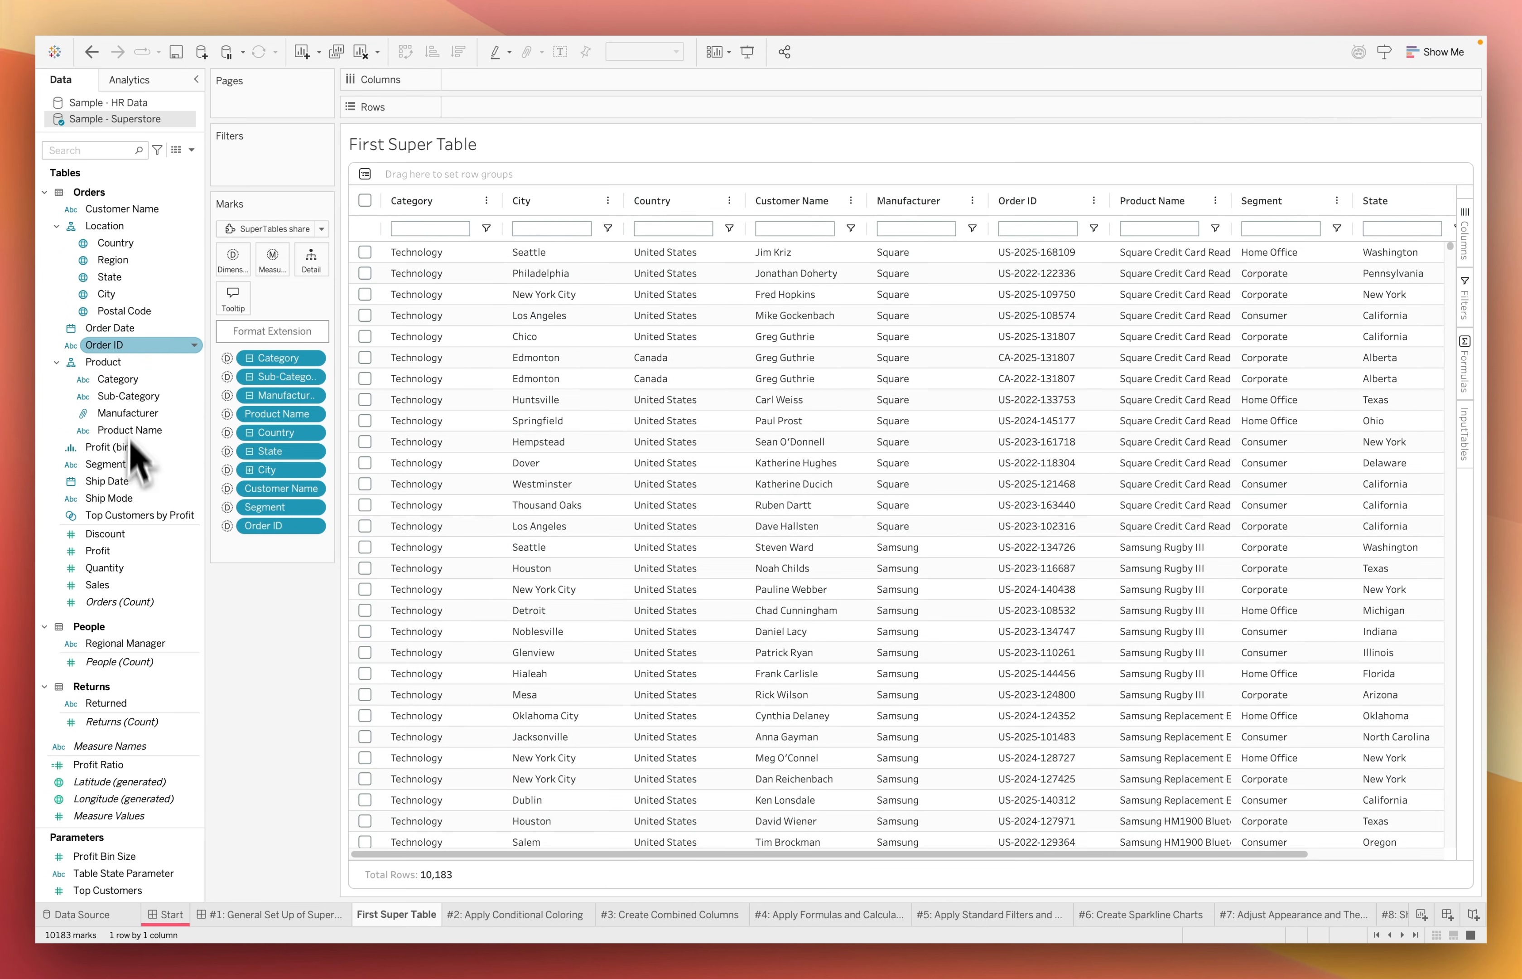
Add Ship Mode to the table as a dimension and Profit, Quantity and Sales as measures
click(126, 498)
double_click(126, 499)
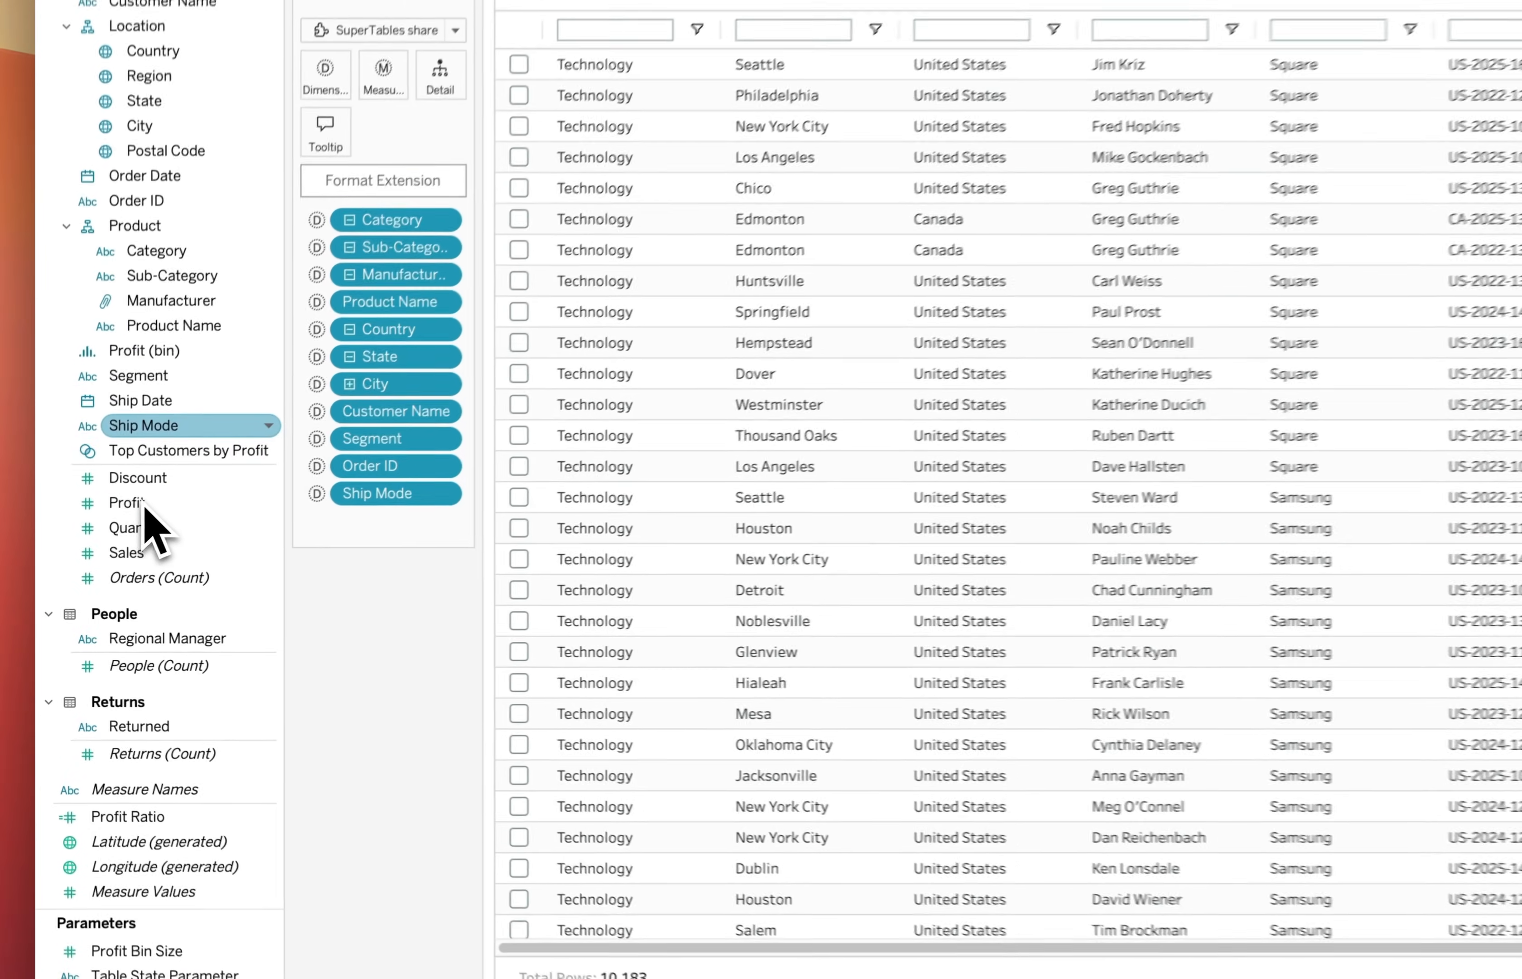
click(108, 551)
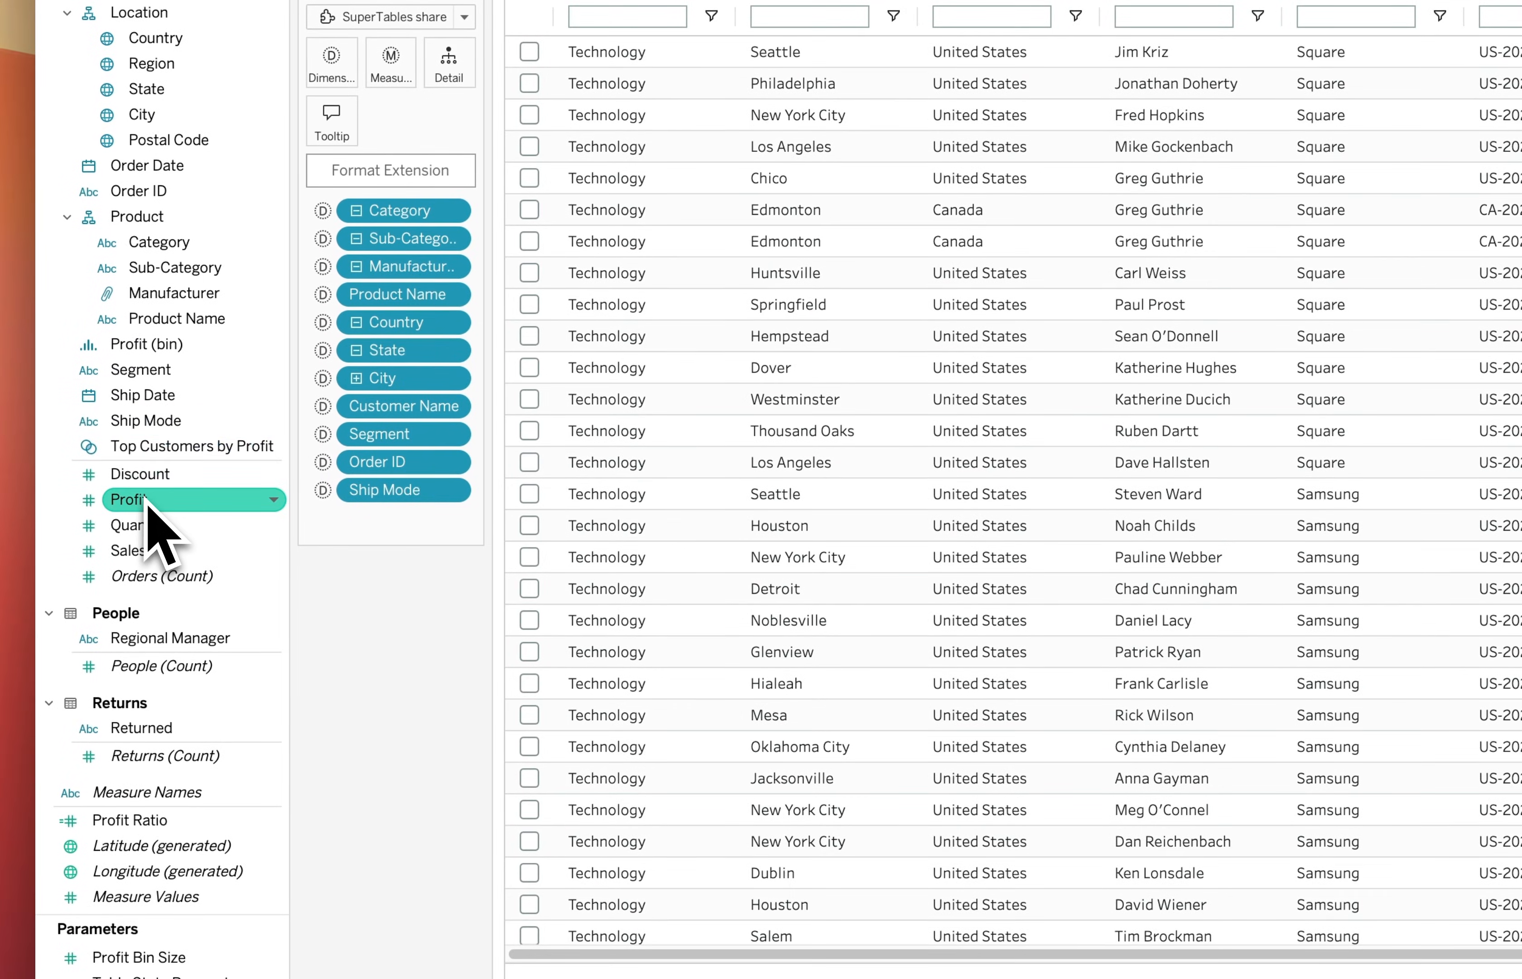
double_click(146, 500)
click(152, 529)
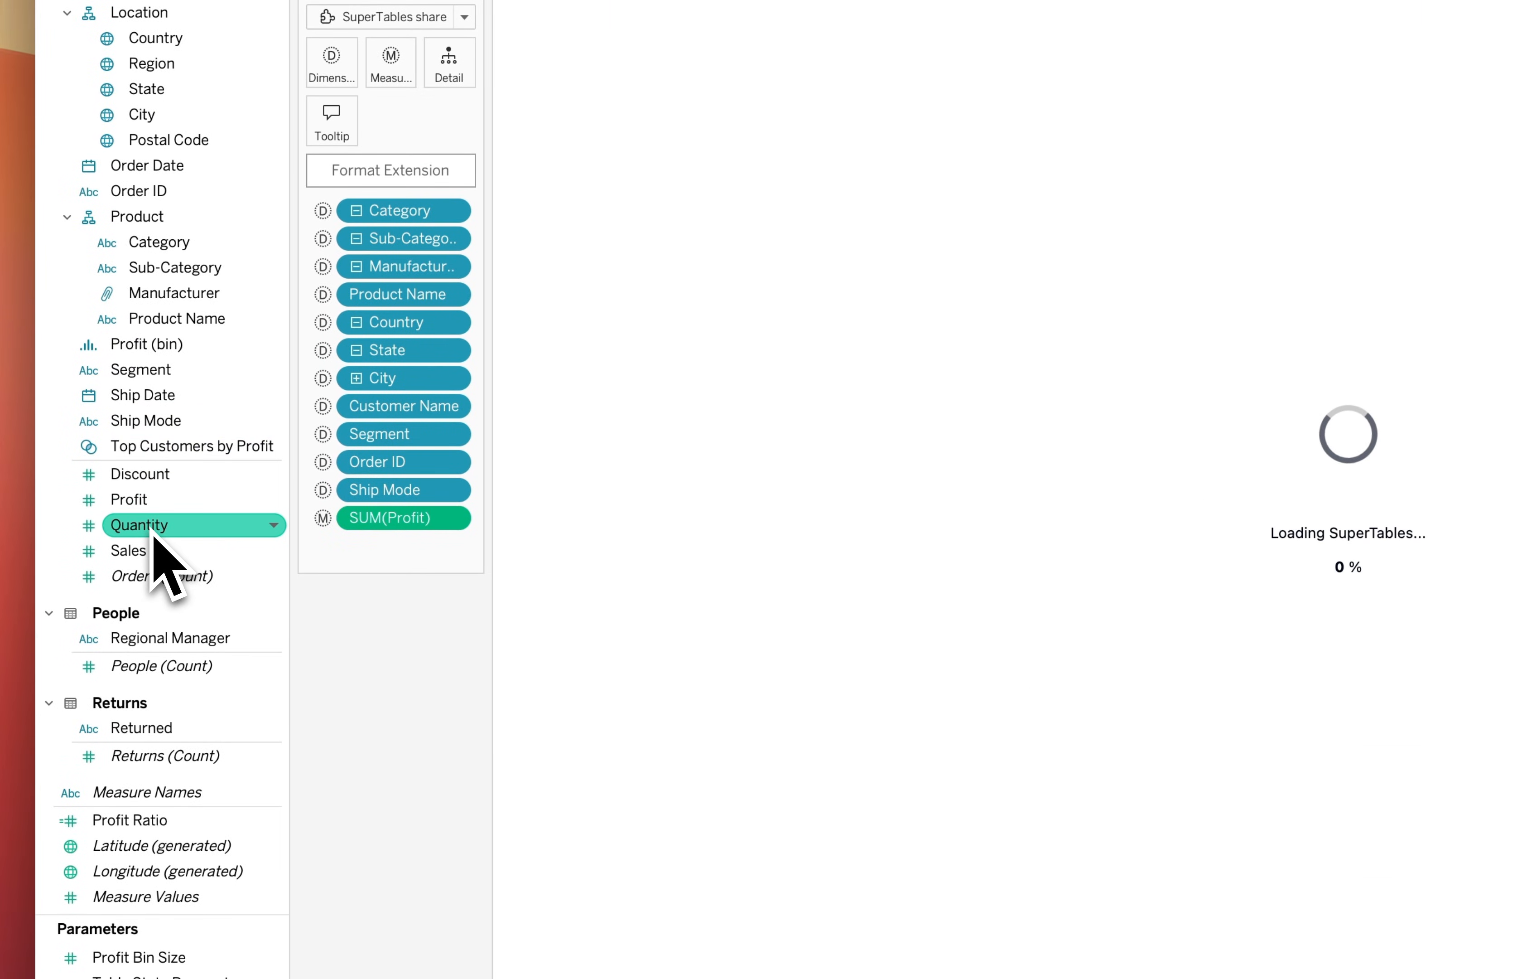
double_click(152, 531)
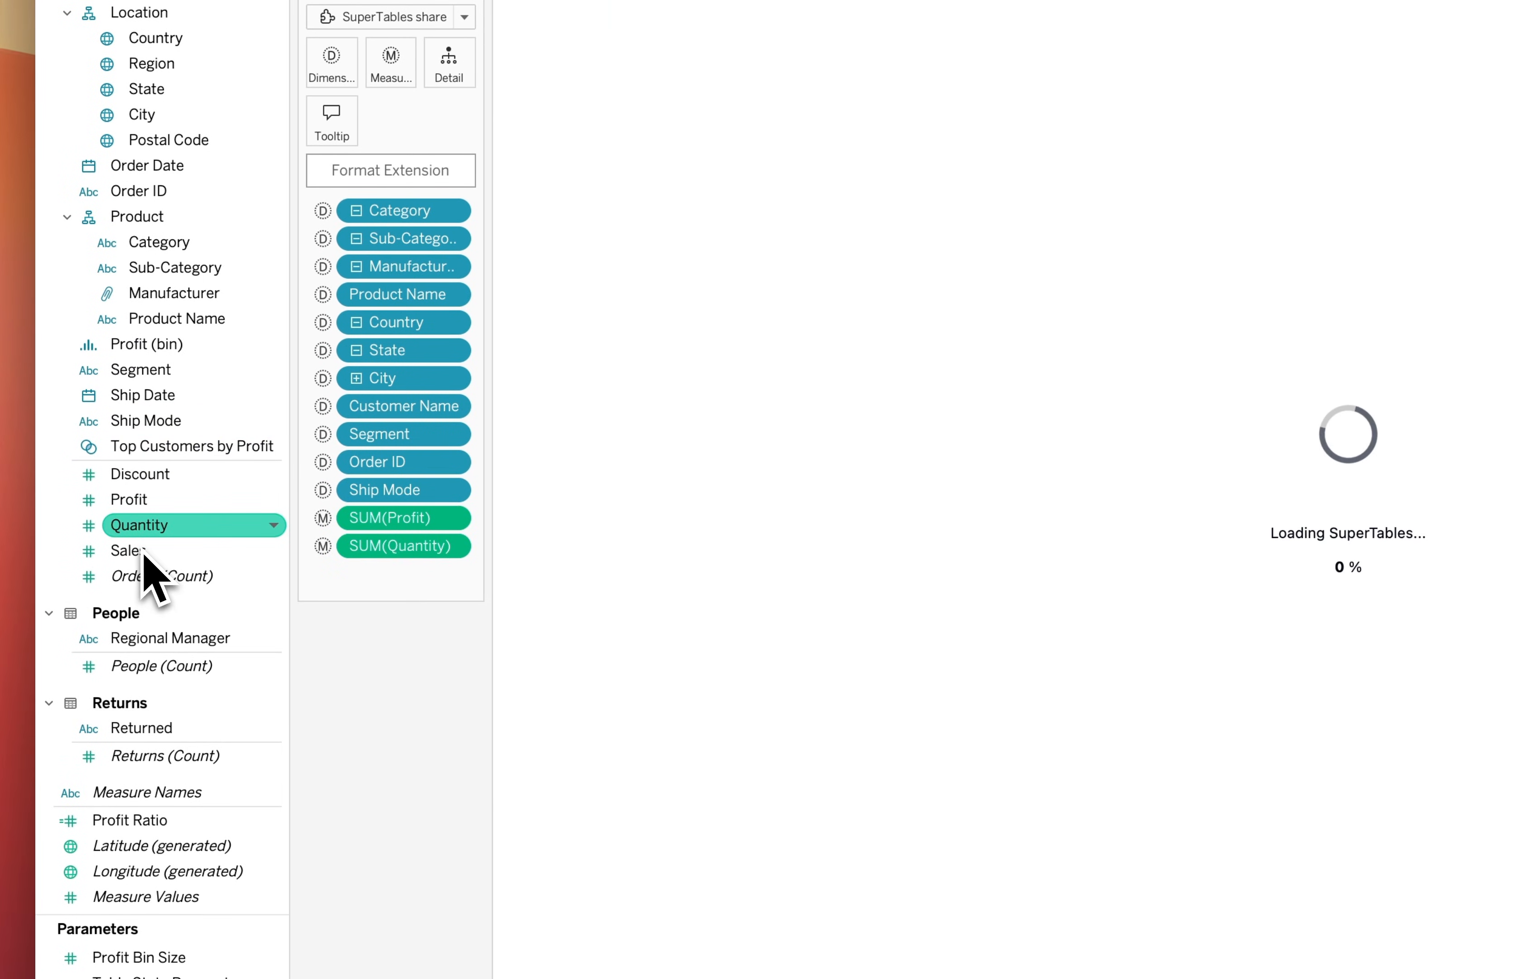
click(143, 552)
double_click(145, 553)
click(141, 527)
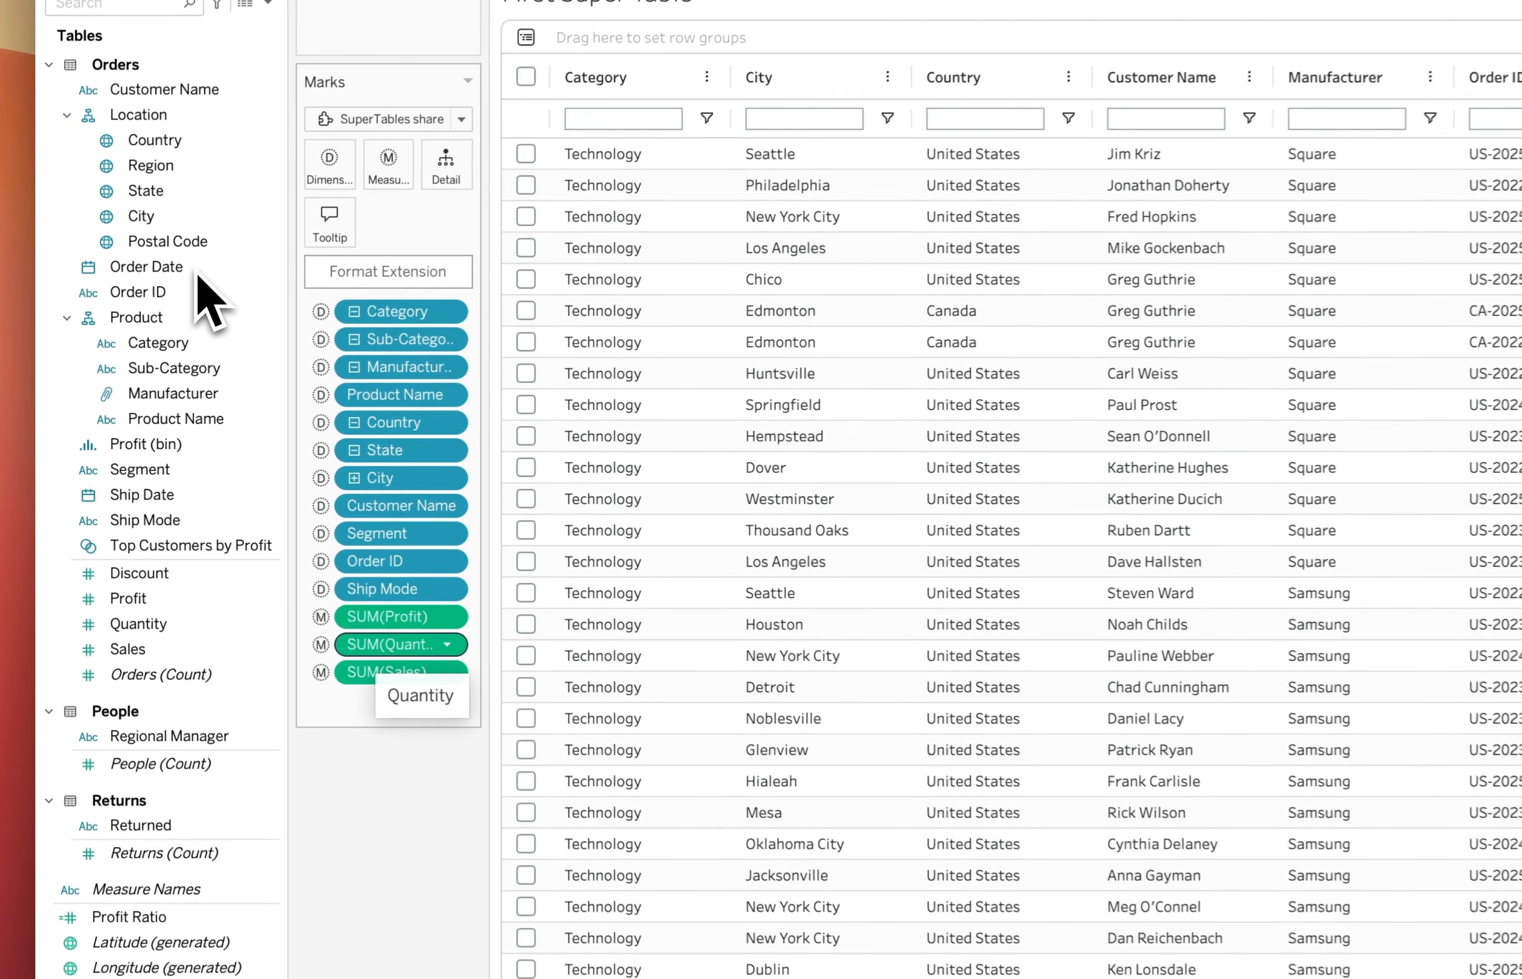
Add Order Date and Ship Date to the table and set both fields to Exact Date
click(143, 332)
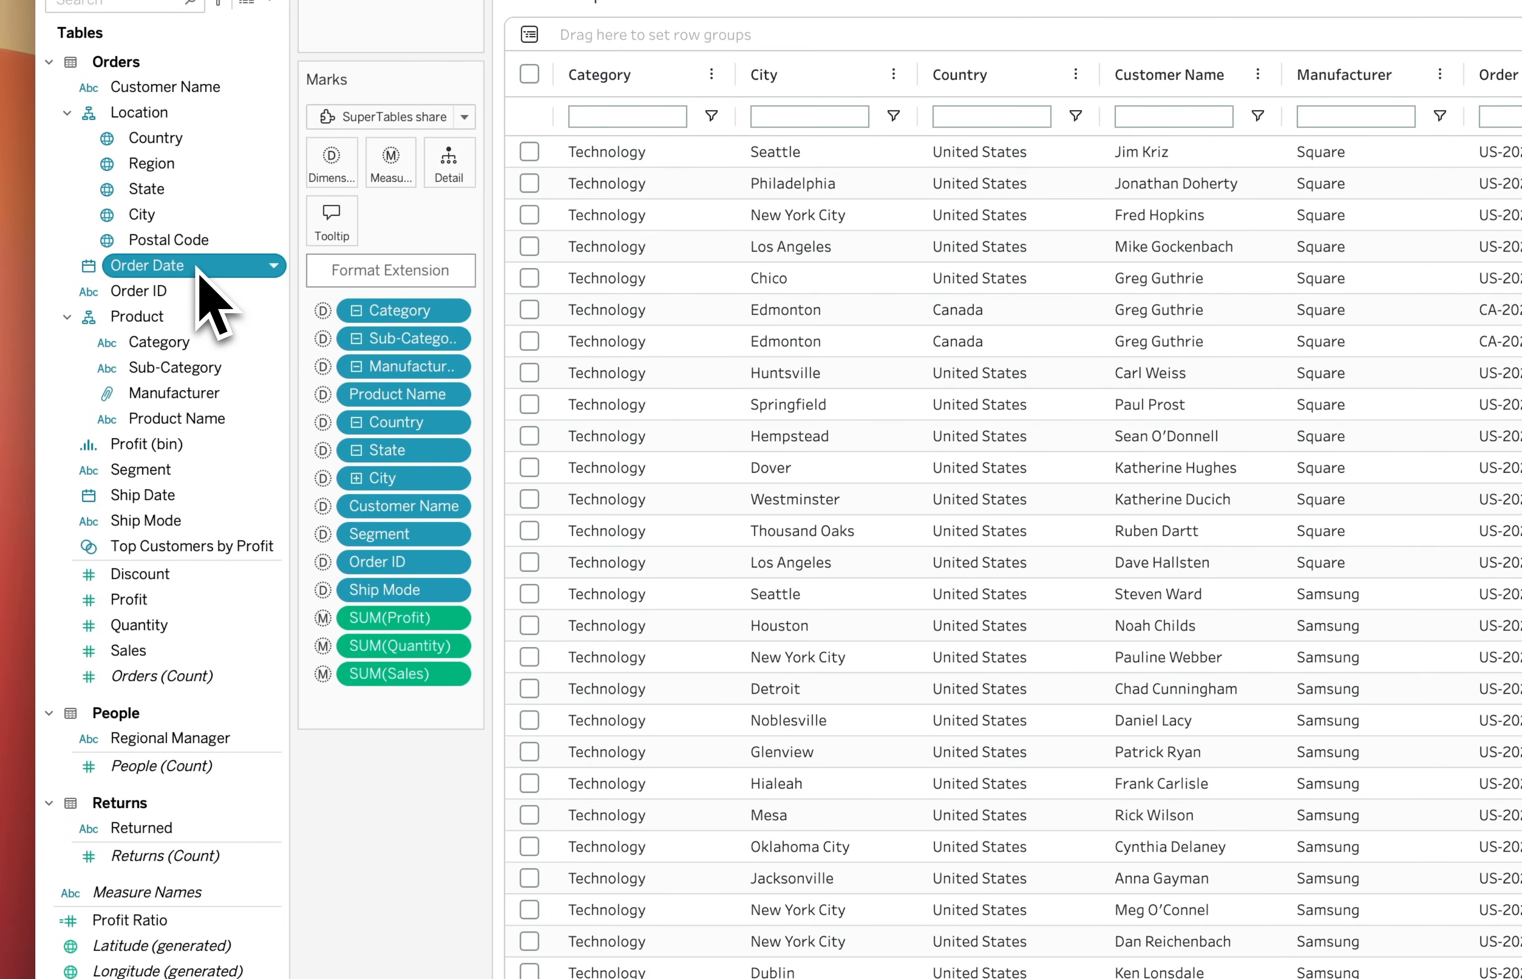
double_click(198, 272)
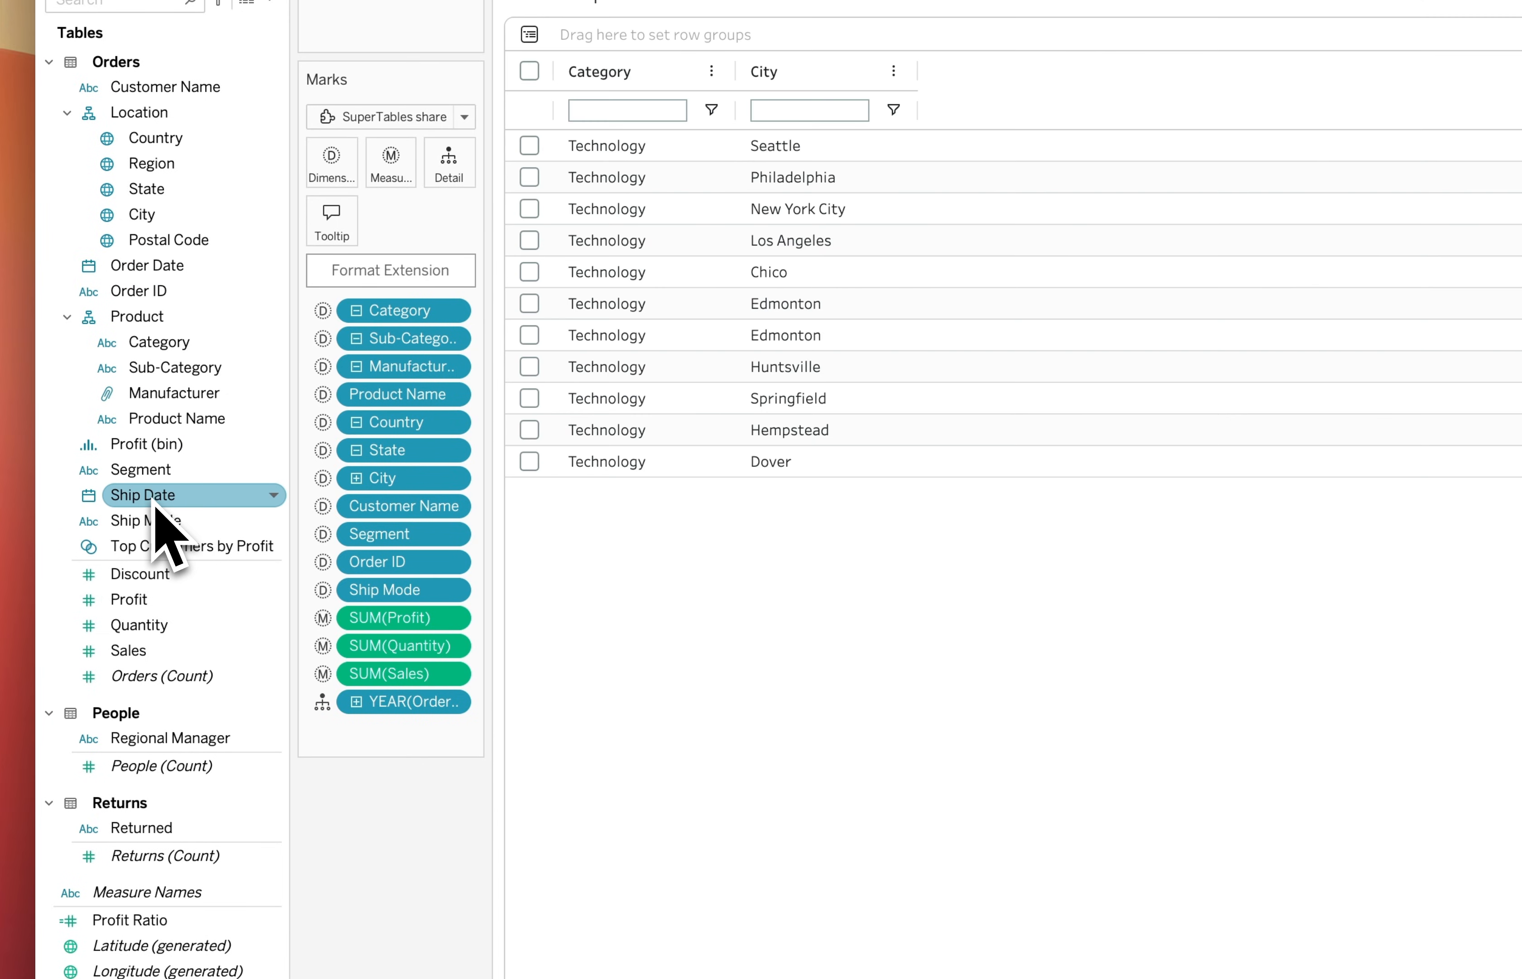
double_click(157, 502)
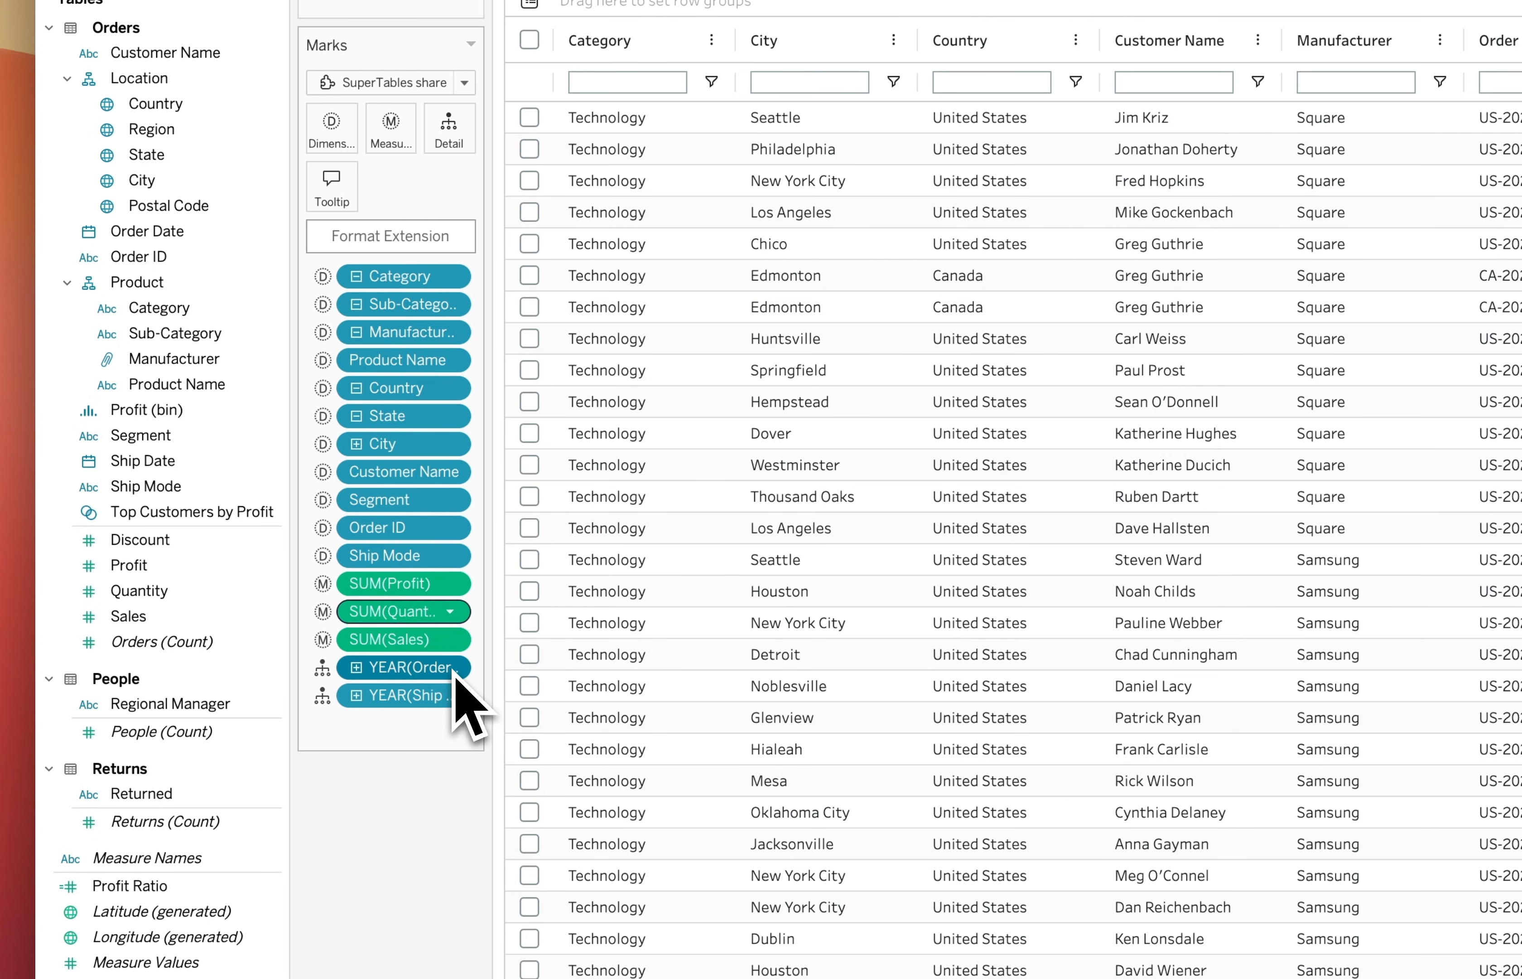
click(451, 667)
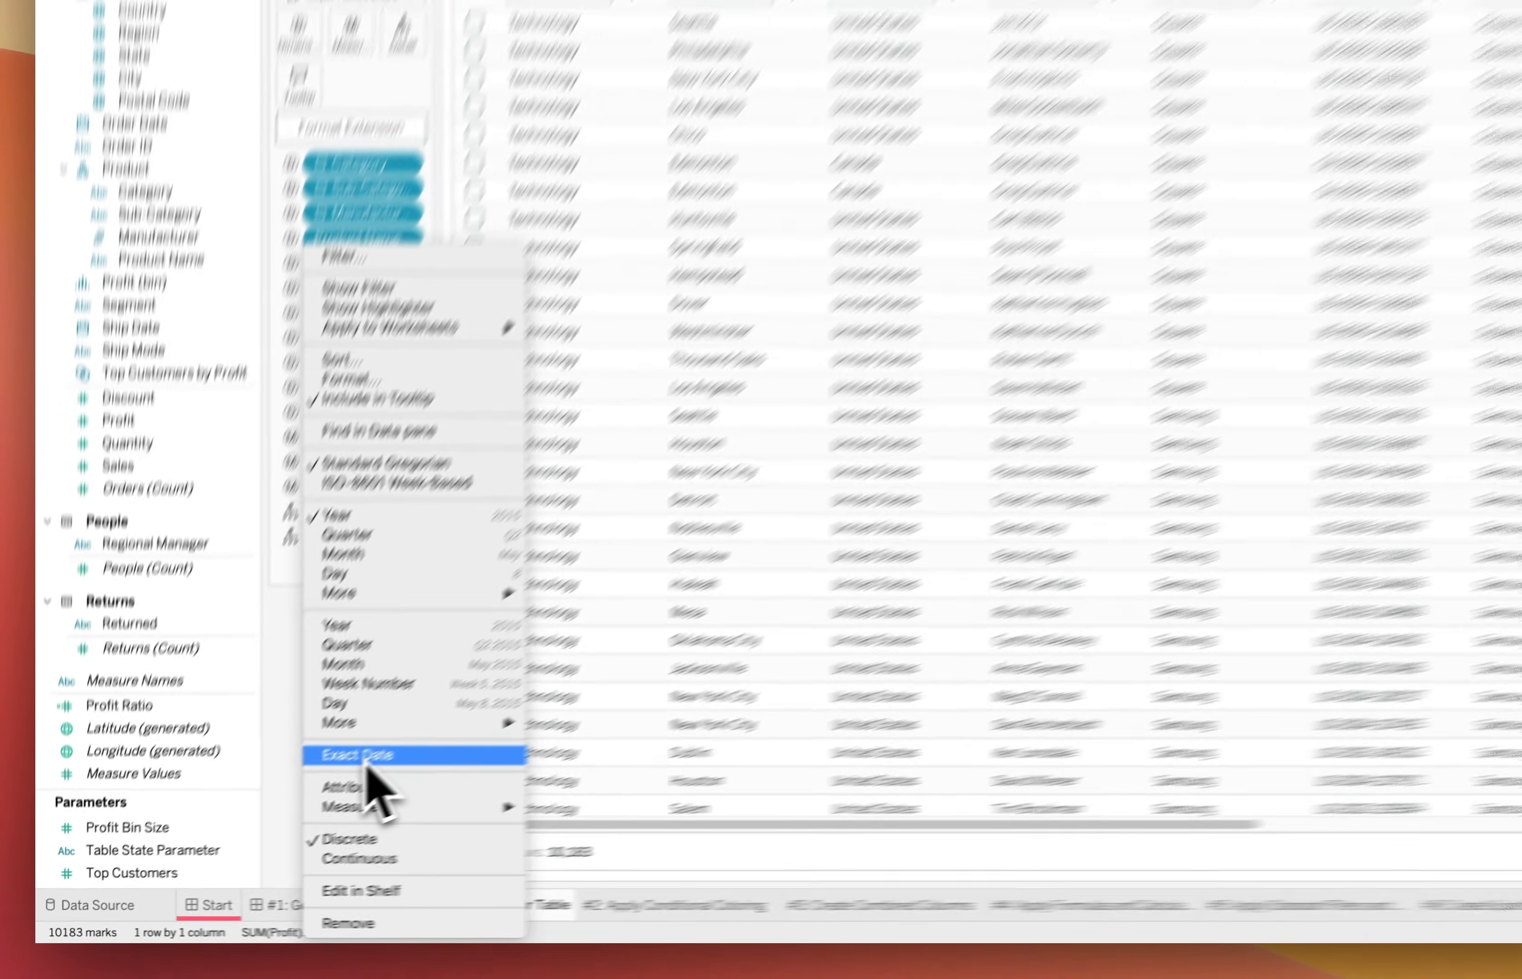
click(410, 736)
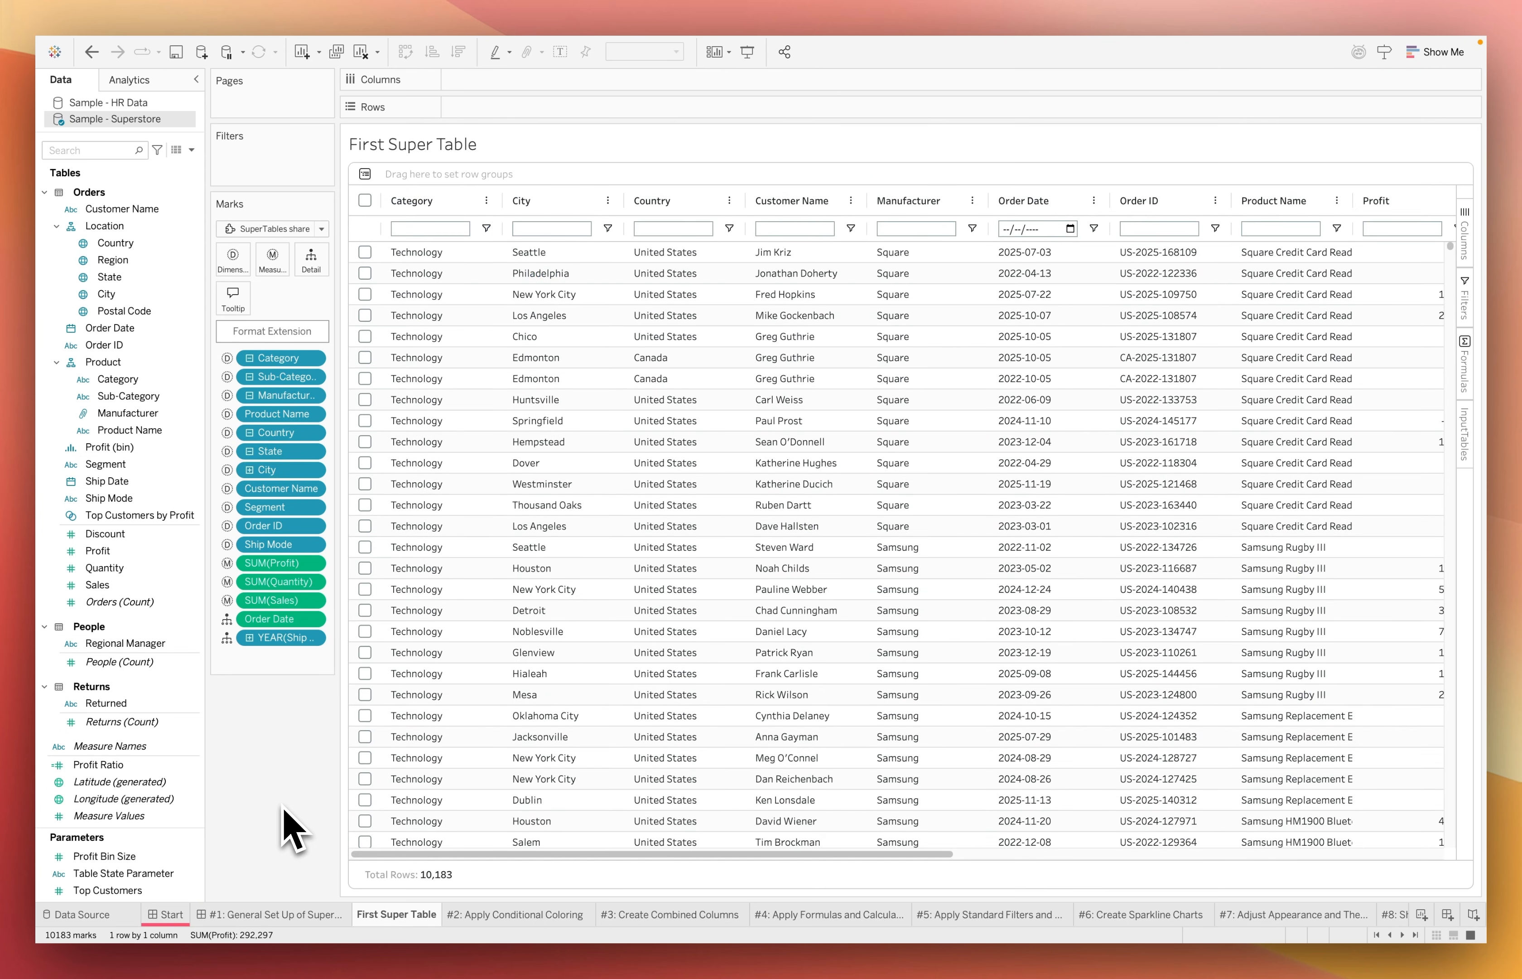
click(312, 640)
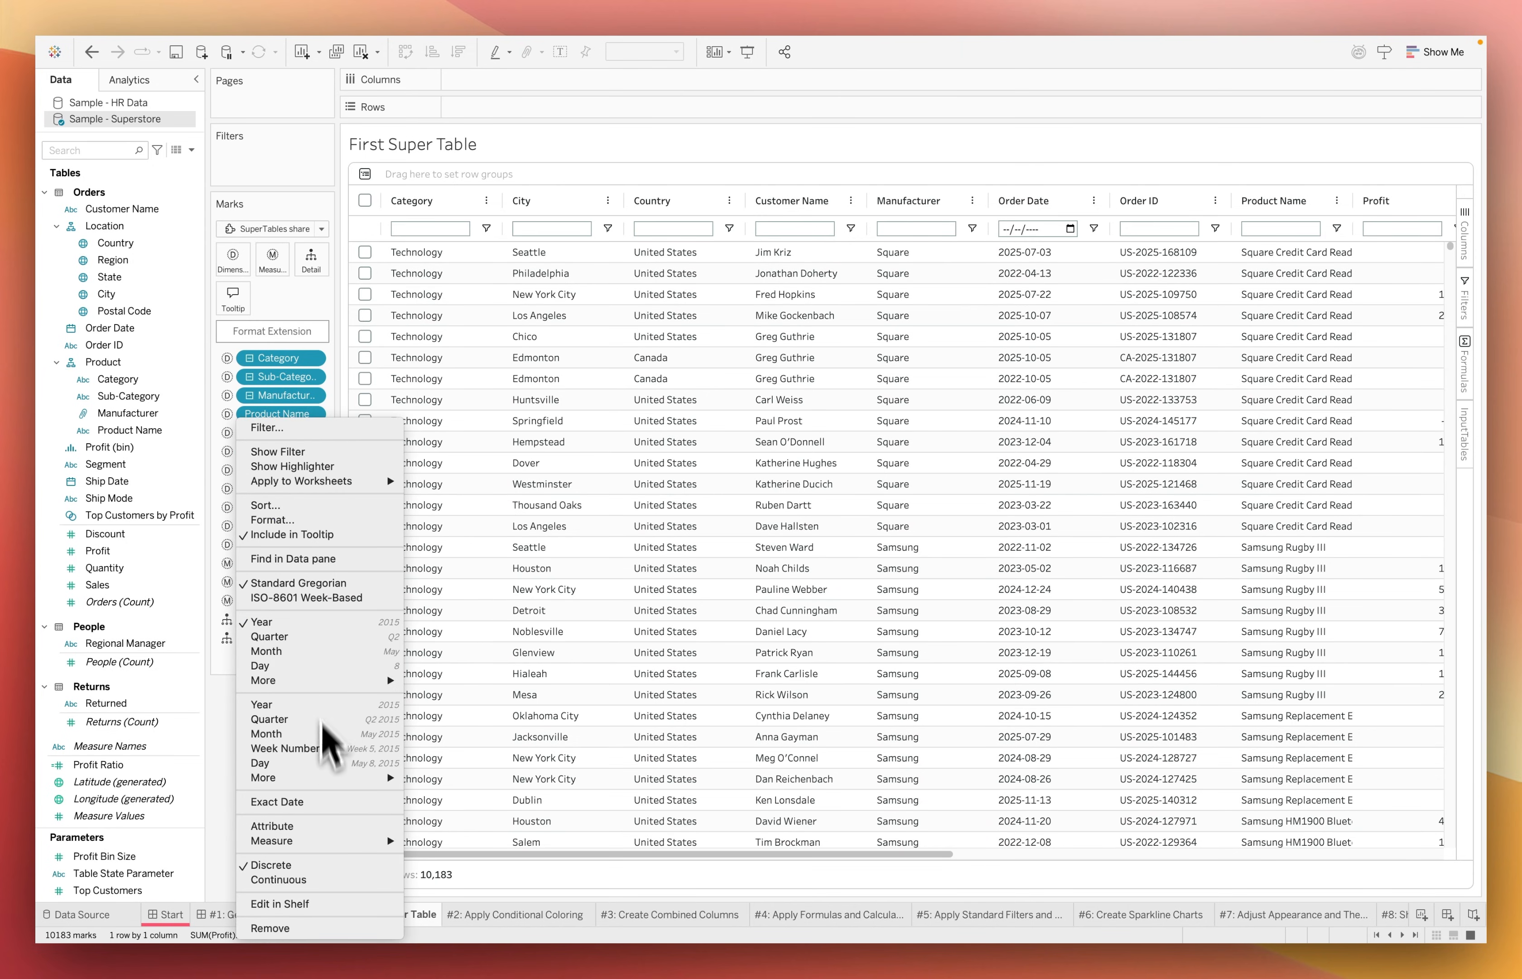
click(318, 801)
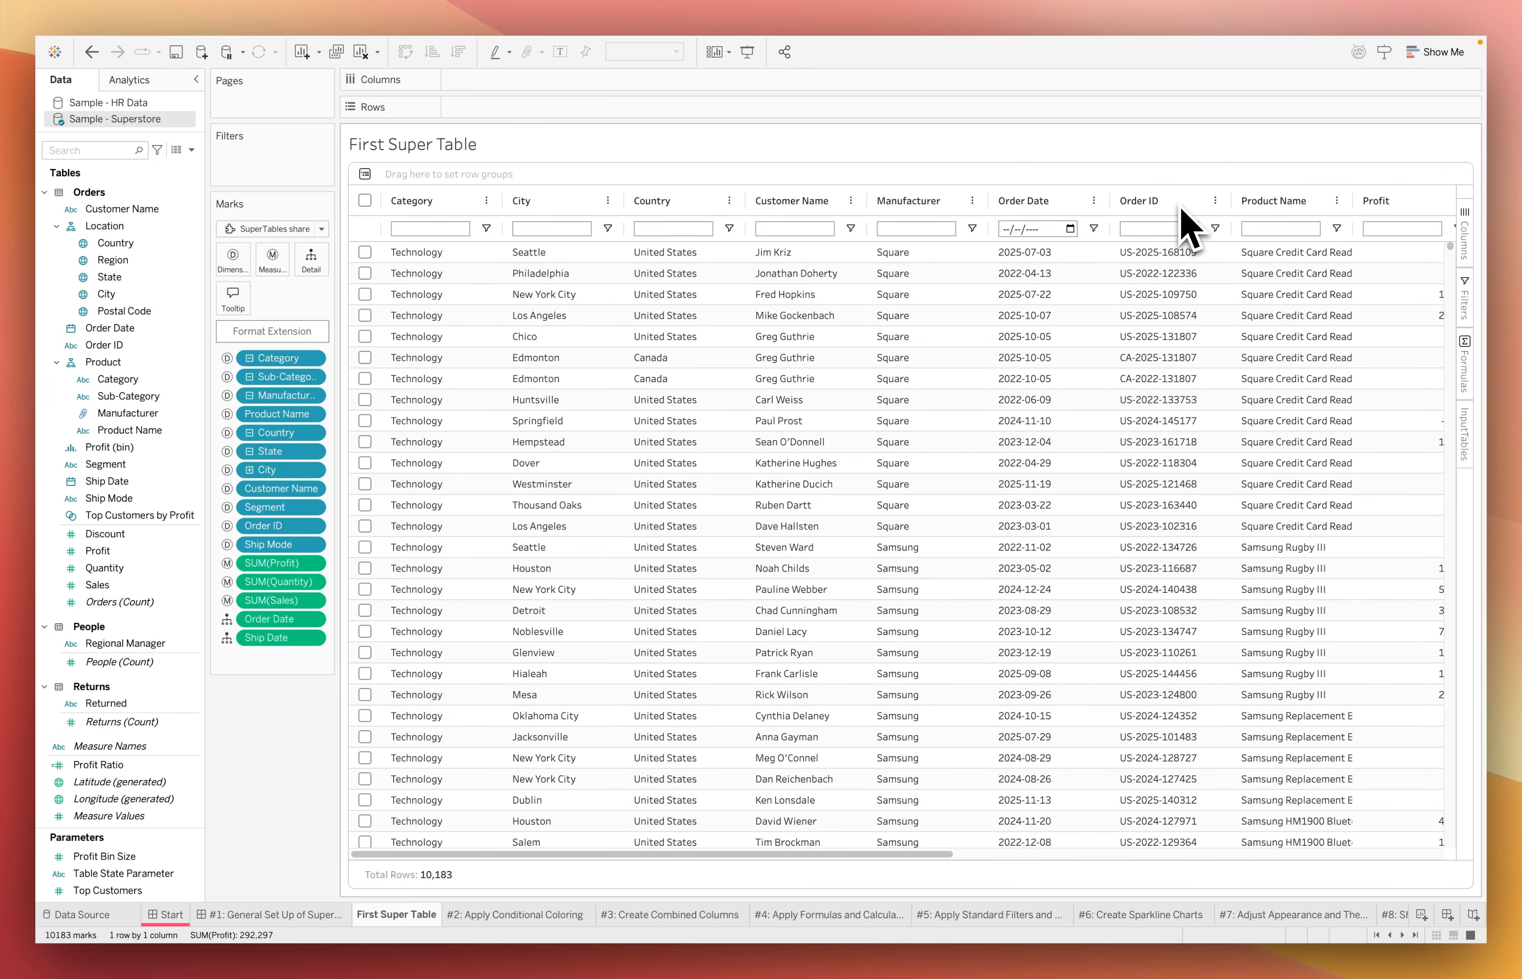
Reorder the table columns so that Order ID, Order Date, Ship Date and Ship Mode come first
drag(1180, 218, 422, 234)
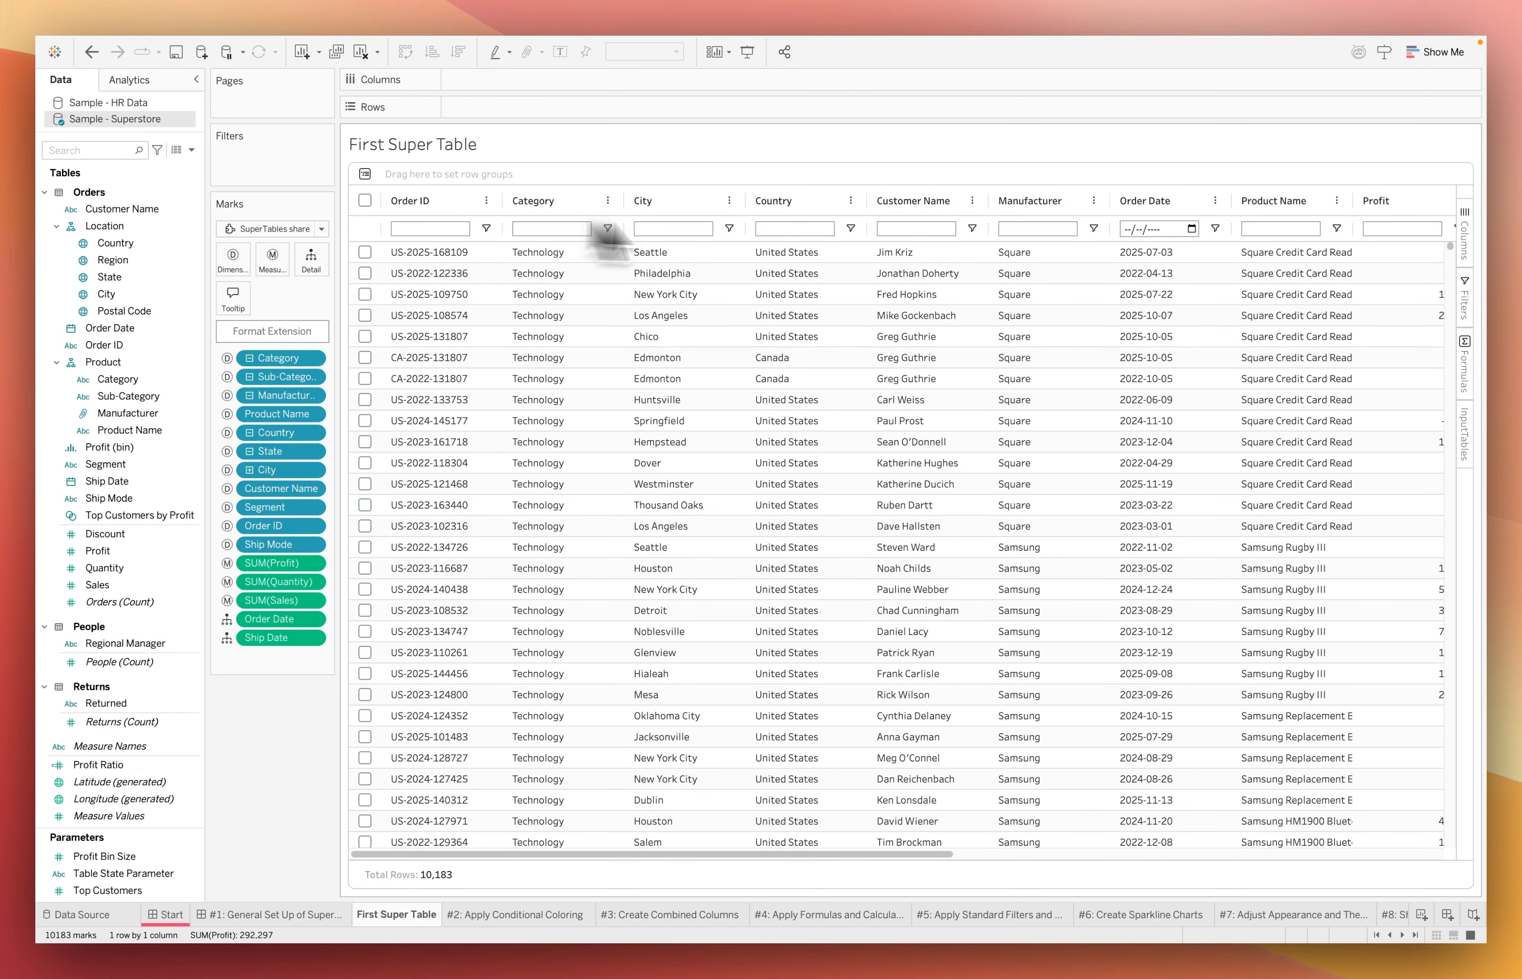
drag(1169, 204, 562, 211)
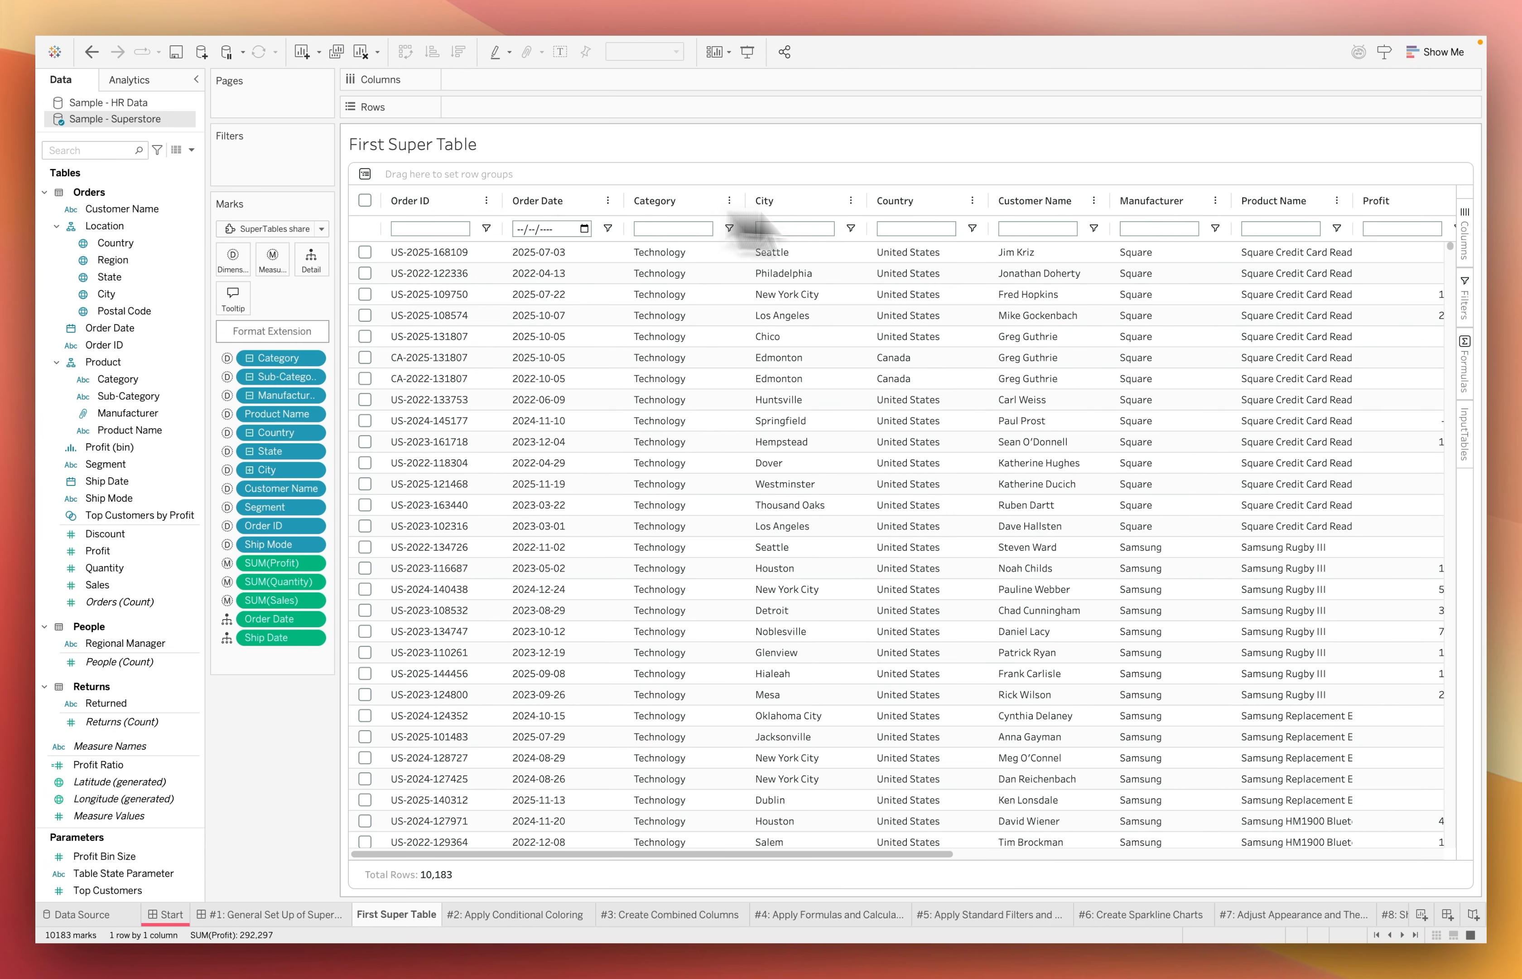
scroll(972, 742, right, 10)
drag(909, 243, 635, 204)
scroll(1064, 844, right, 10)
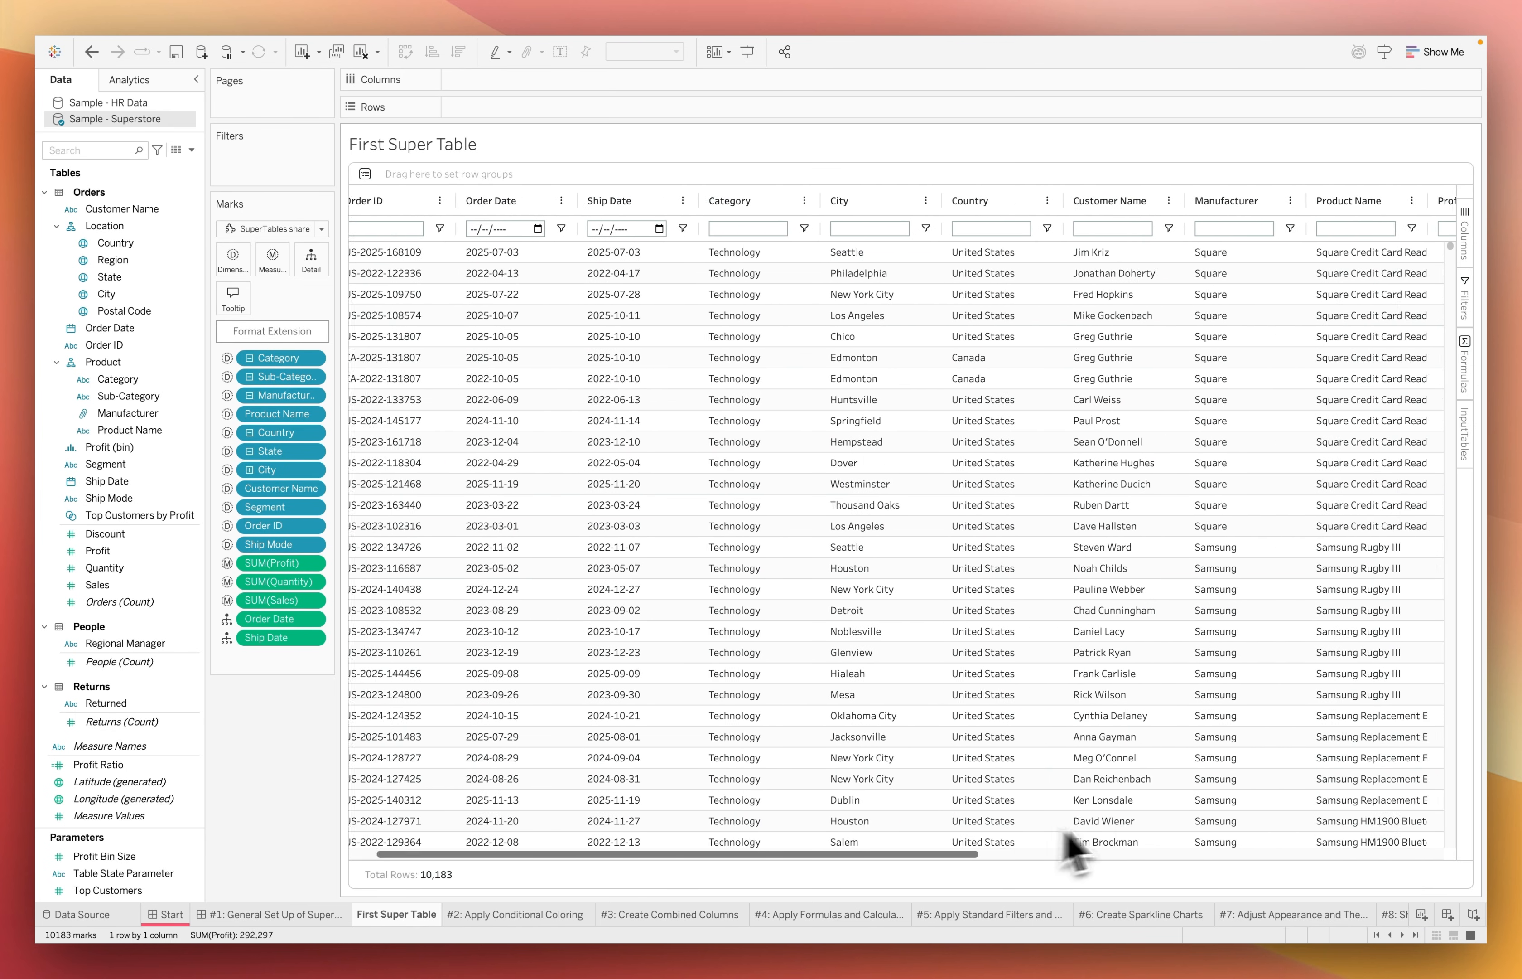
drag(1263, 203, 758, 211)
Move the Product Name column directly after Ship Mode, and place Sub-Category and Manufacturer directly after Category
scroll(1093, 730, right, 5)
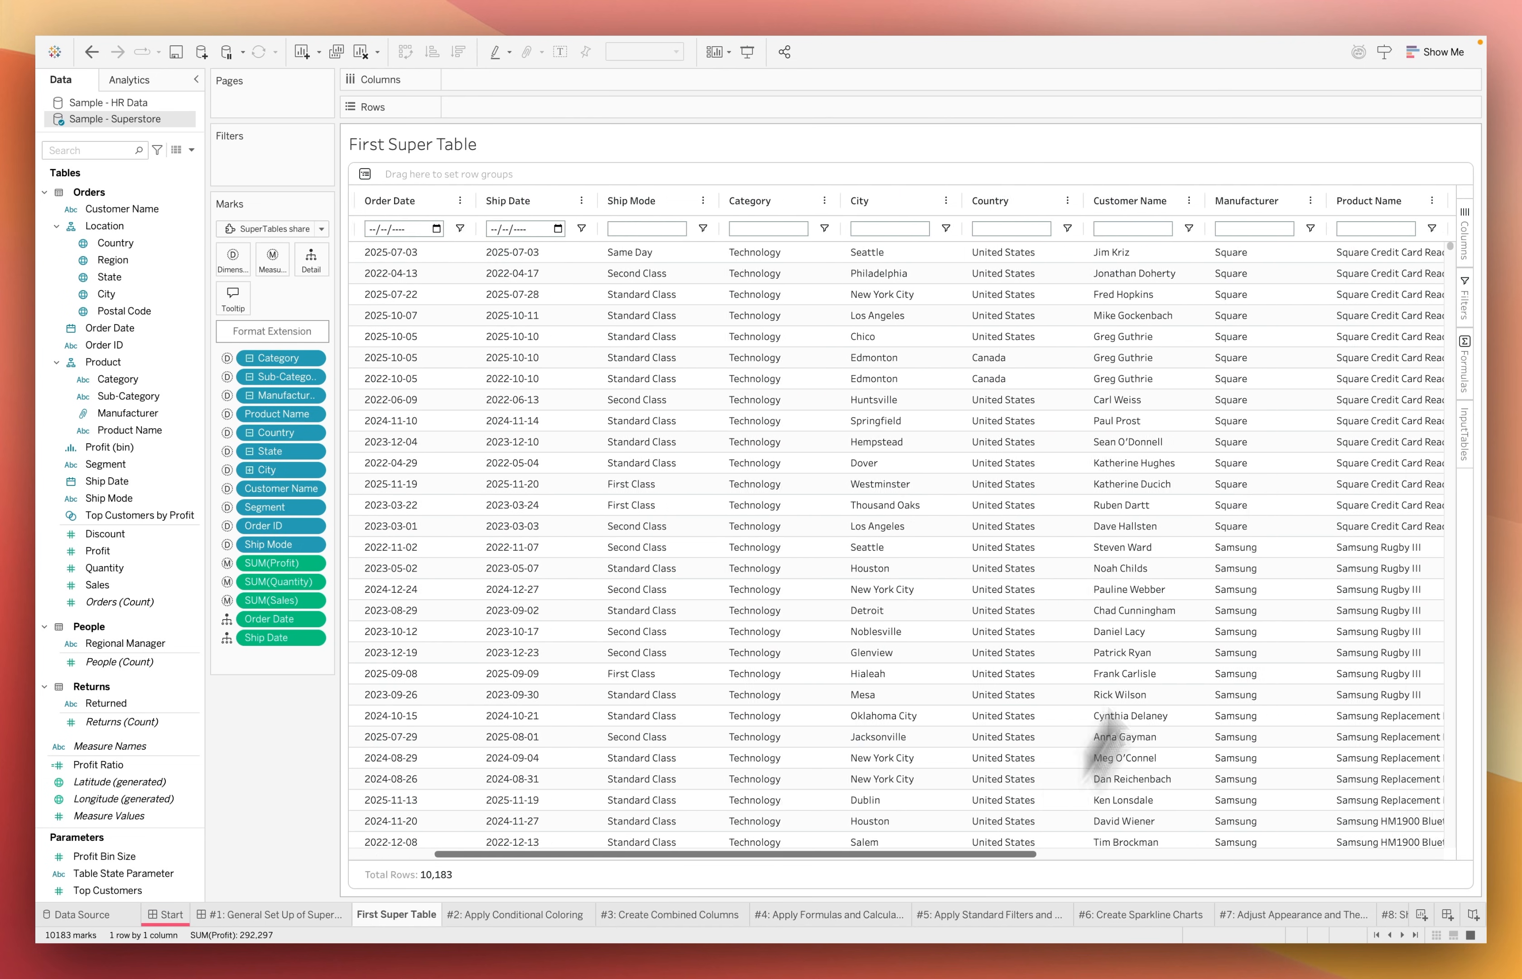
drag(1343, 200, 732, 205)
scroll(1375, 815, right, 10)
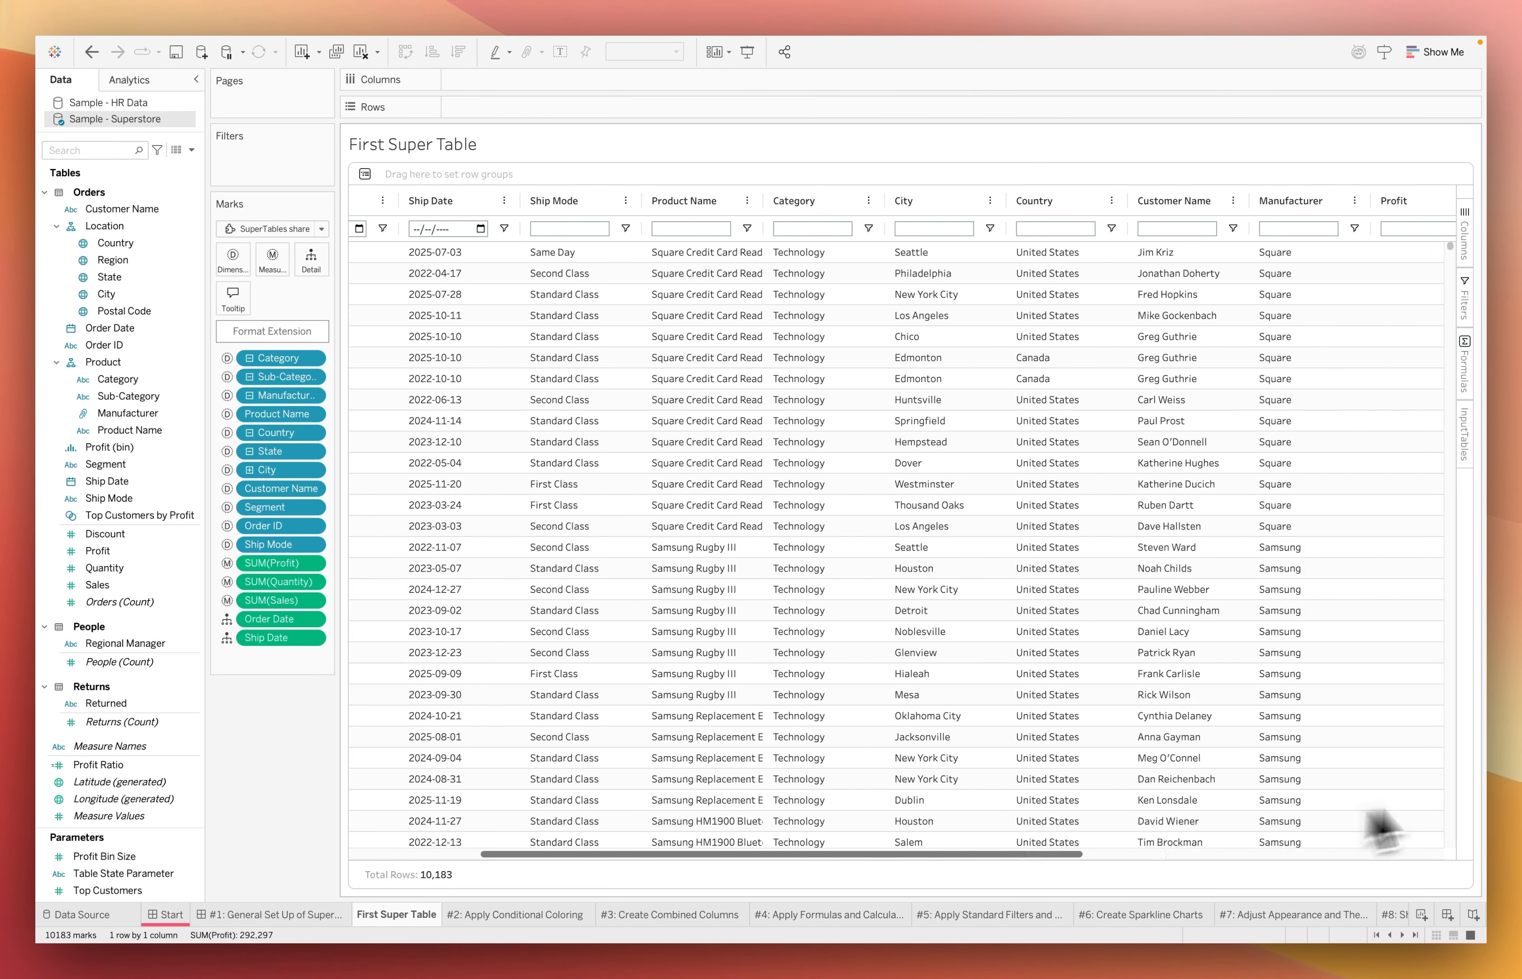
drag(1359, 202, 554, 230)
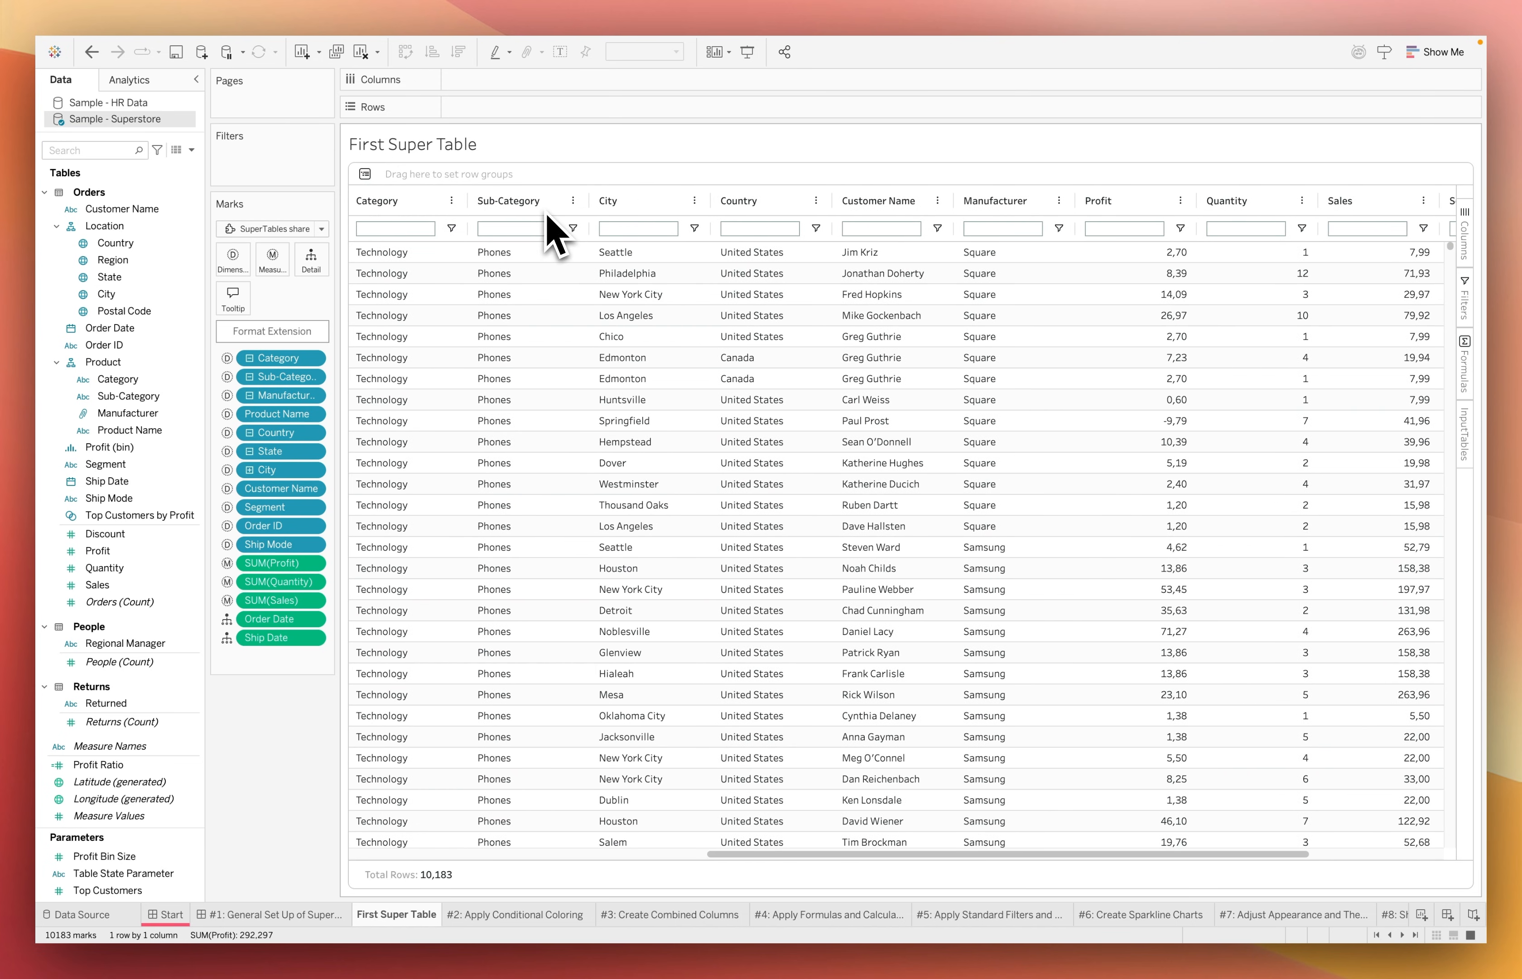
drag(991, 200, 656, 221)
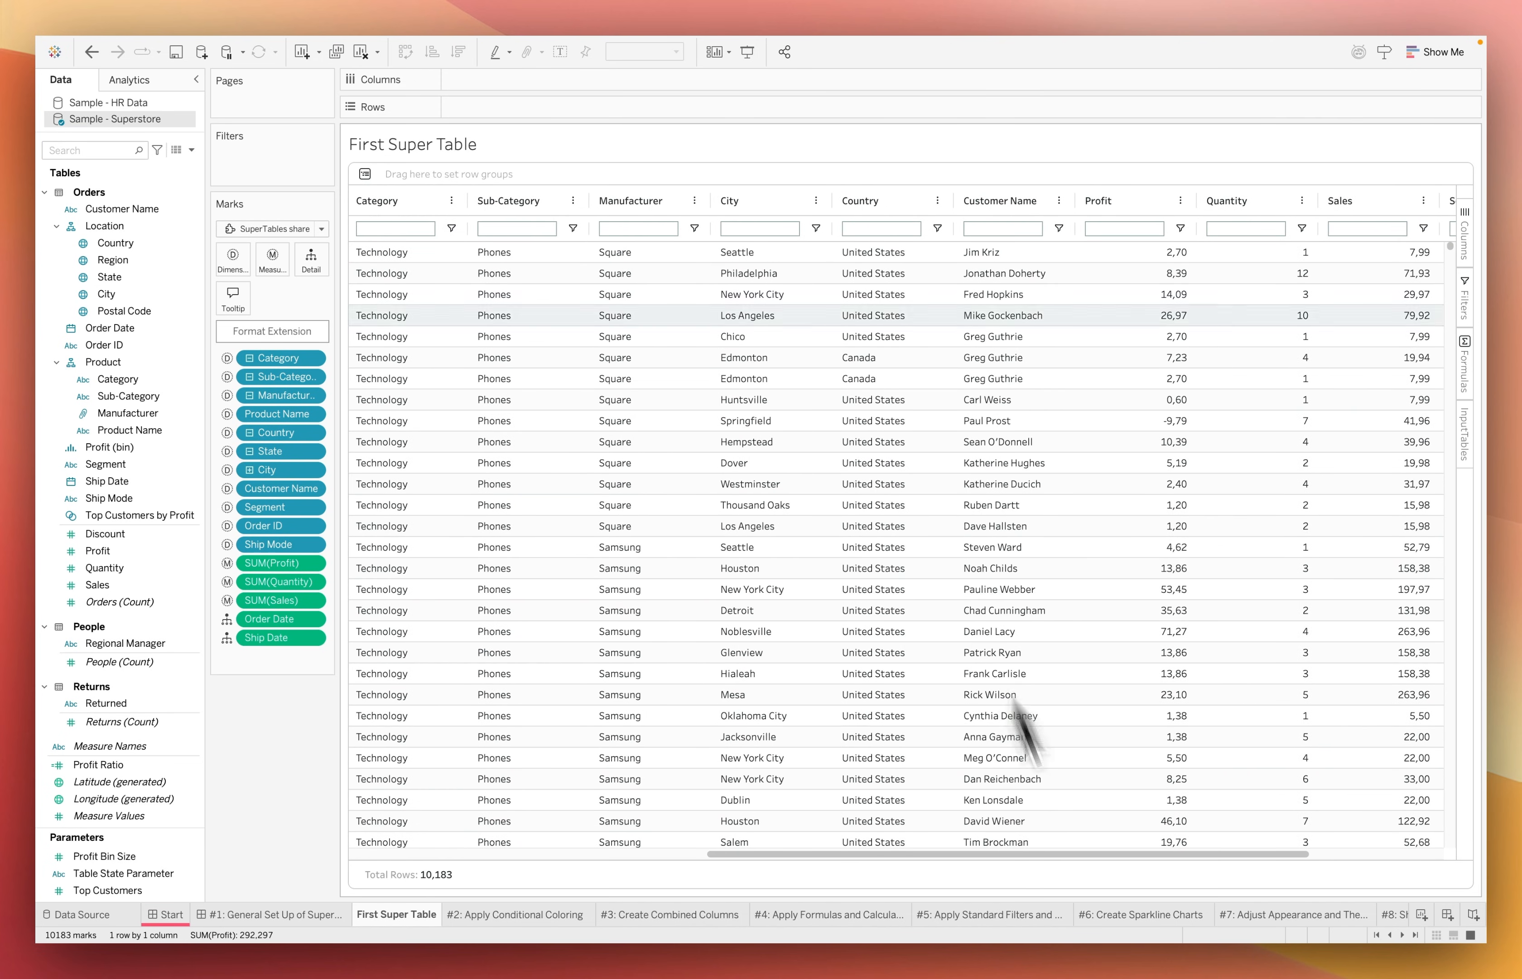
Place State after City and Segment after Customer Name, and order the measure columns as Sales, Quantity, Profit
scroll(1019, 680, right, 3)
drag(1349, 200, 1171, 206)
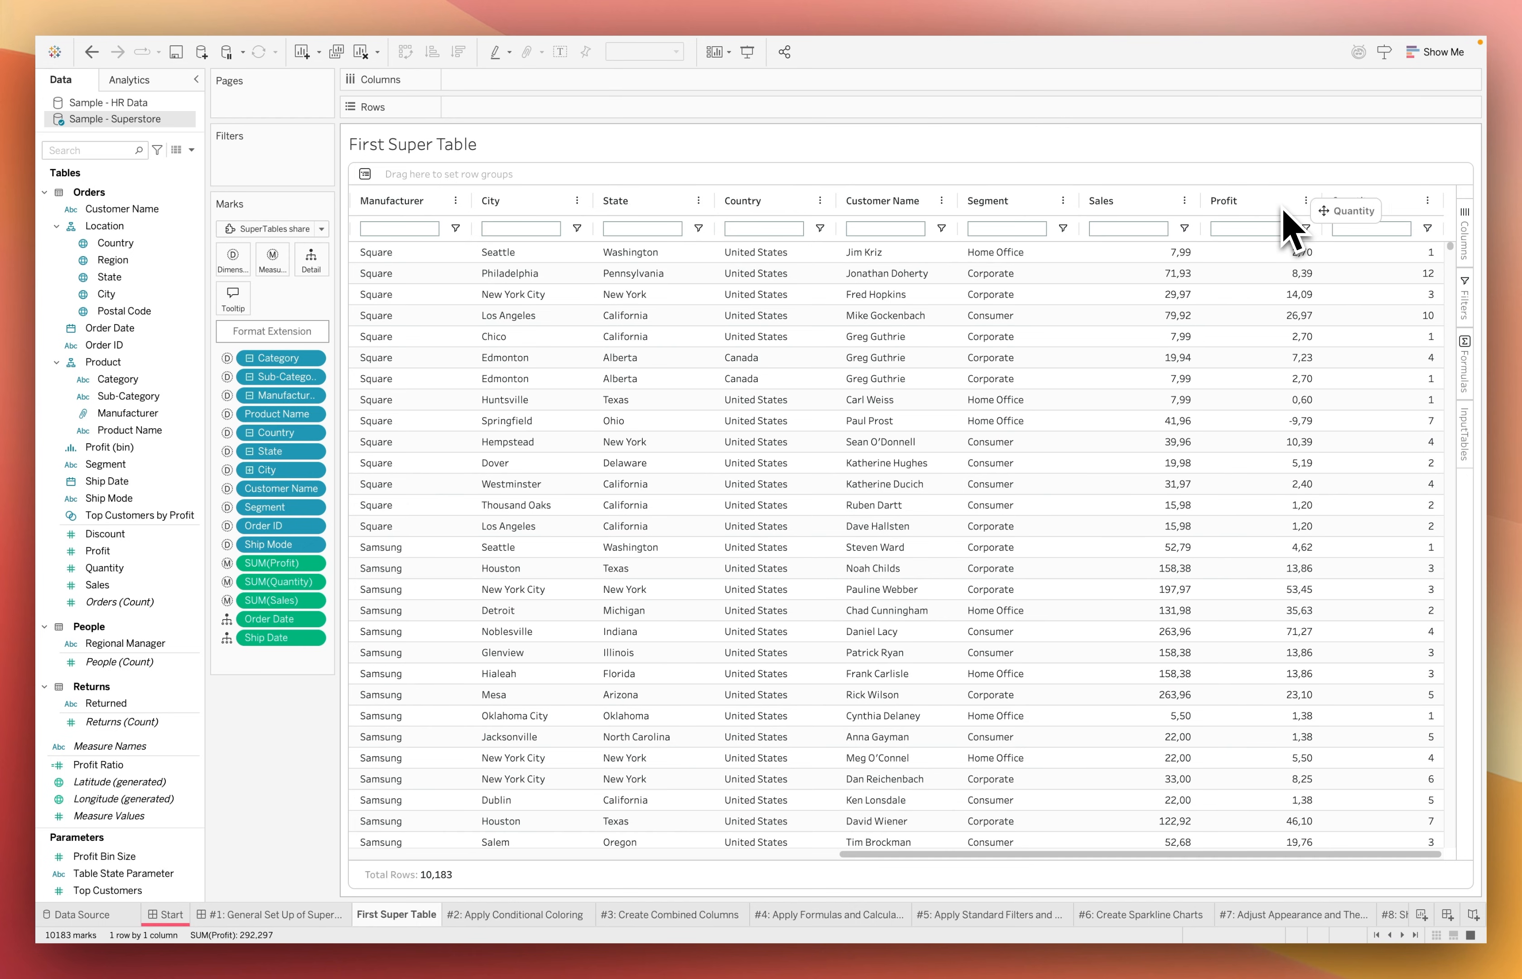
drag(1283, 209, 1283, 209)
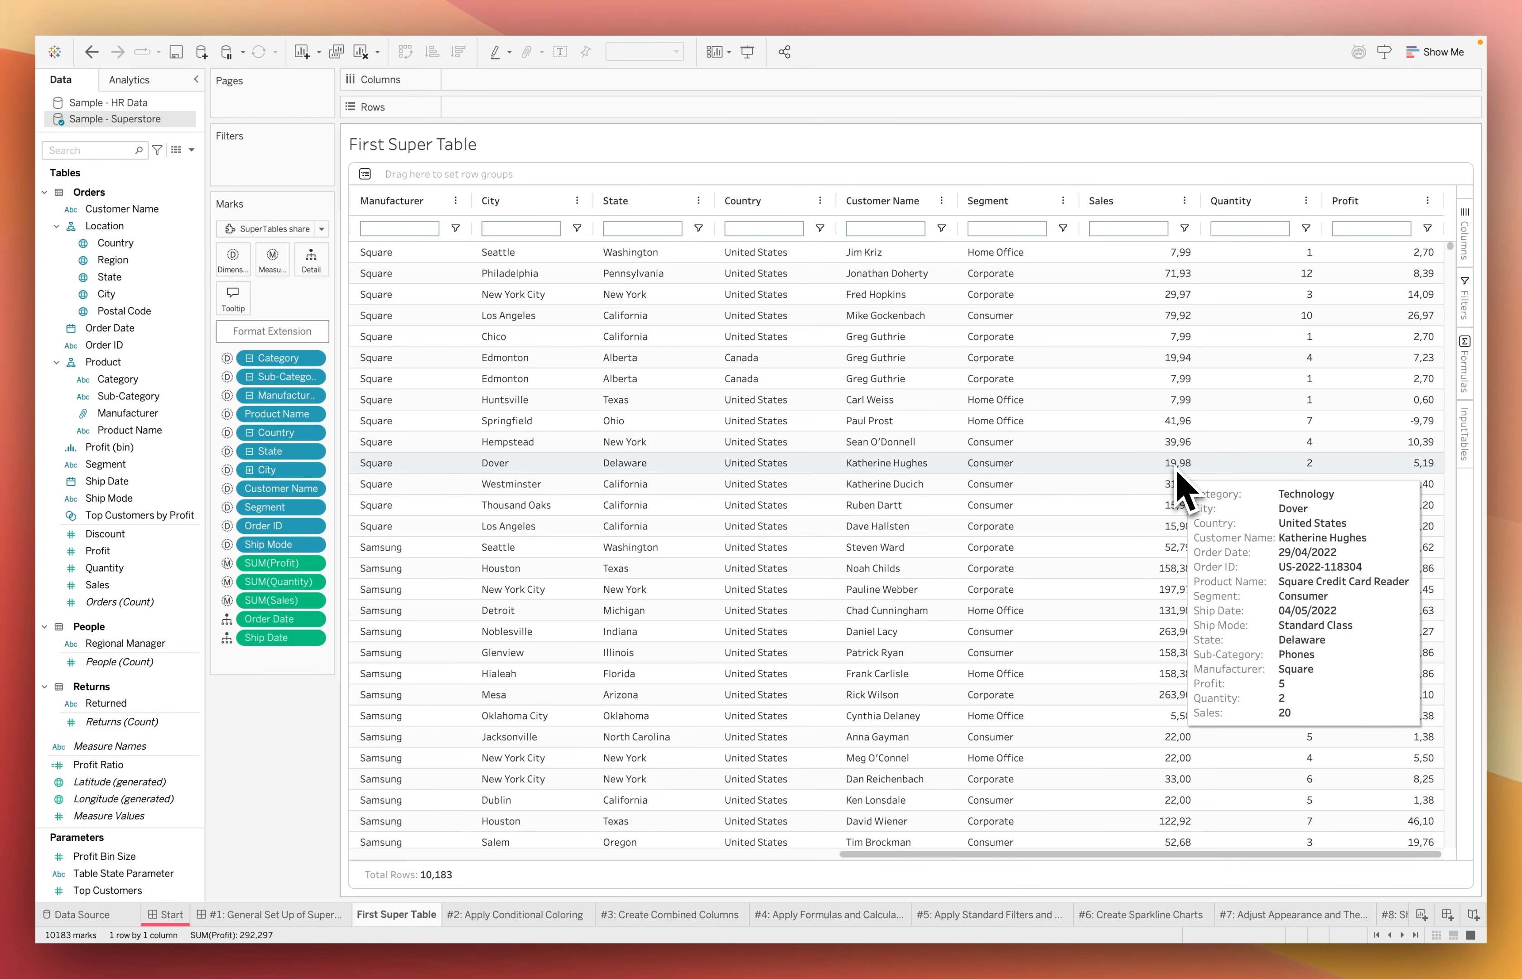
drag(1119, 852, 511, 854)
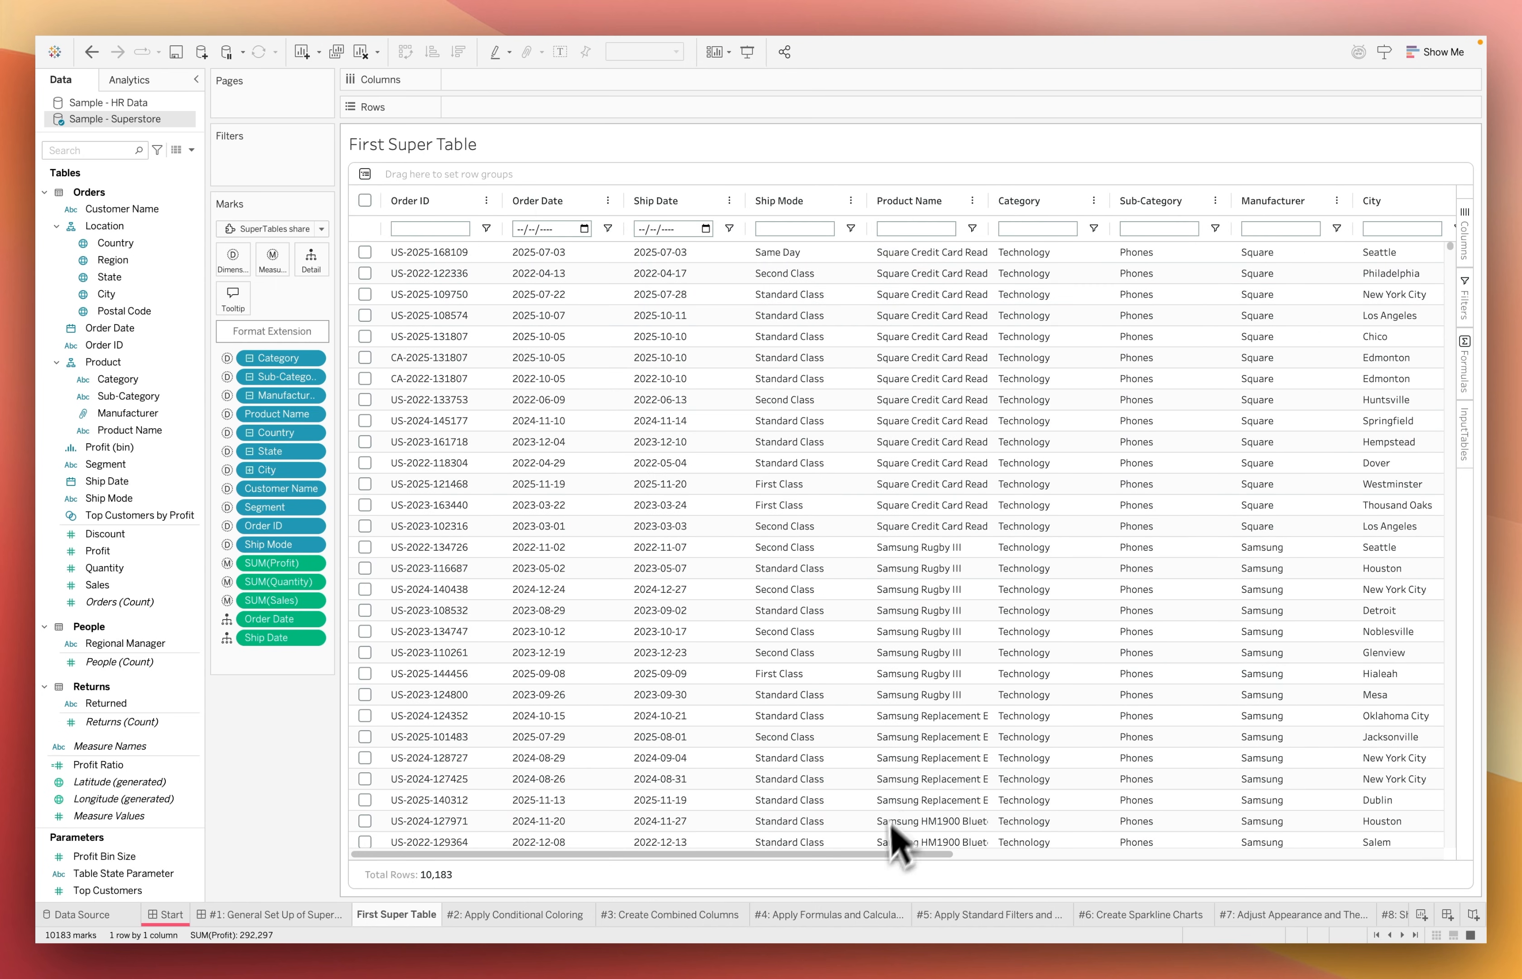
scroll(944, 875, right, 10)
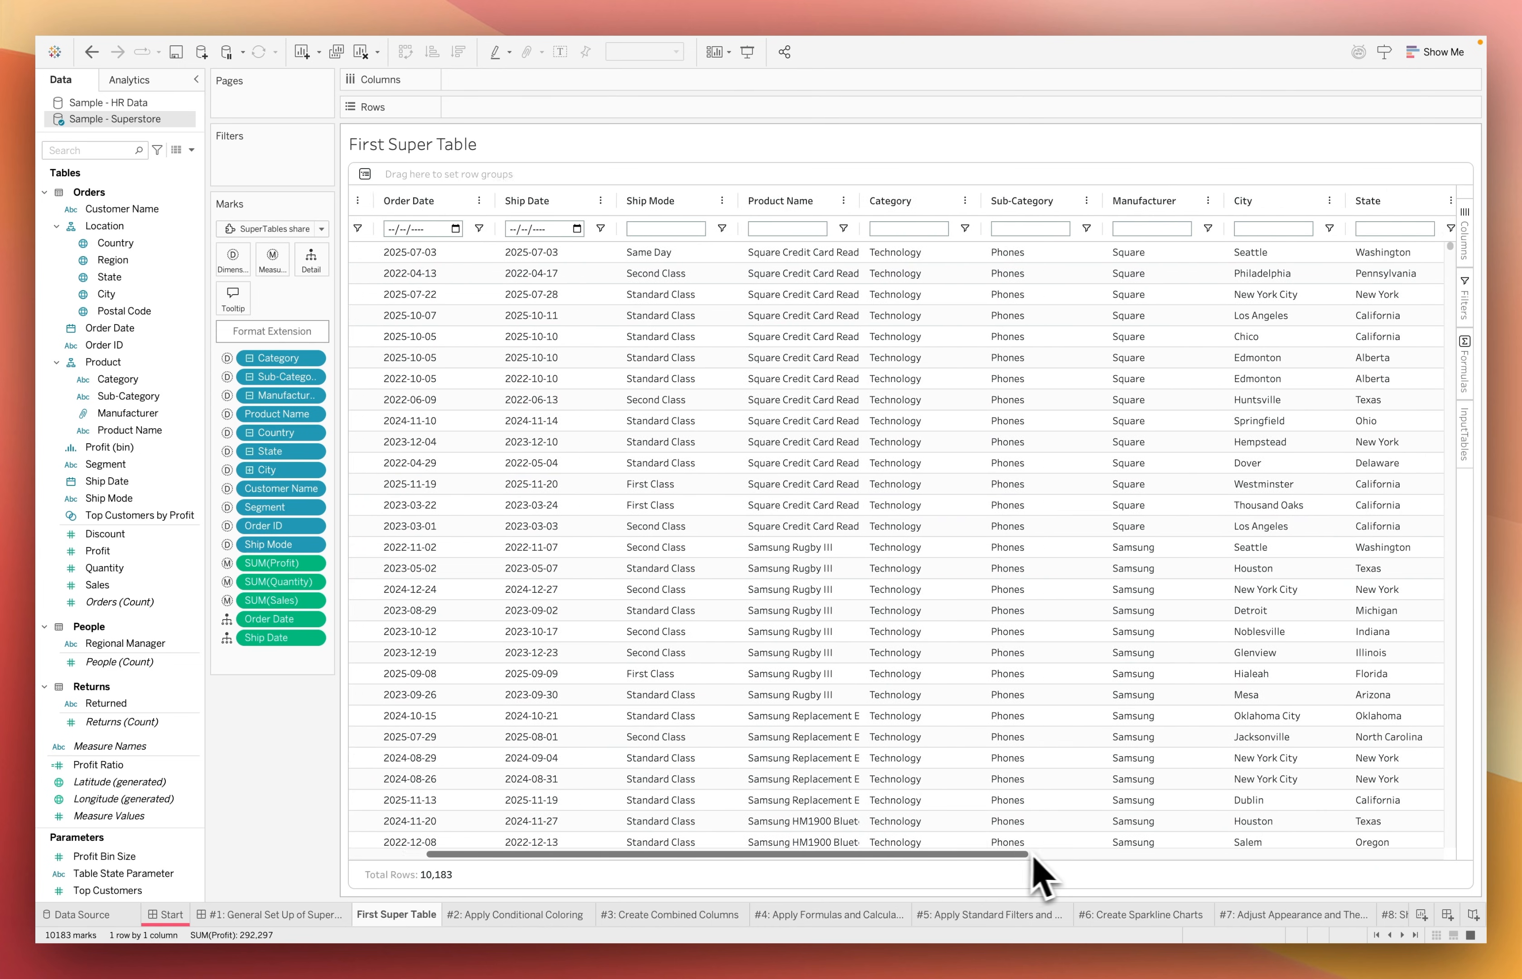
scroll(1298, 883, right, 8)
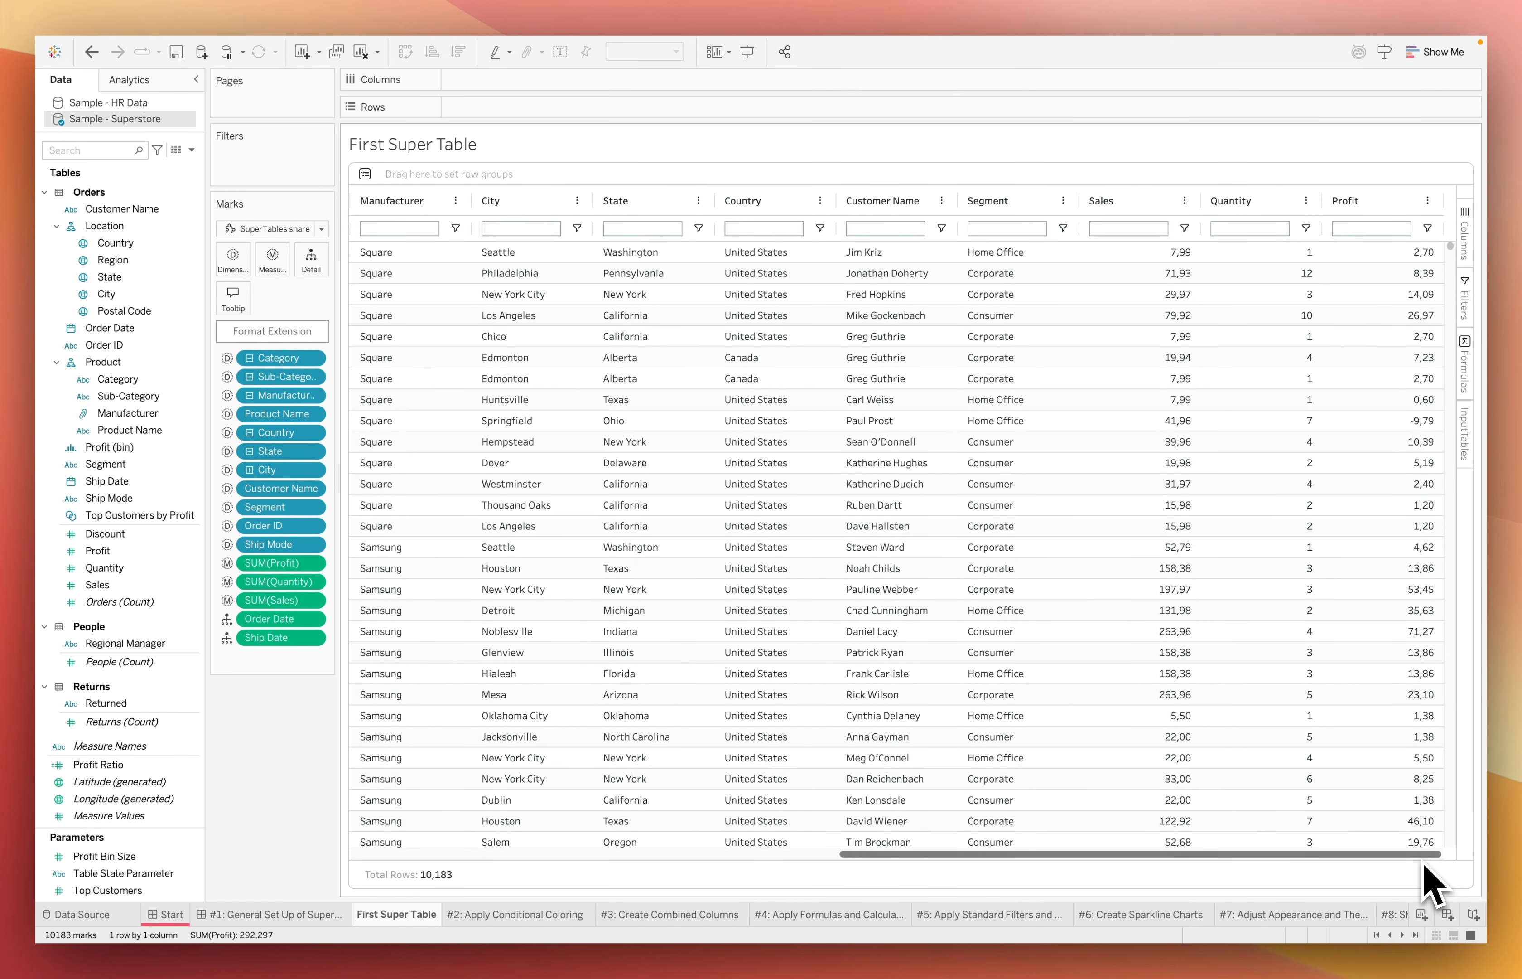
drag(1423, 861, 294, 819)
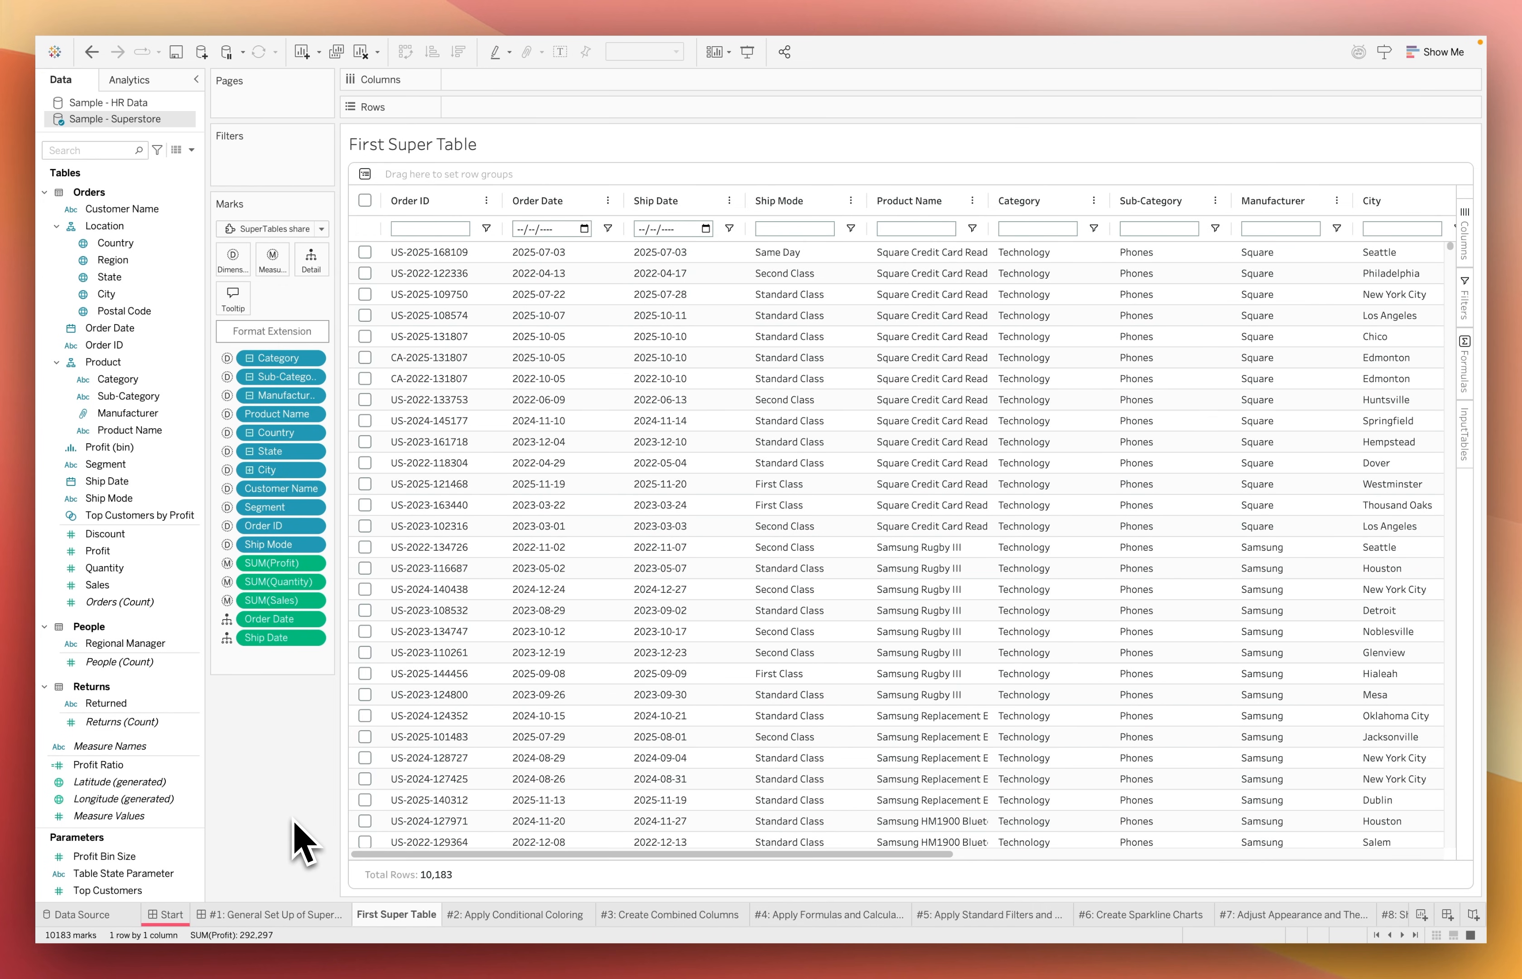
Open the SuperTables extension settings and look through the General, Data, Appearance, Theme and Restrictions configuration
click(289, 338)
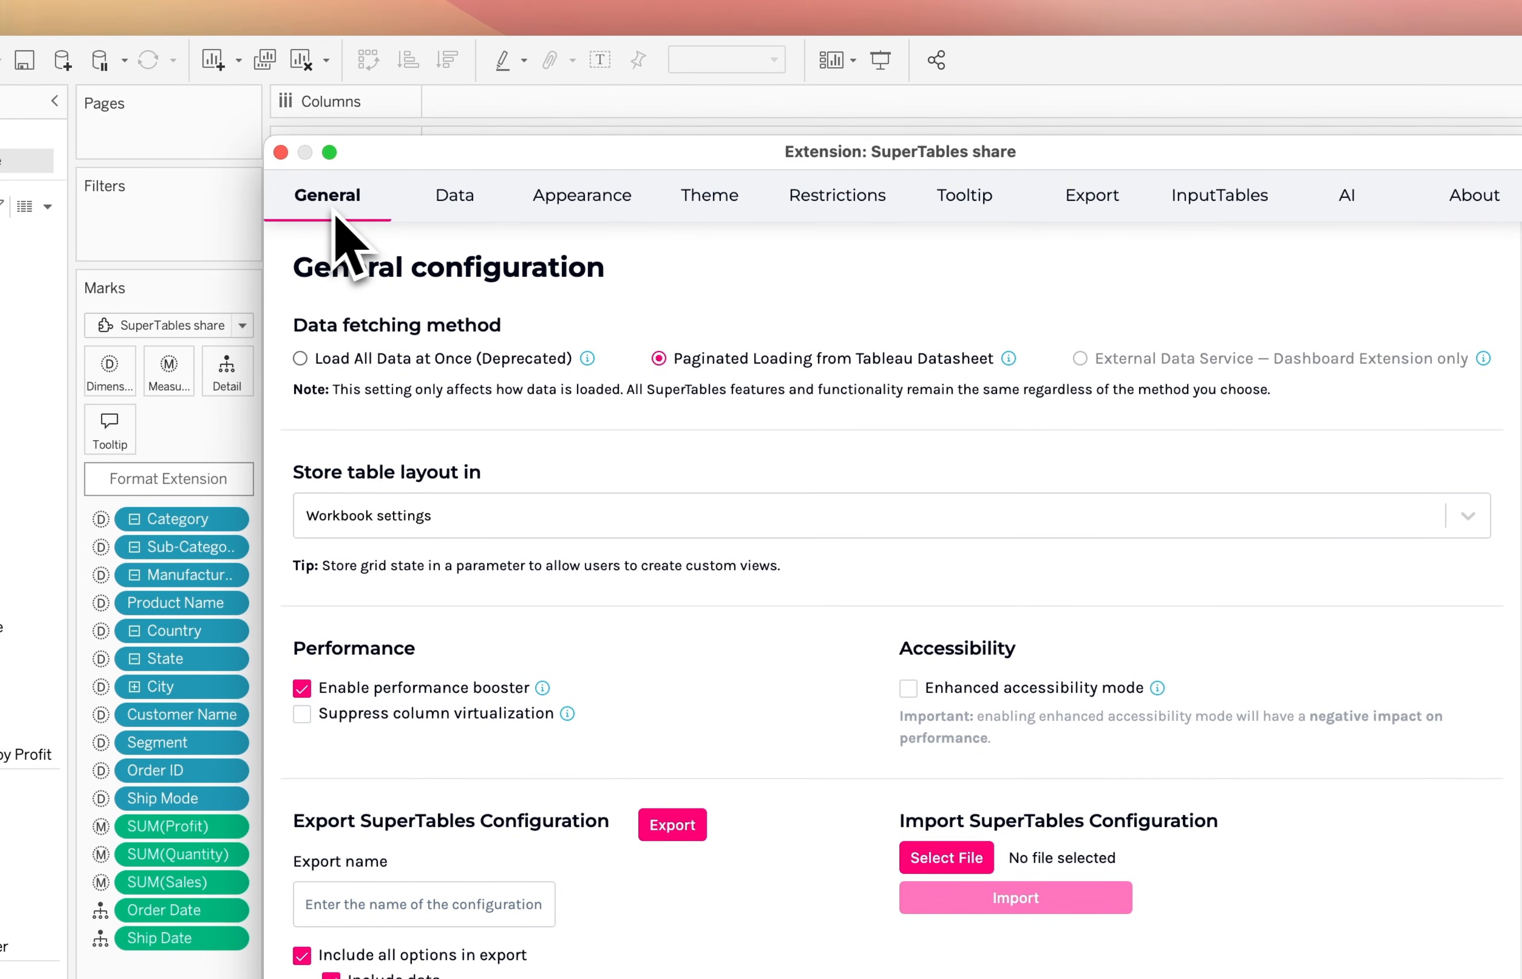
click(451, 210)
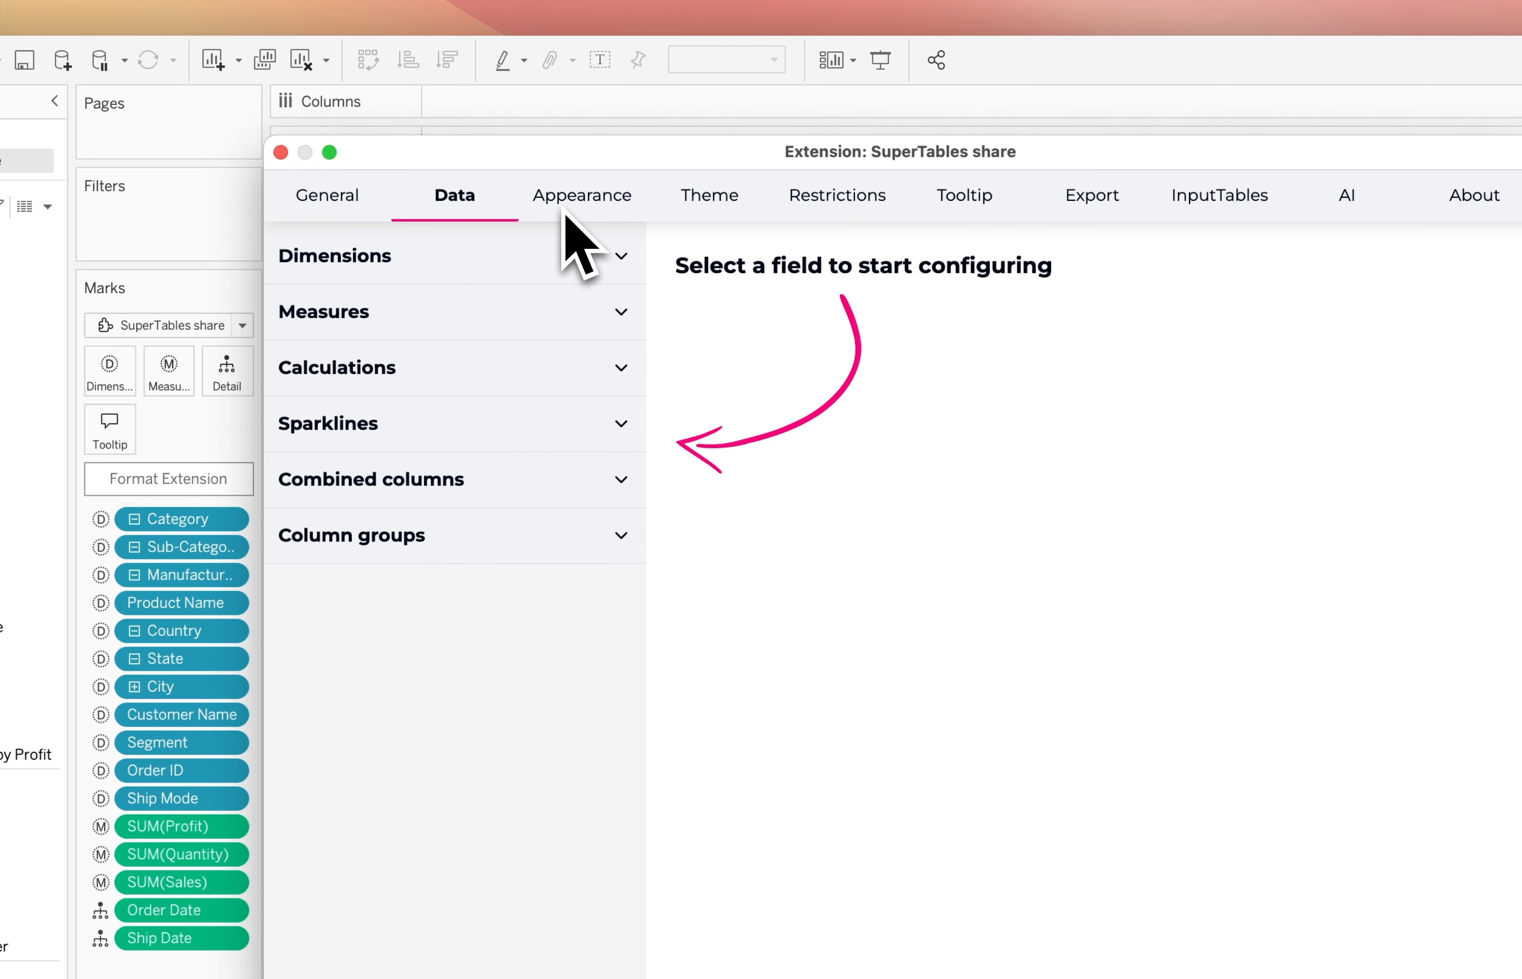
click(576, 199)
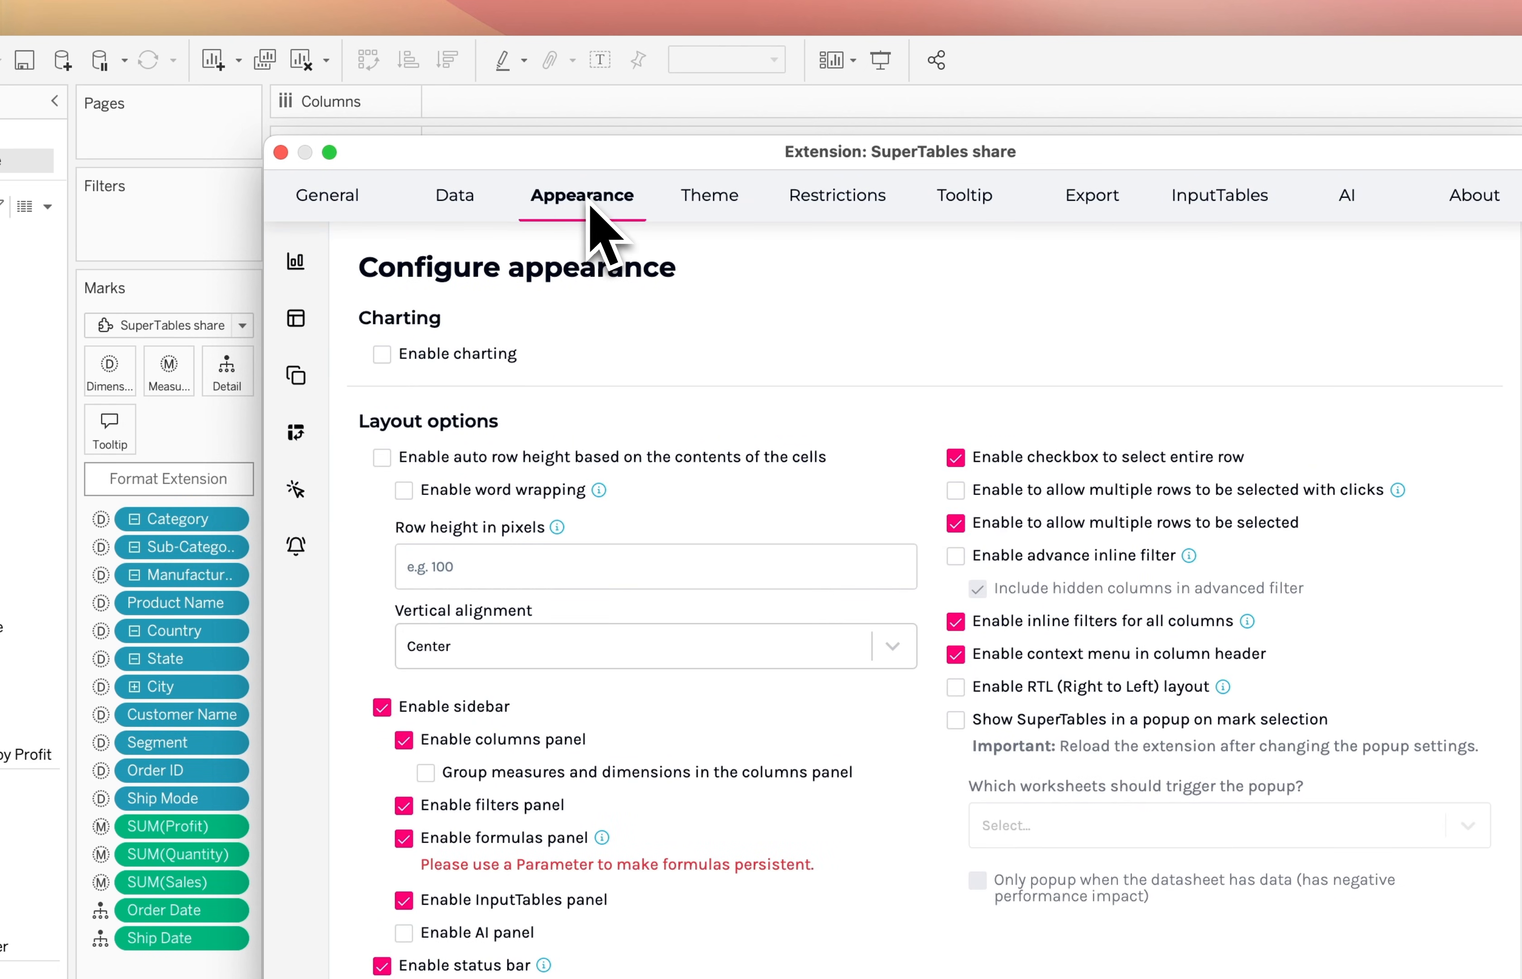
click(699, 217)
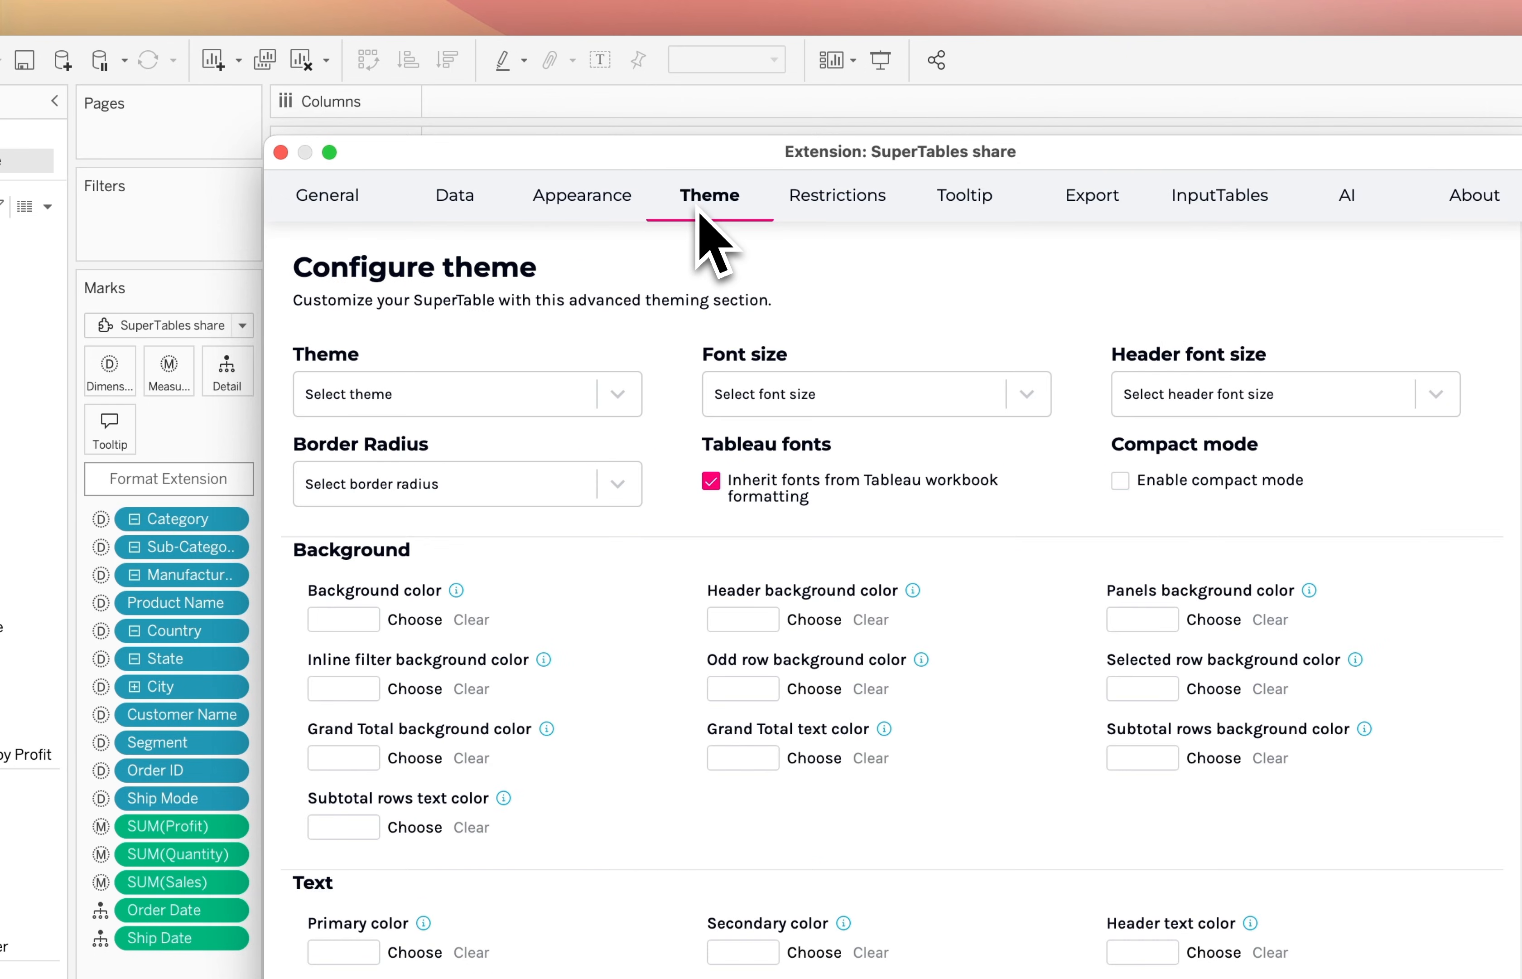
key(Right)
click(689, 194)
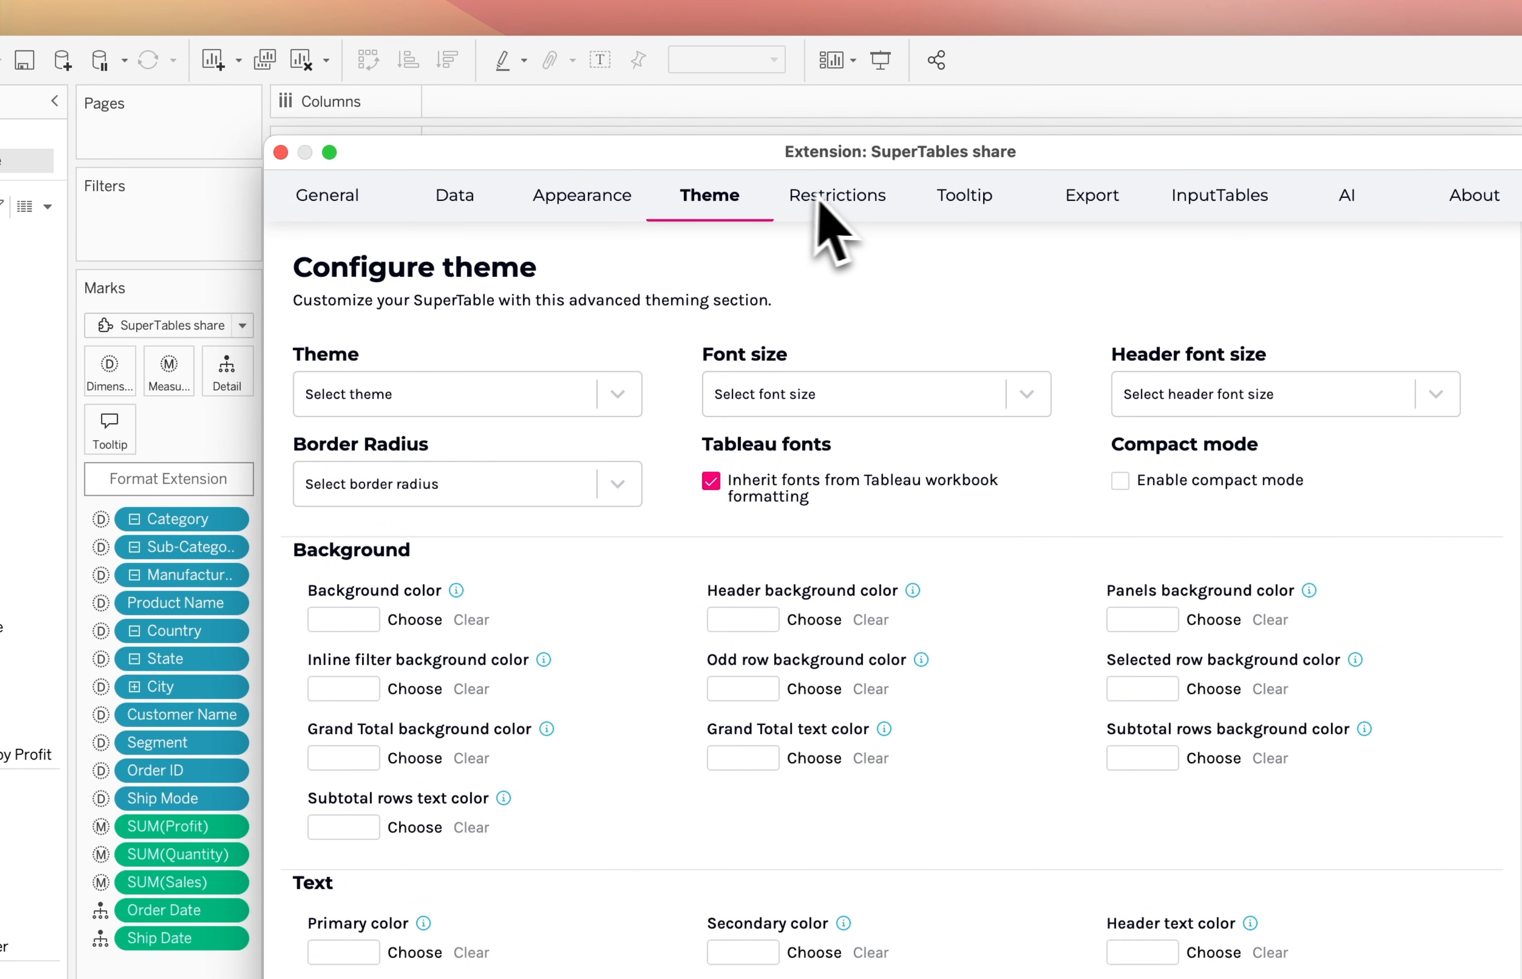
click(836, 204)
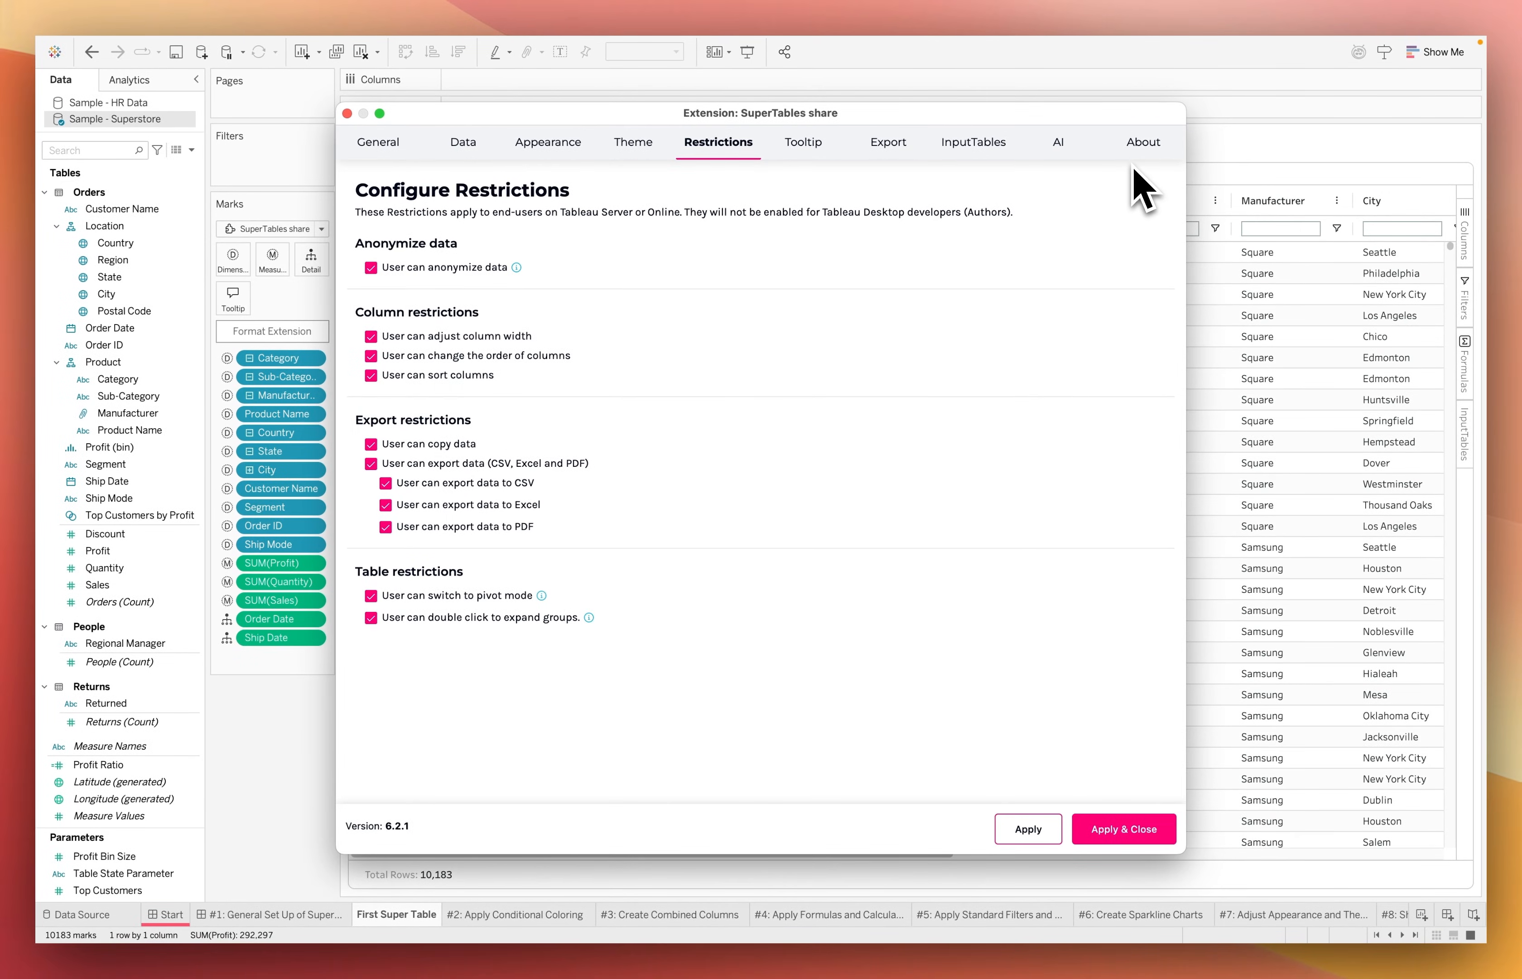
Make both the header and the values of the Order ID dimension bold in the data configuration and apply the change
click(465, 144)
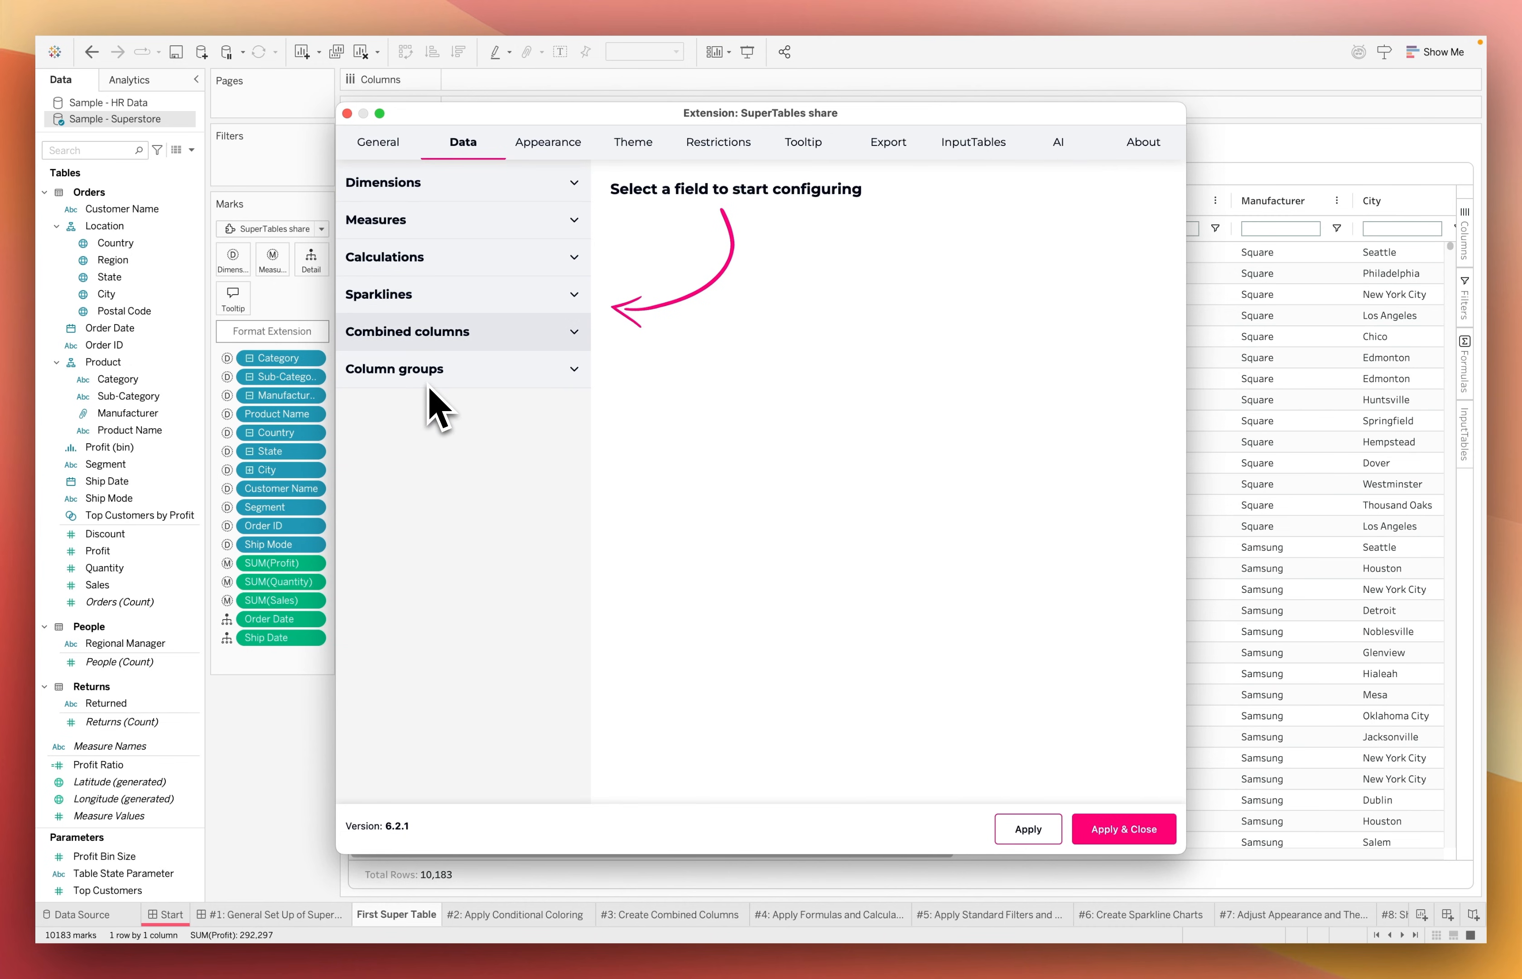
click(578, 193)
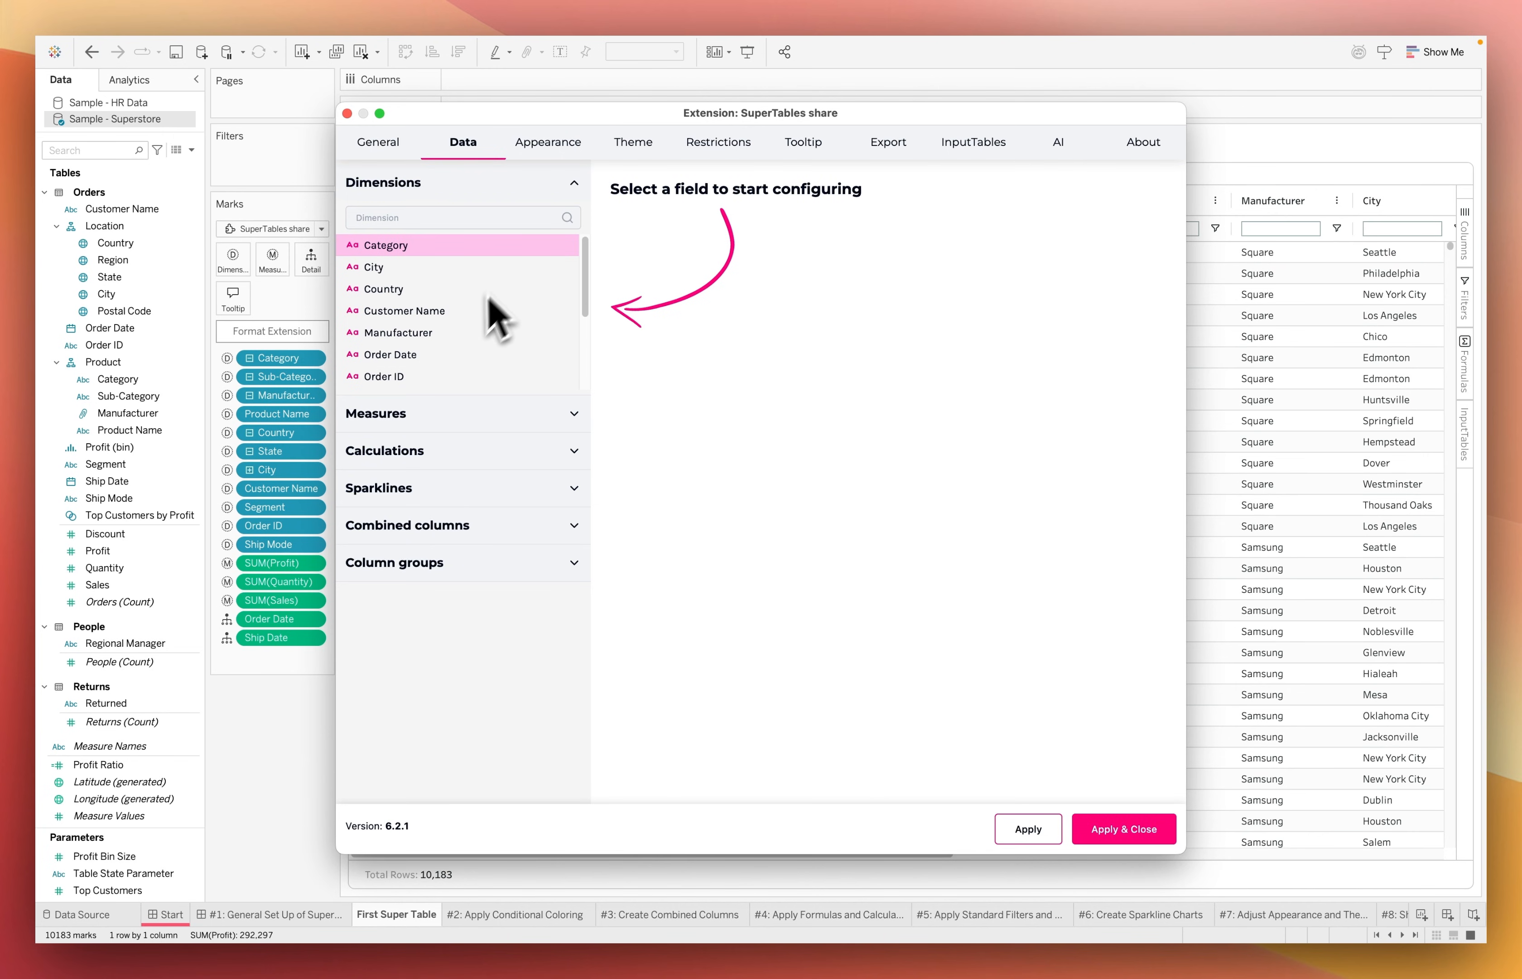
click(438, 374)
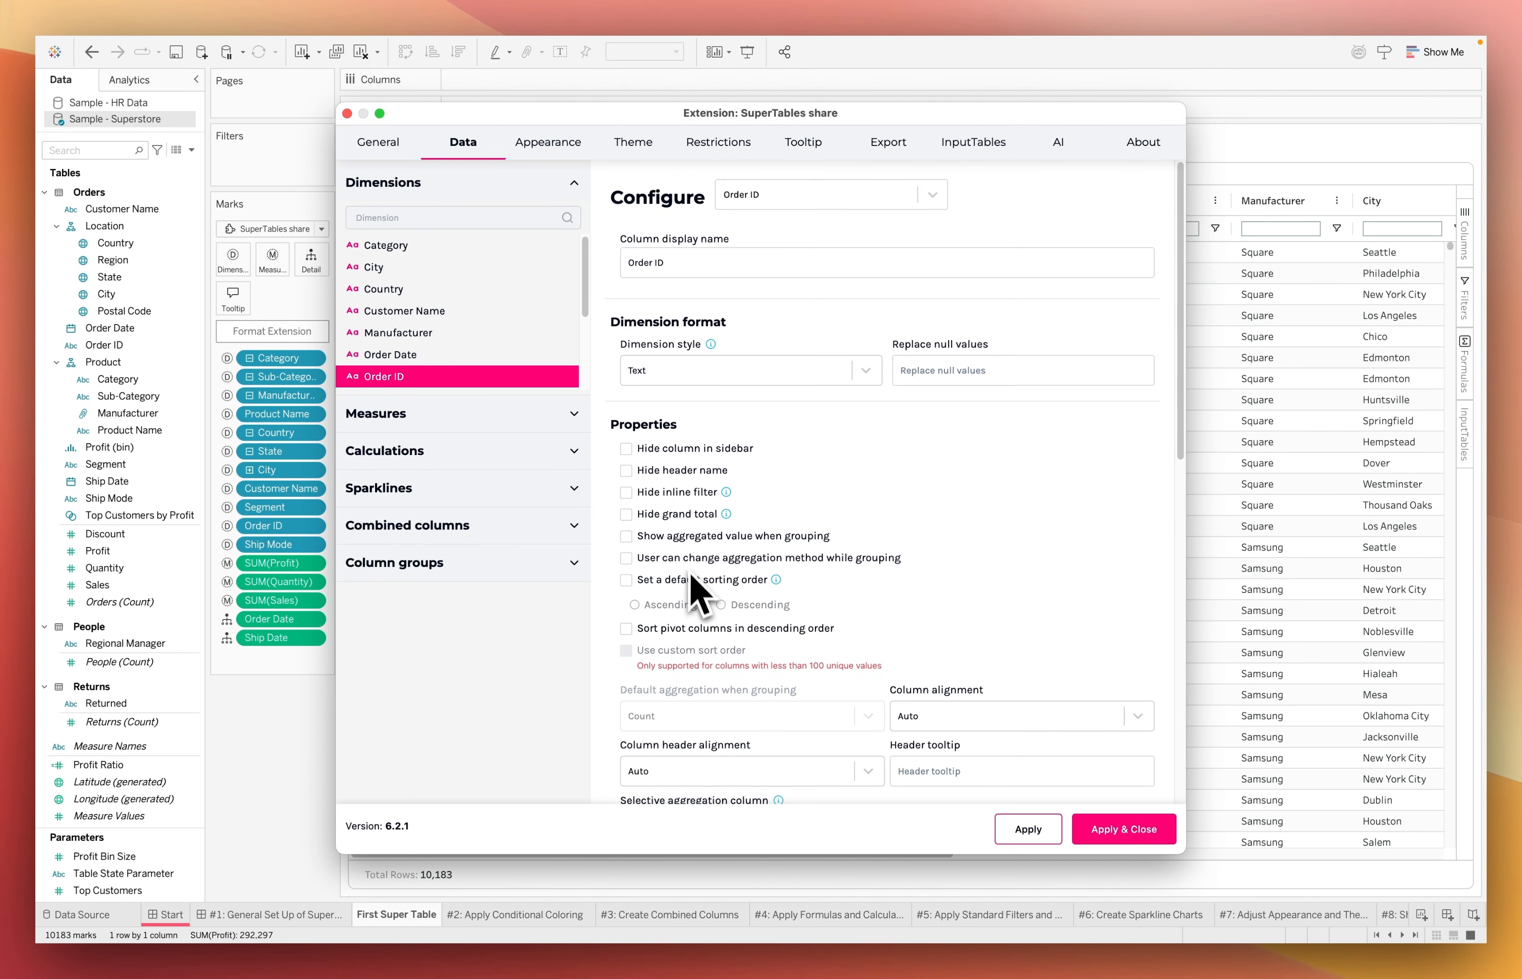
scroll(702, 607, down, 5)
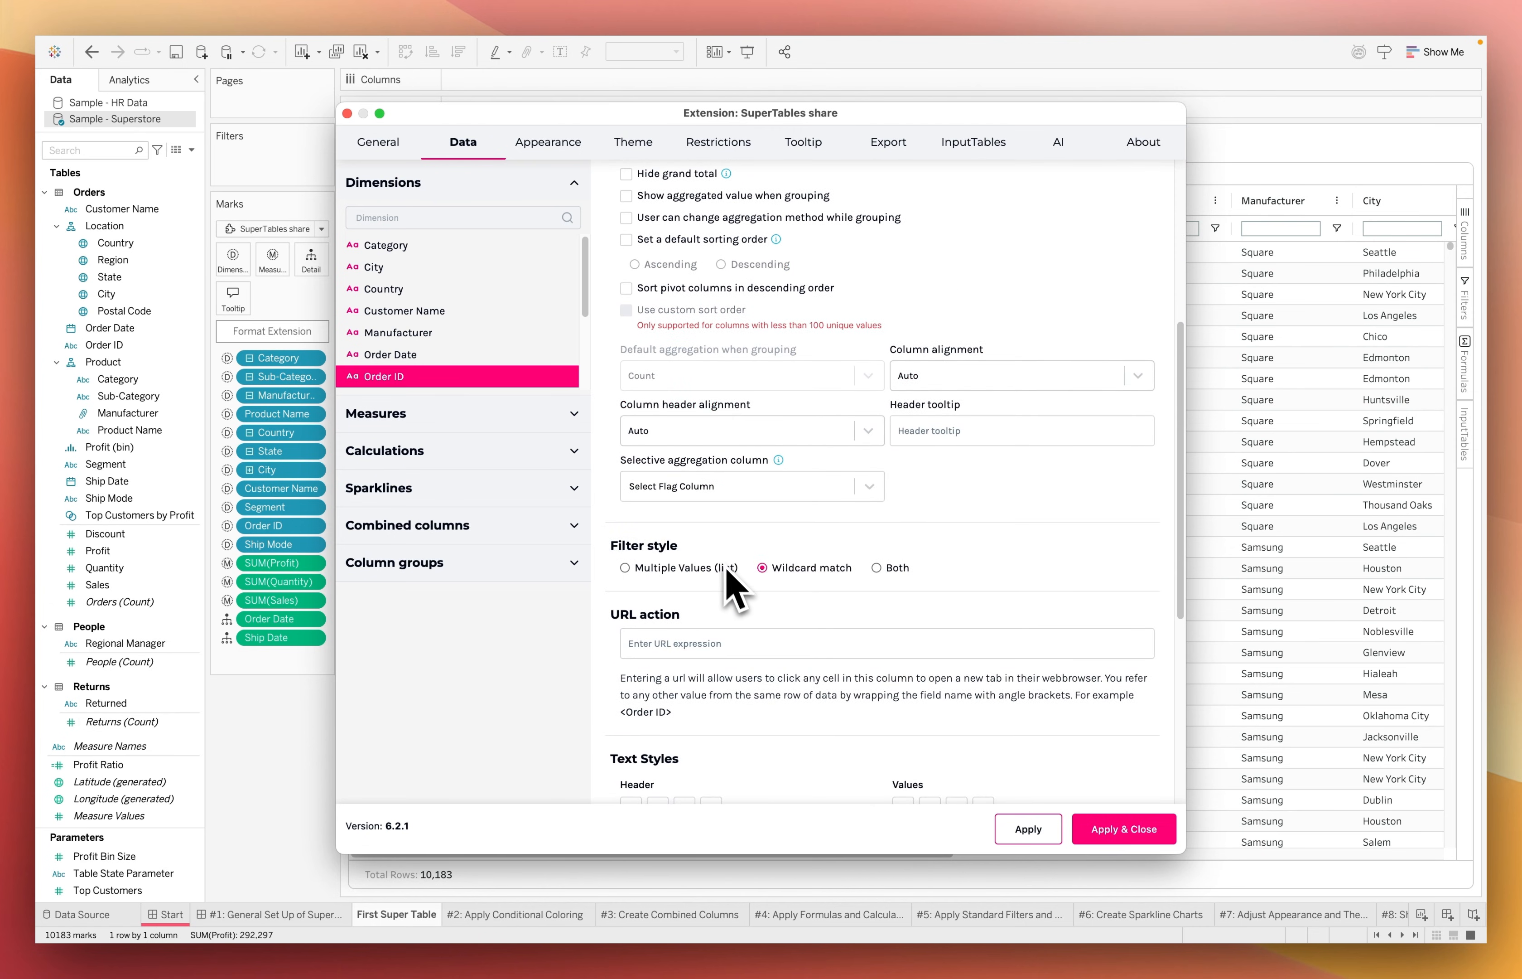
scroll(729, 579, down, 3)
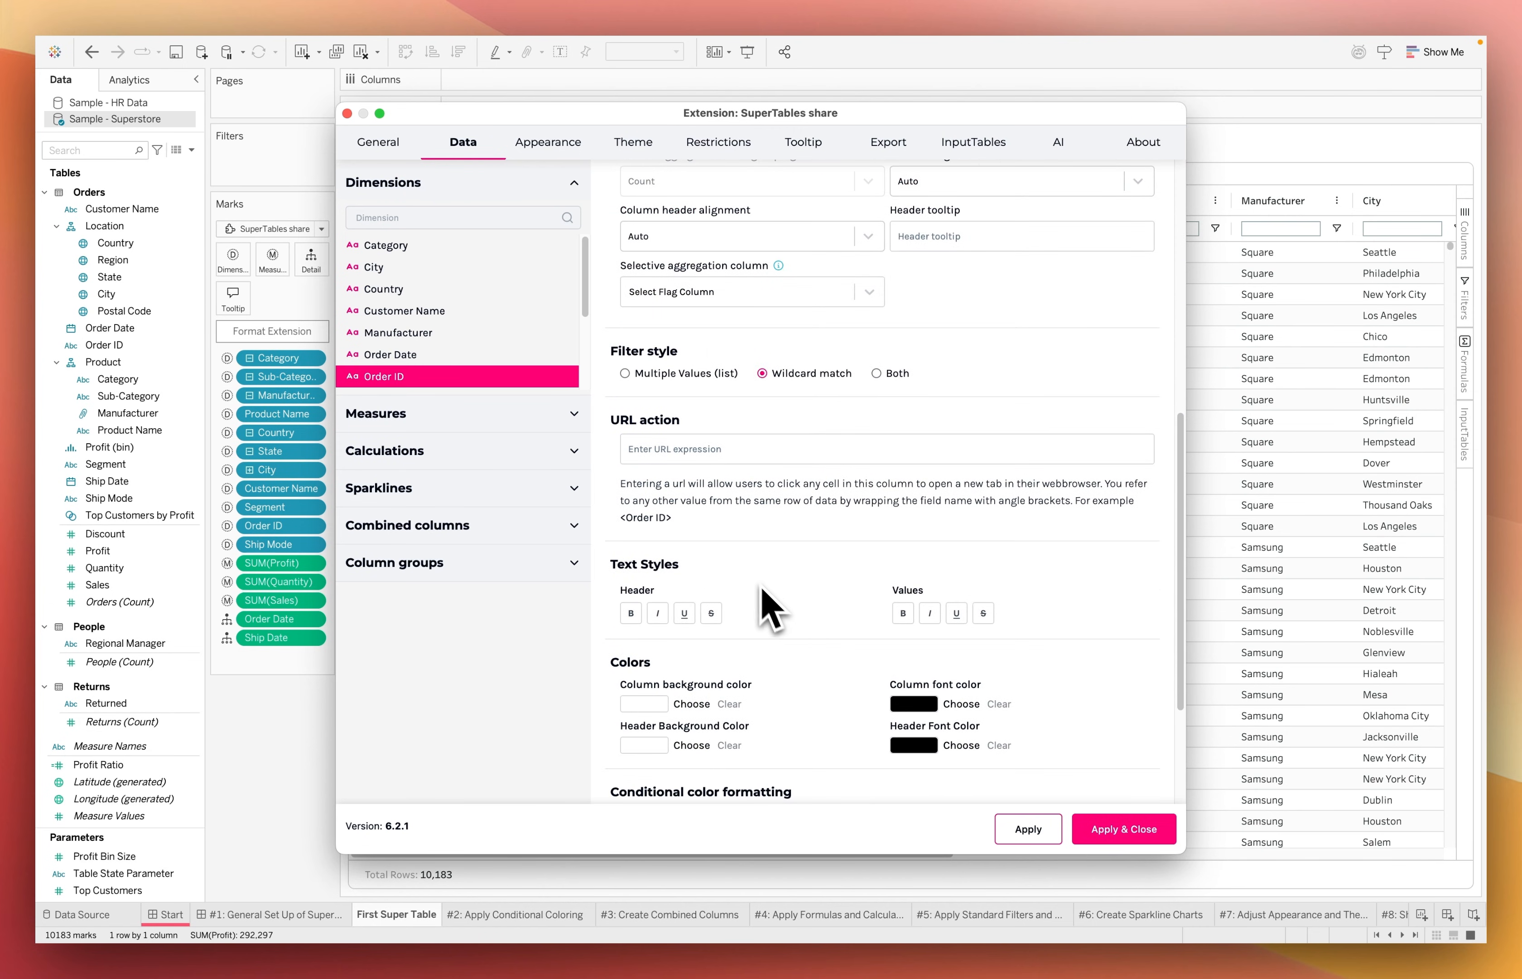
scroll(825, 578, down, 3)
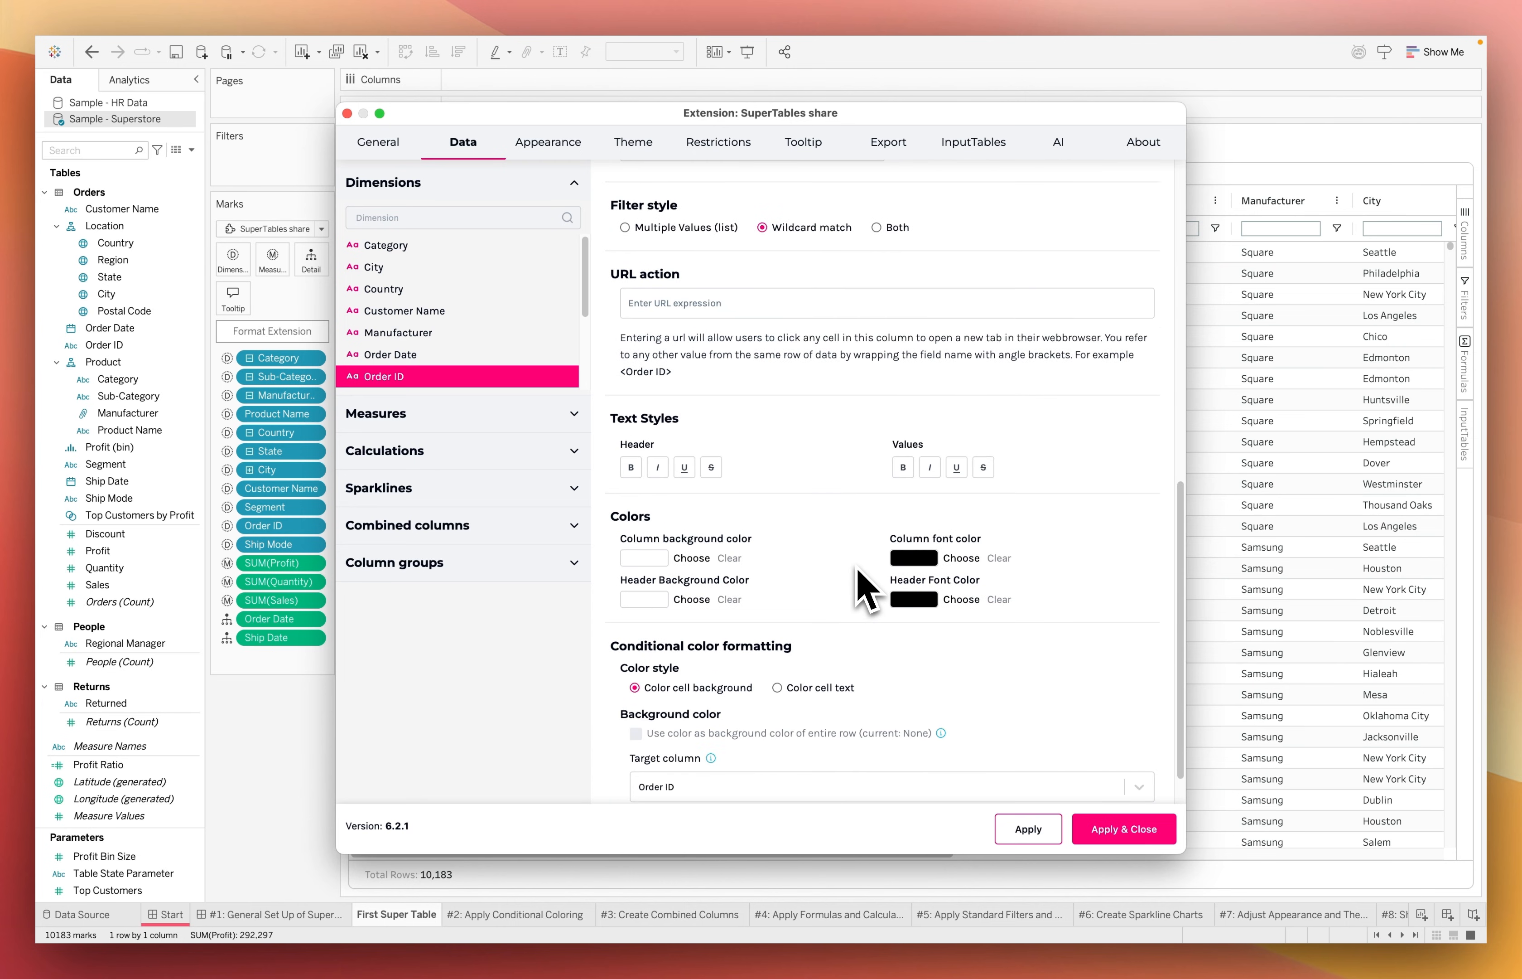
scroll(742, 640, down, 1)
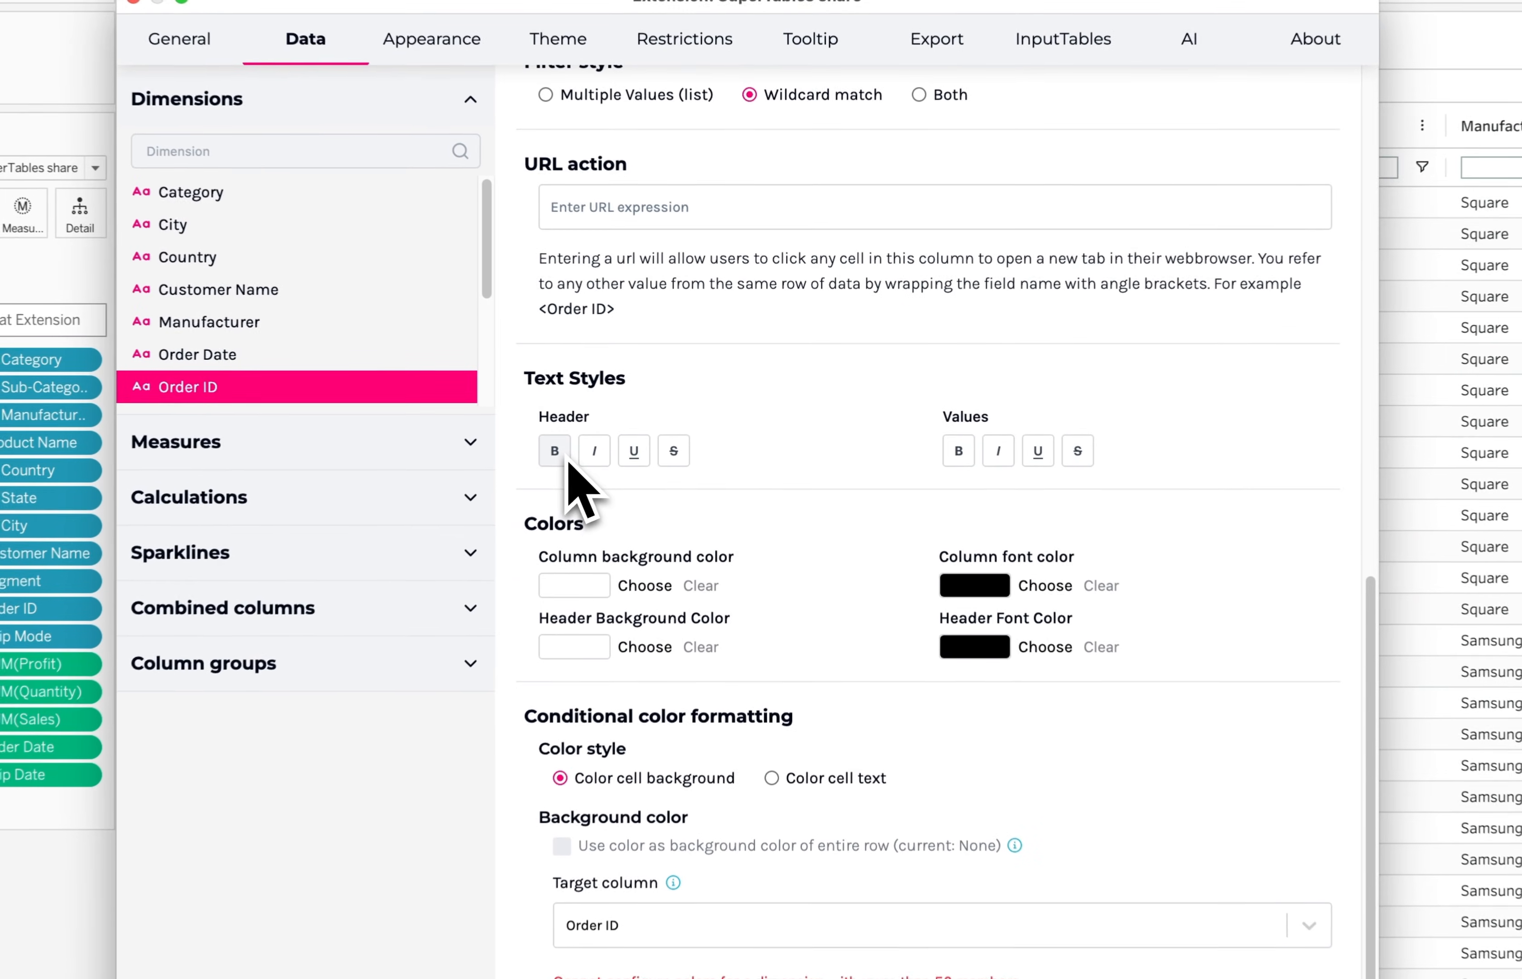
click(555, 451)
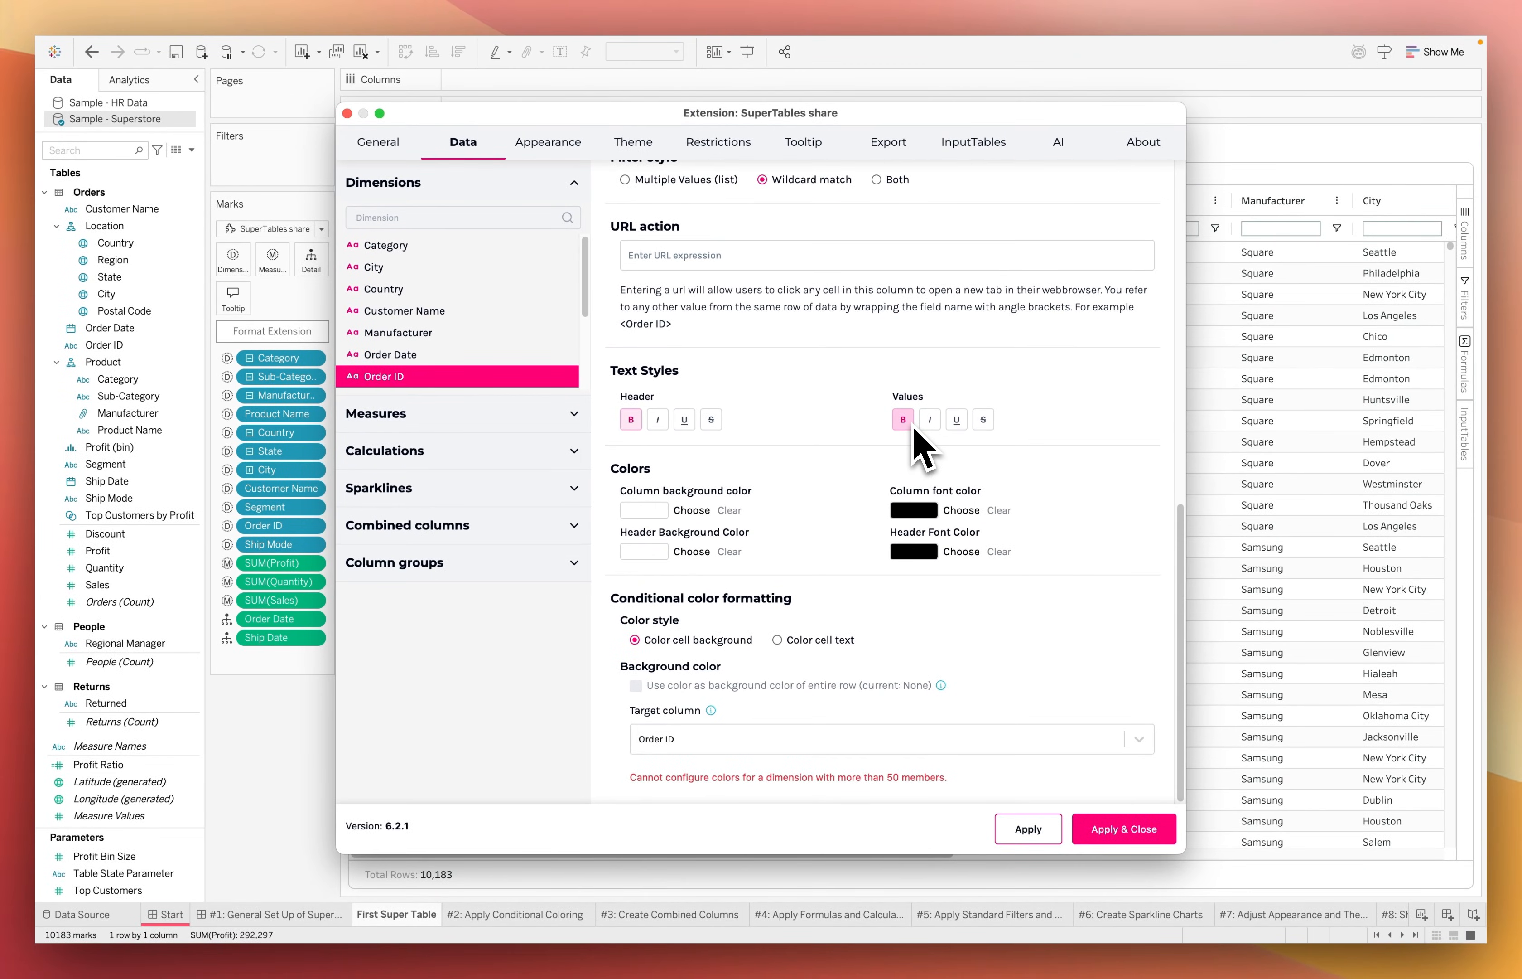
click(1028, 829)
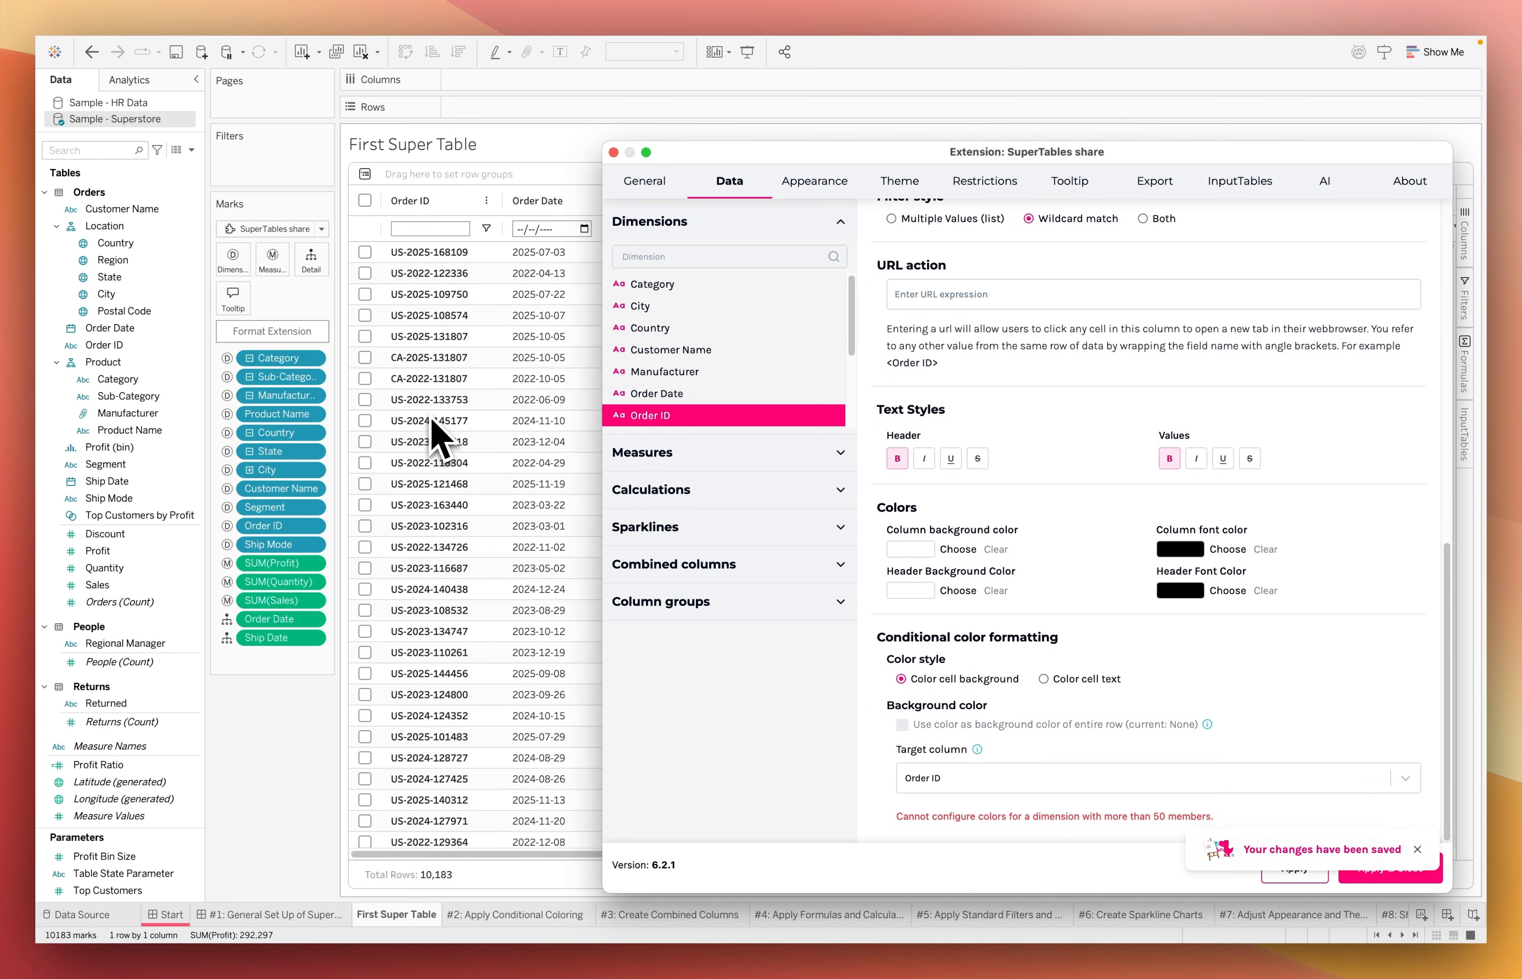
mouse_move(427, 419)
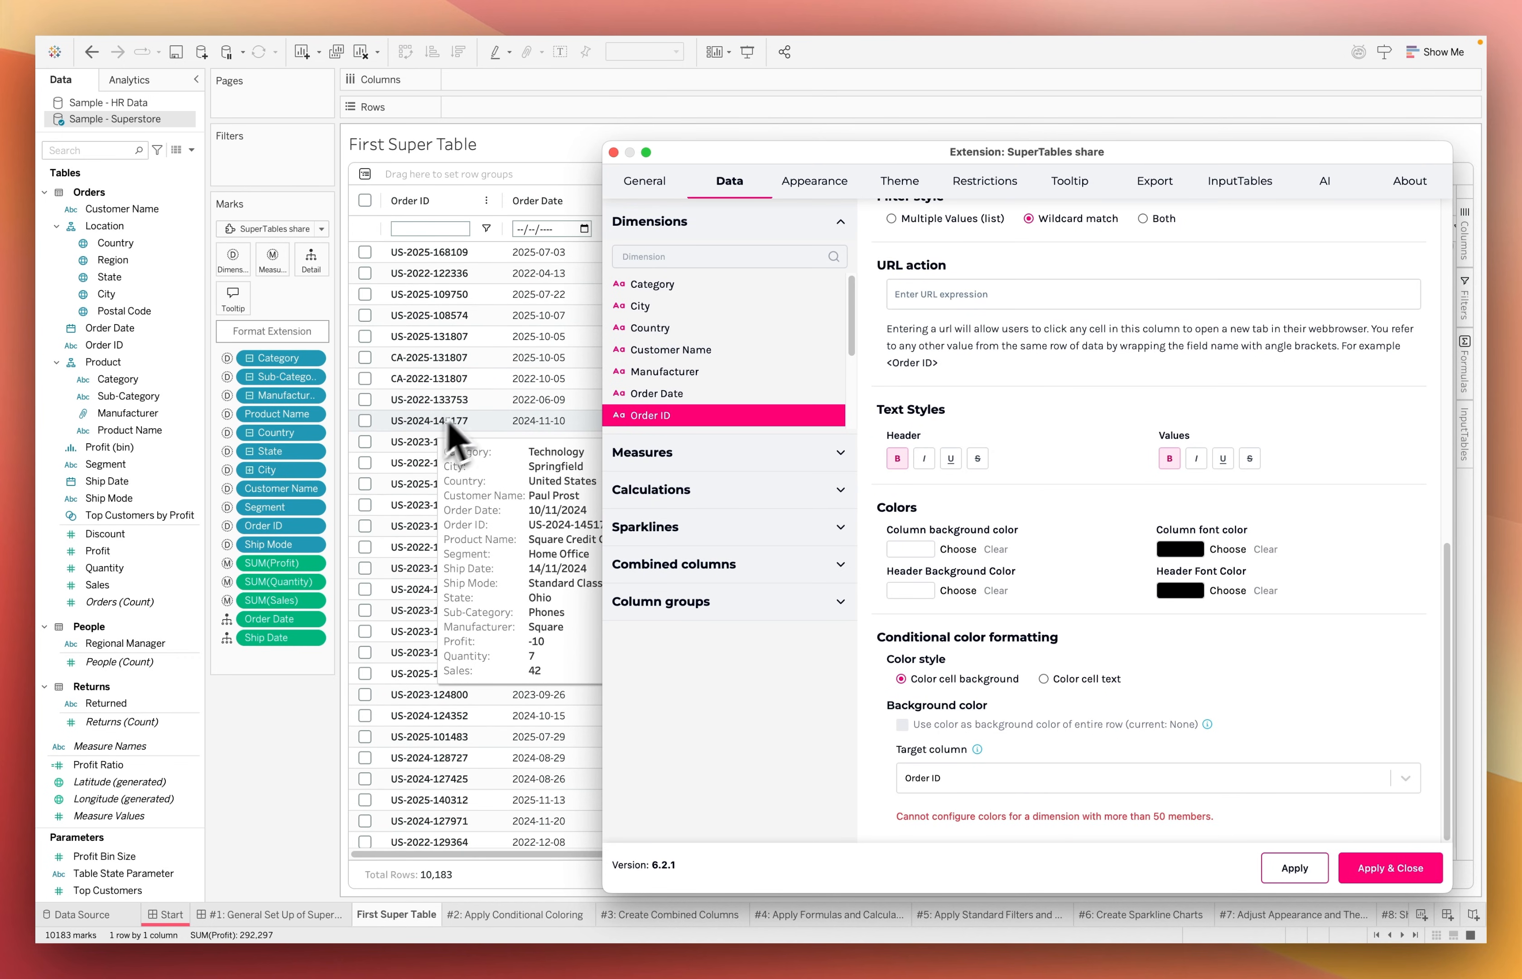
Format the Profit measure as Currency with 1 decimal place and apply the change
click(699, 456)
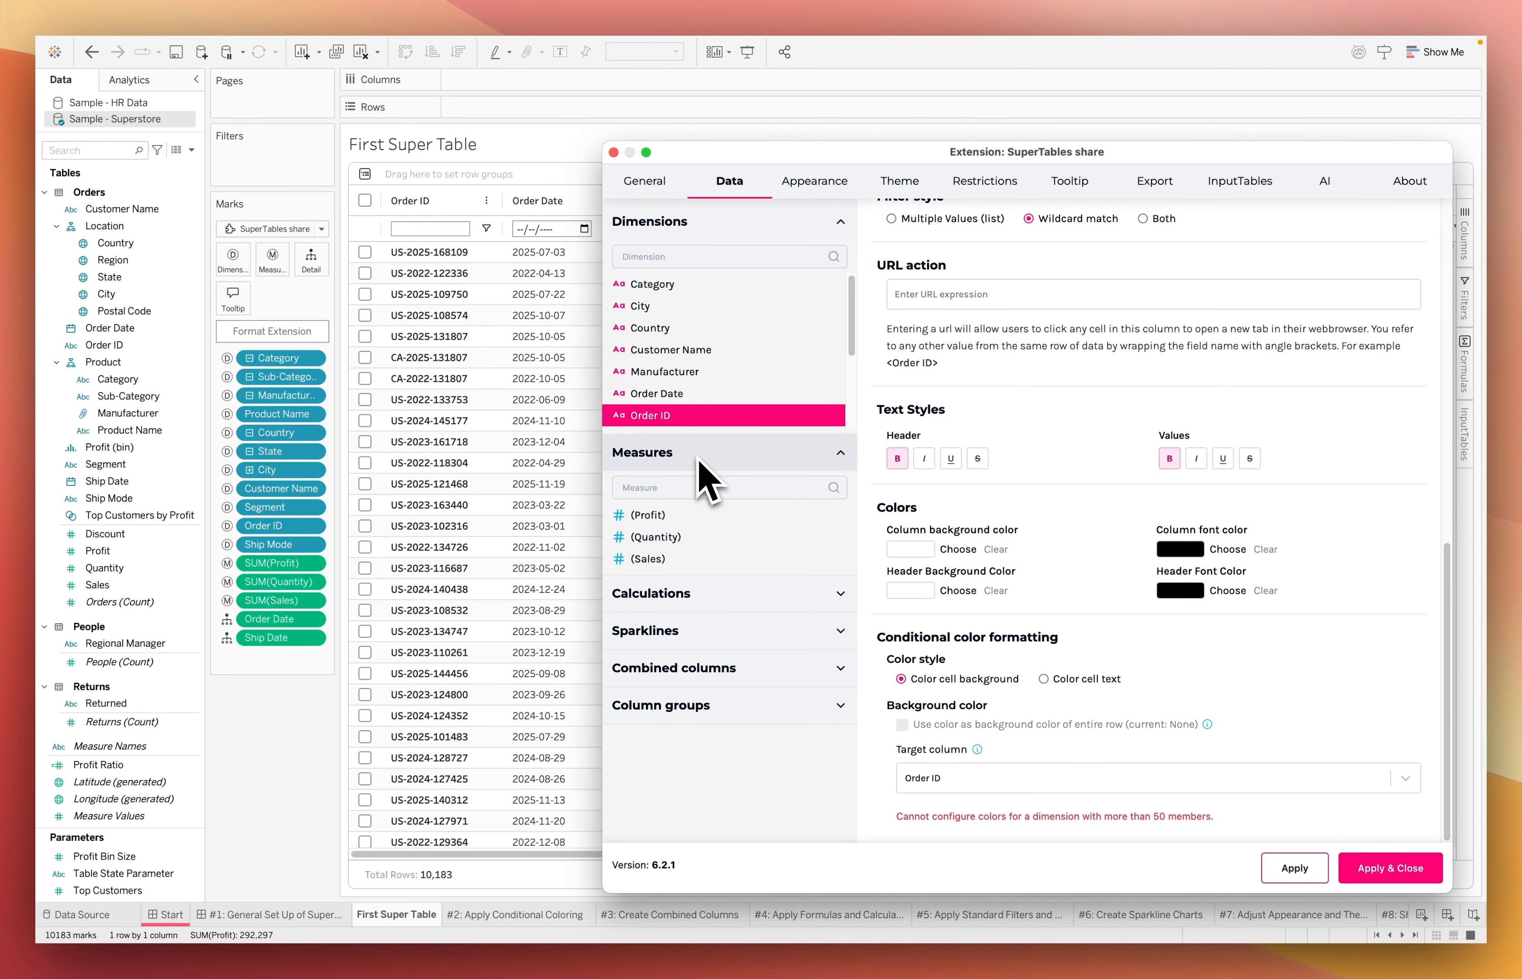
click(677, 519)
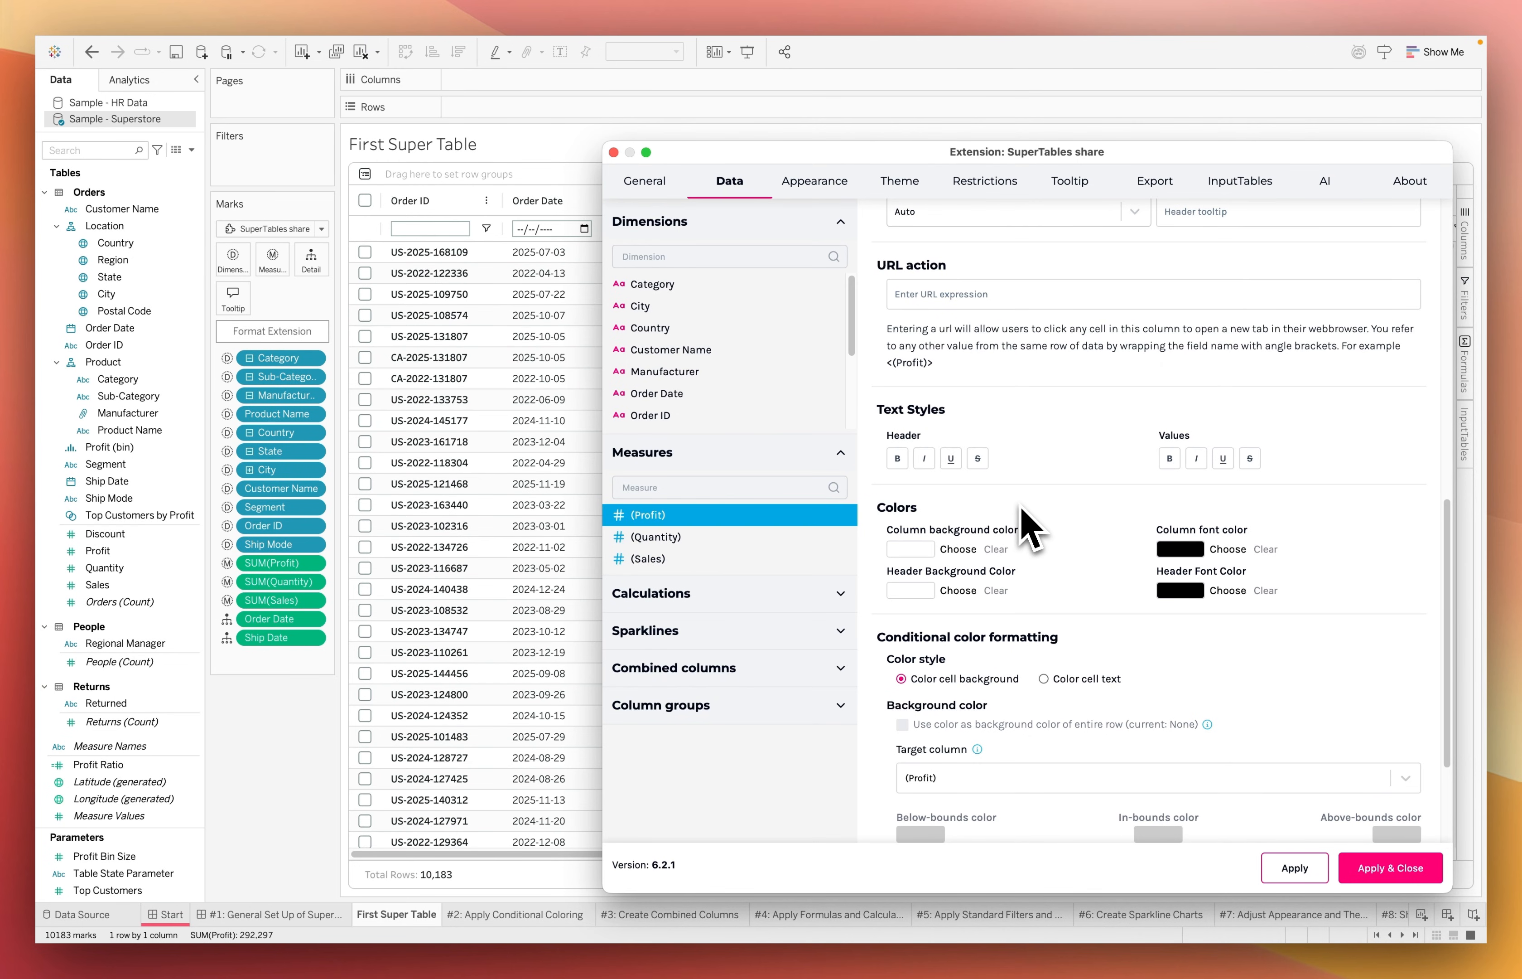
scroll(1022, 508, up, 10)
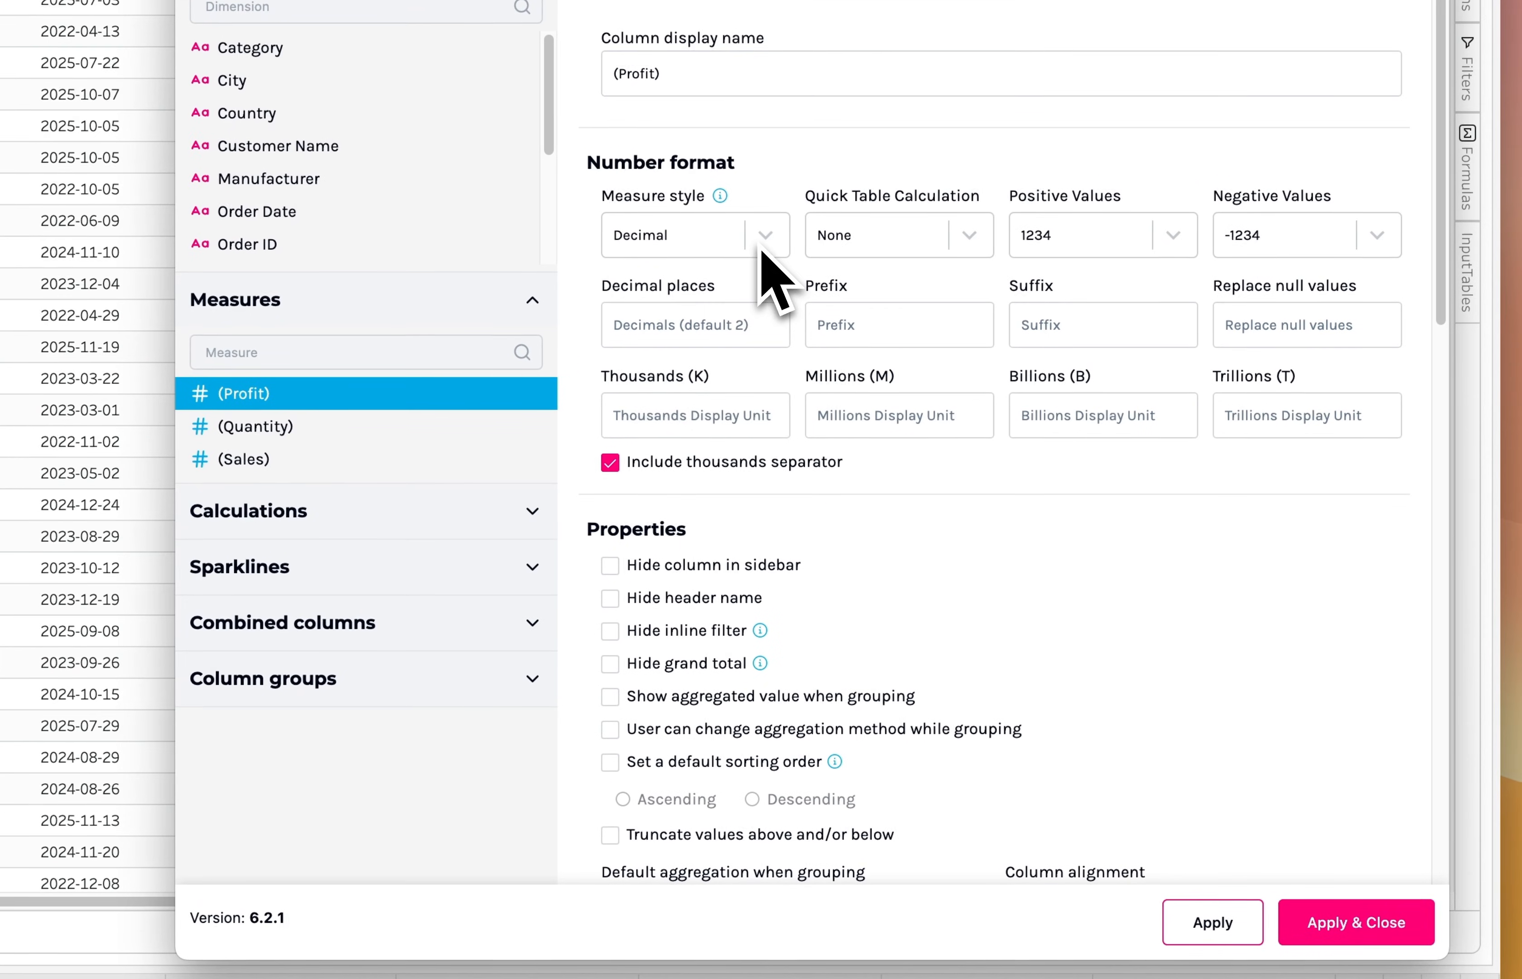
click(989, 416)
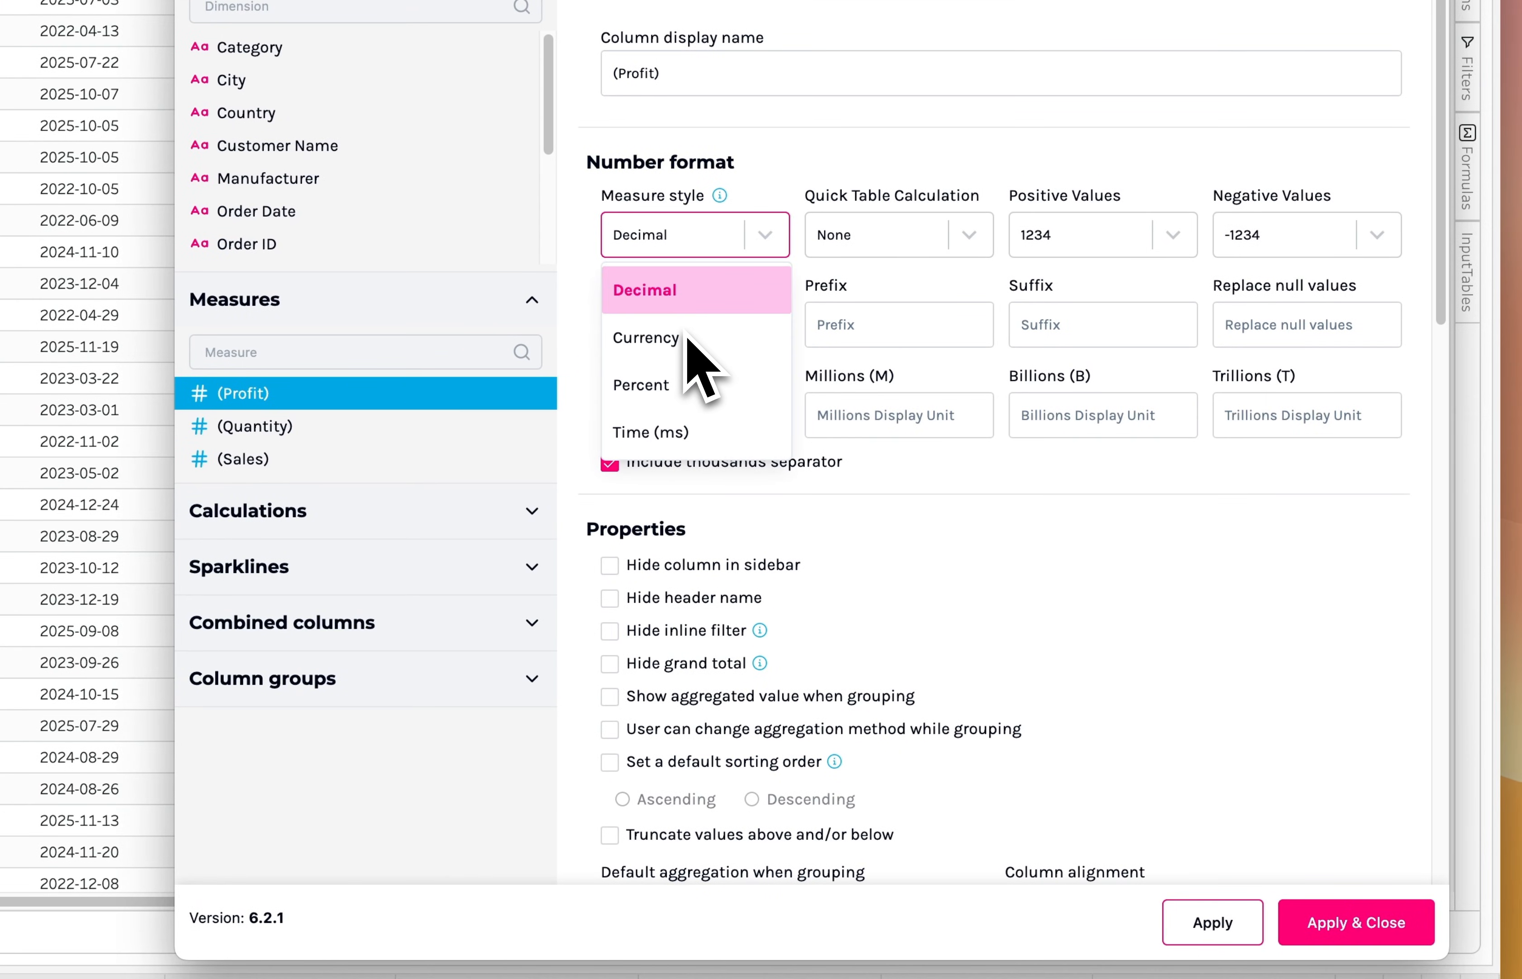
click(687, 335)
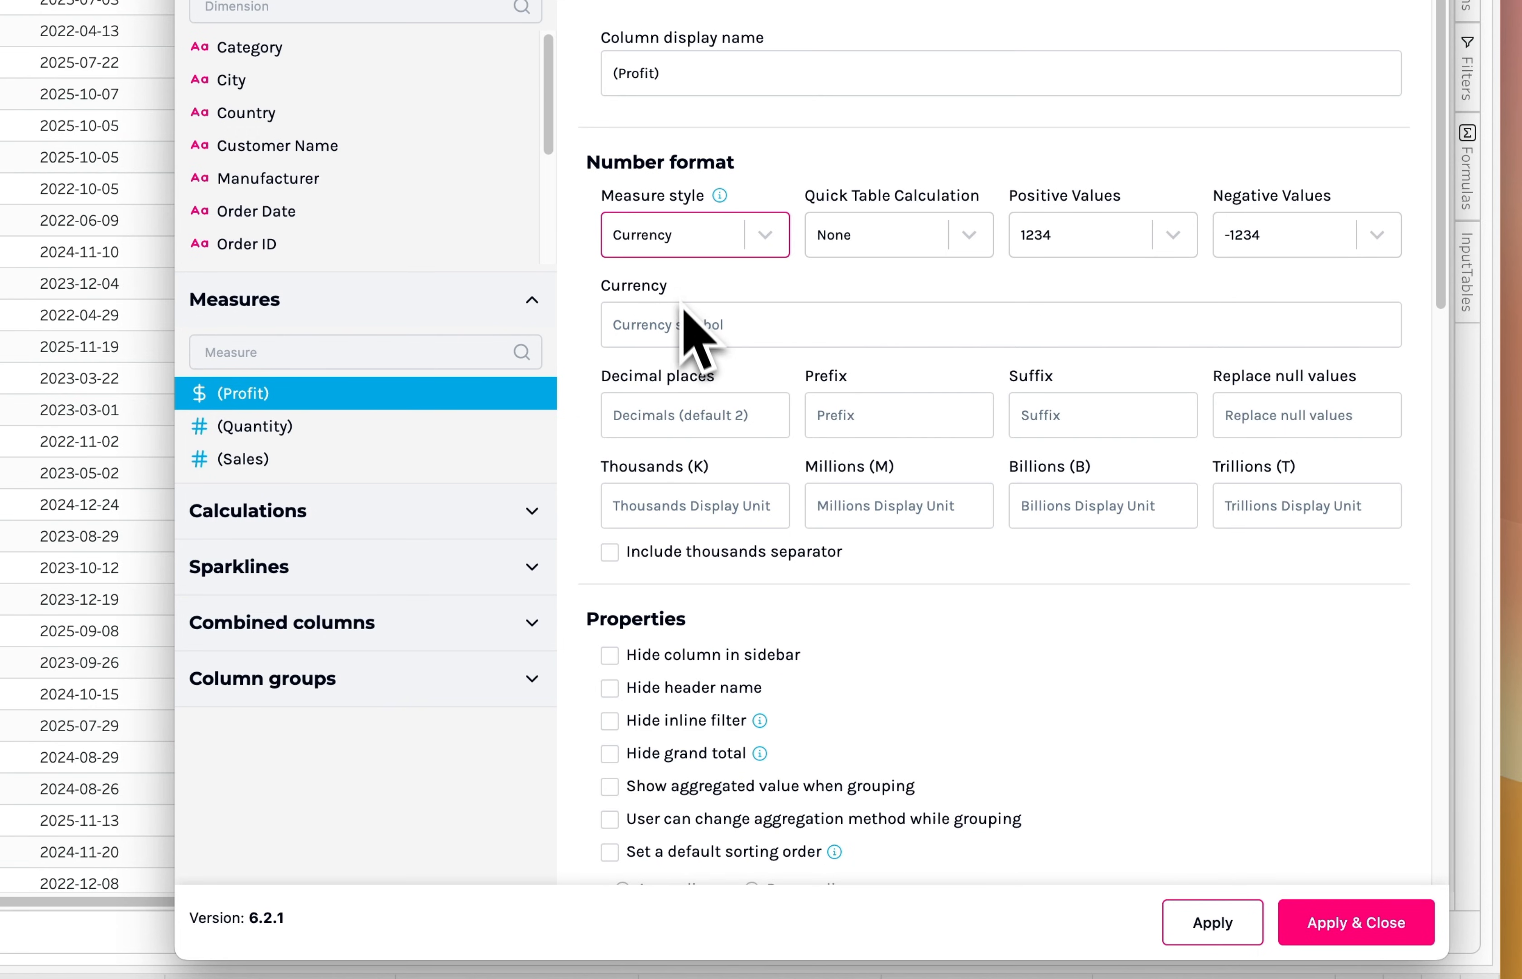
click(696, 430)
text(1)
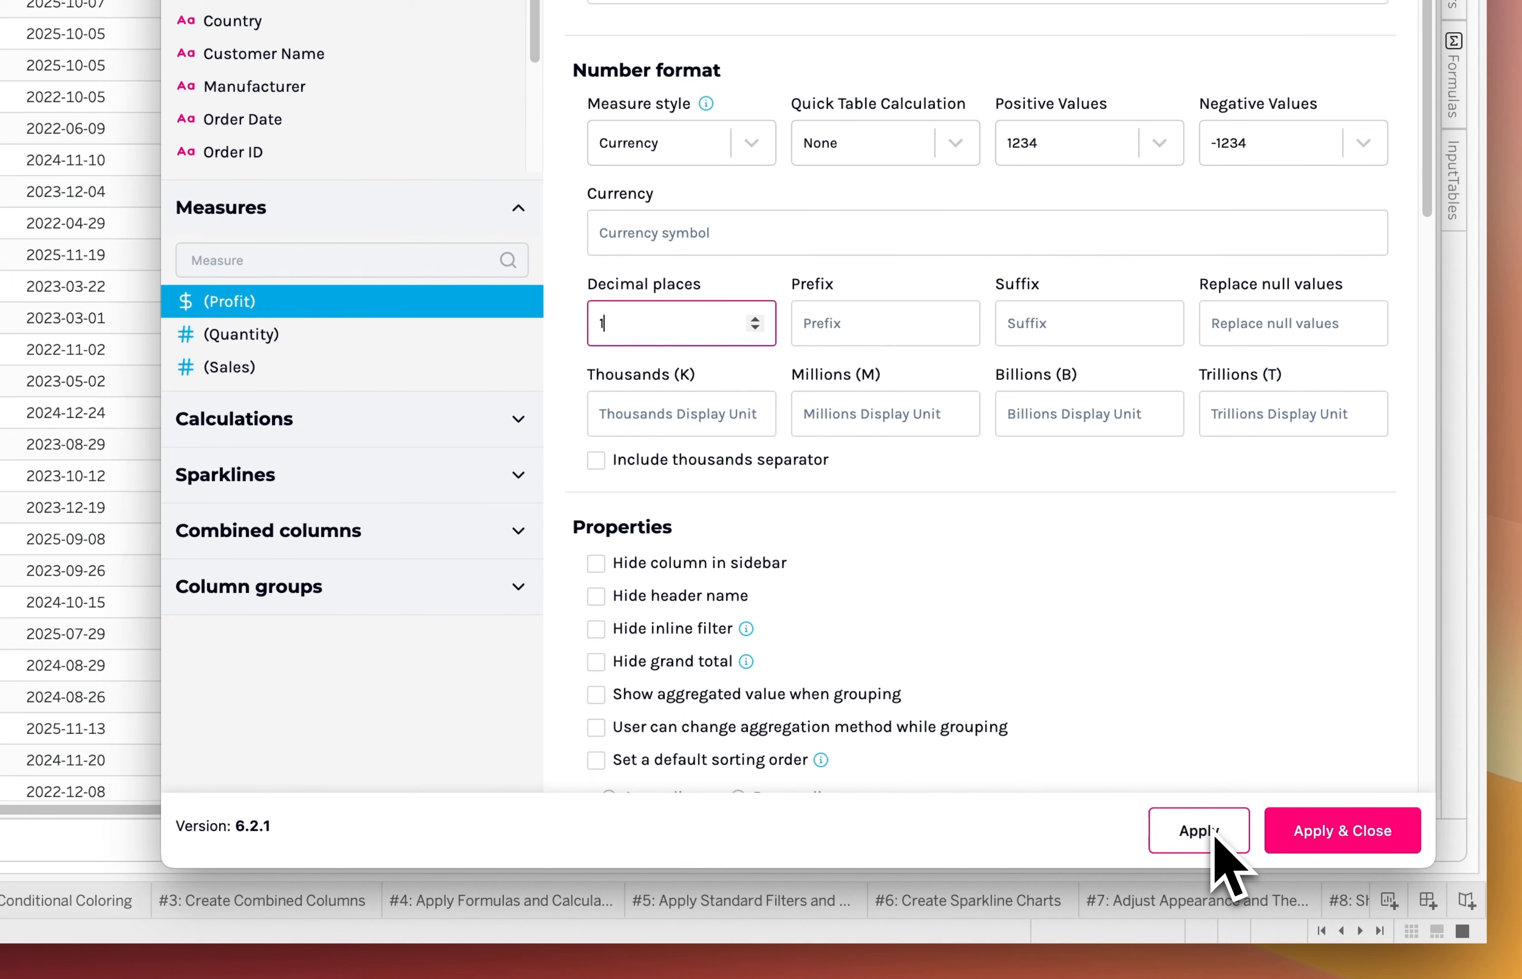
click(1213, 921)
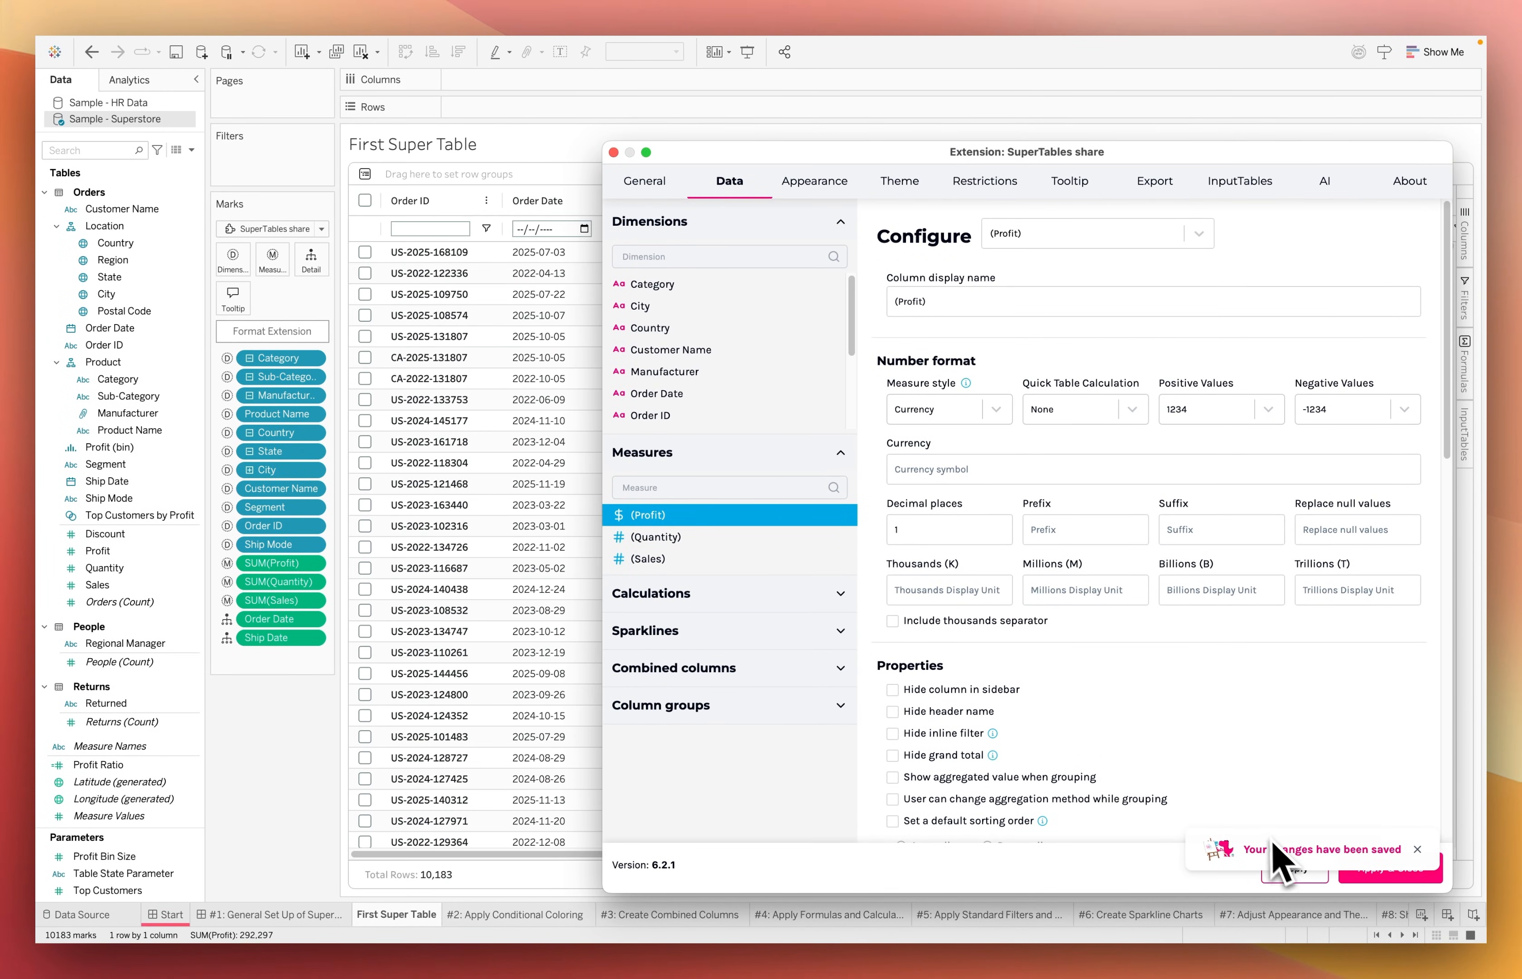
Format the Sales measure as Currency with 1 decimal place, then apply the settings and close the configuration
click(665, 560)
click(929, 420)
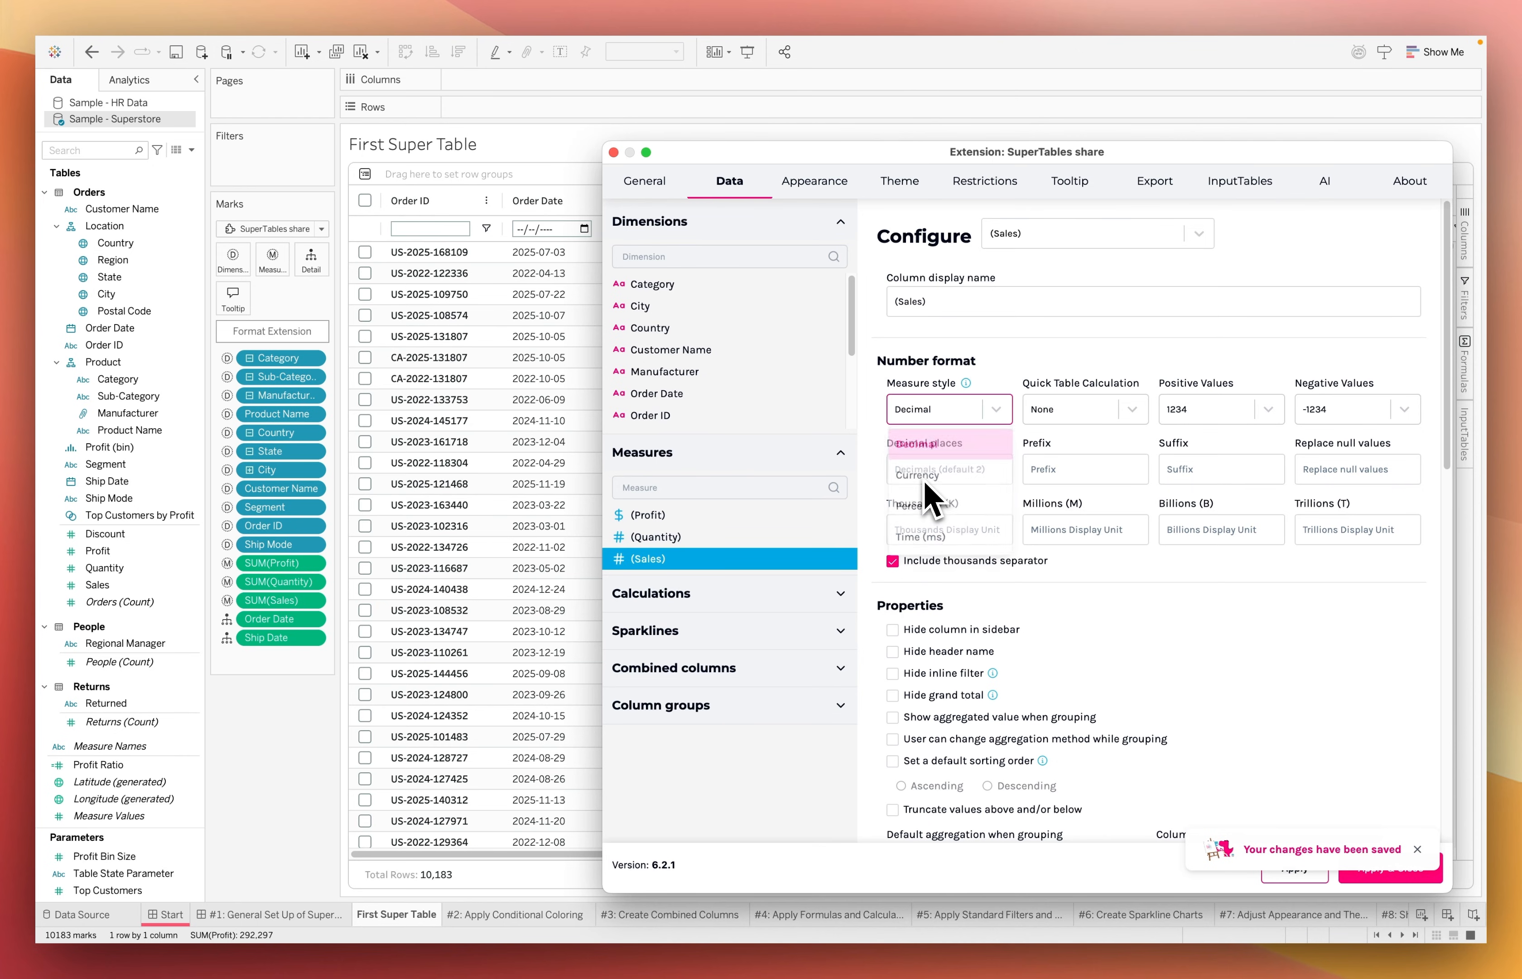
click(935, 479)
click(940, 532)
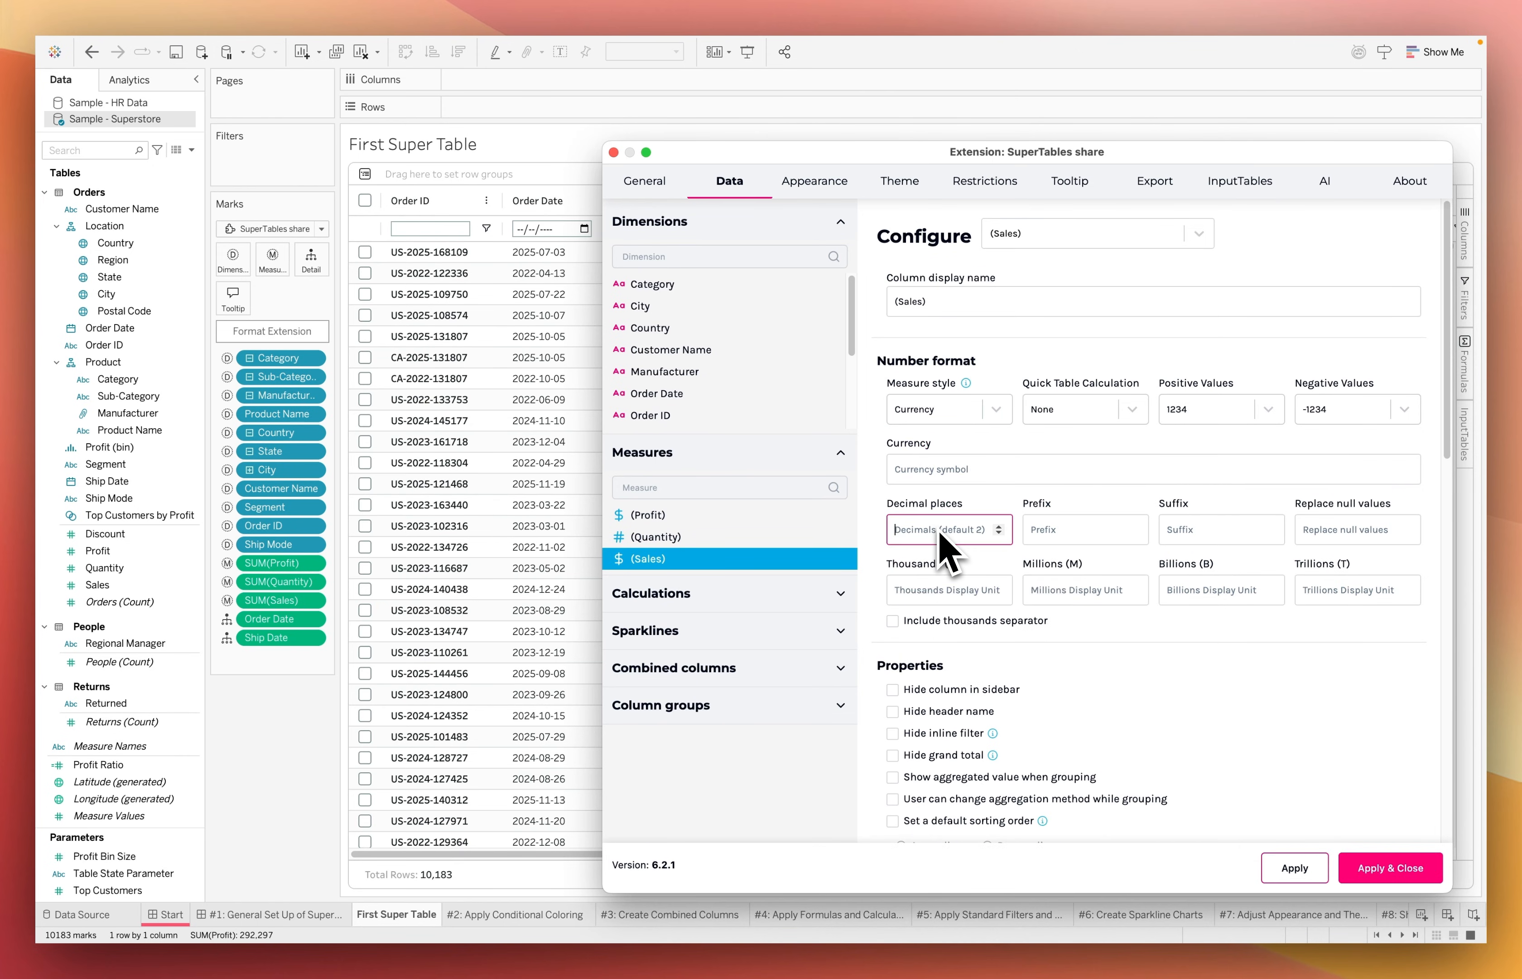
text(1)
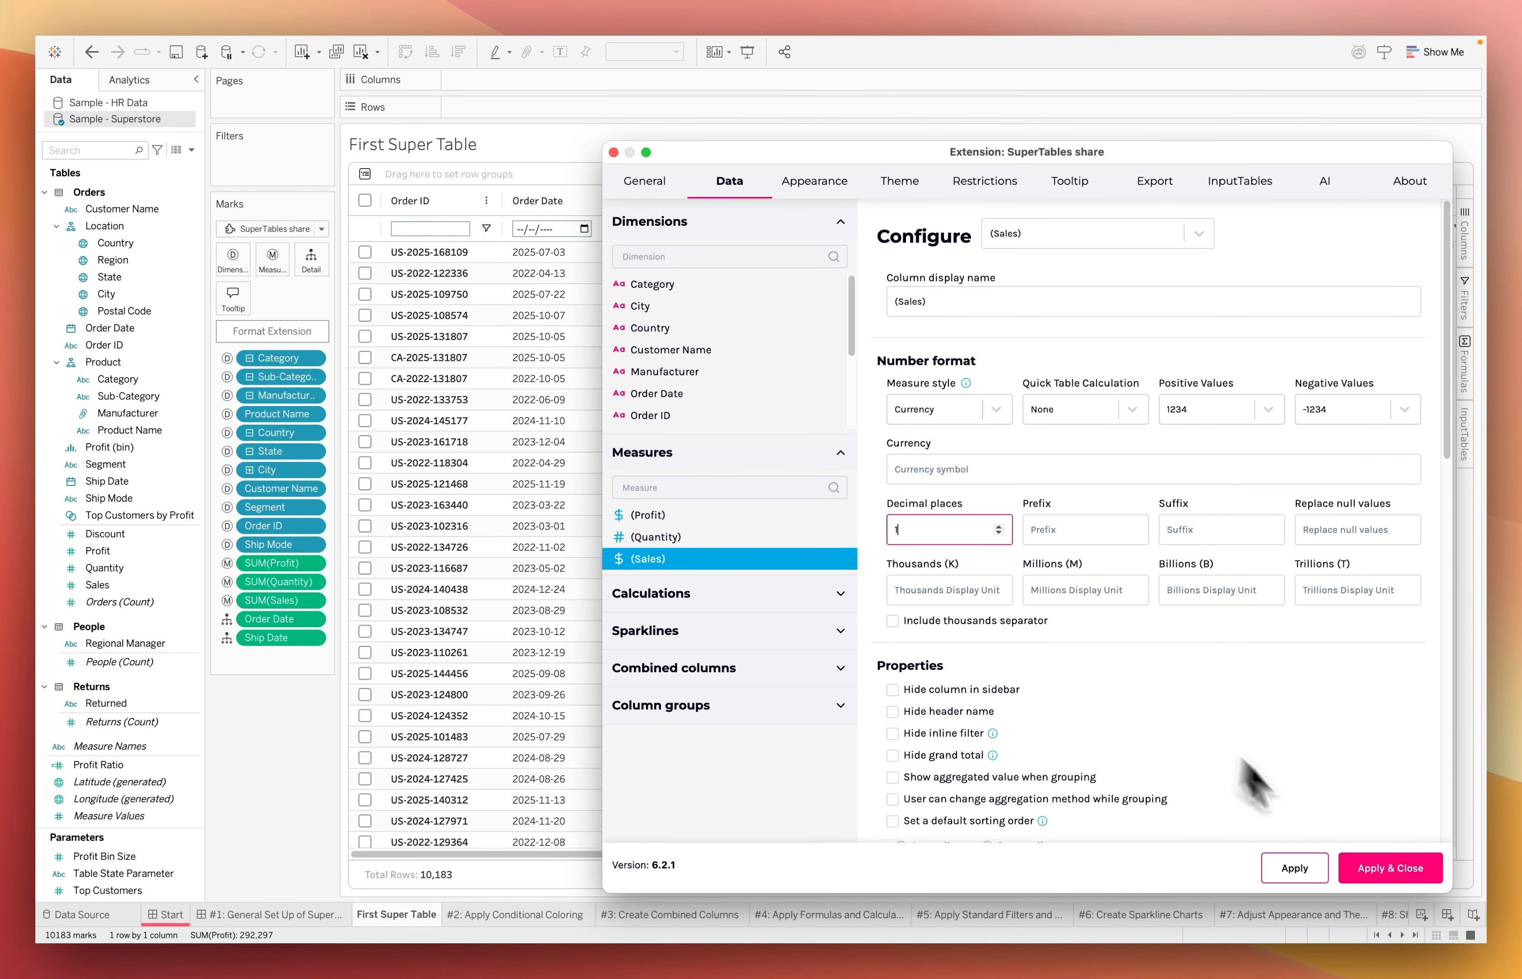
click(1376, 860)
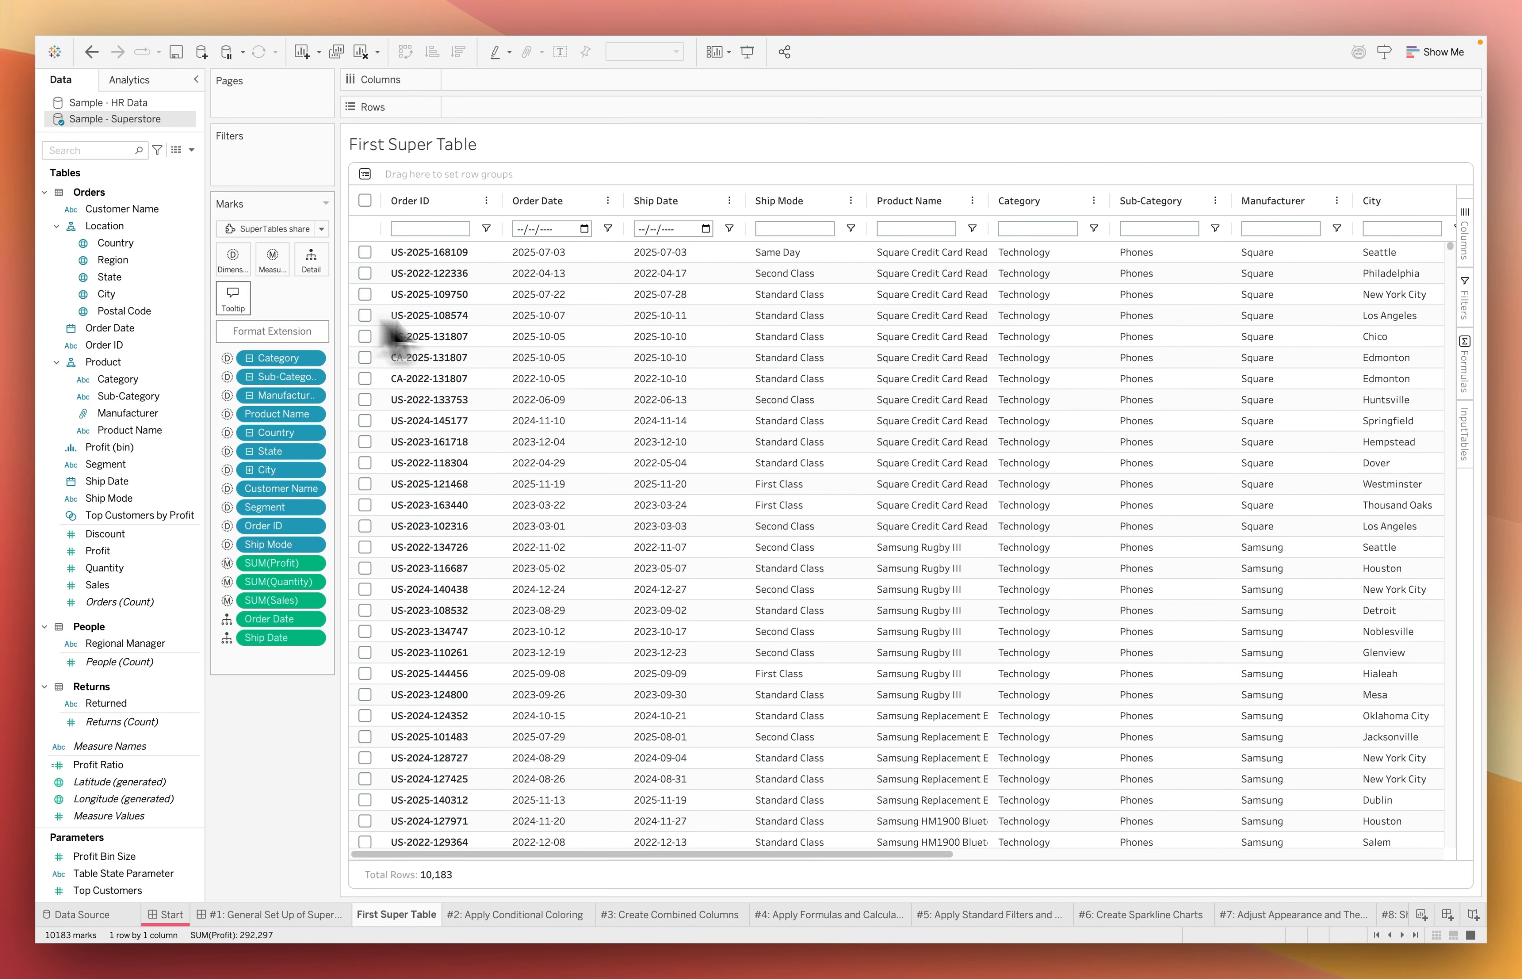
Turn off the display of Tableau tooltips for the First Super Table worksheet
click(234, 299)
click(632, 297)
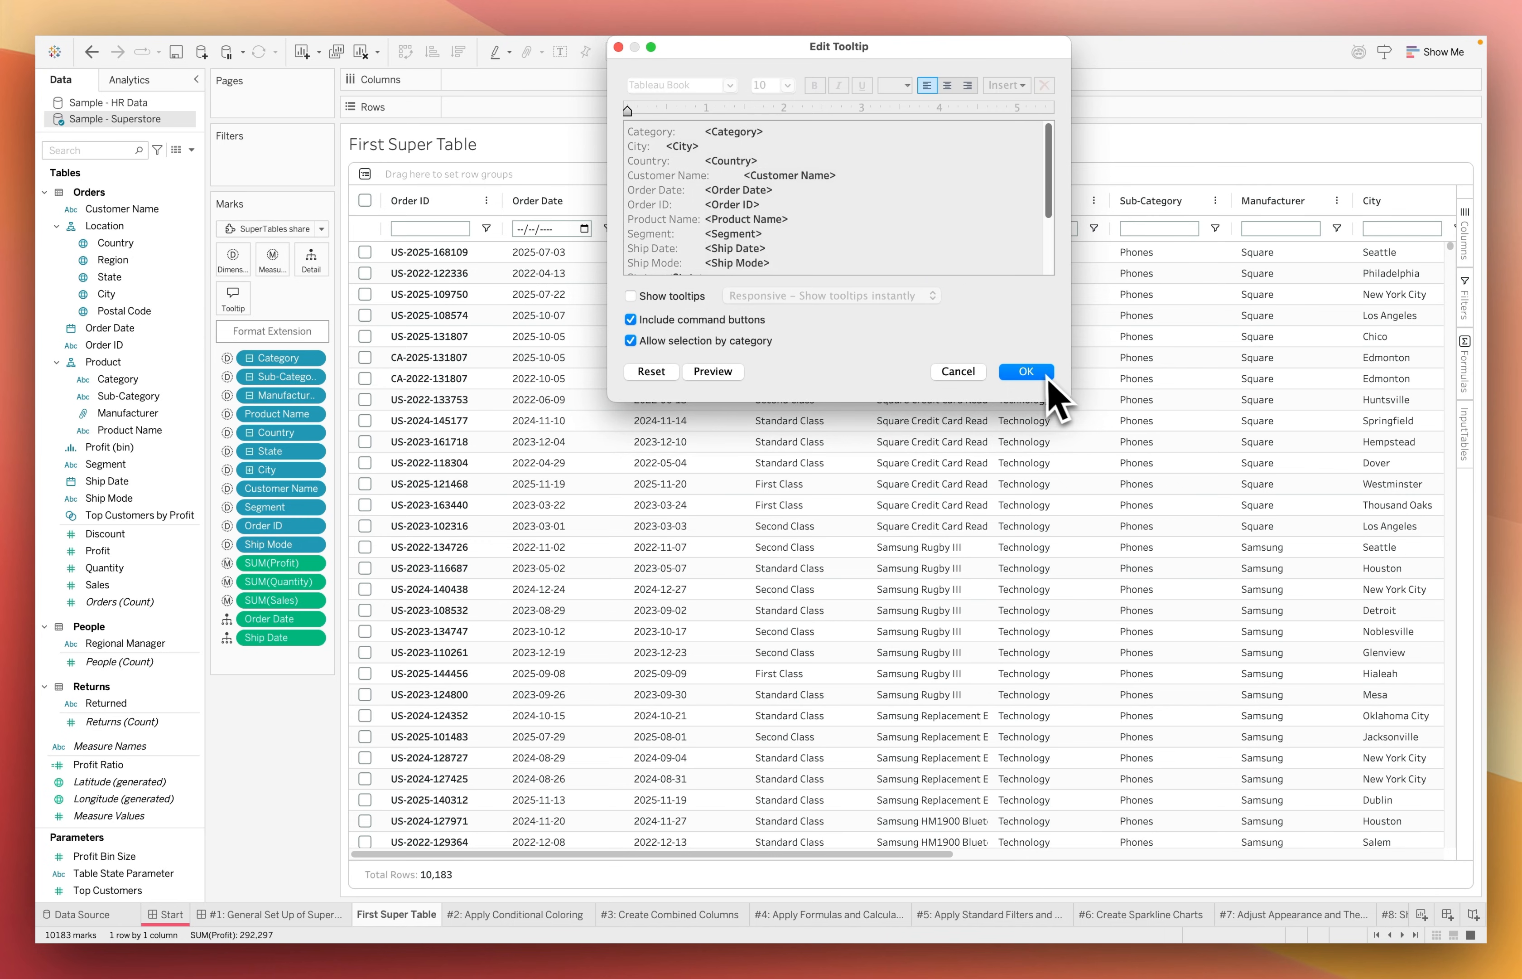
click(1030, 372)
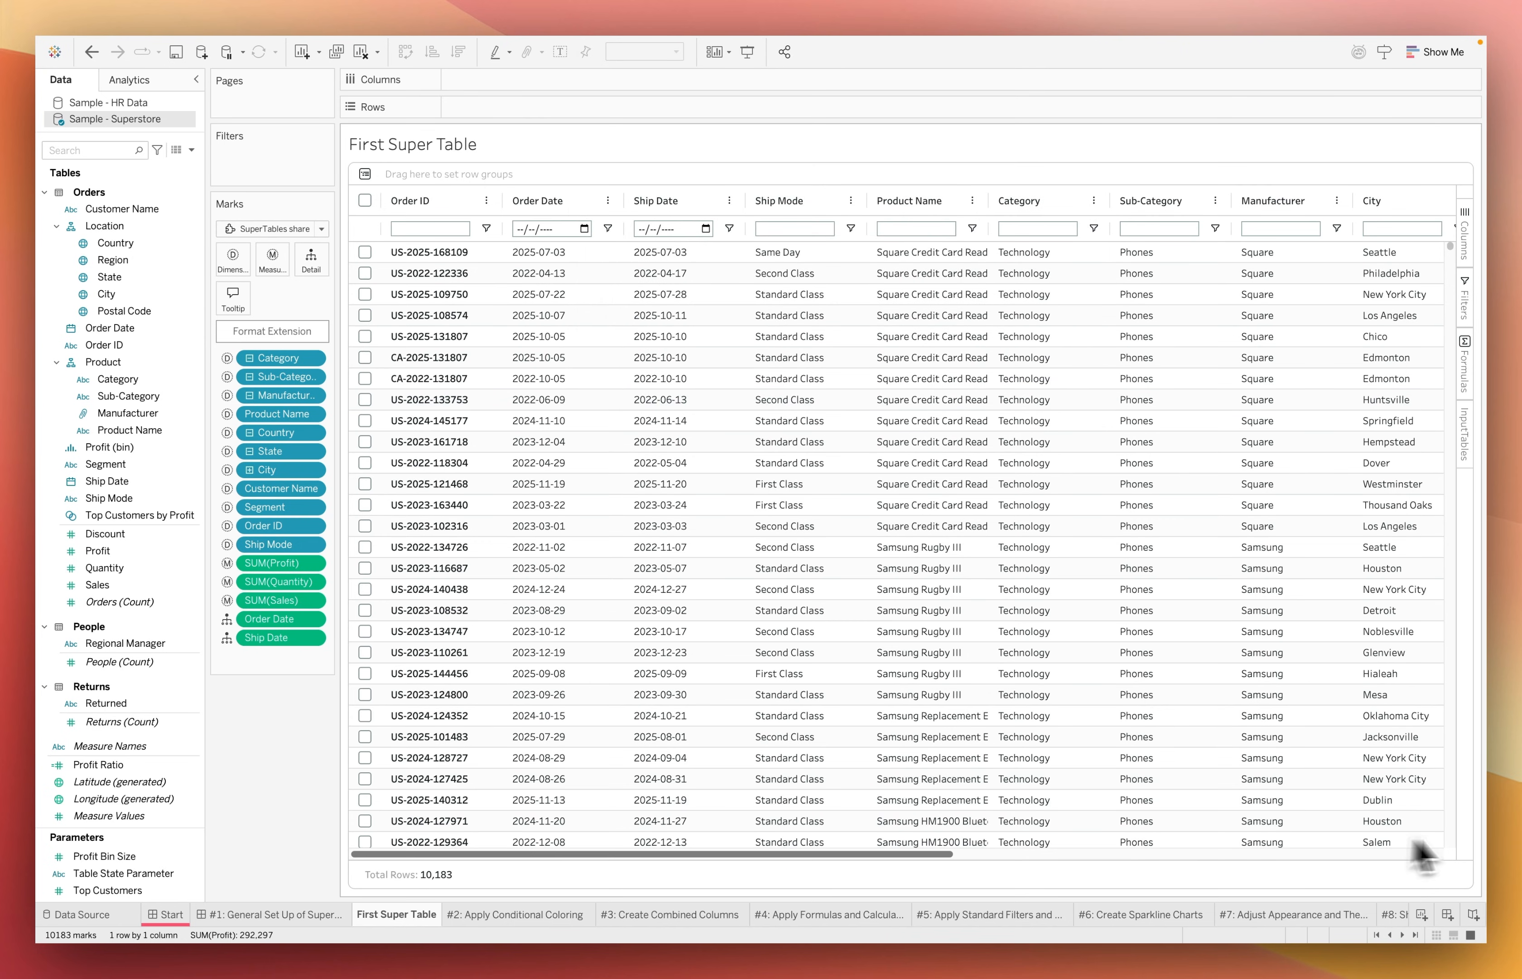
scroll(1423, 854, right, 10)
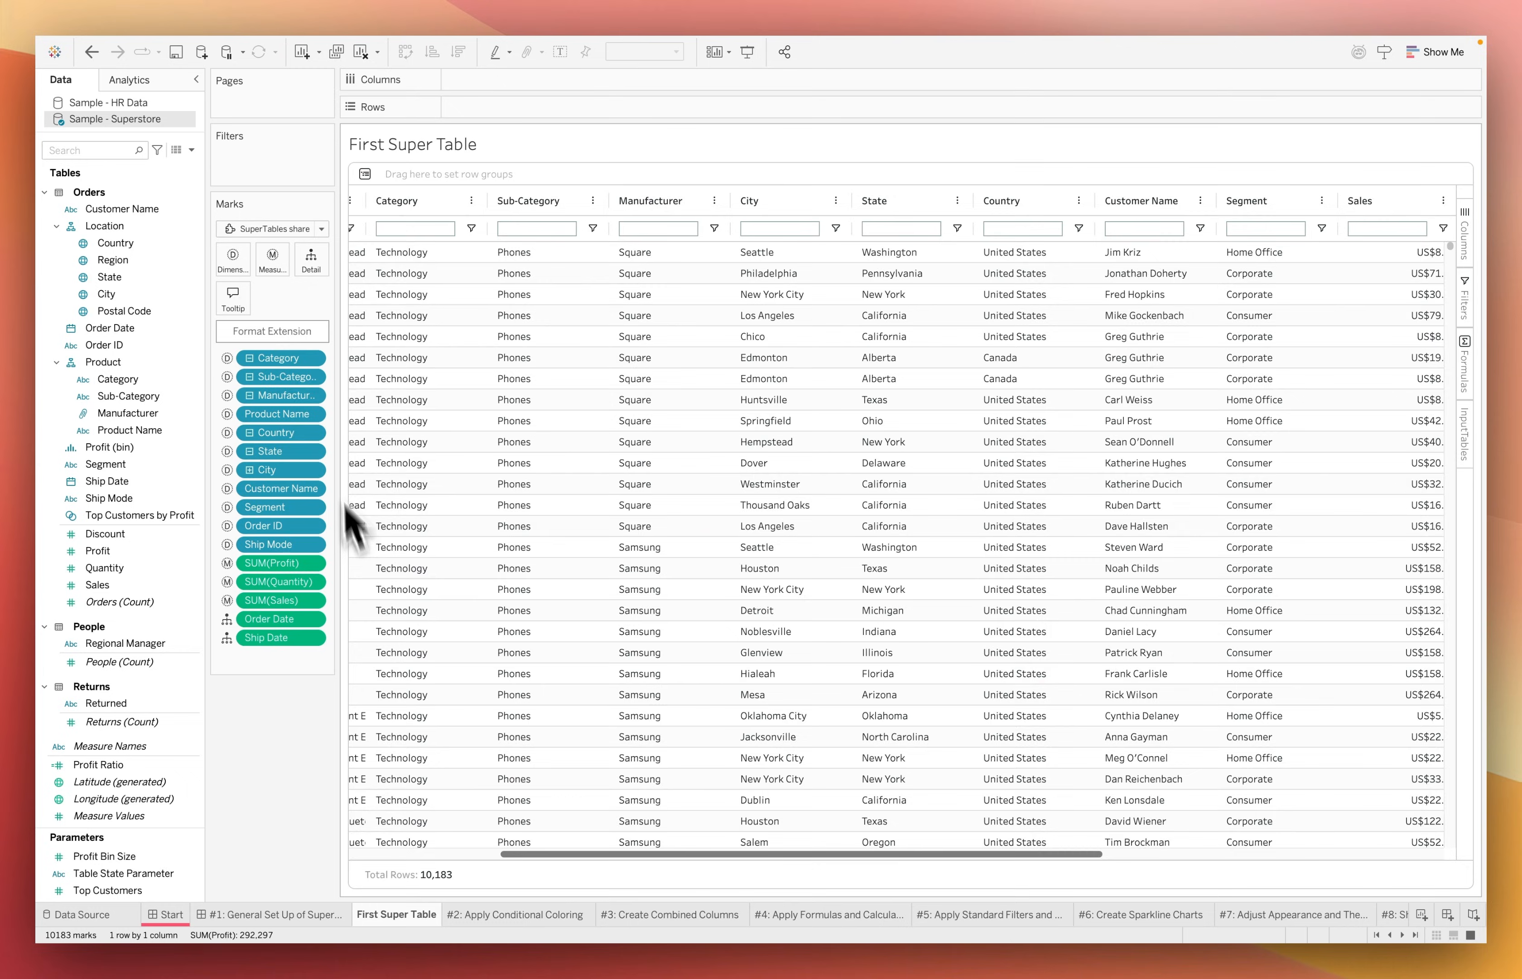
Reopen the extension's data configuration and create a column group named Location
click(273, 338)
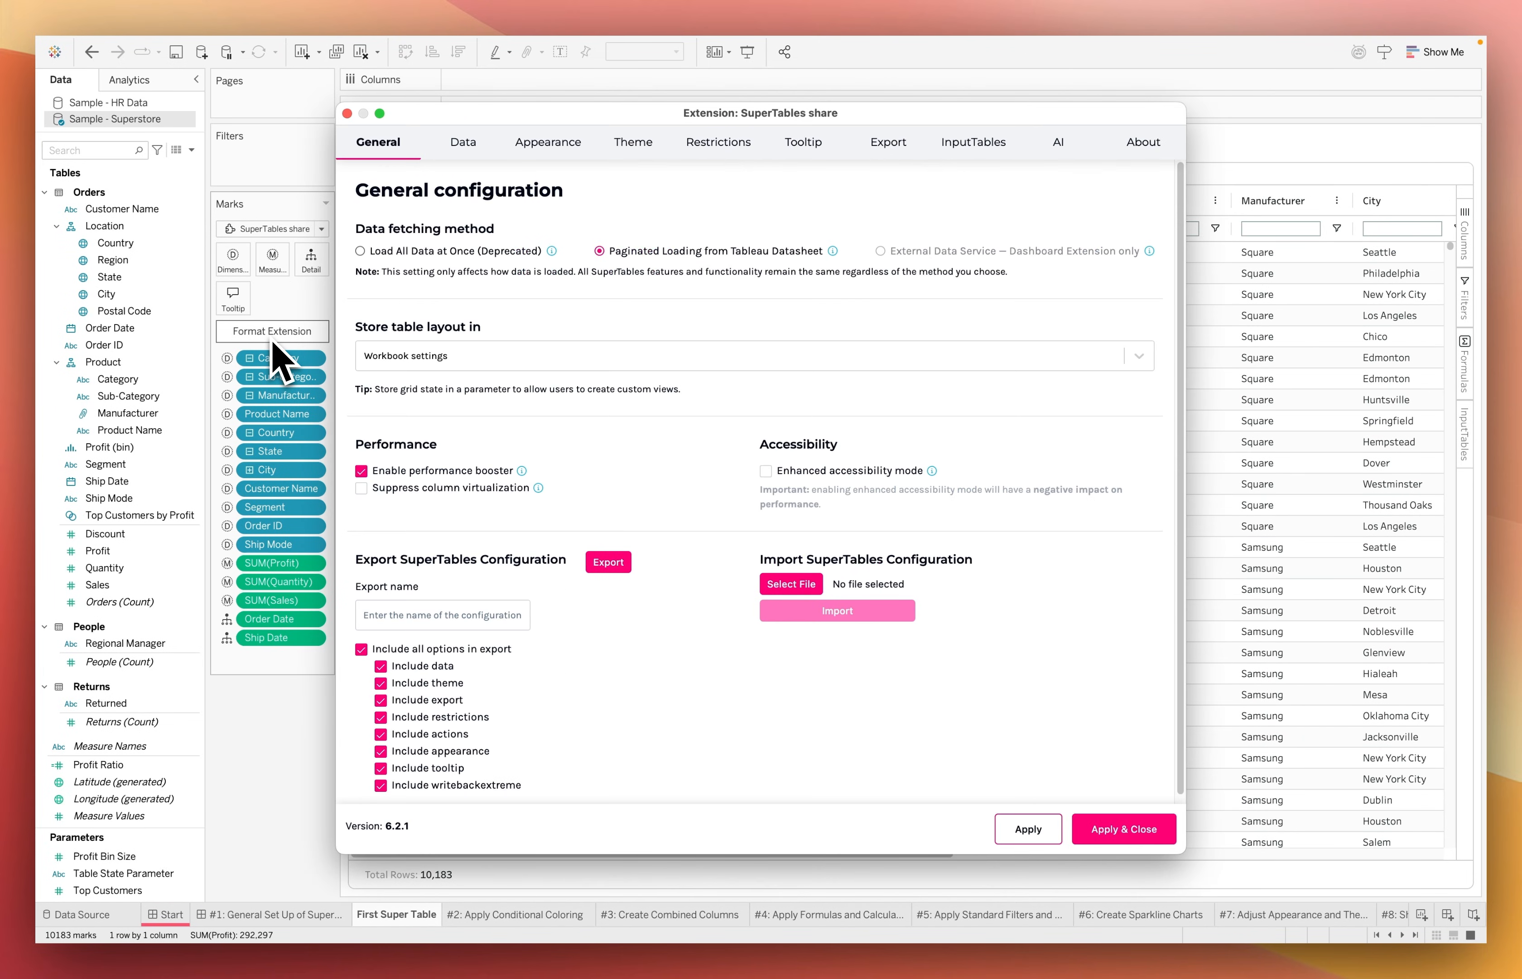
click(459, 157)
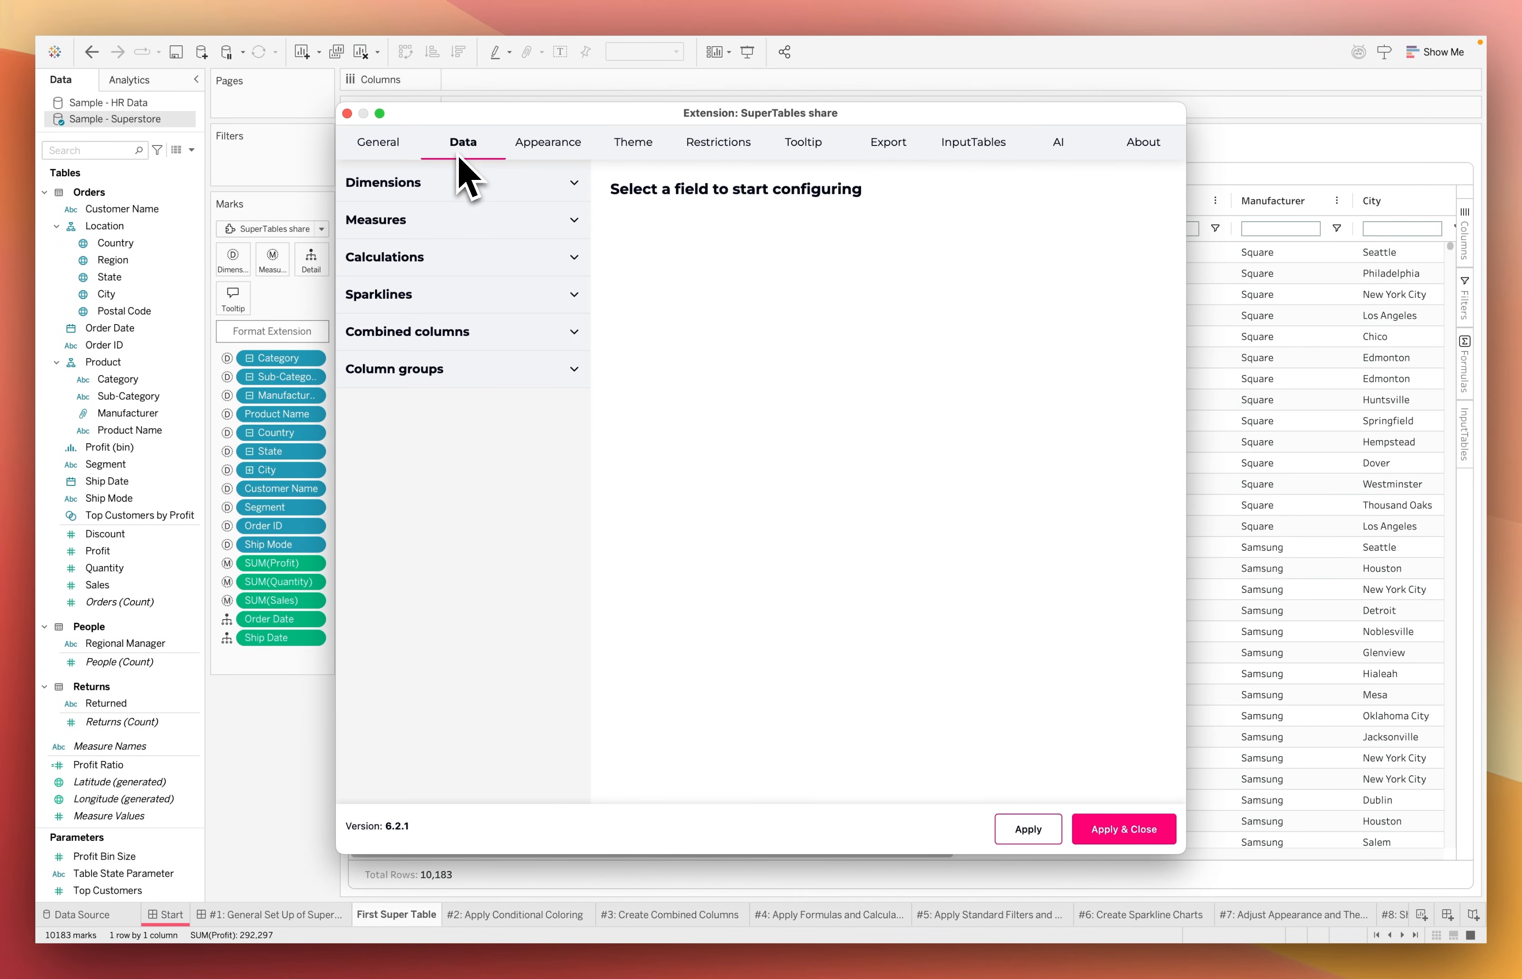
click(523, 371)
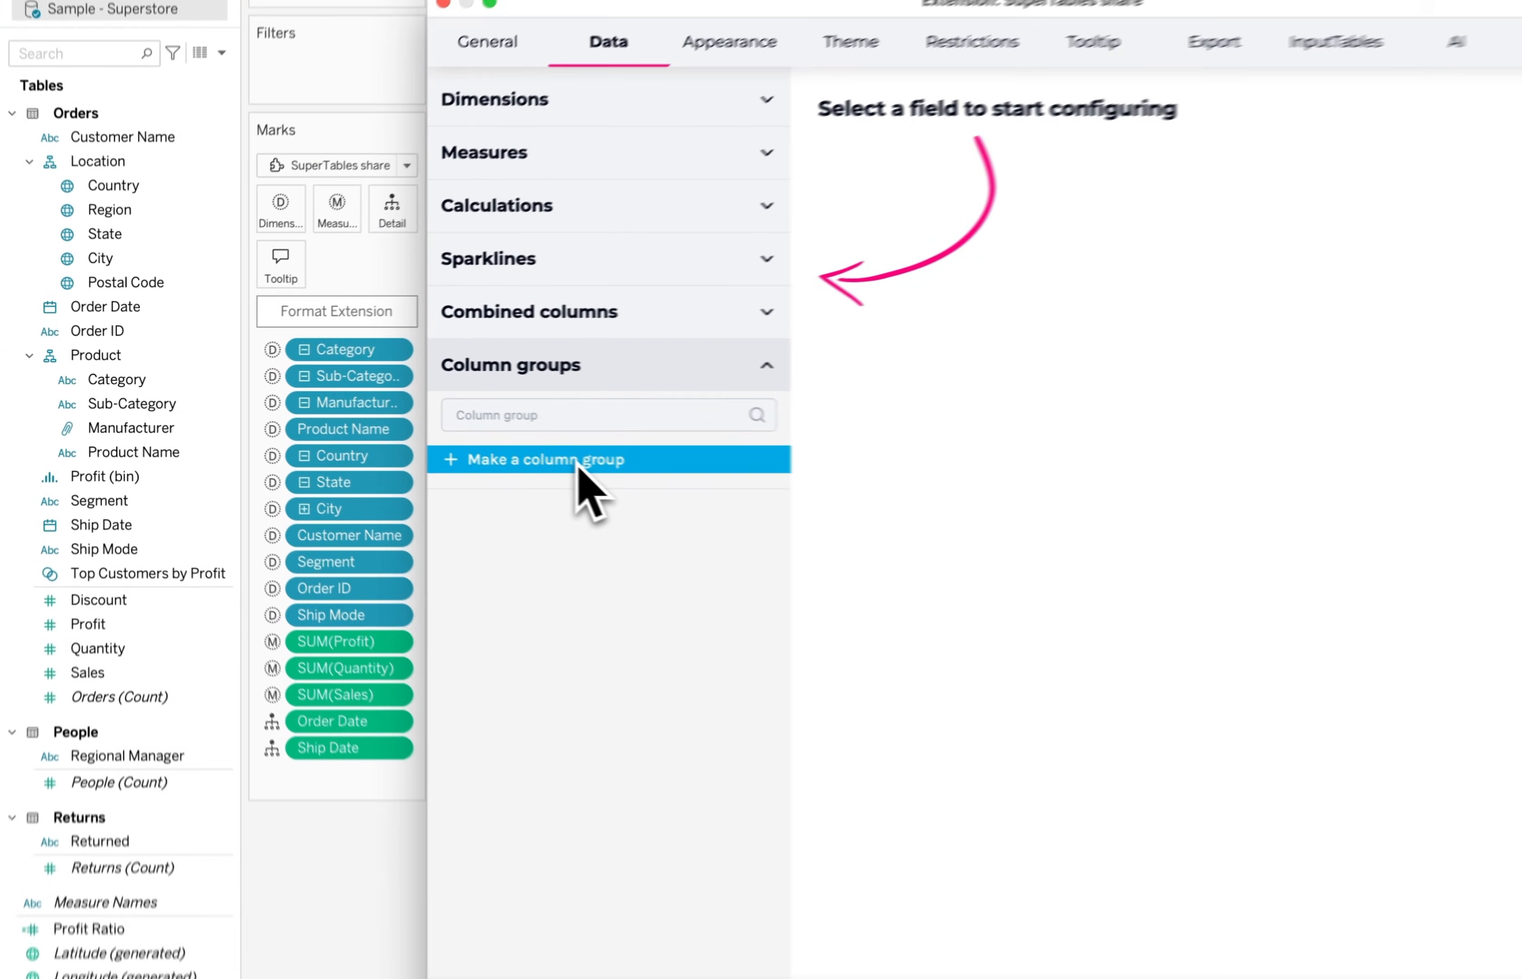
click(441, 436)
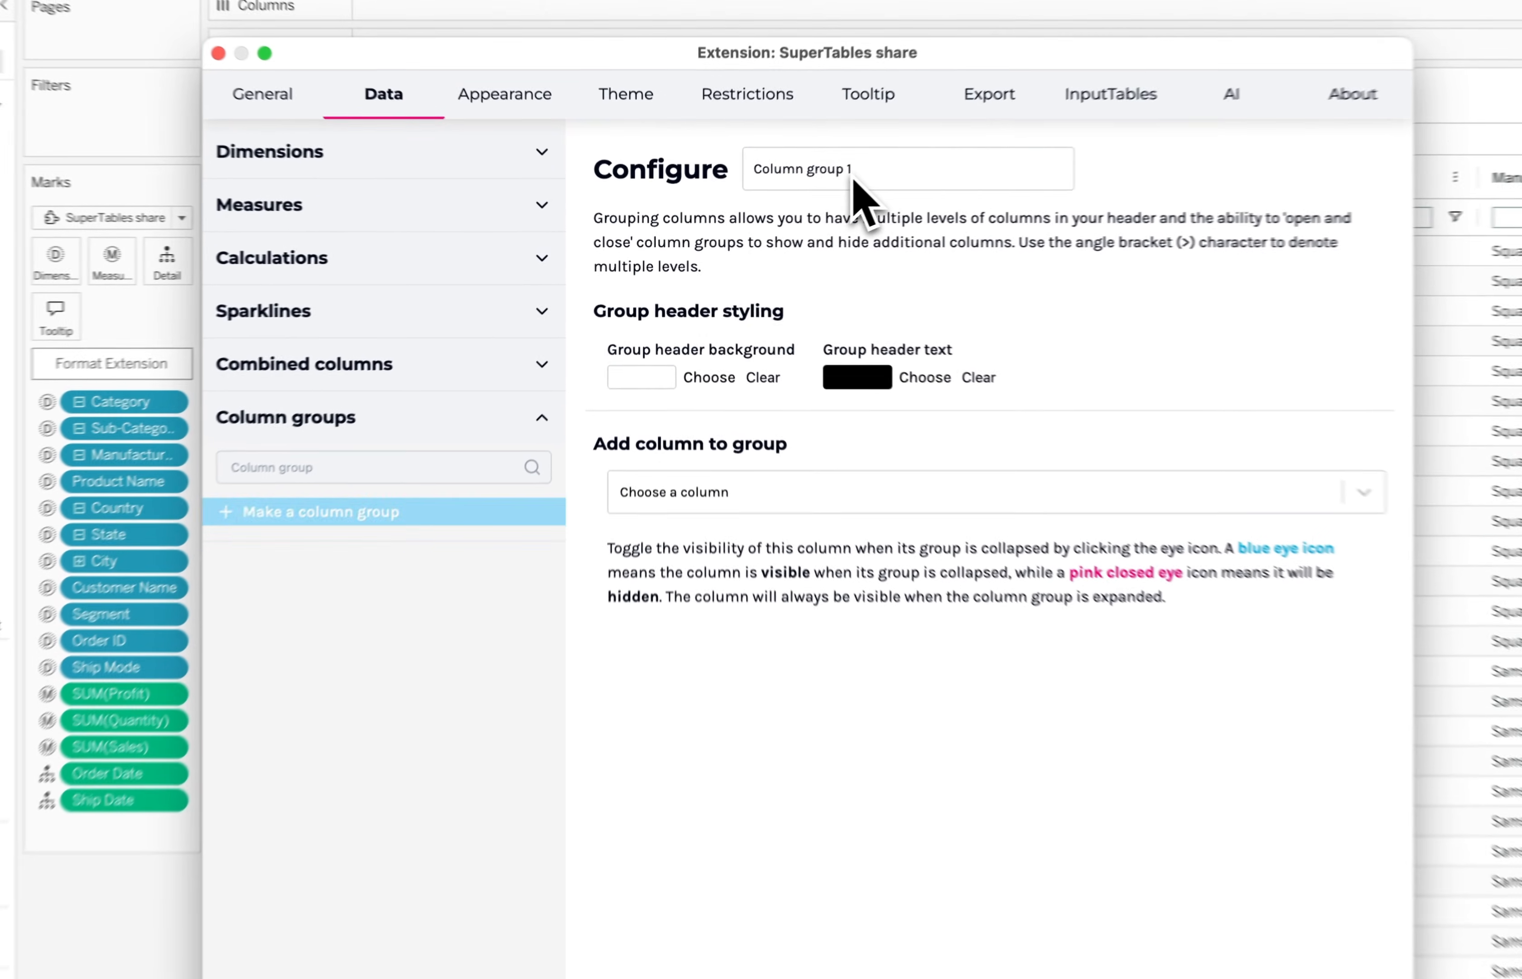
drag(793, 196, 678, 186)
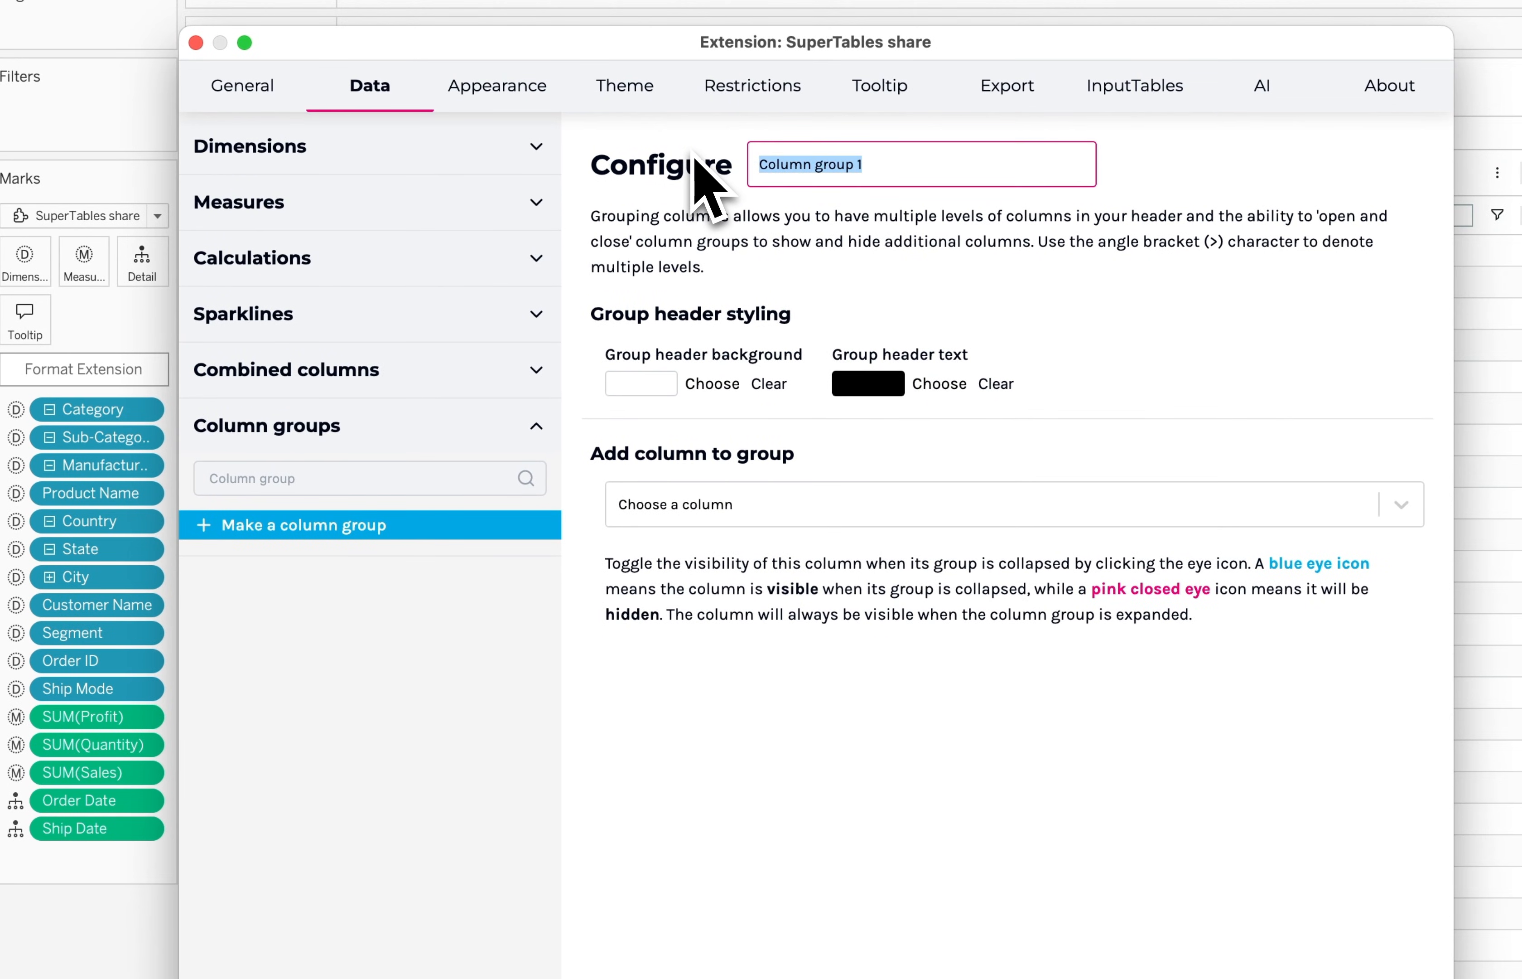
text(Location)
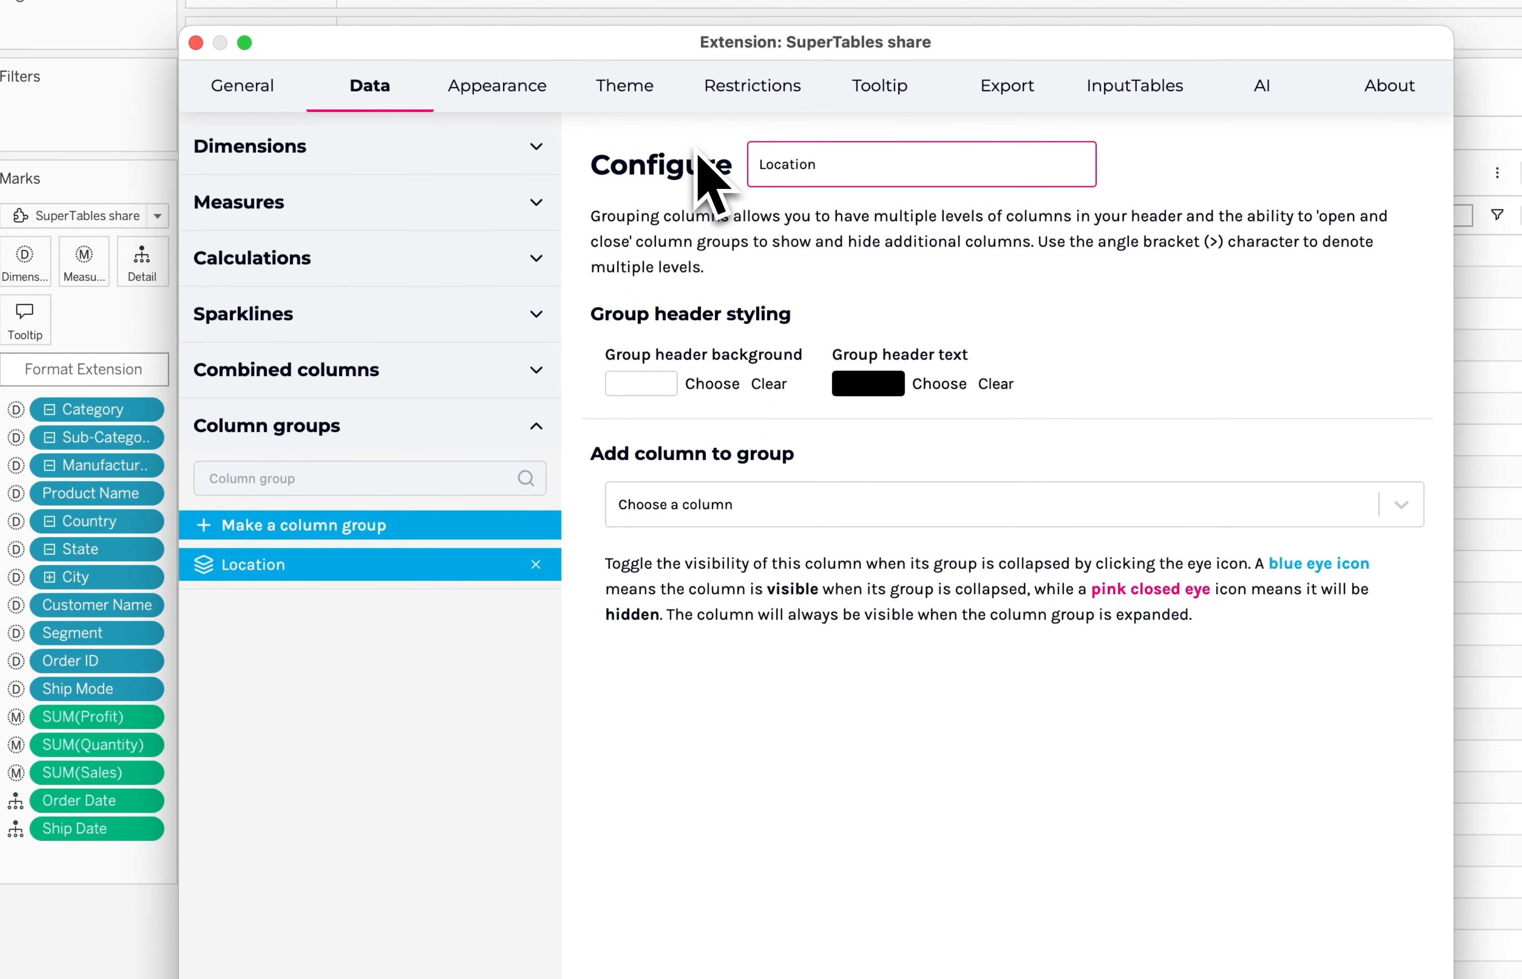
Add the City, Country and State columns to the Location column group
click(825, 520)
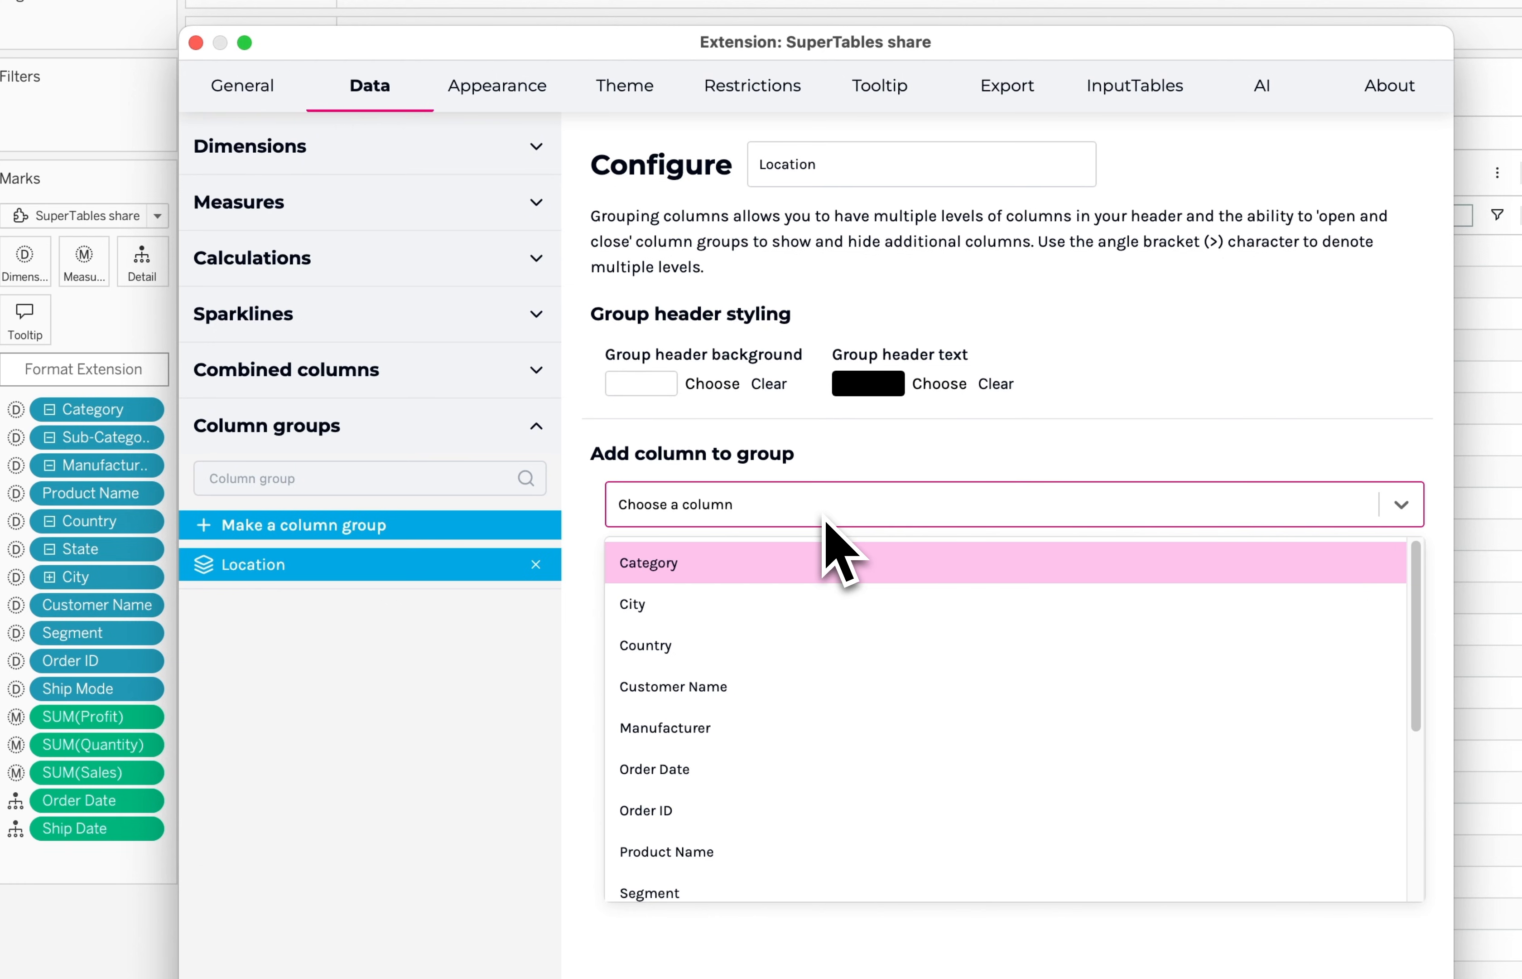
click(694, 606)
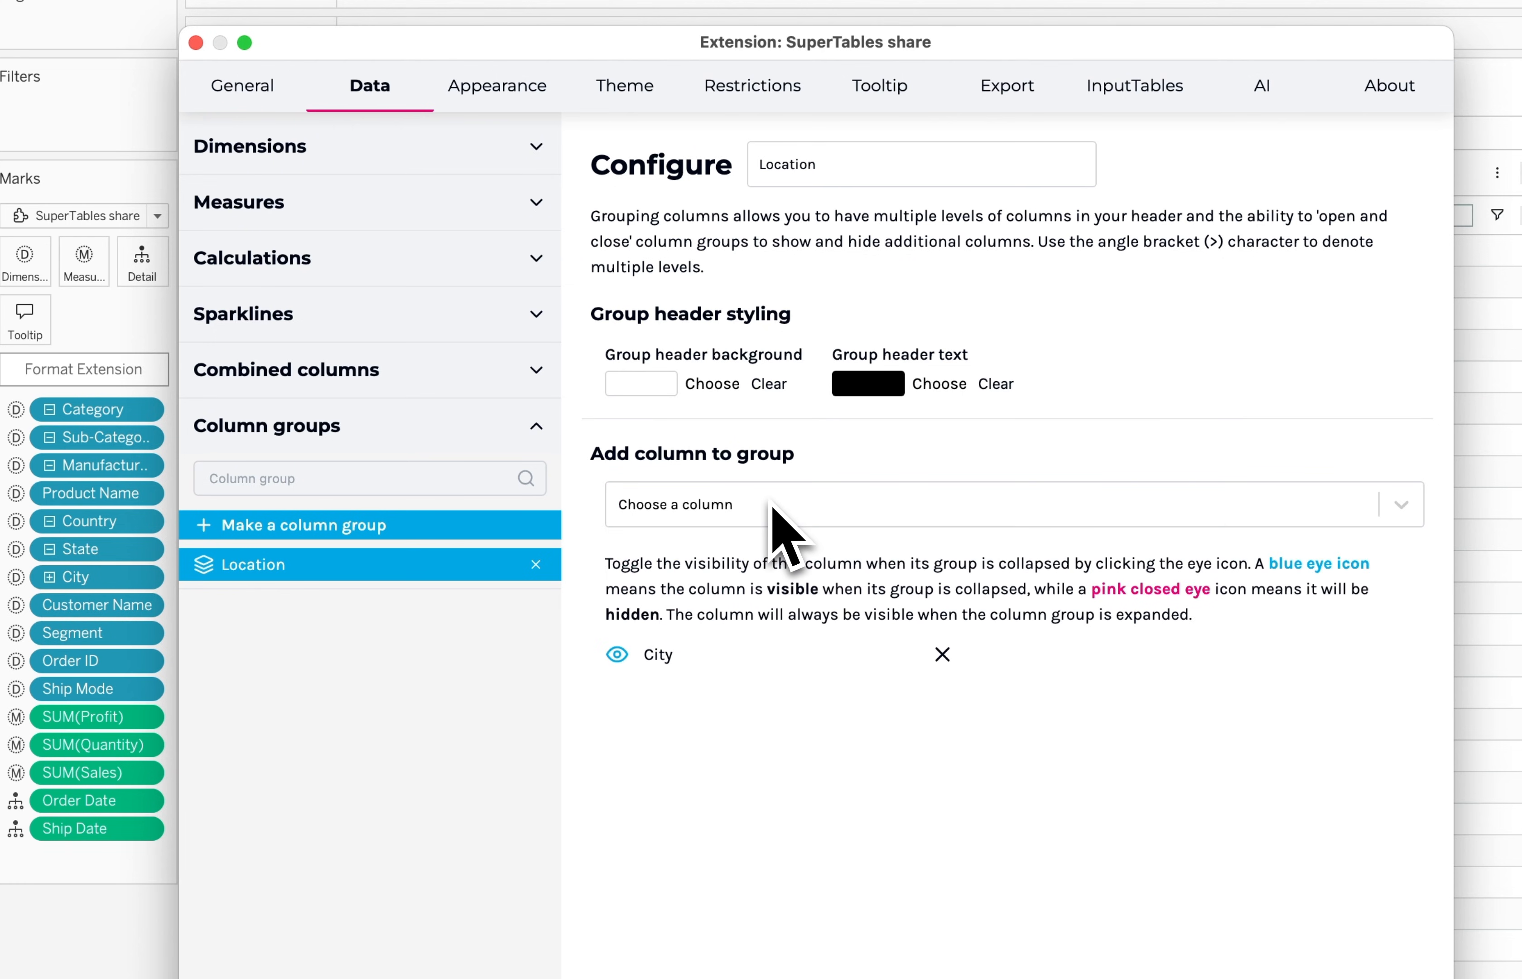
click(772, 505)
key(Down)
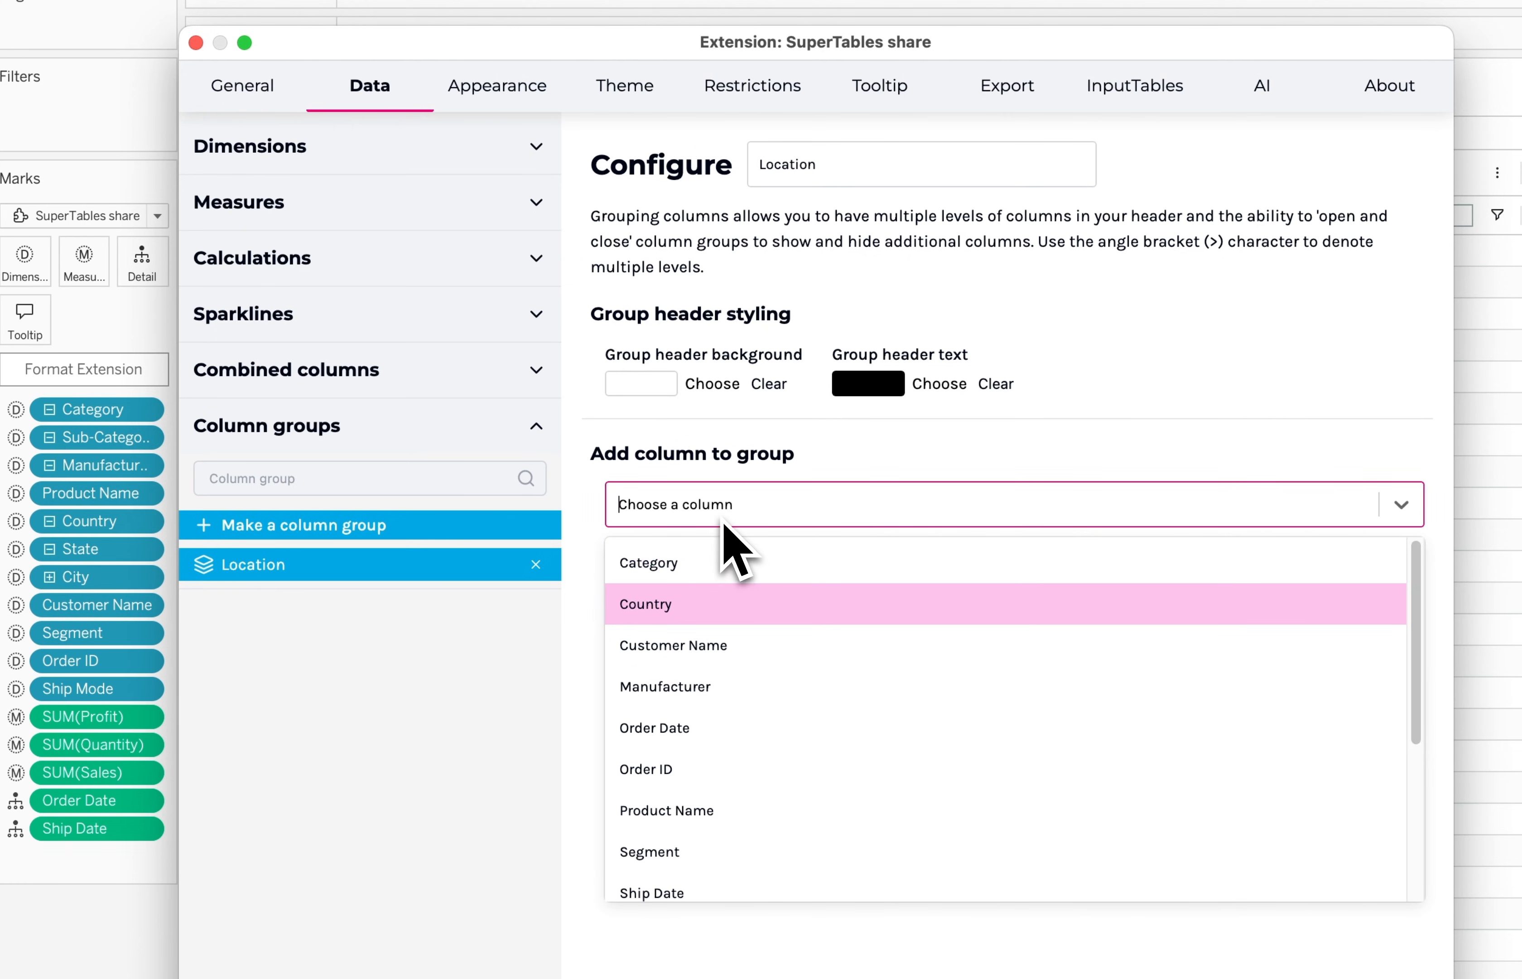
key(Return)
click(726, 521)
text(sta)
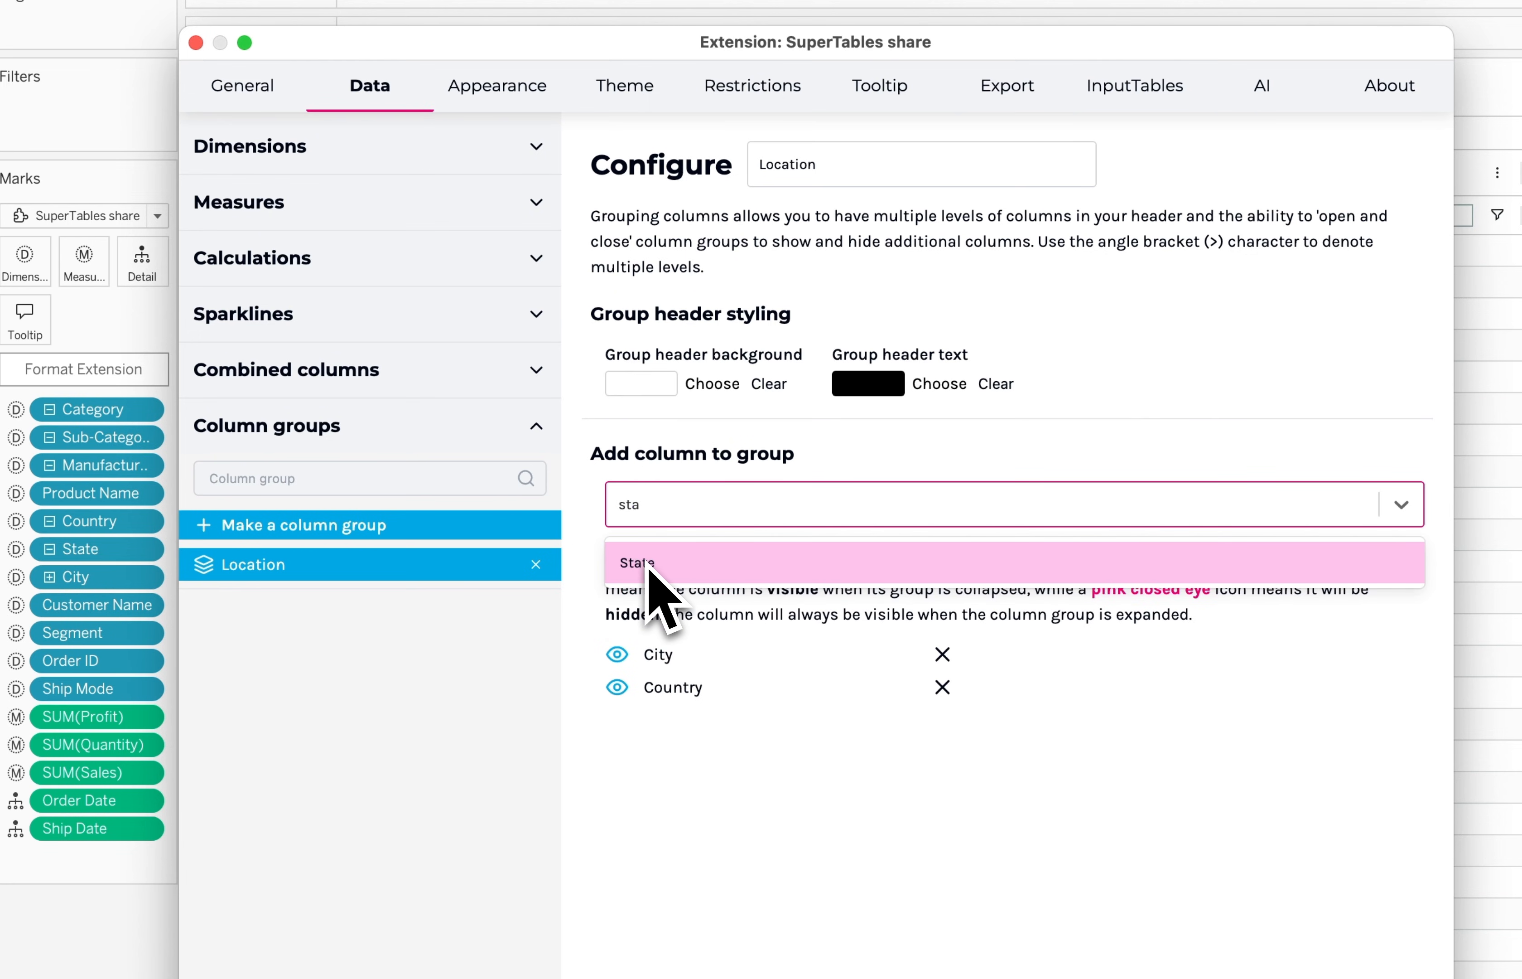
click(647, 574)
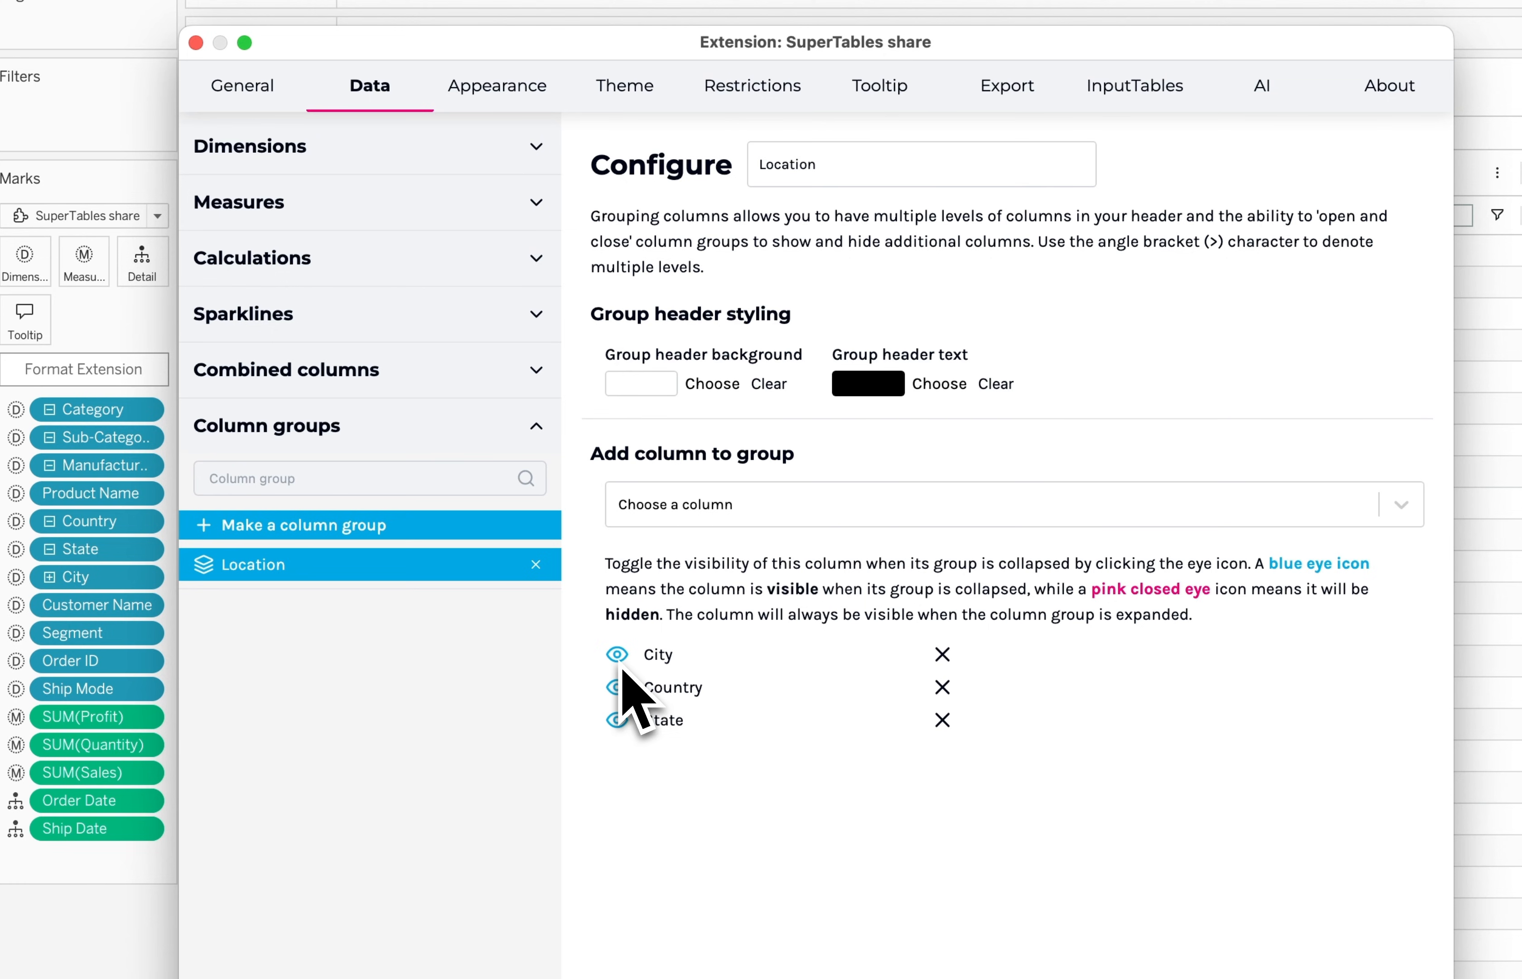
Hide the Country and State columns when the Location group is collapsed, then apply the settings and close the configuration
click(619, 686)
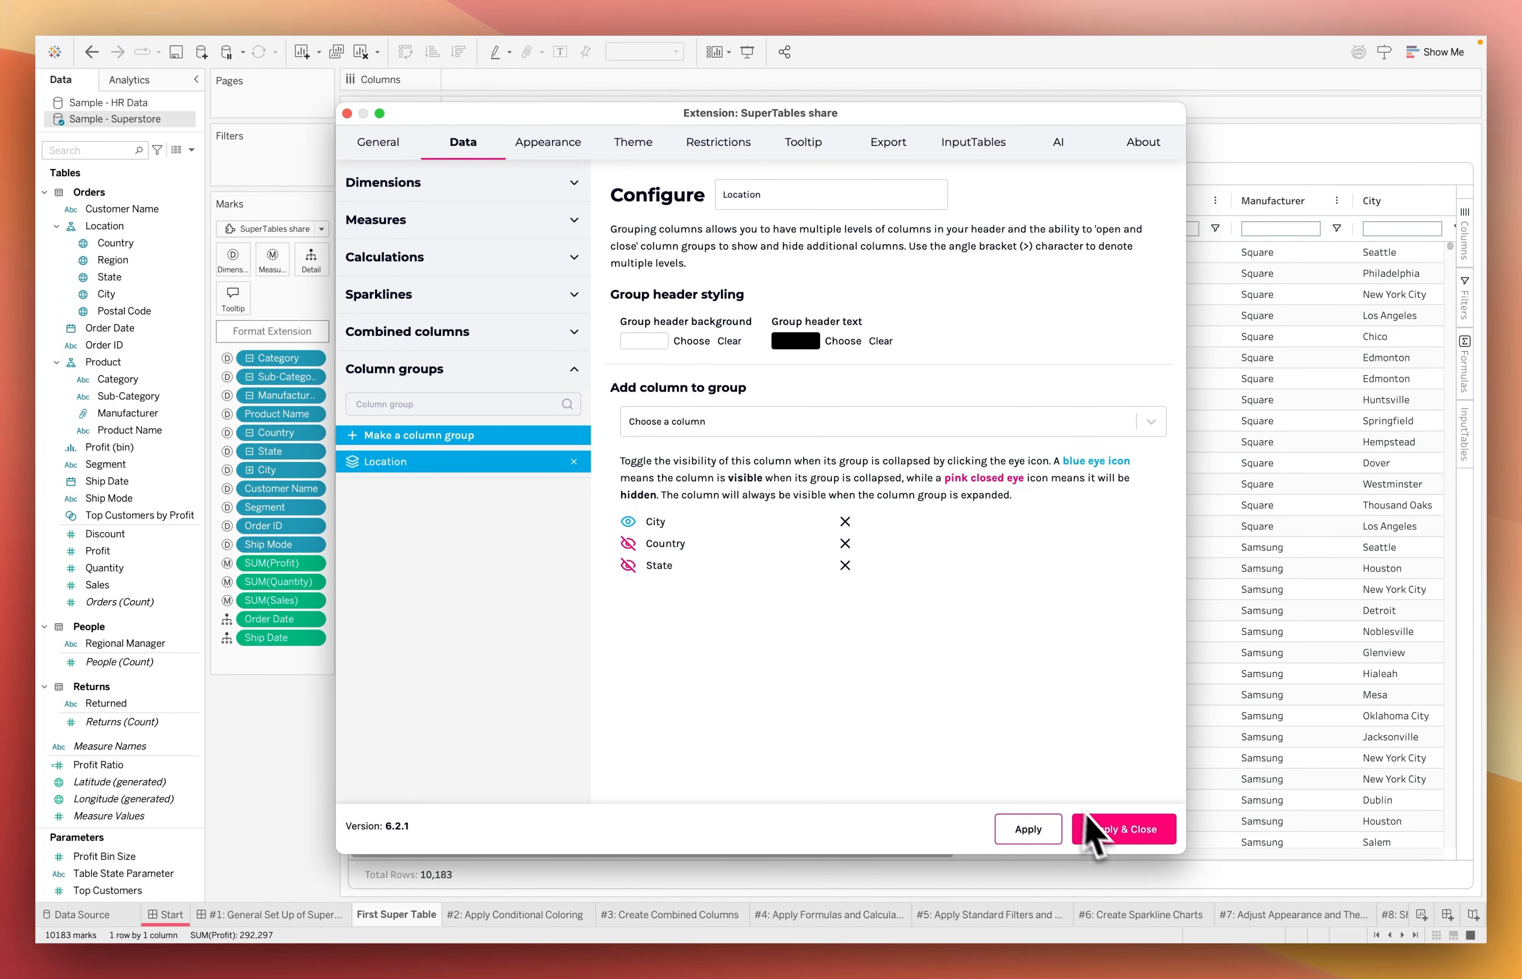
click(1111, 832)
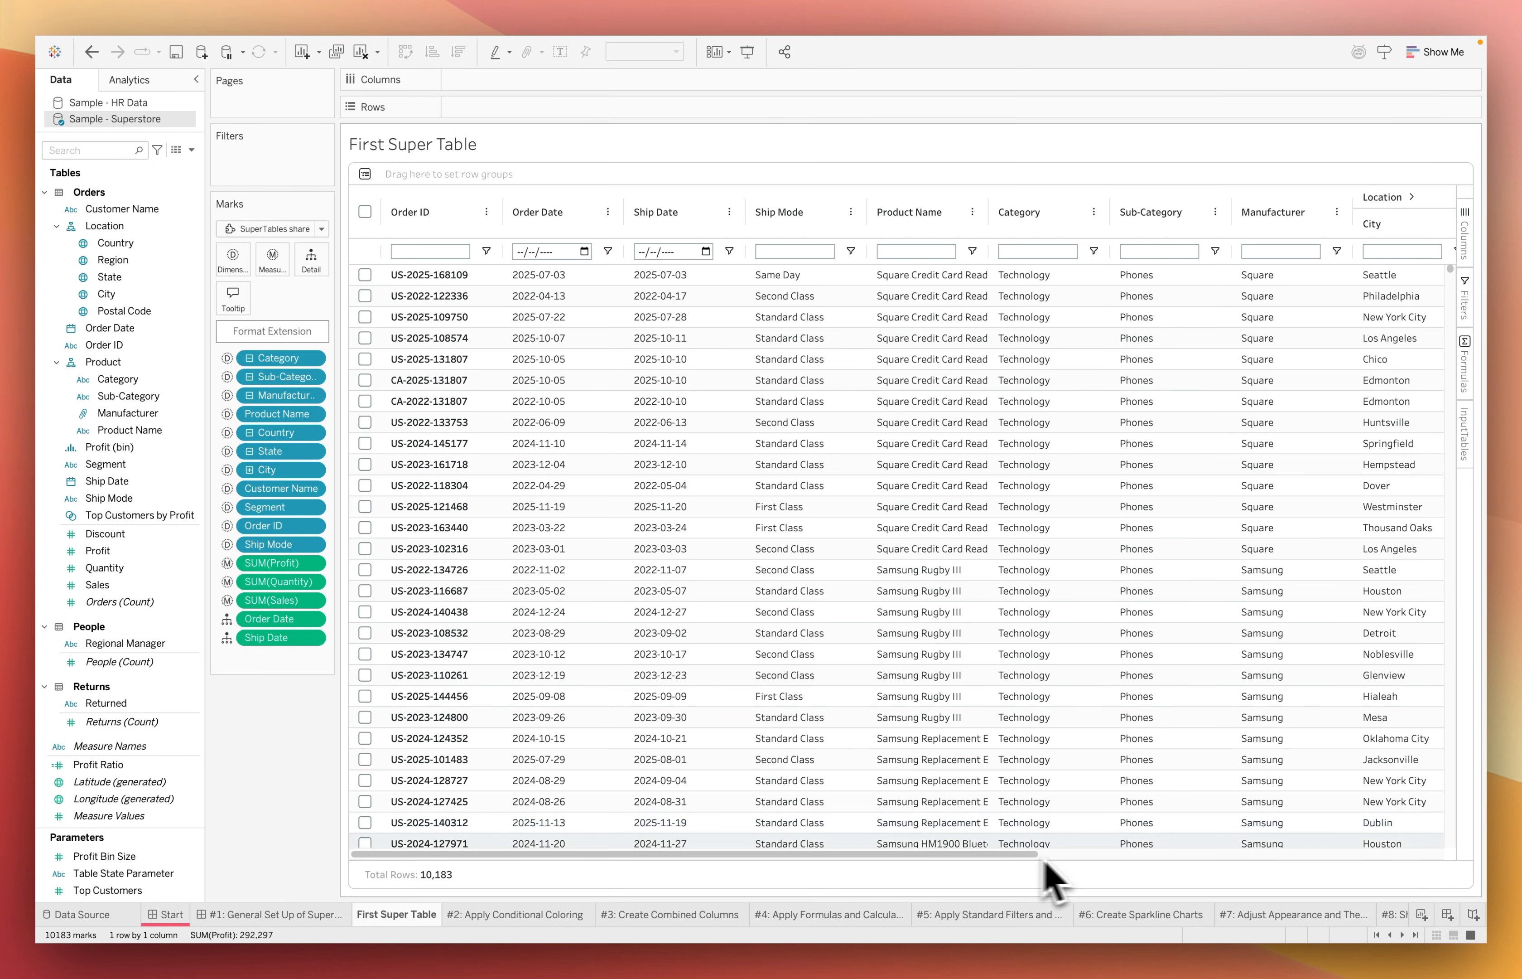
Expand and collapse the Location column group in the table header to test it, leaving it expanded
scroll(1284, 845, right, 10)
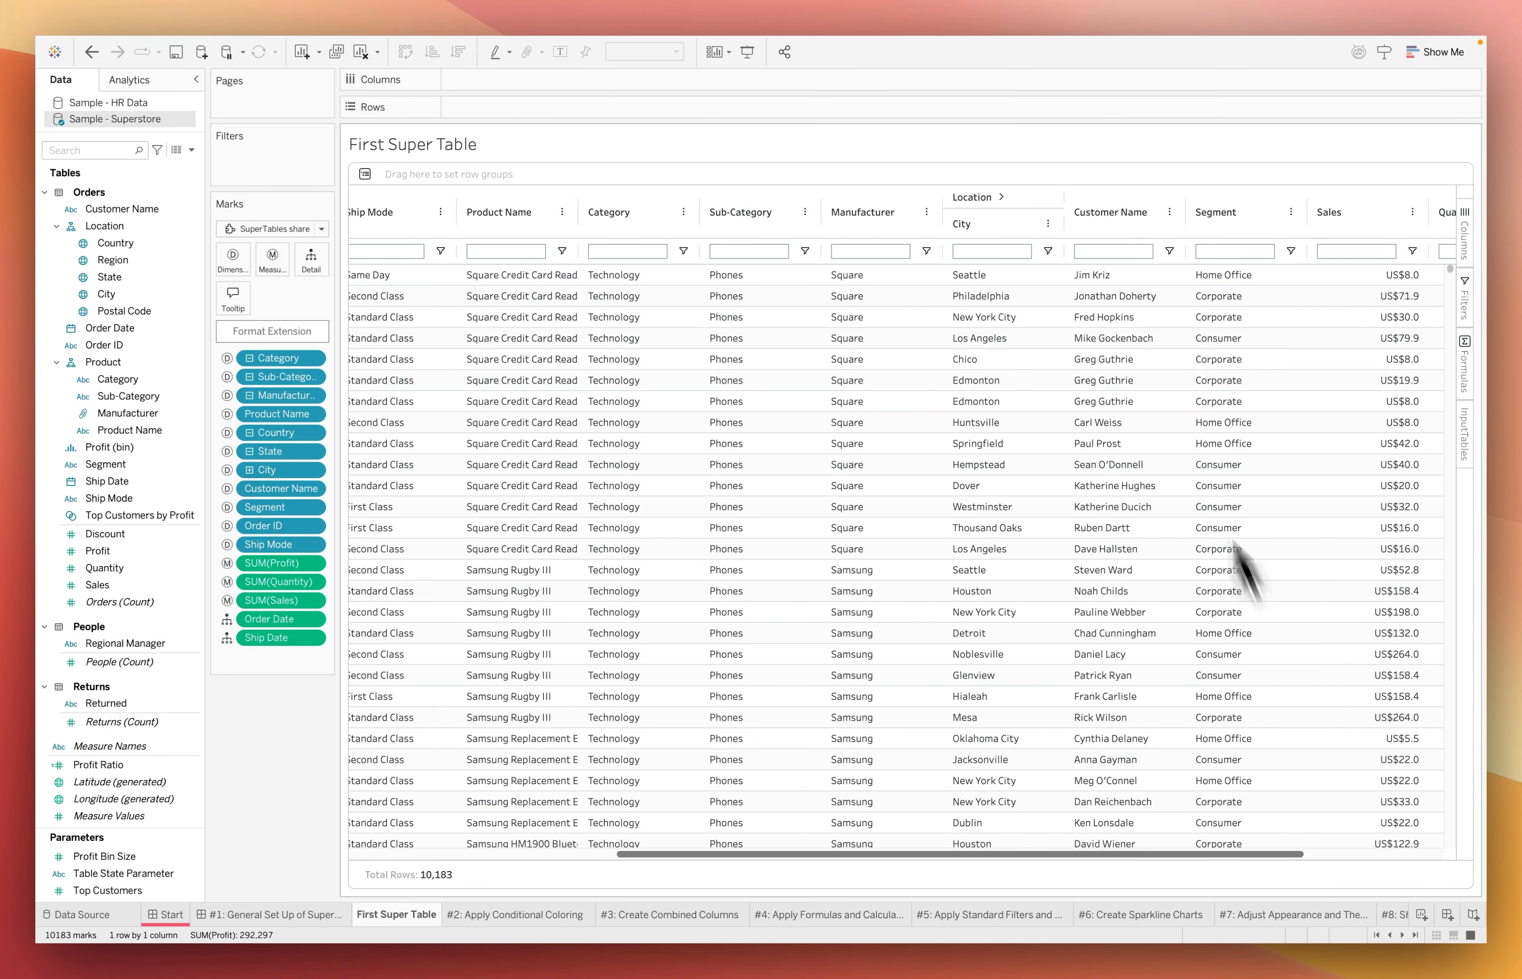
scroll(1237, 551, right, 3)
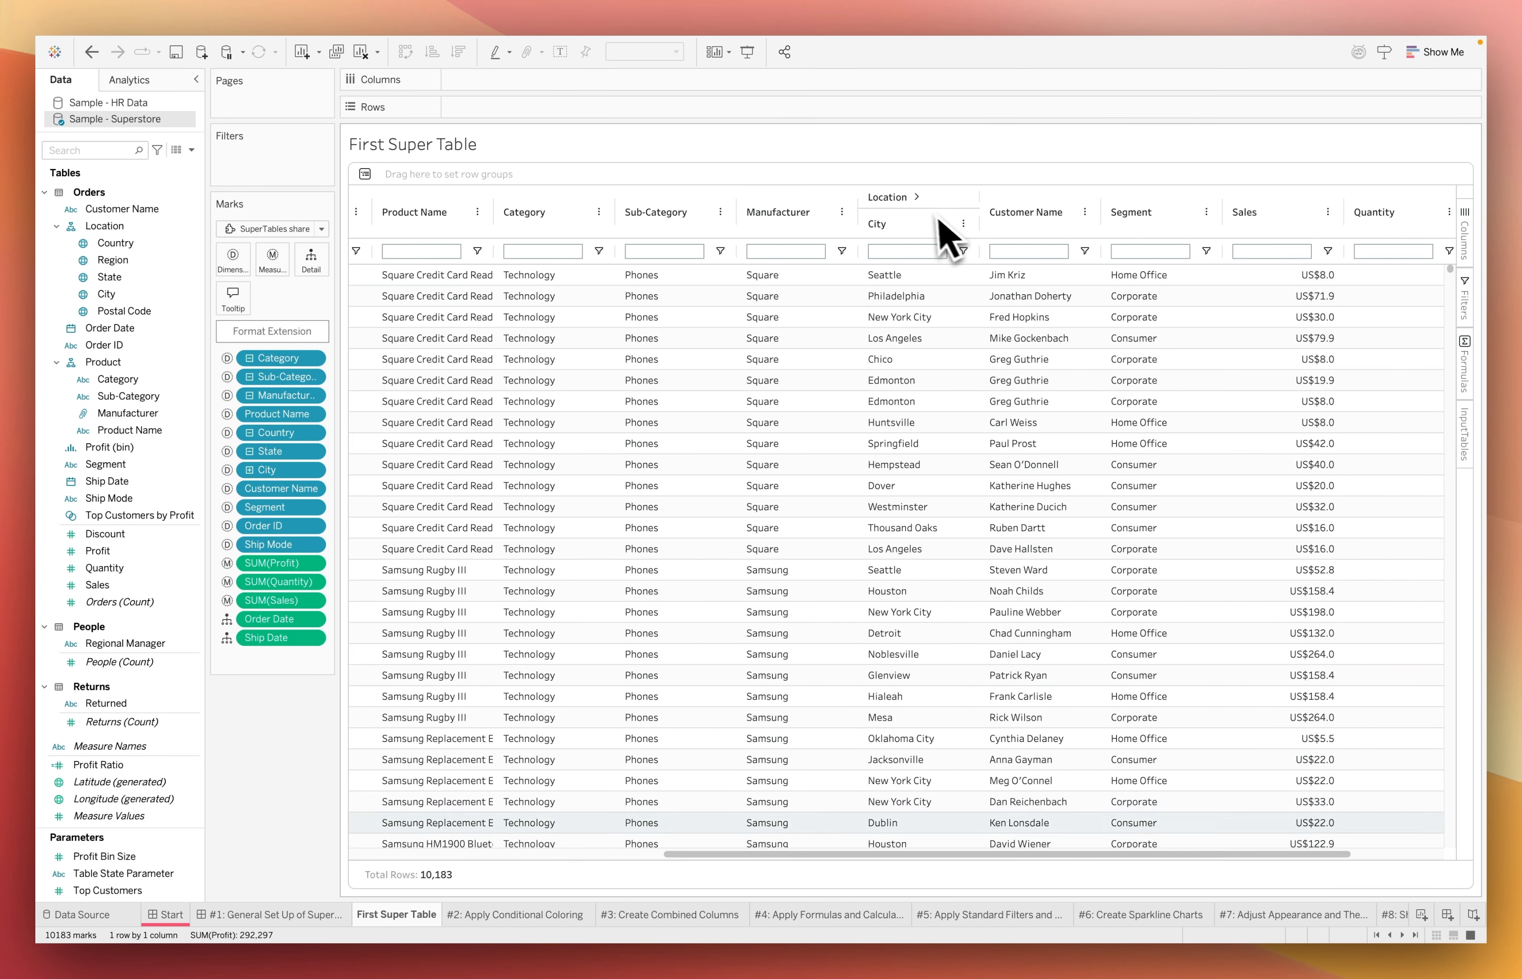
click(918, 199)
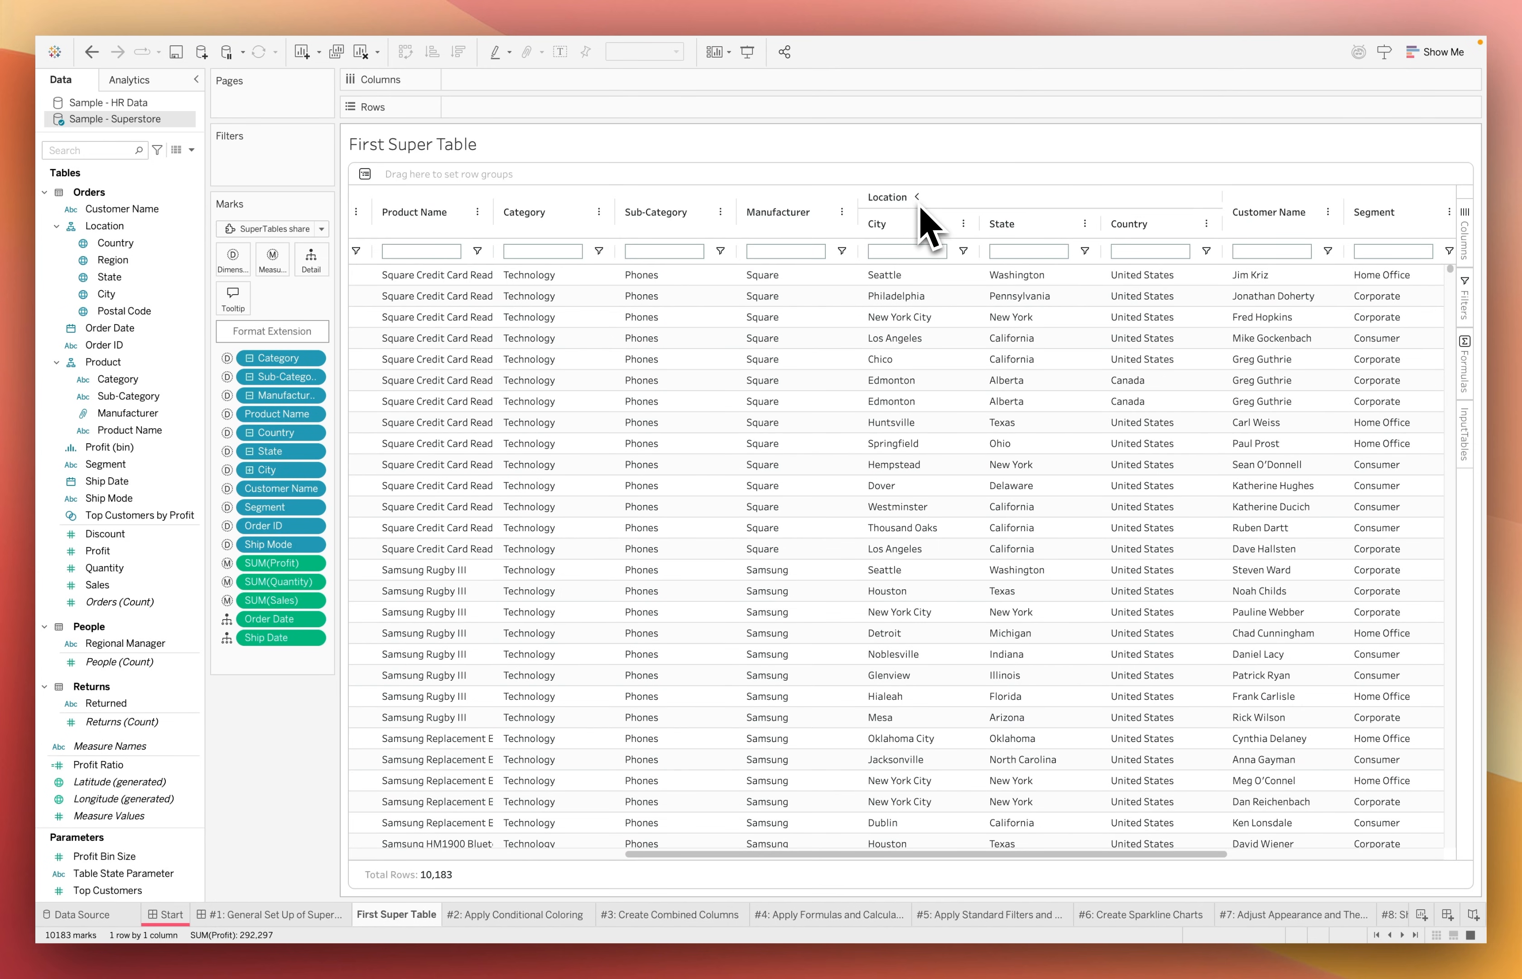
click(918, 198)
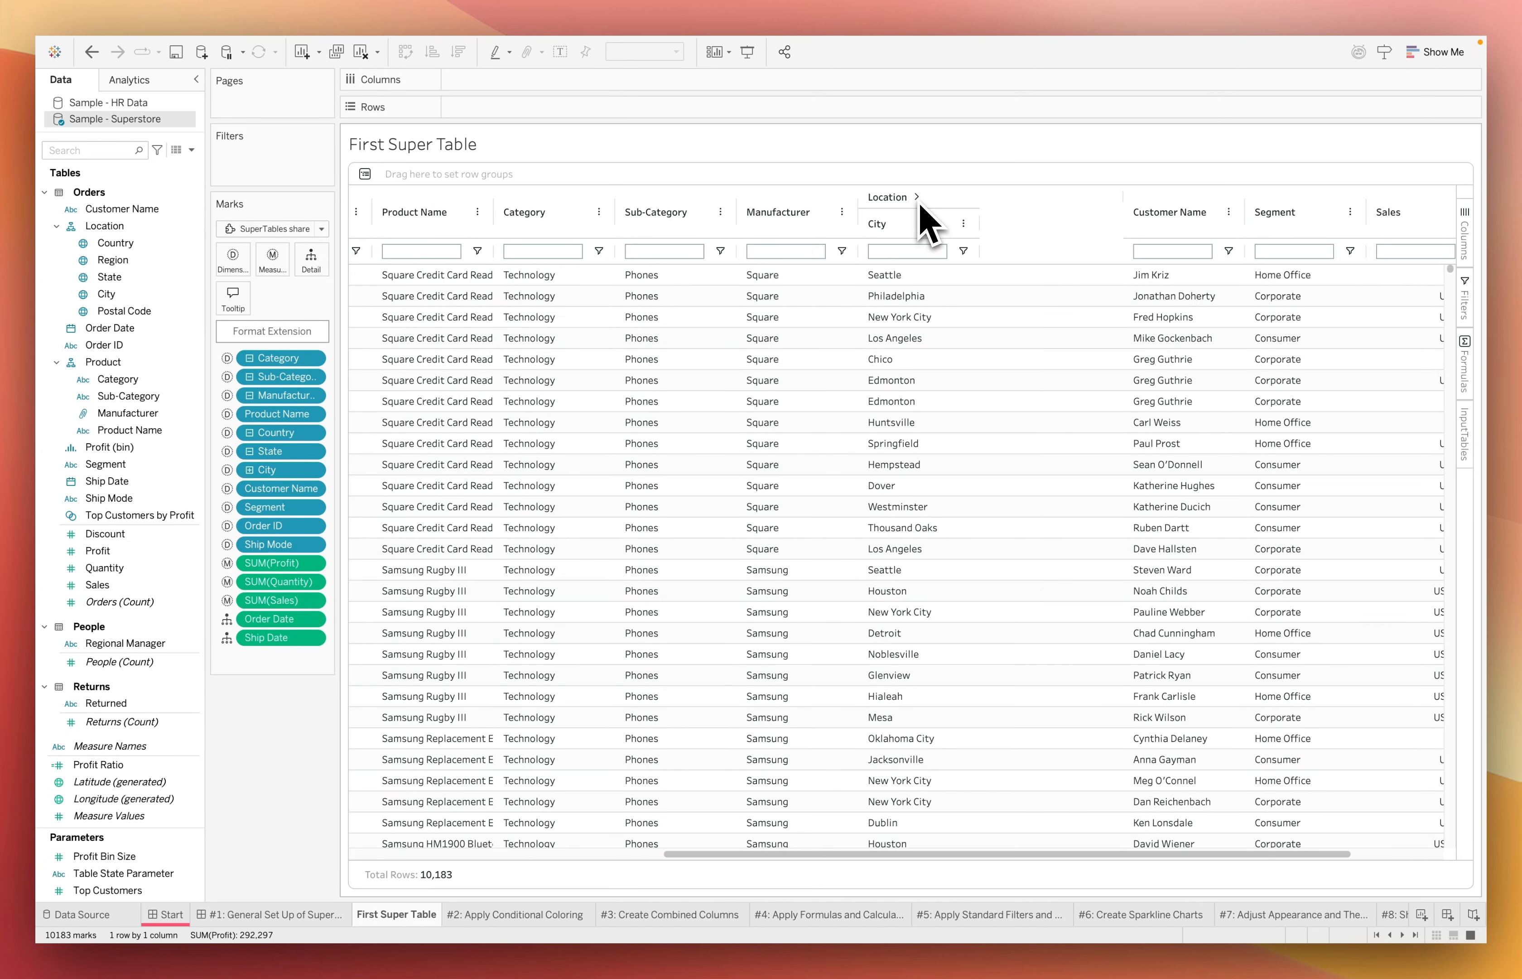
click(917, 198)
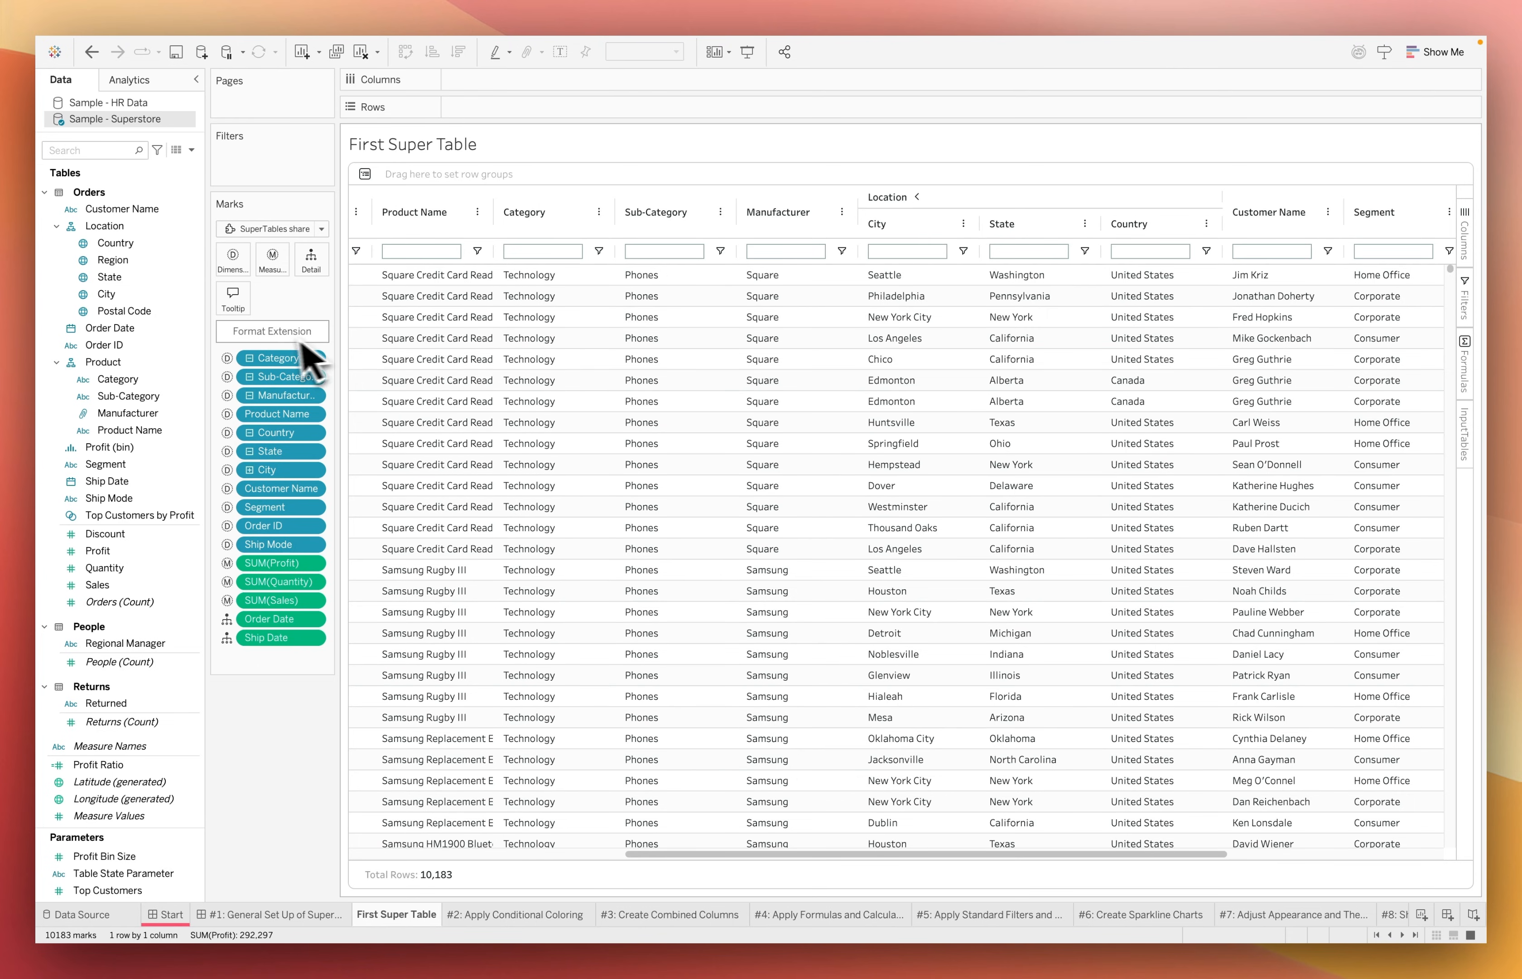
Reopen the extension's data configuration and create a column group named Detail
click(275, 333)
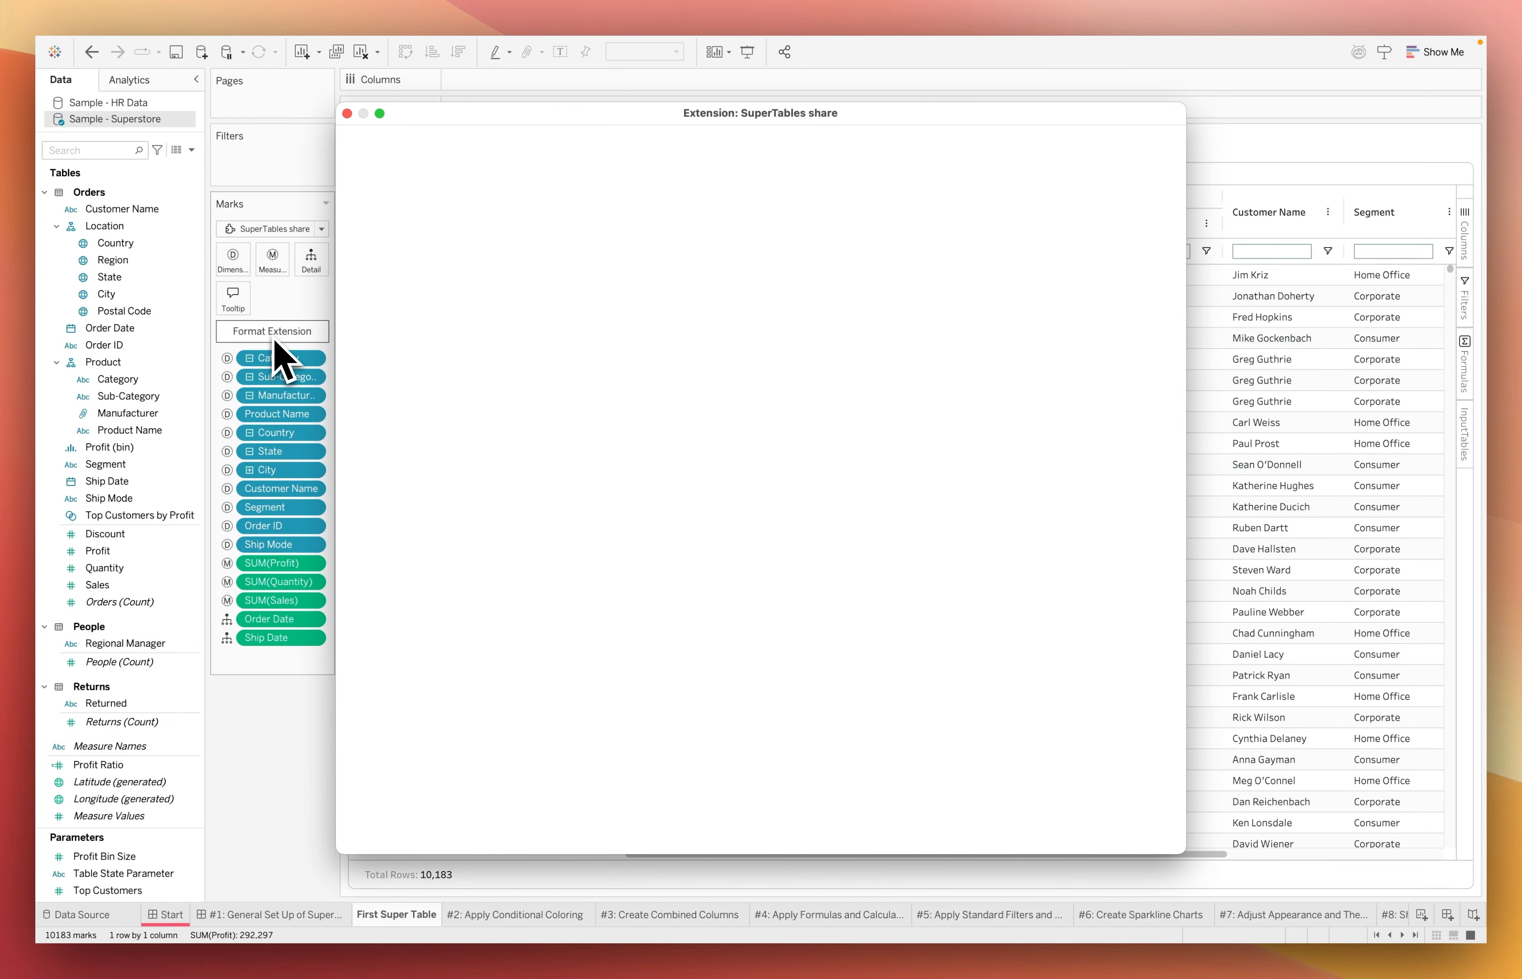
click(461, 146)
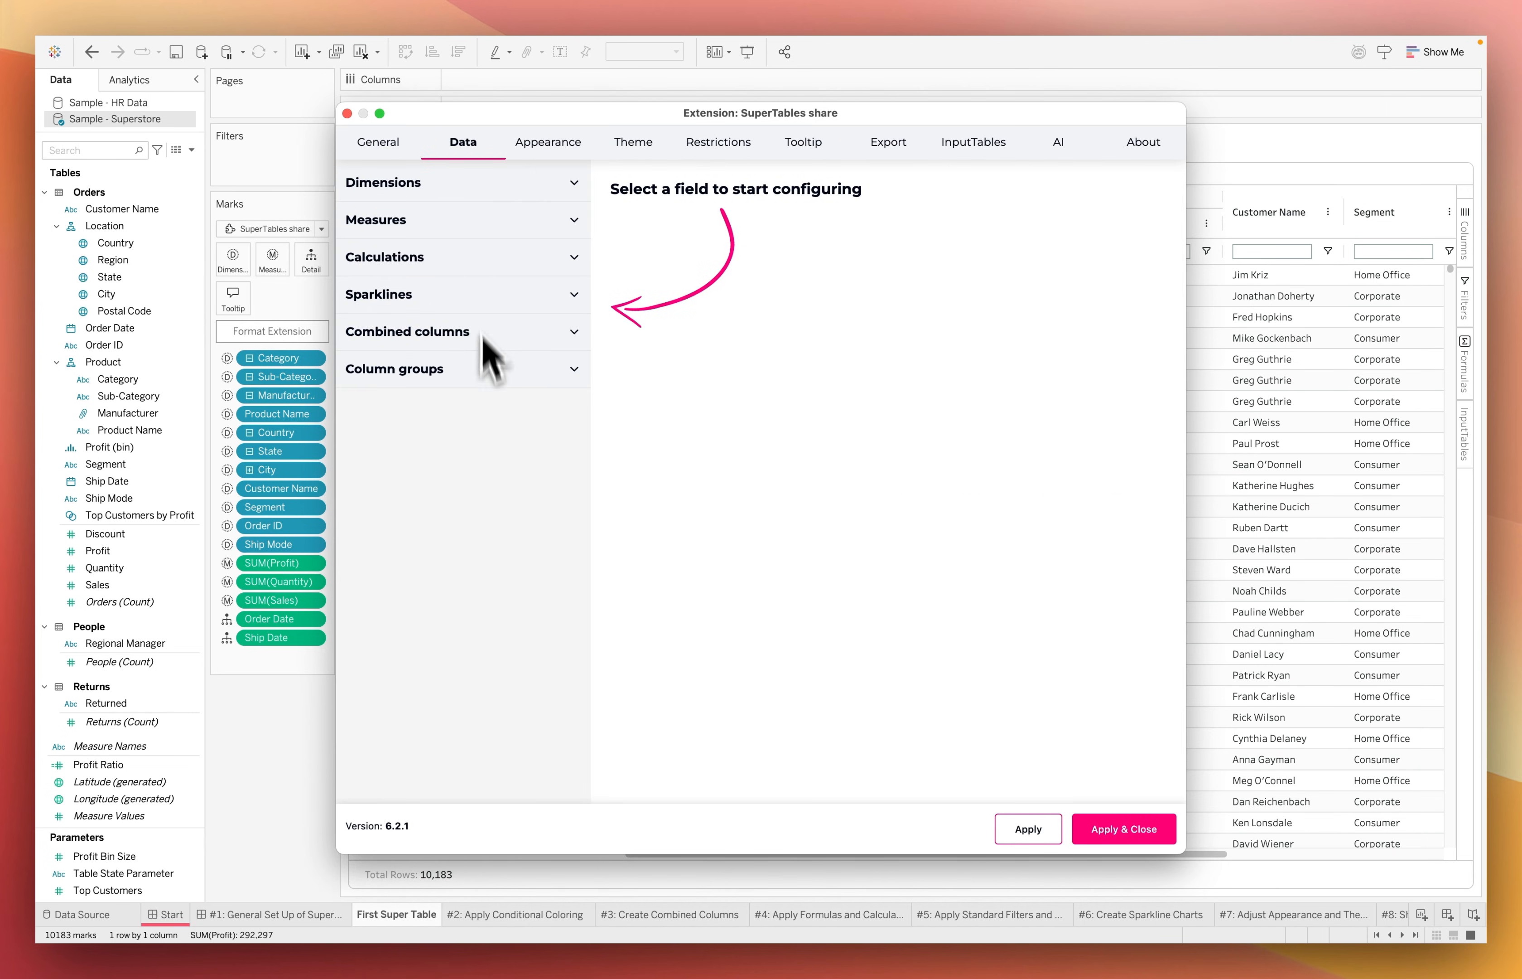
click(448, 368)
click(425, 437)
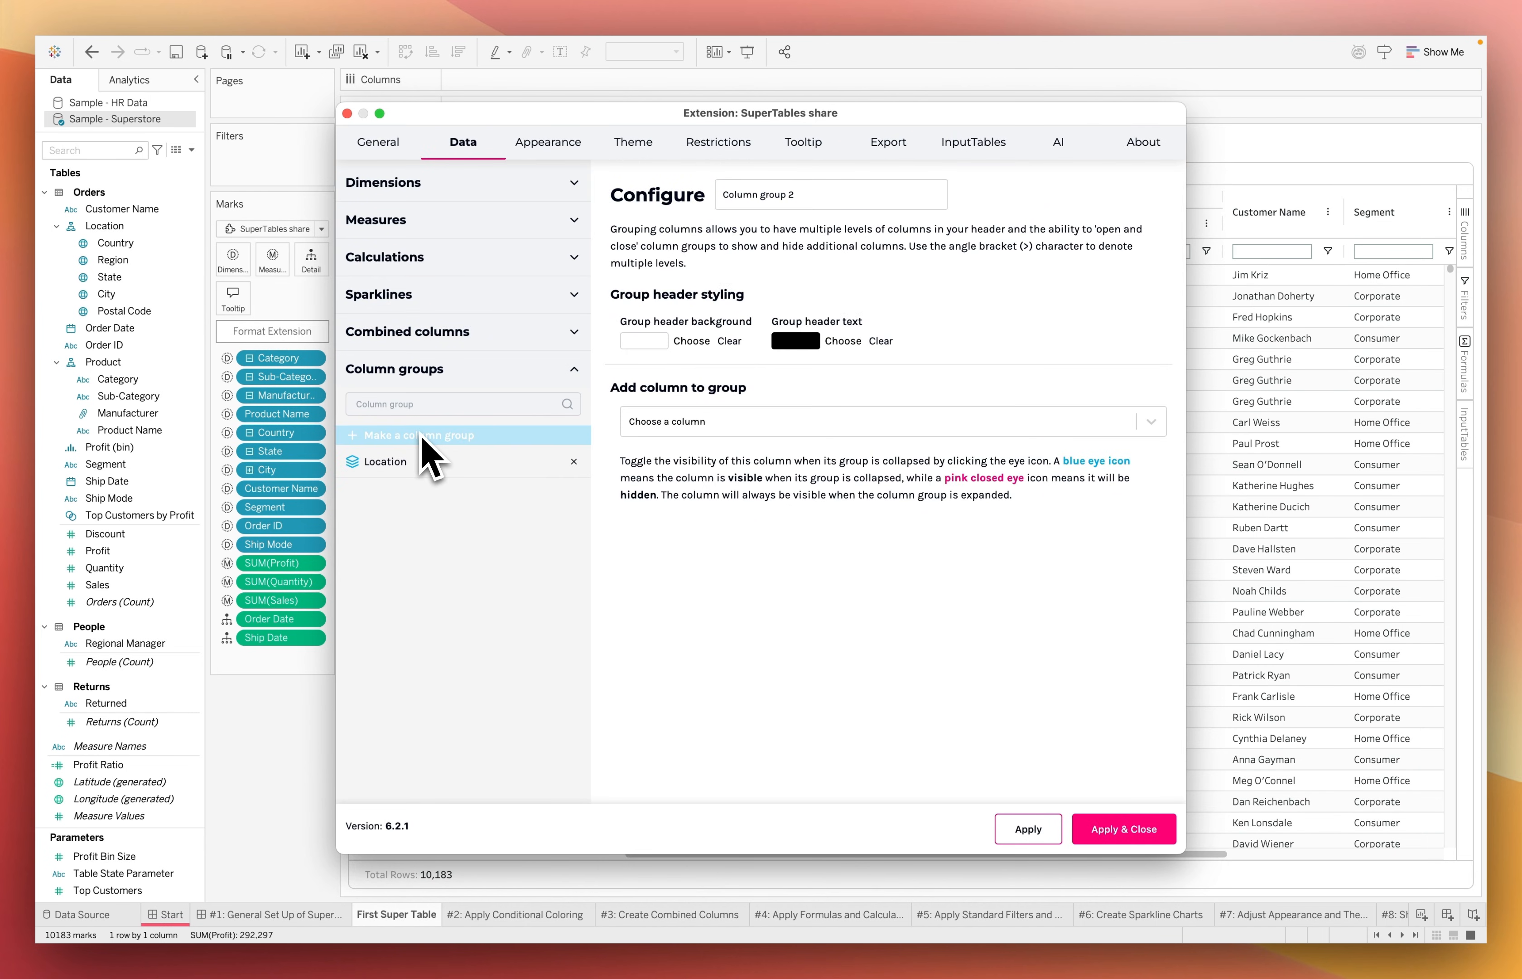
triple_click(723, 194)
text(Detail)
Add SUM(Profit), SUM(Sales) and SUM(Quantity) to the Detail group, hiding Profit and Quantity when it is collapsed
click(729, 422)
text(pr)
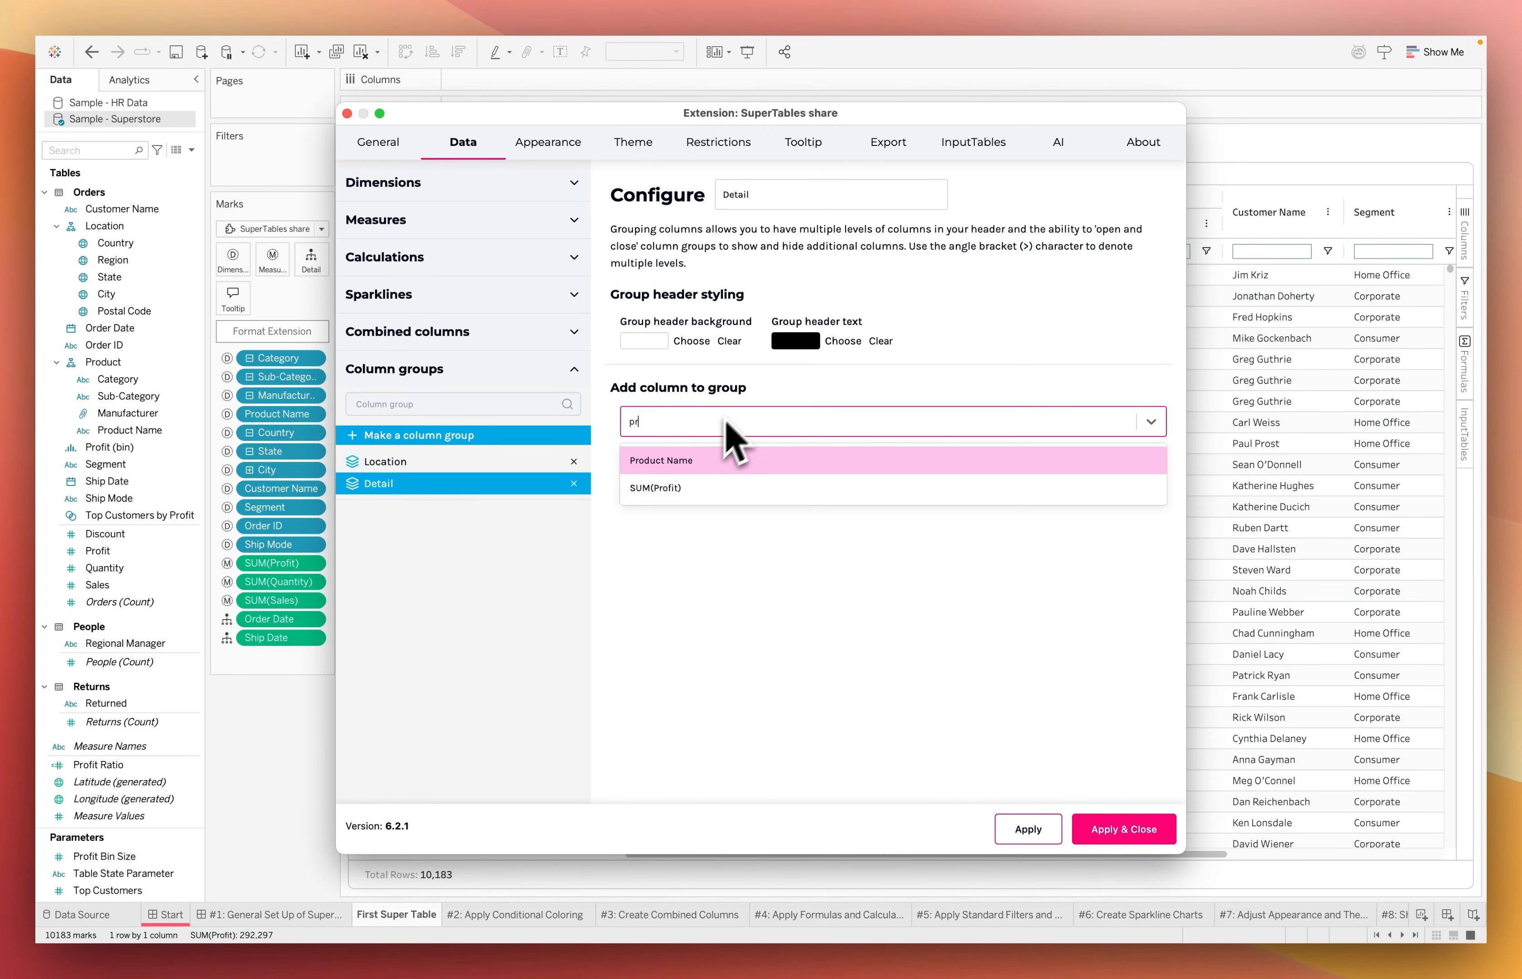
click(677, 488)
click(678, 427)
text(sal)
click(668, 457)
click(664, 431)
text(quan)
click(662, 460)
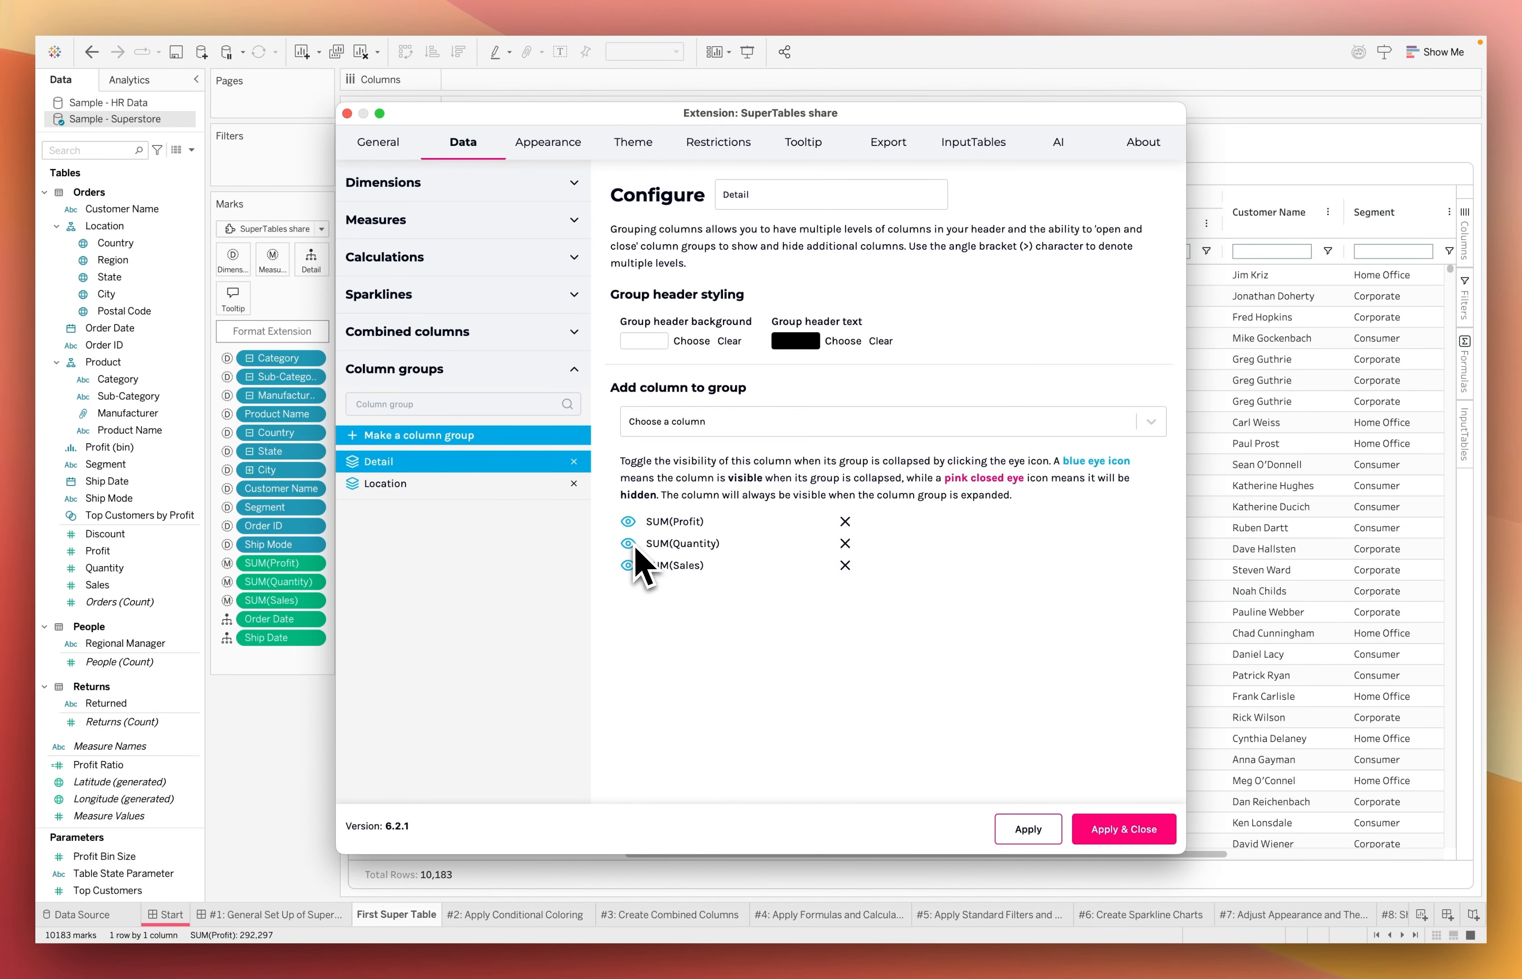
Create a column group named Order and add the Order ID column to it
click(473, 435)
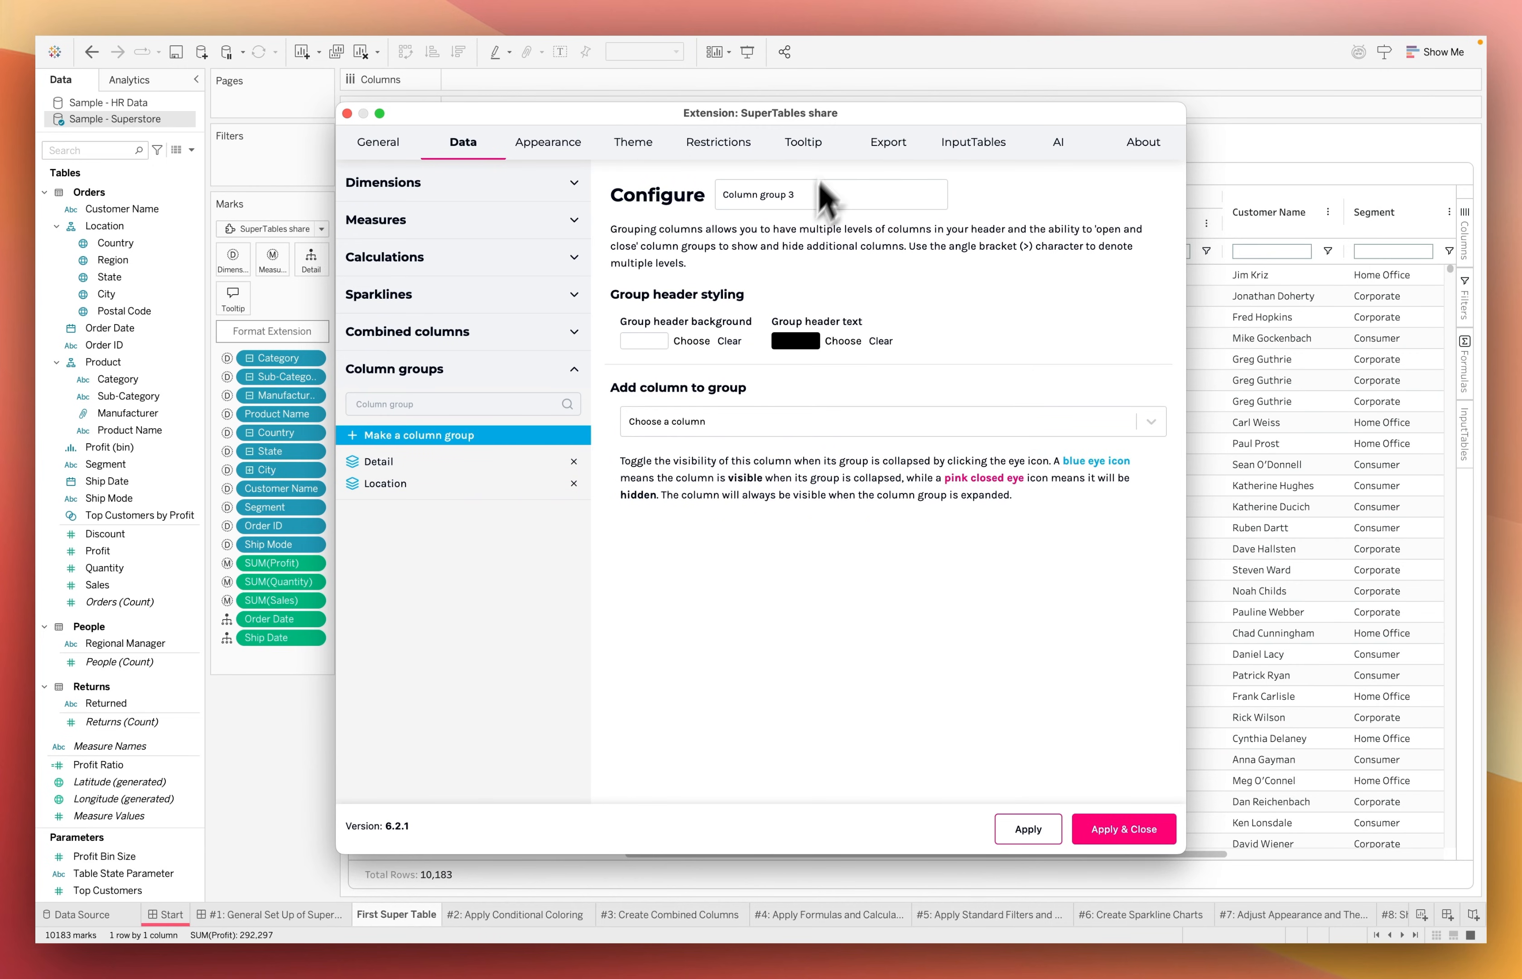
triple_click(719, 193)
text(Order)
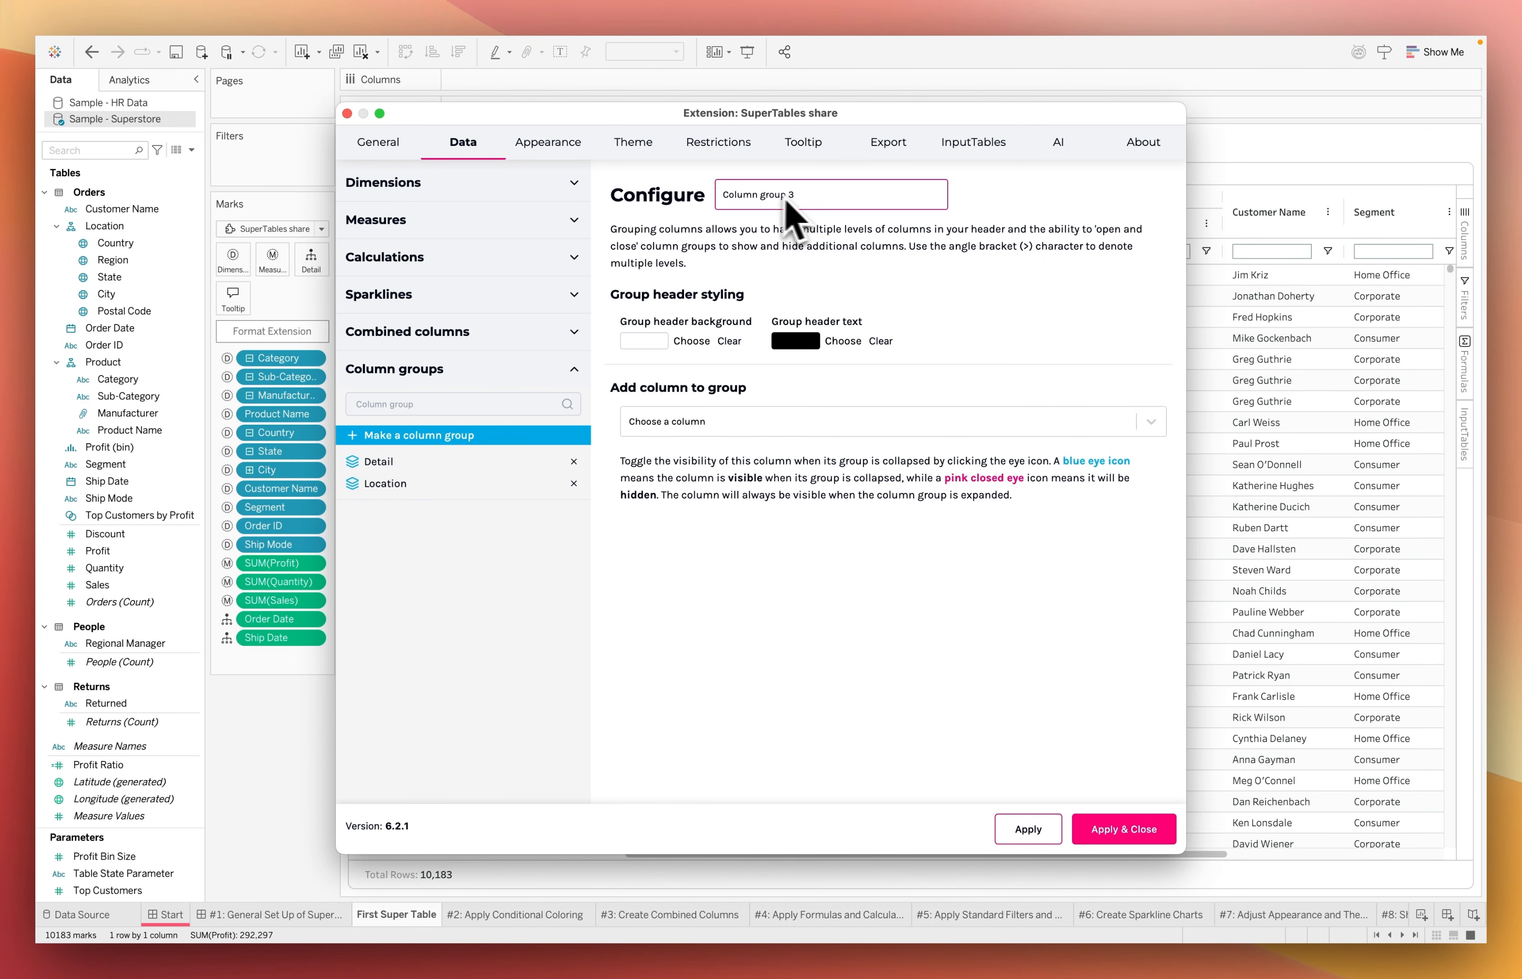
click(732, 421)
text(order i)
click(718, 460)
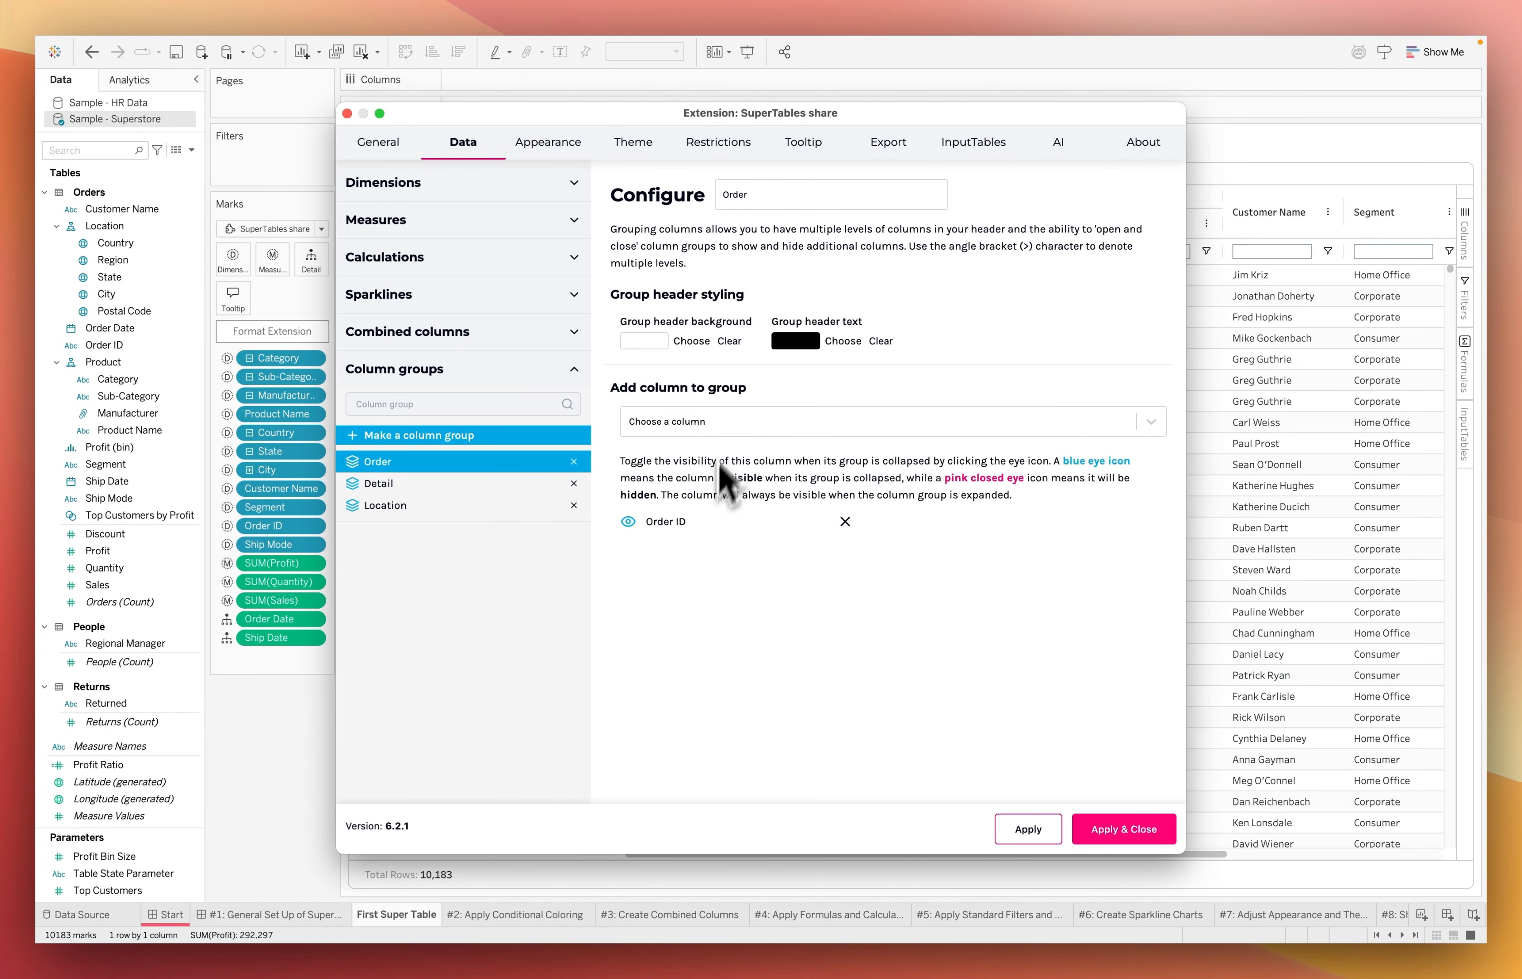
Add the Order Date, Ship Mode and Ship Date columns to the Order group
click(718, 422)
text(order d)
click(712, 460)
click(714, 422)
text(shoi)
key(BackSpace)
key(BackSpace)
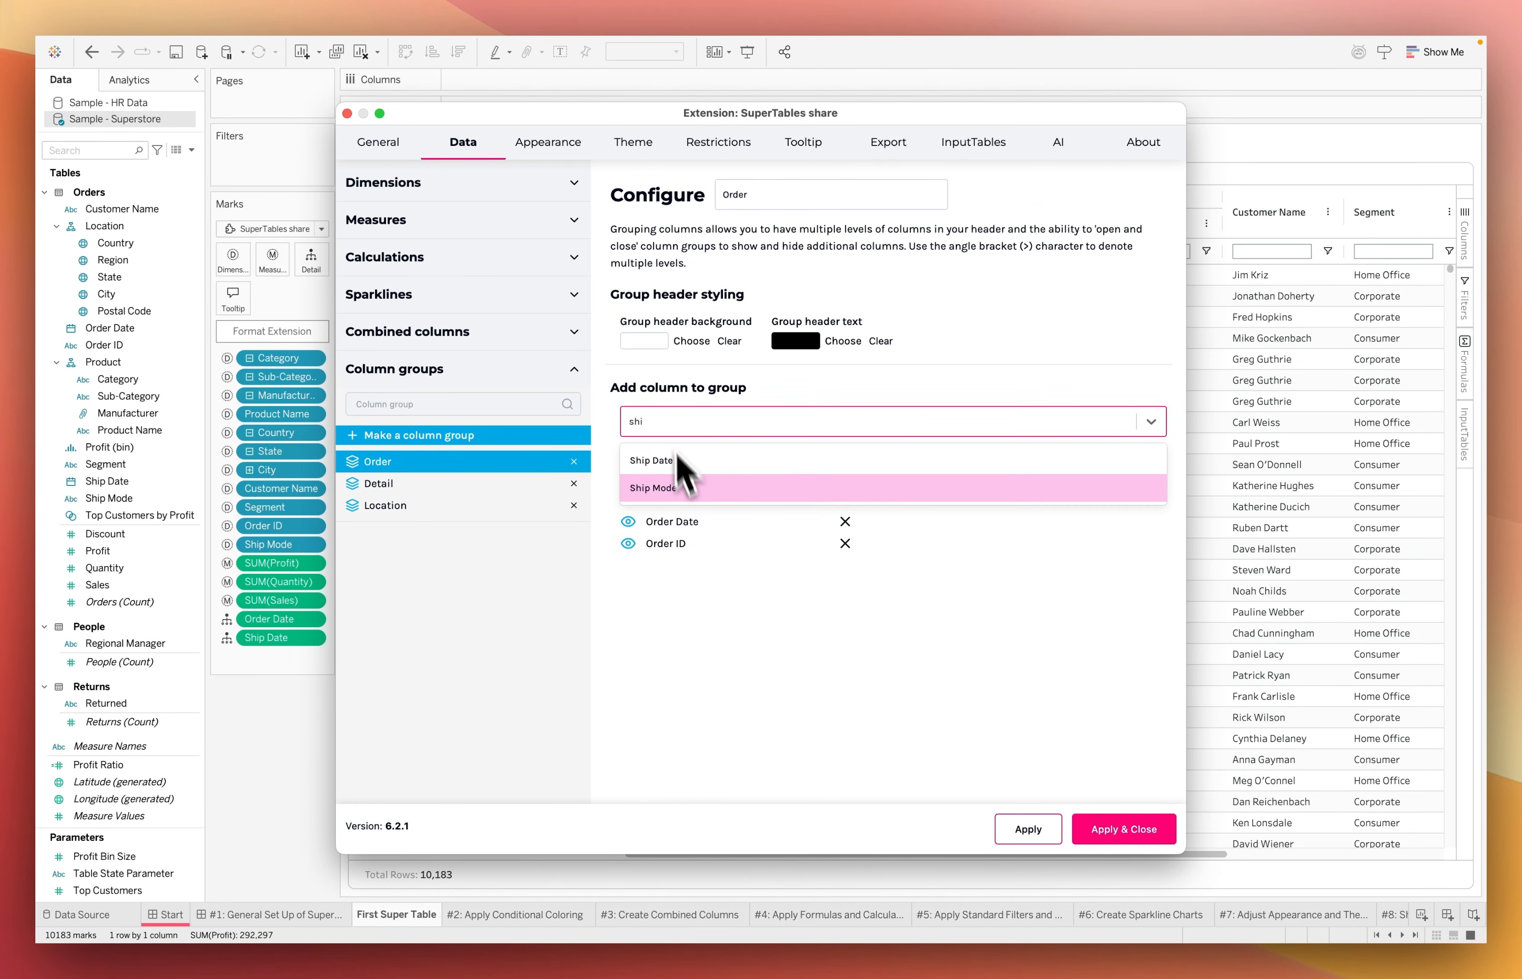
click(676, 483)
click(670, 422)
text(shi)
click(660, 461)
Create a column group named Product containing the Category, Sub-Category, Manufacturer and Product Name columns
click(448, 436)
text(Product)
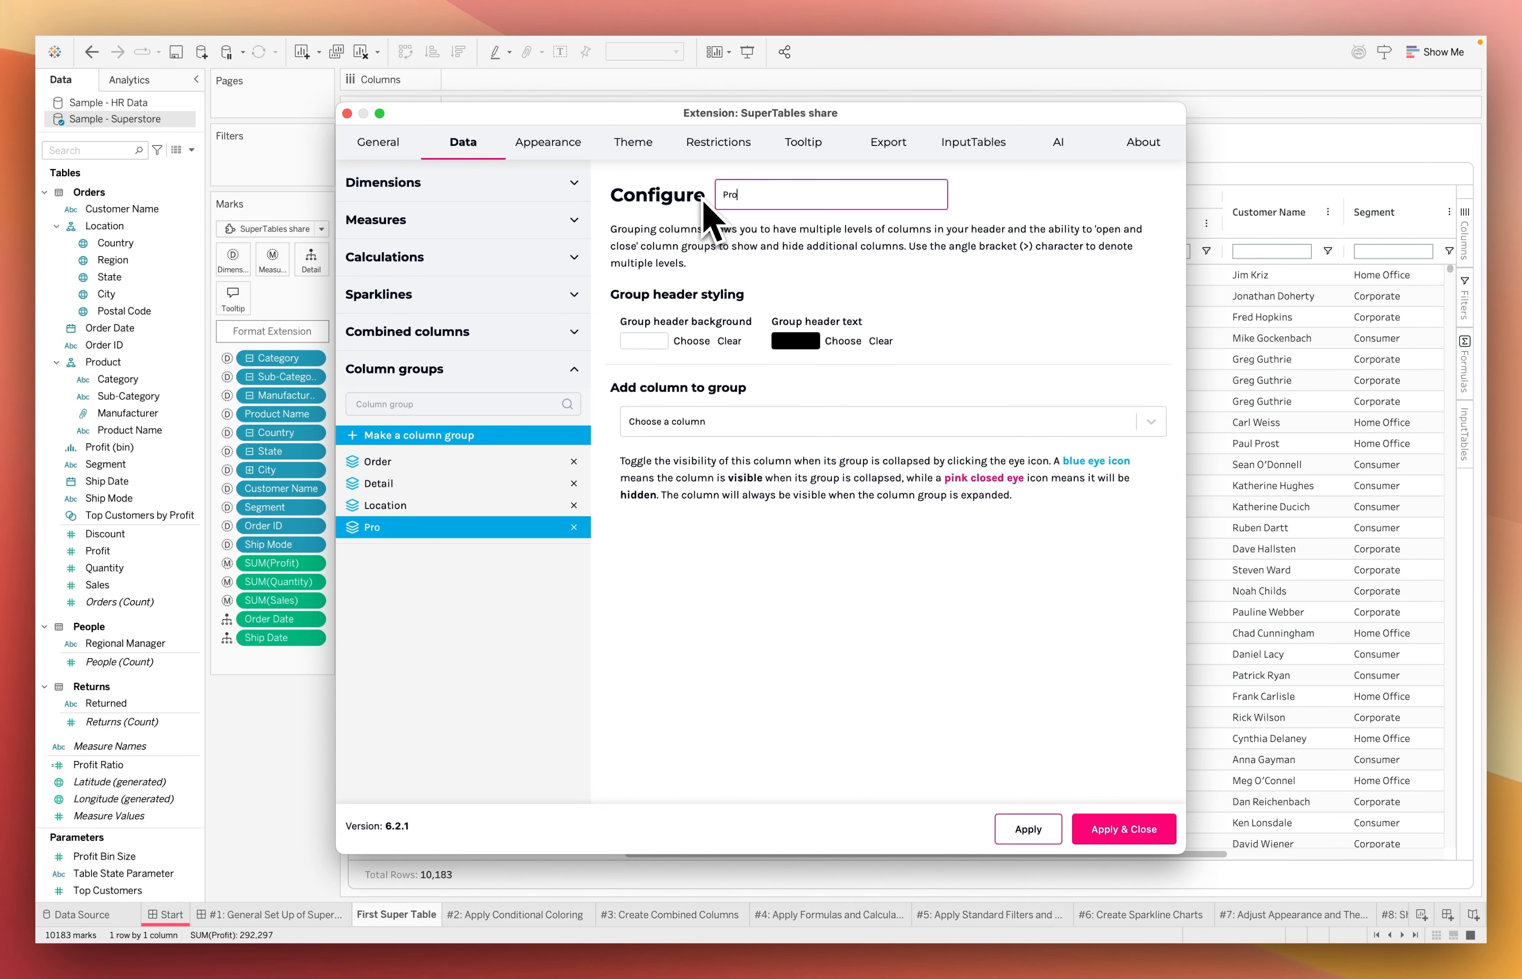
click(732, 422)
click(706, 457)
click(694, 422)
text(sub)
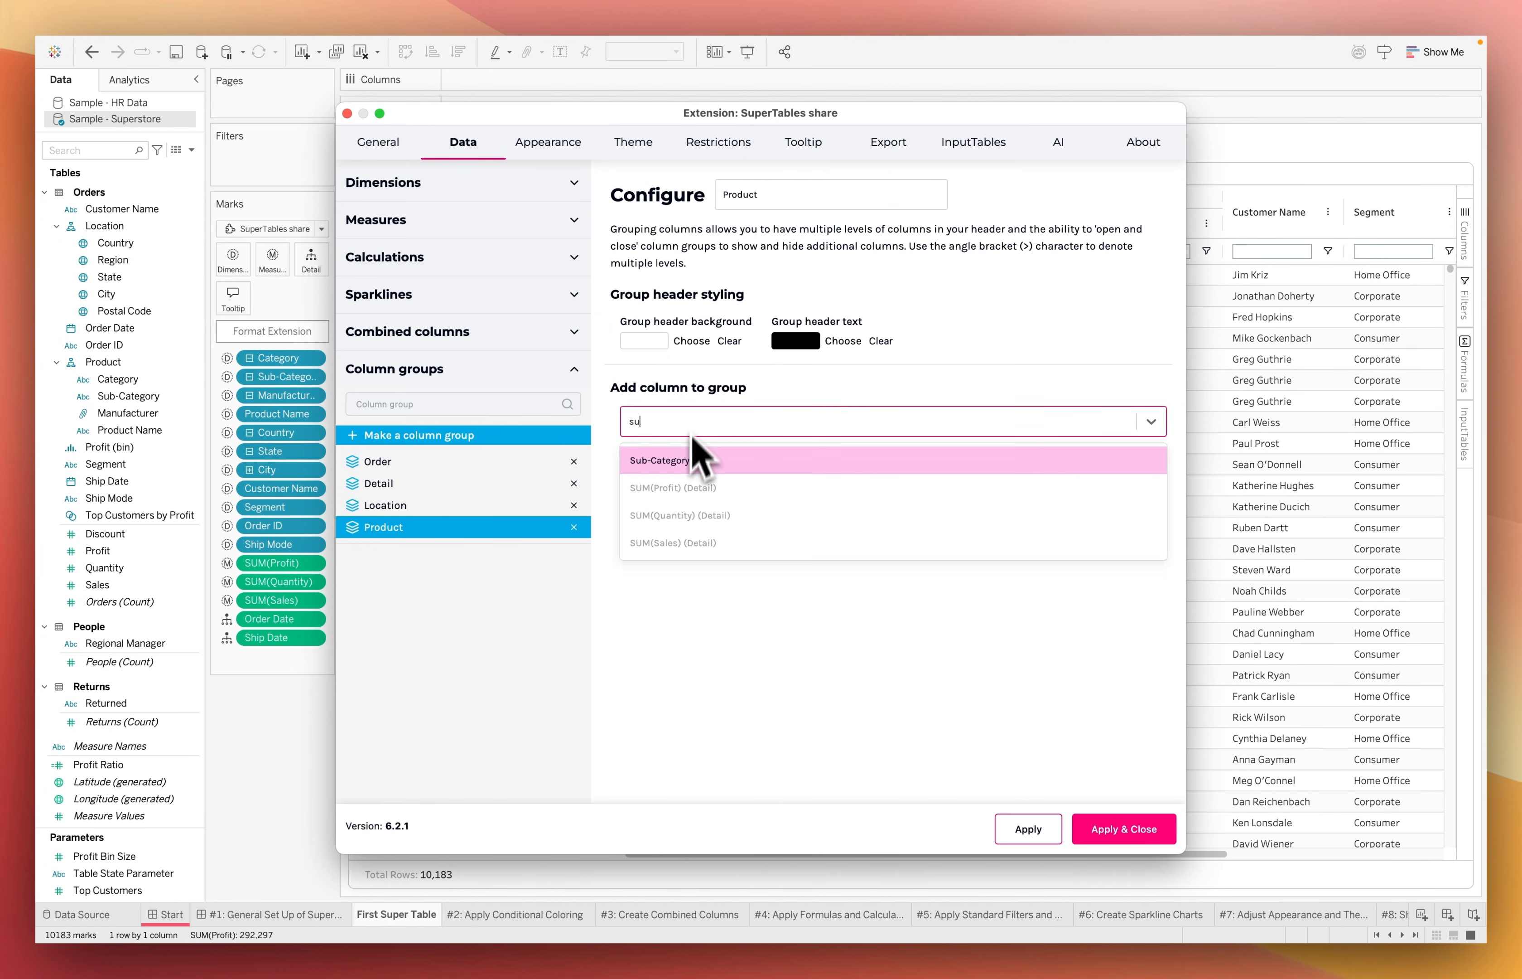
click(690, 459)
click(683, 420)
text(man)
click(710, 460)
click(721, 424)
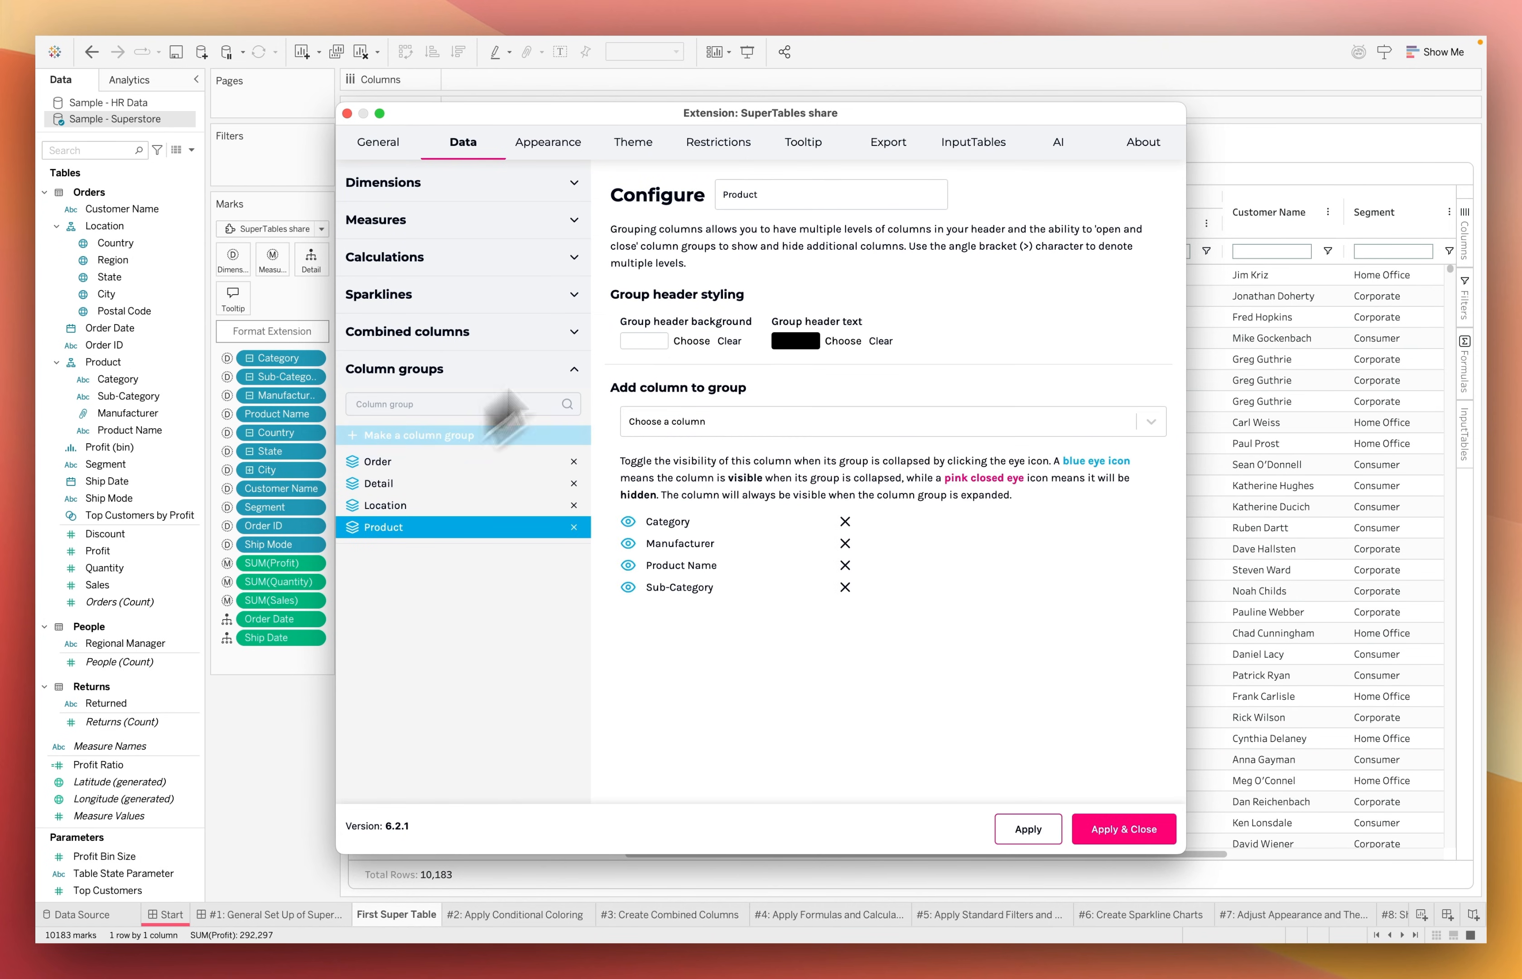
Create a column group named Customer containing the Customer Name and Segment columns
click(447, 435)
text(Customer)
click(741, 421)
click(650, 652)
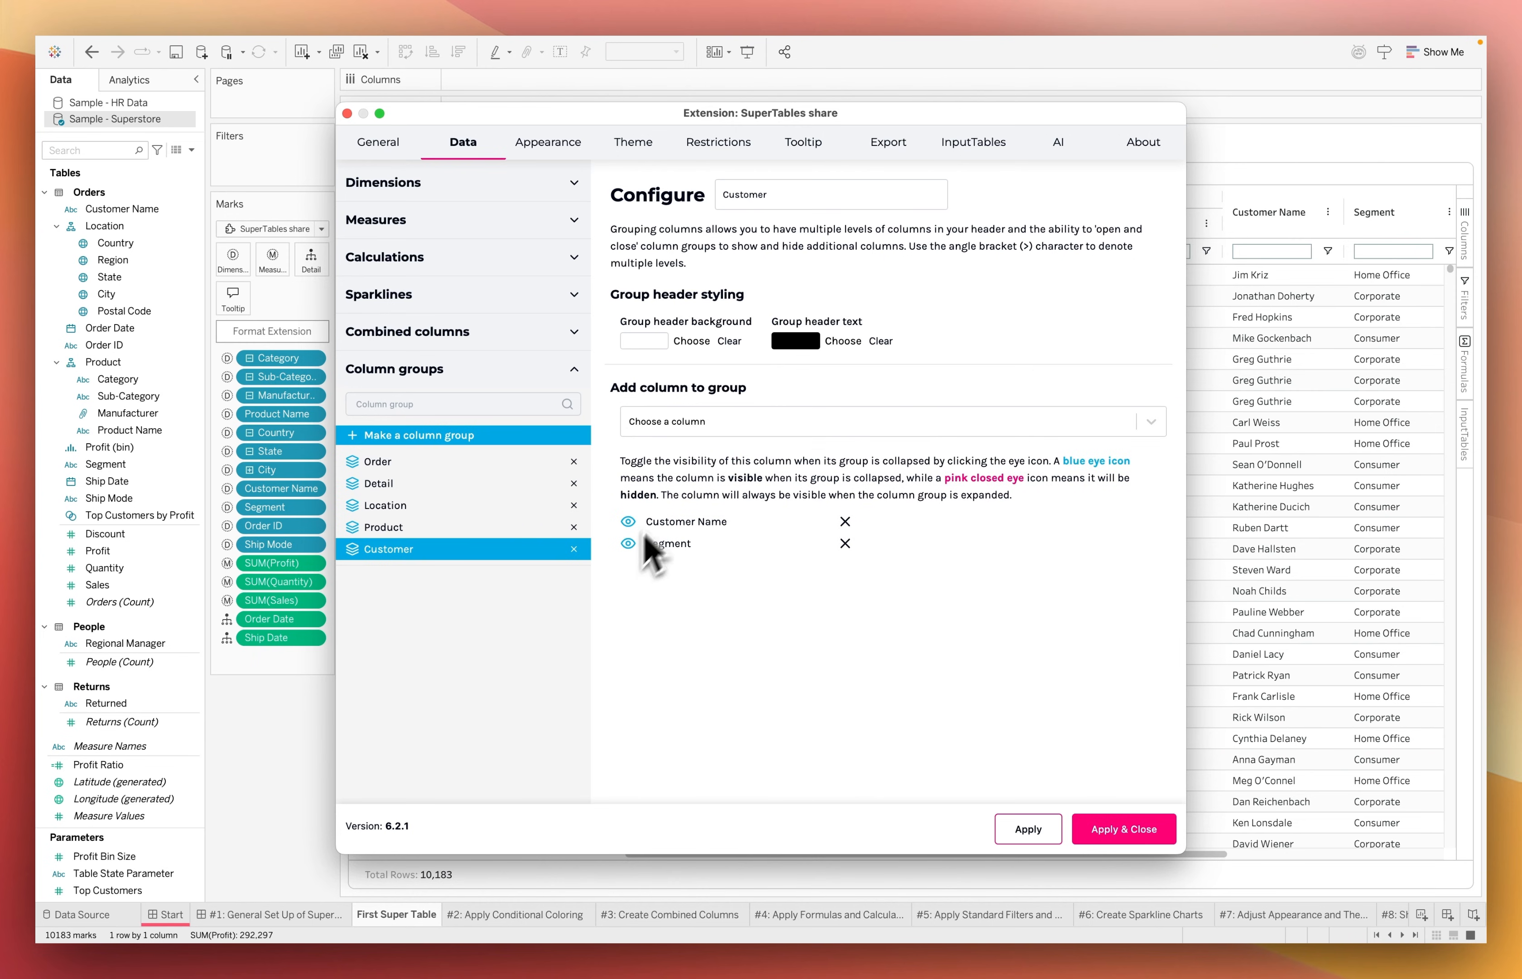
Keep only Product Name, Customer Name and Order ID visible in their collapsed groups, then apply the settings and close the configuration
click(510, 527)
click(429, 505)
click(451, 483)
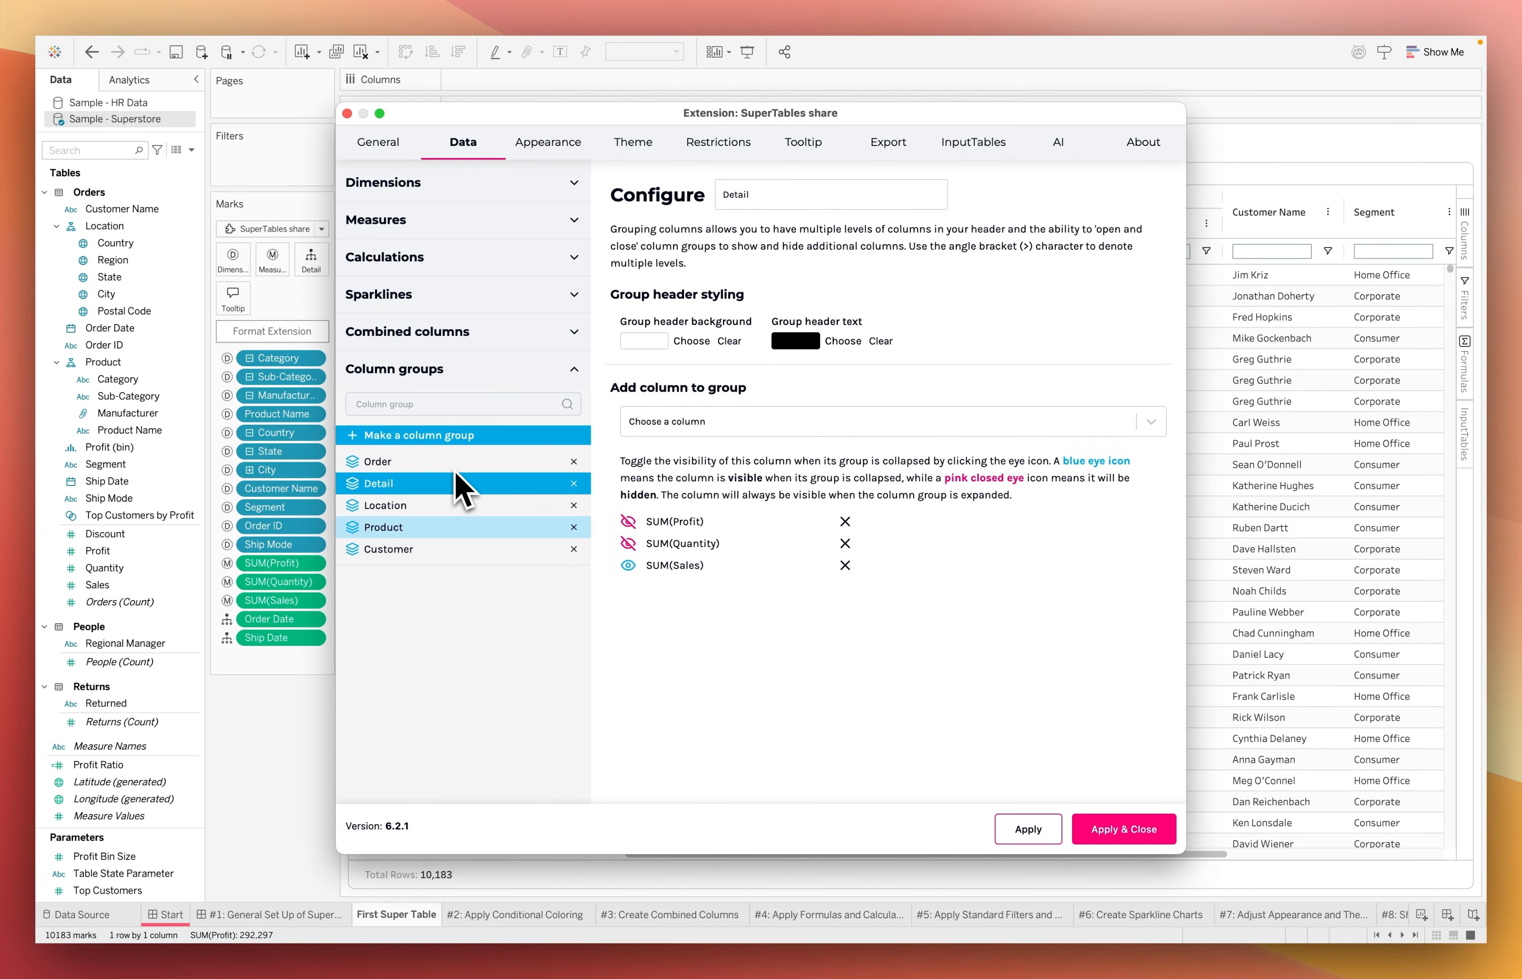
click(441, 461)
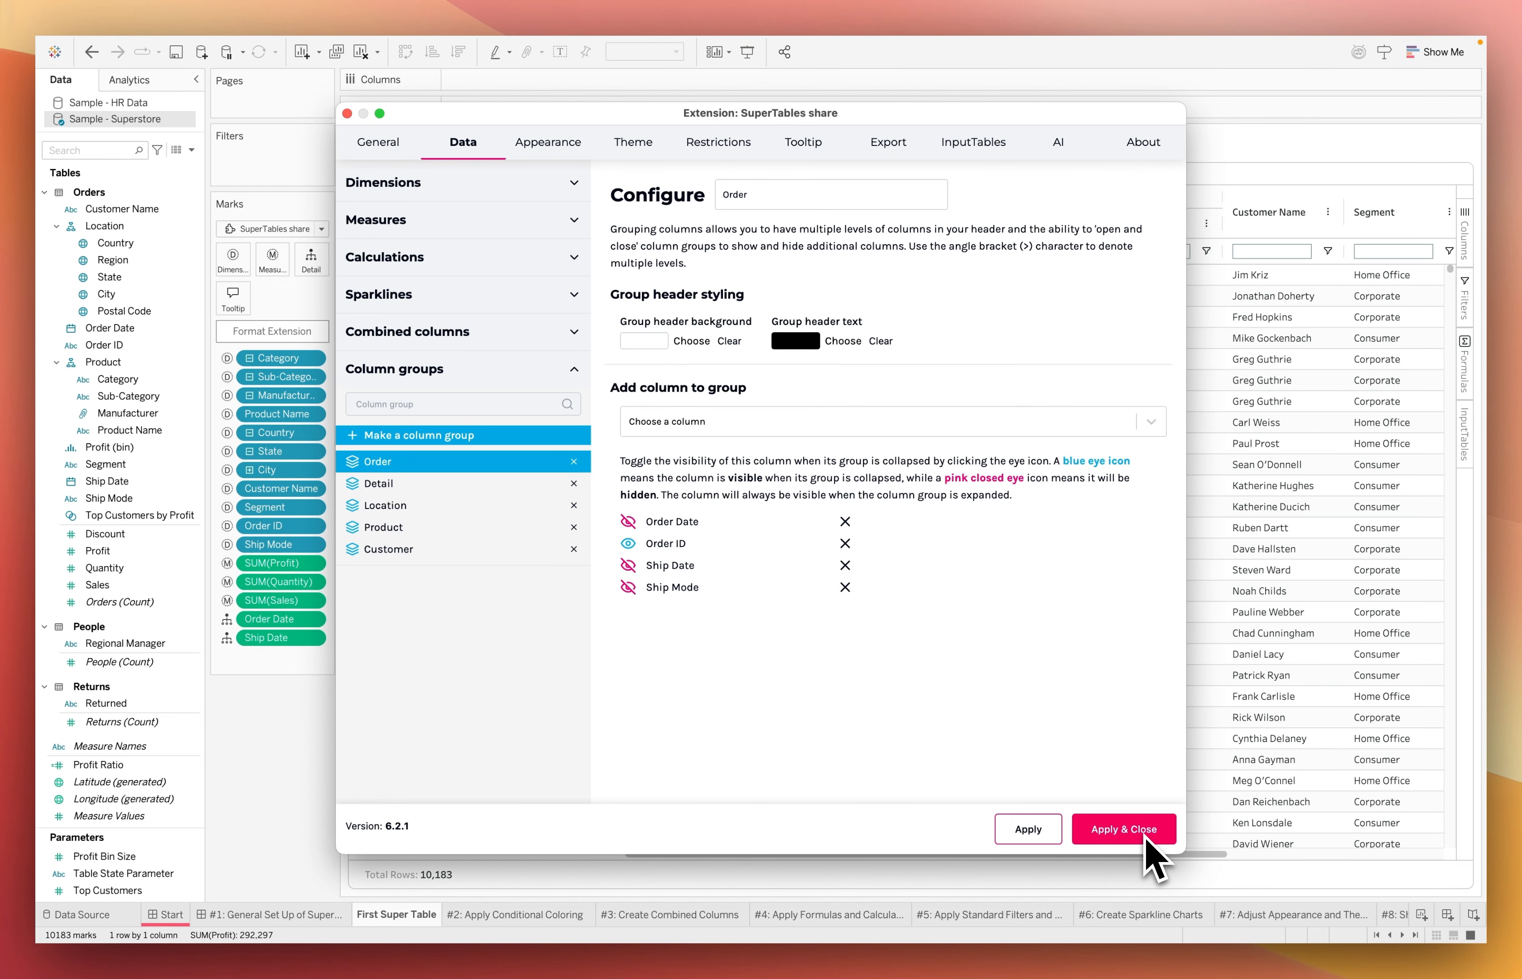
click(1123, 829)
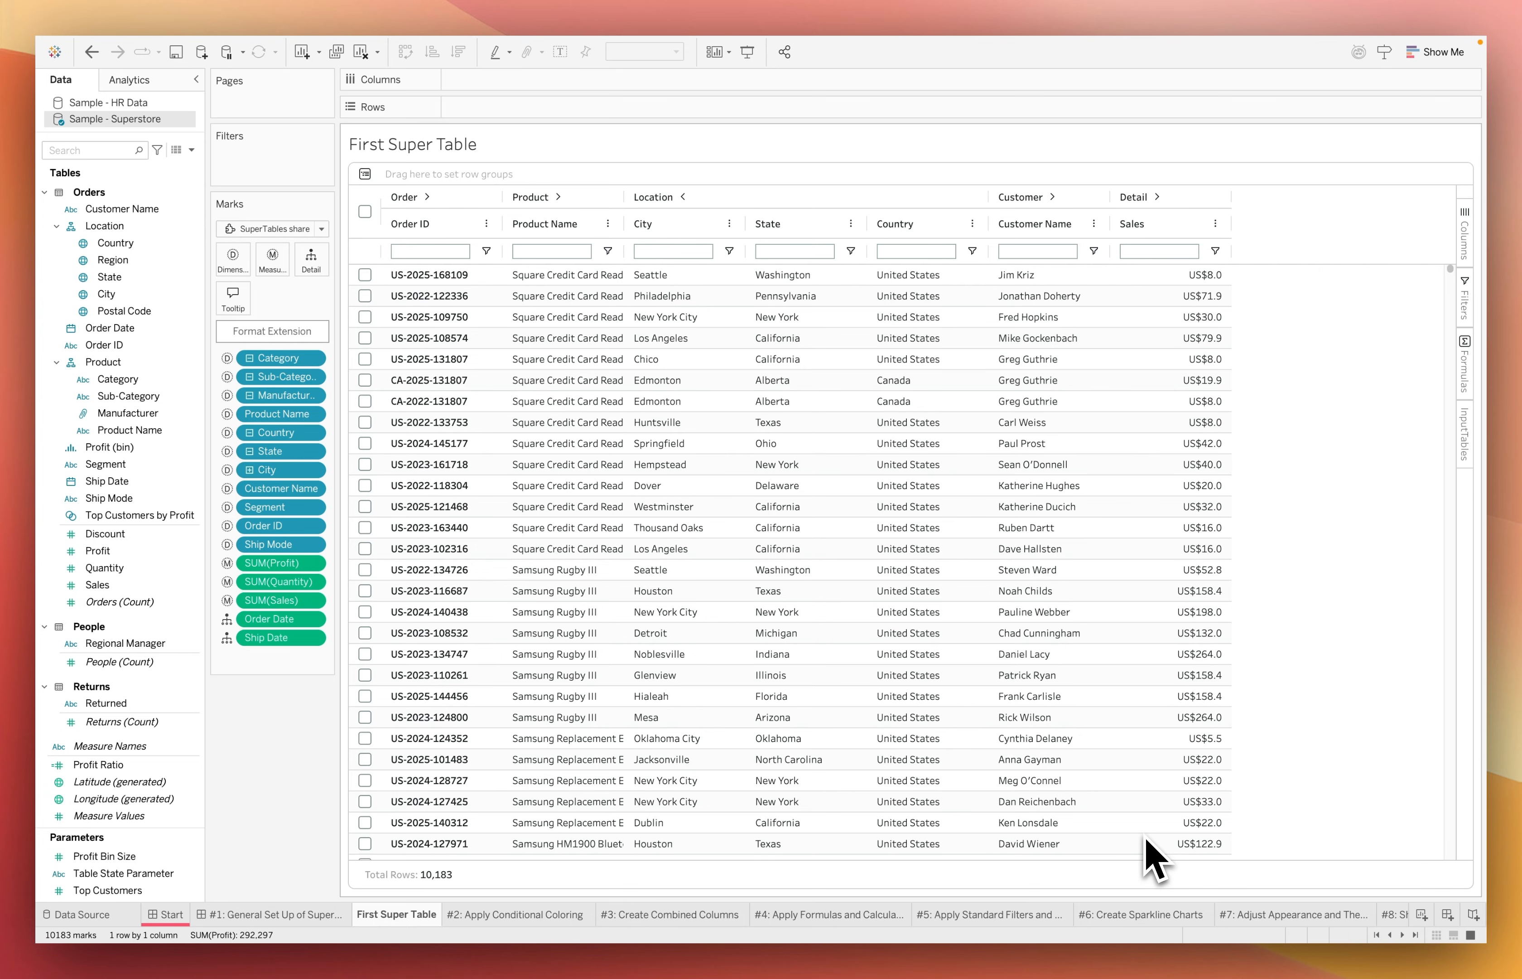
Expand and collapse the Order and Product column groups in the table header to test them
click(427, 196)
click(427, 196)
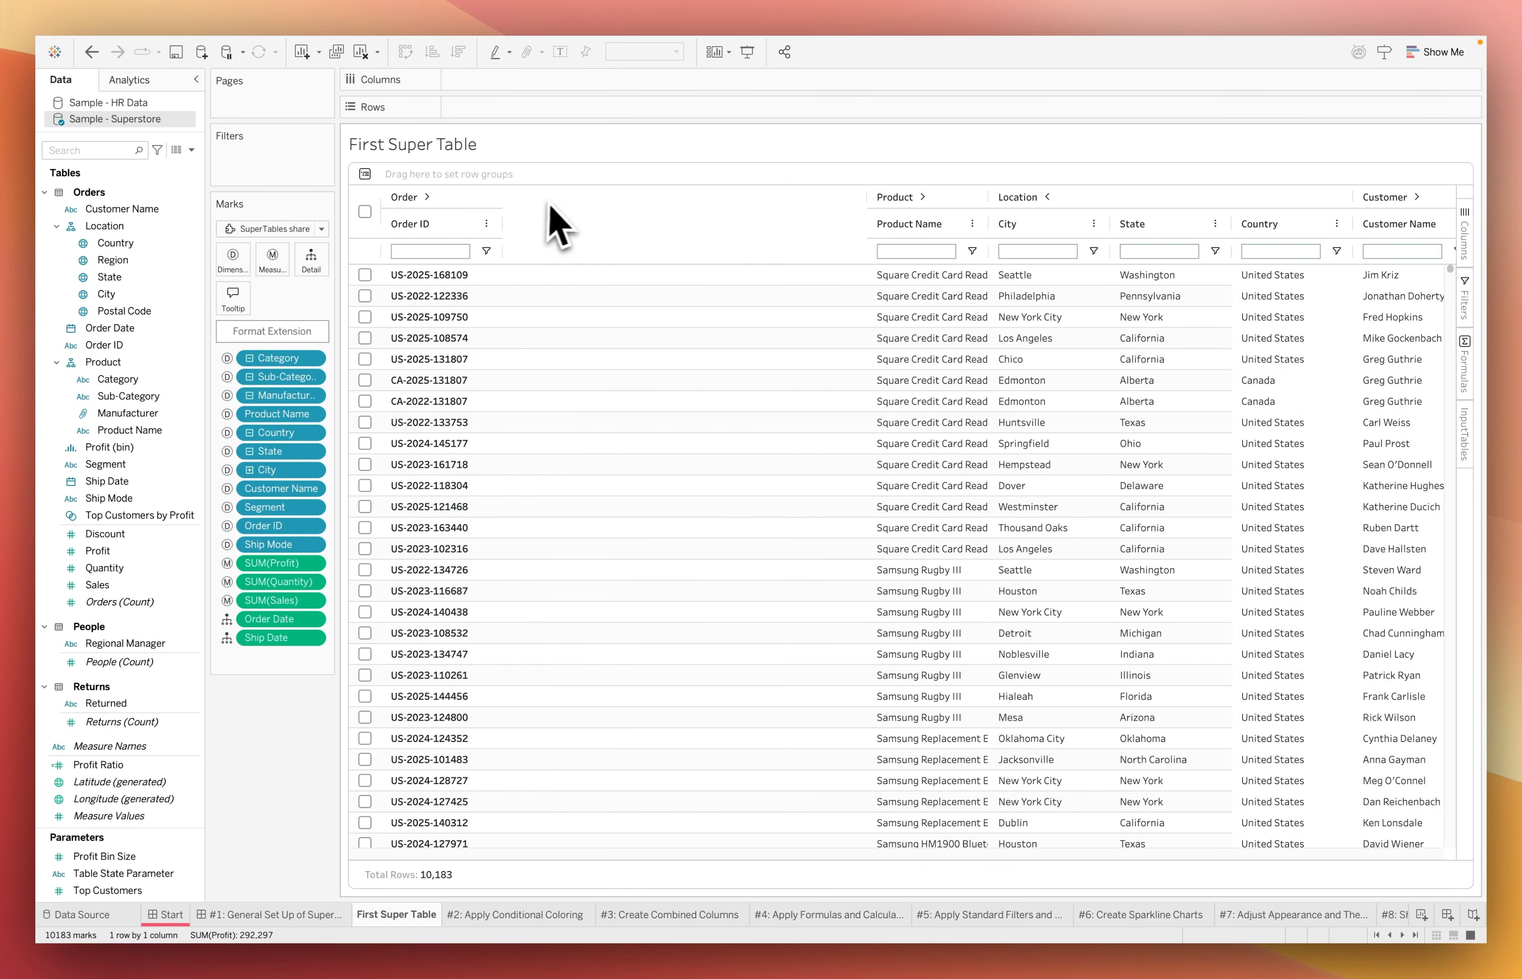
click(559, 197)
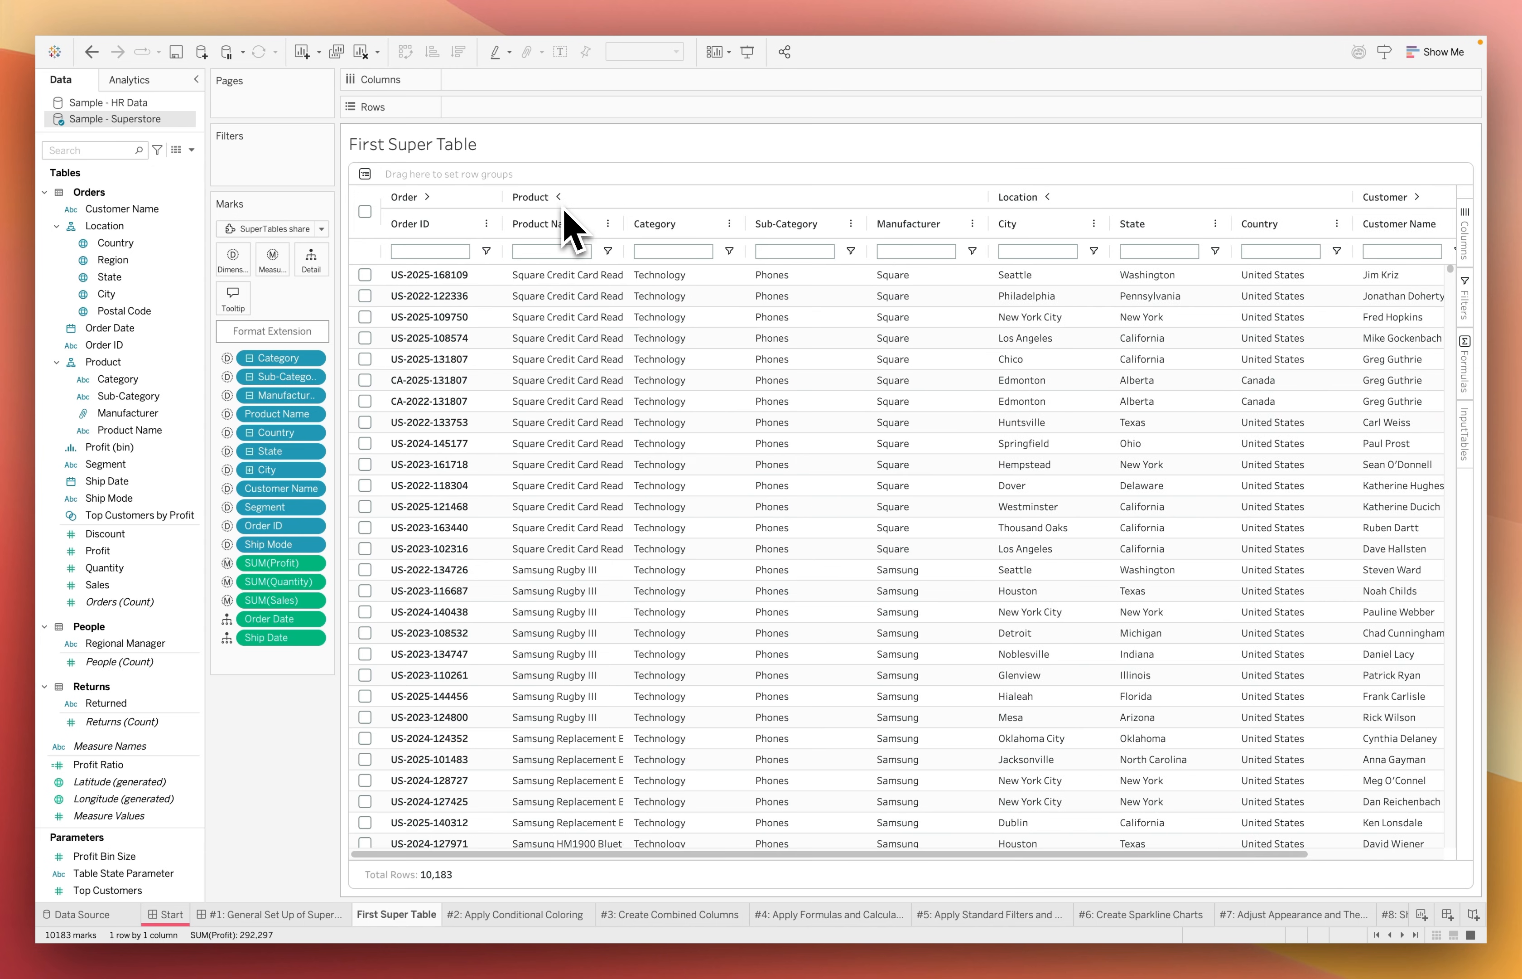
click(558, 197)
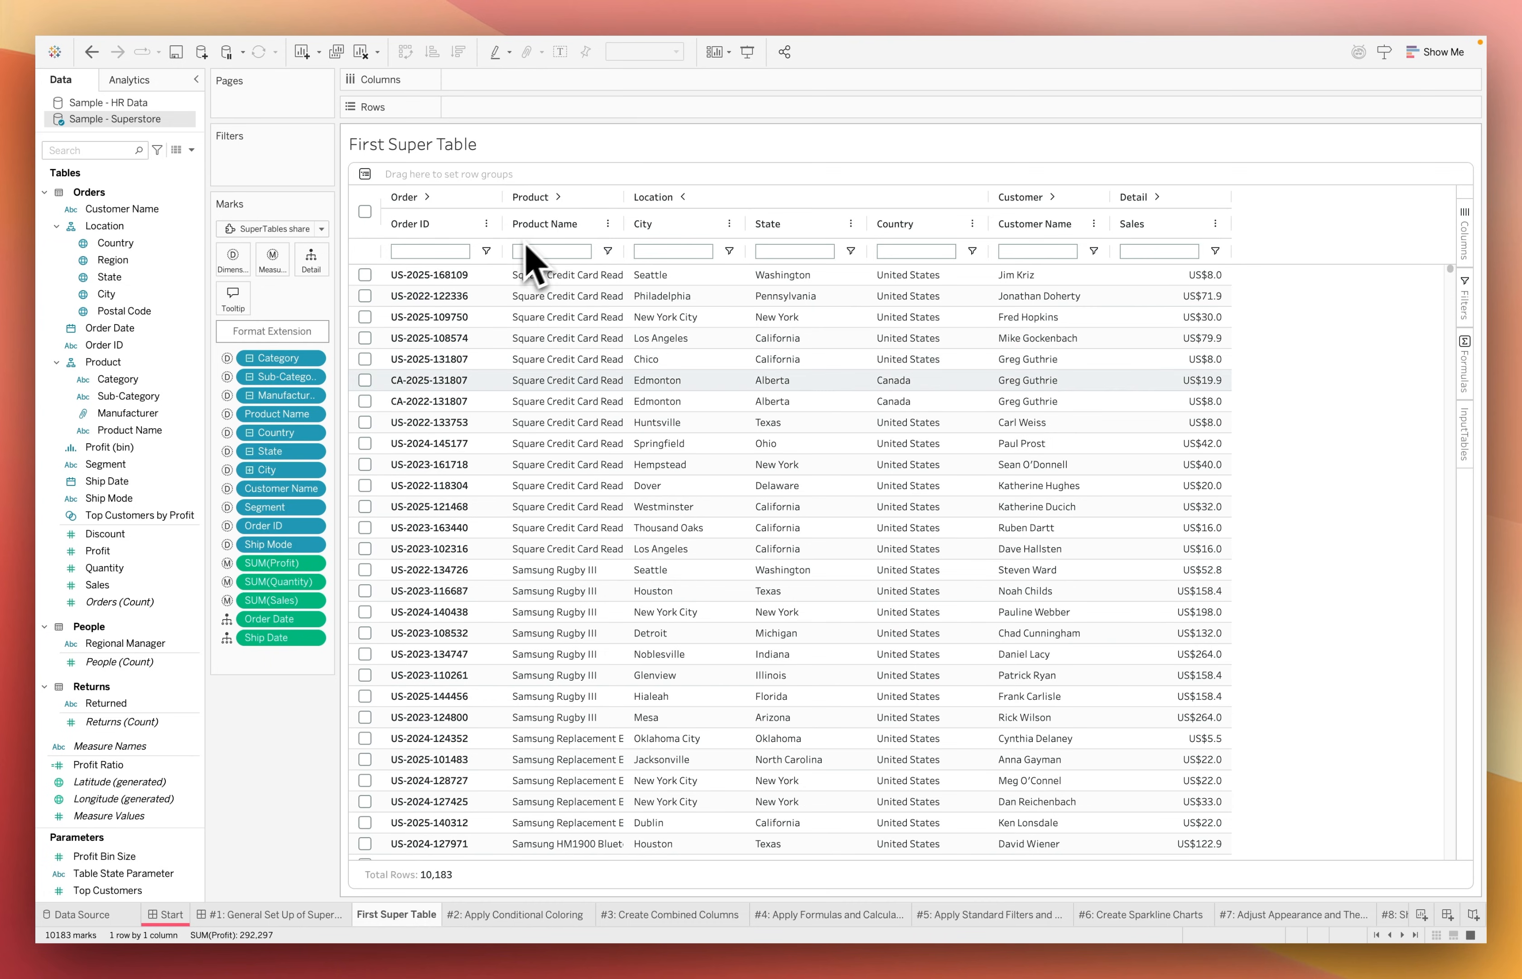
Create a new dashboard after the First Super Table sheet and place an Extension object on its canvas
right_click(409, 925)
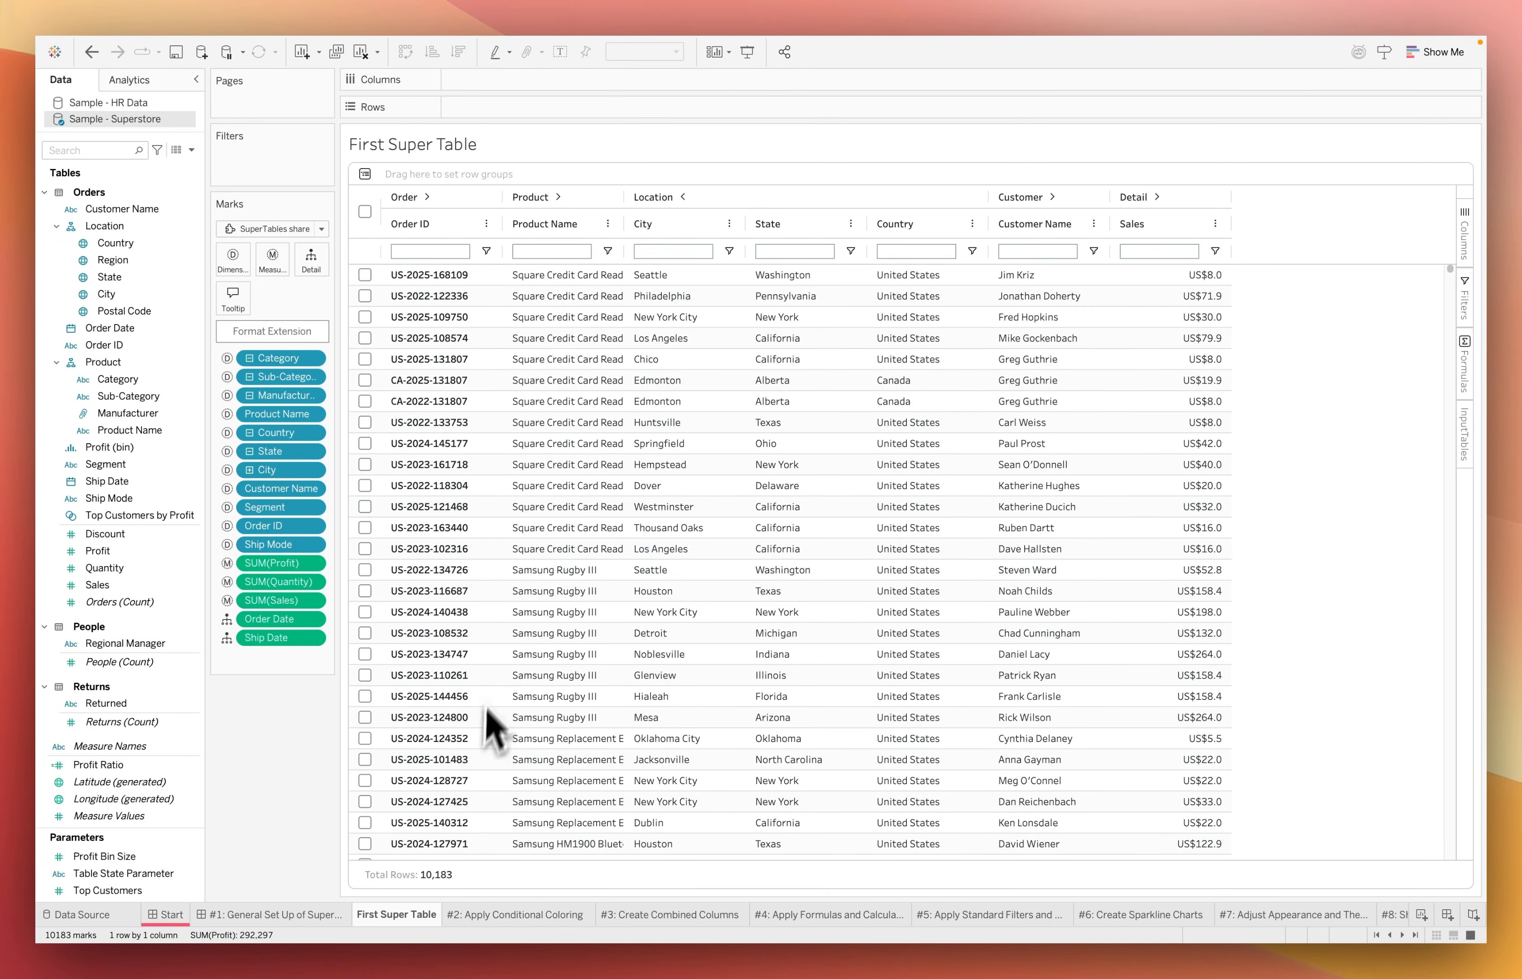
click(497, 662)
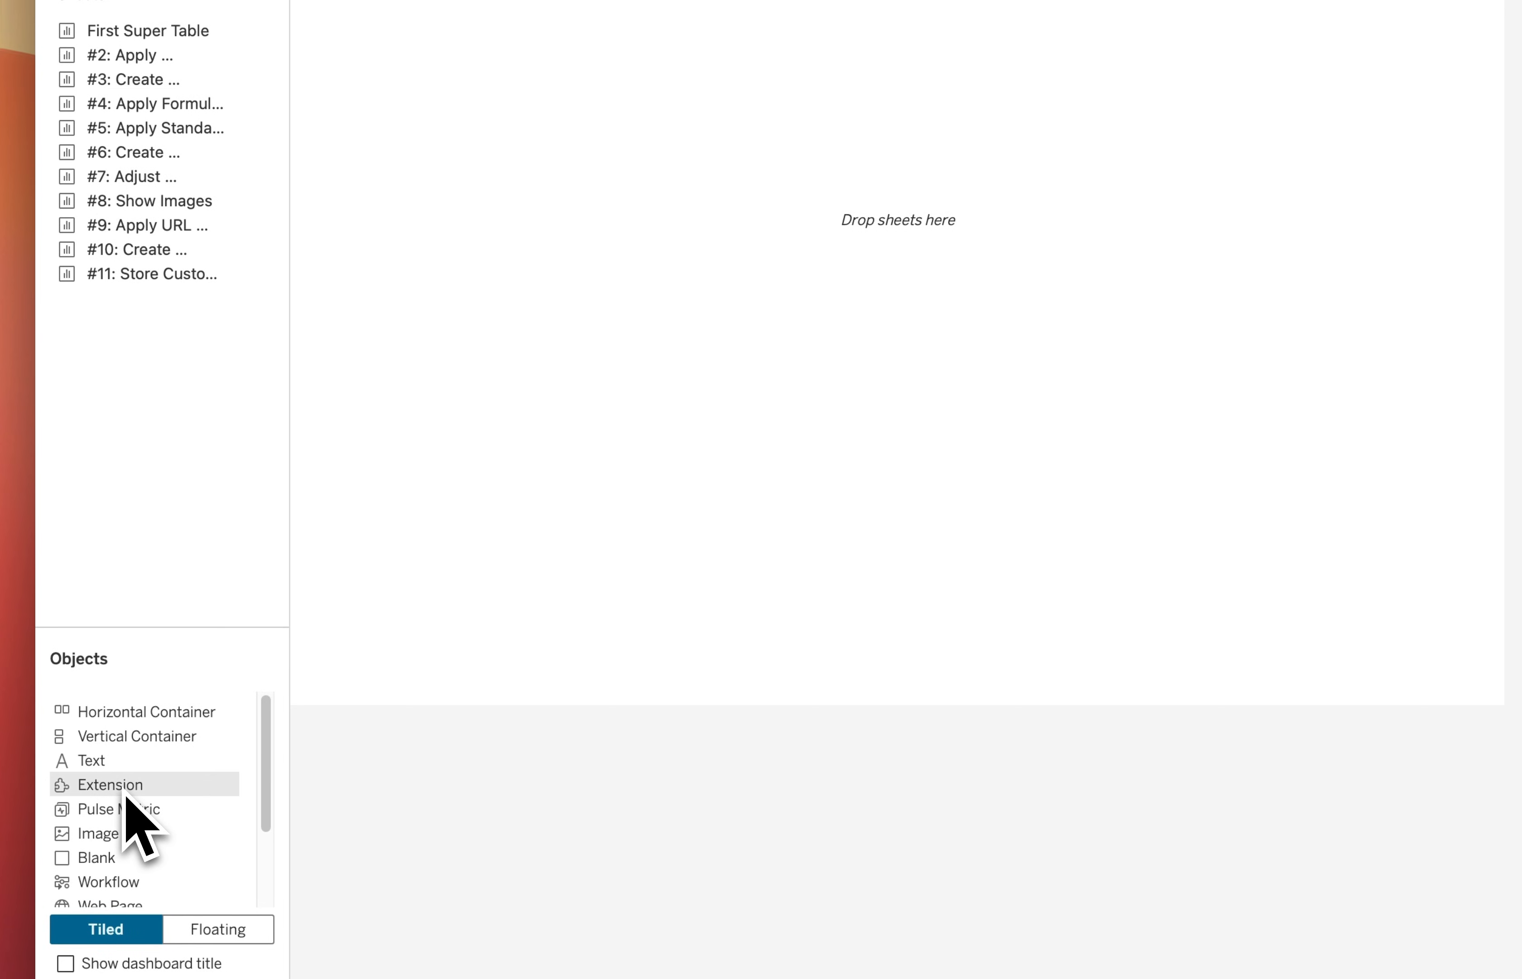
drag(125, 797, 763, 323)
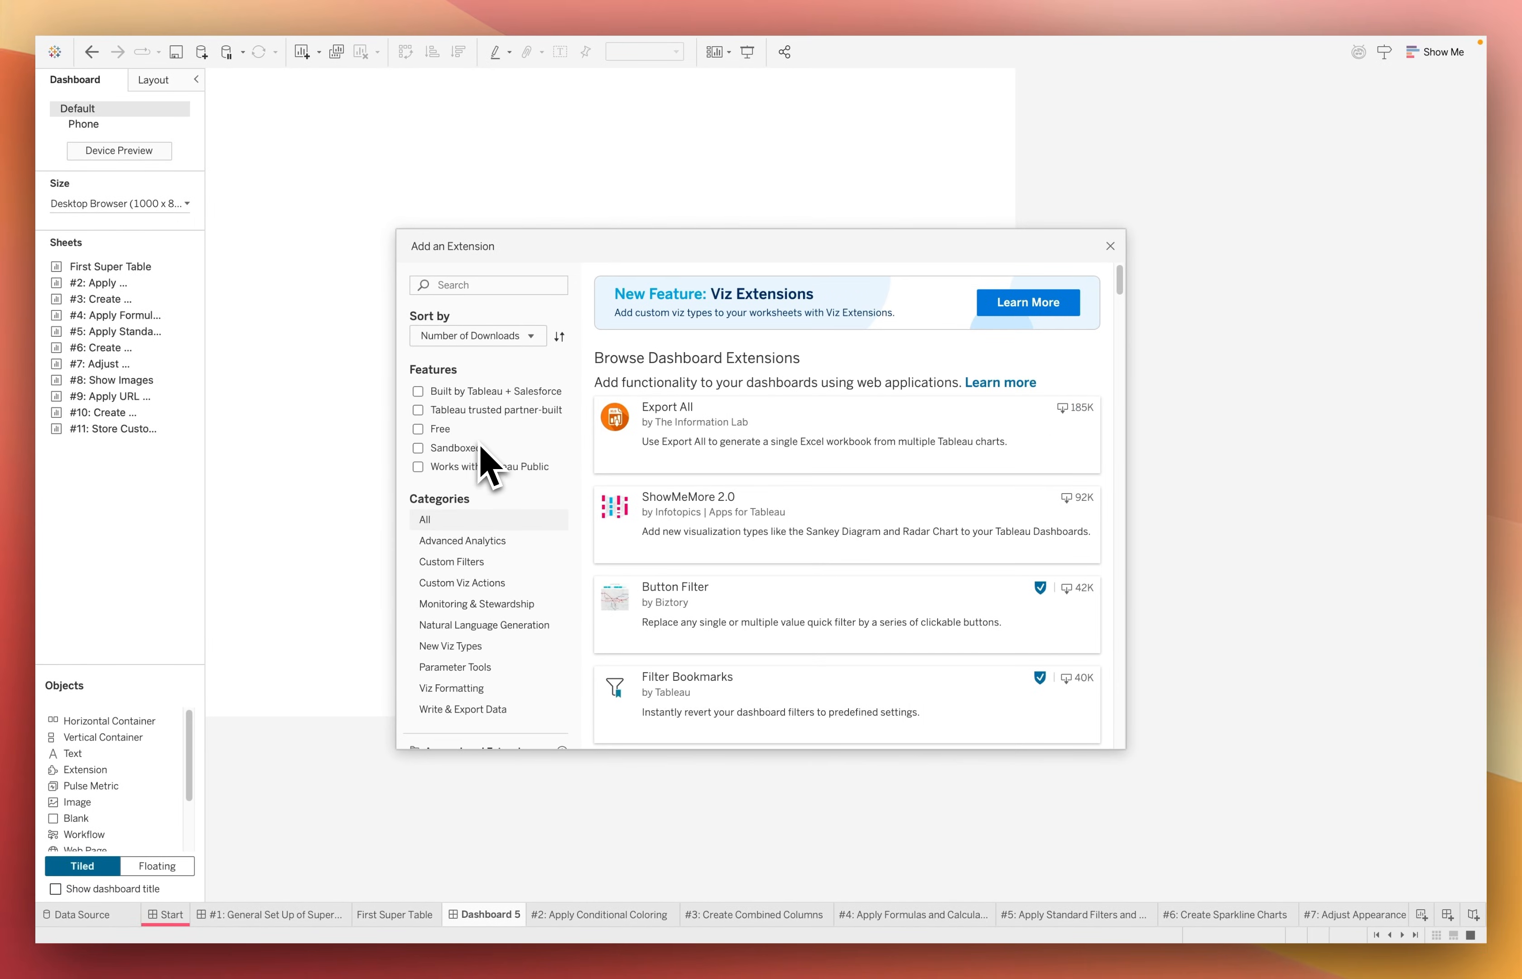
Load the local extension file super-tables-share-production.trex from the DB Extensions folder into the dashboard
scroll(479, 447, down, 10)
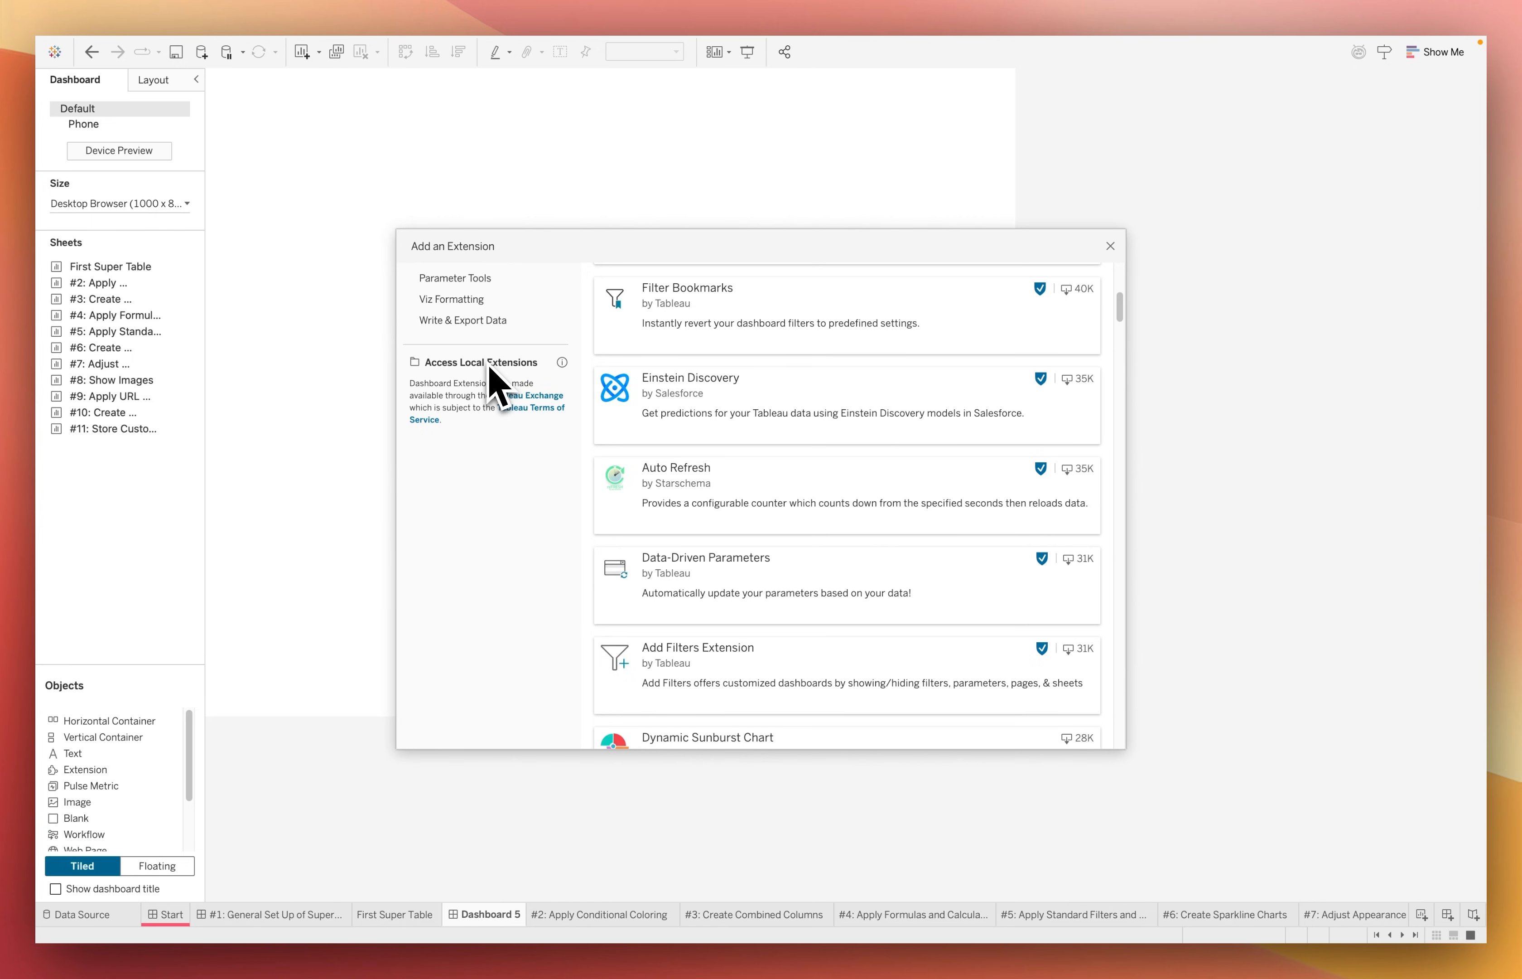
click(489, 365)
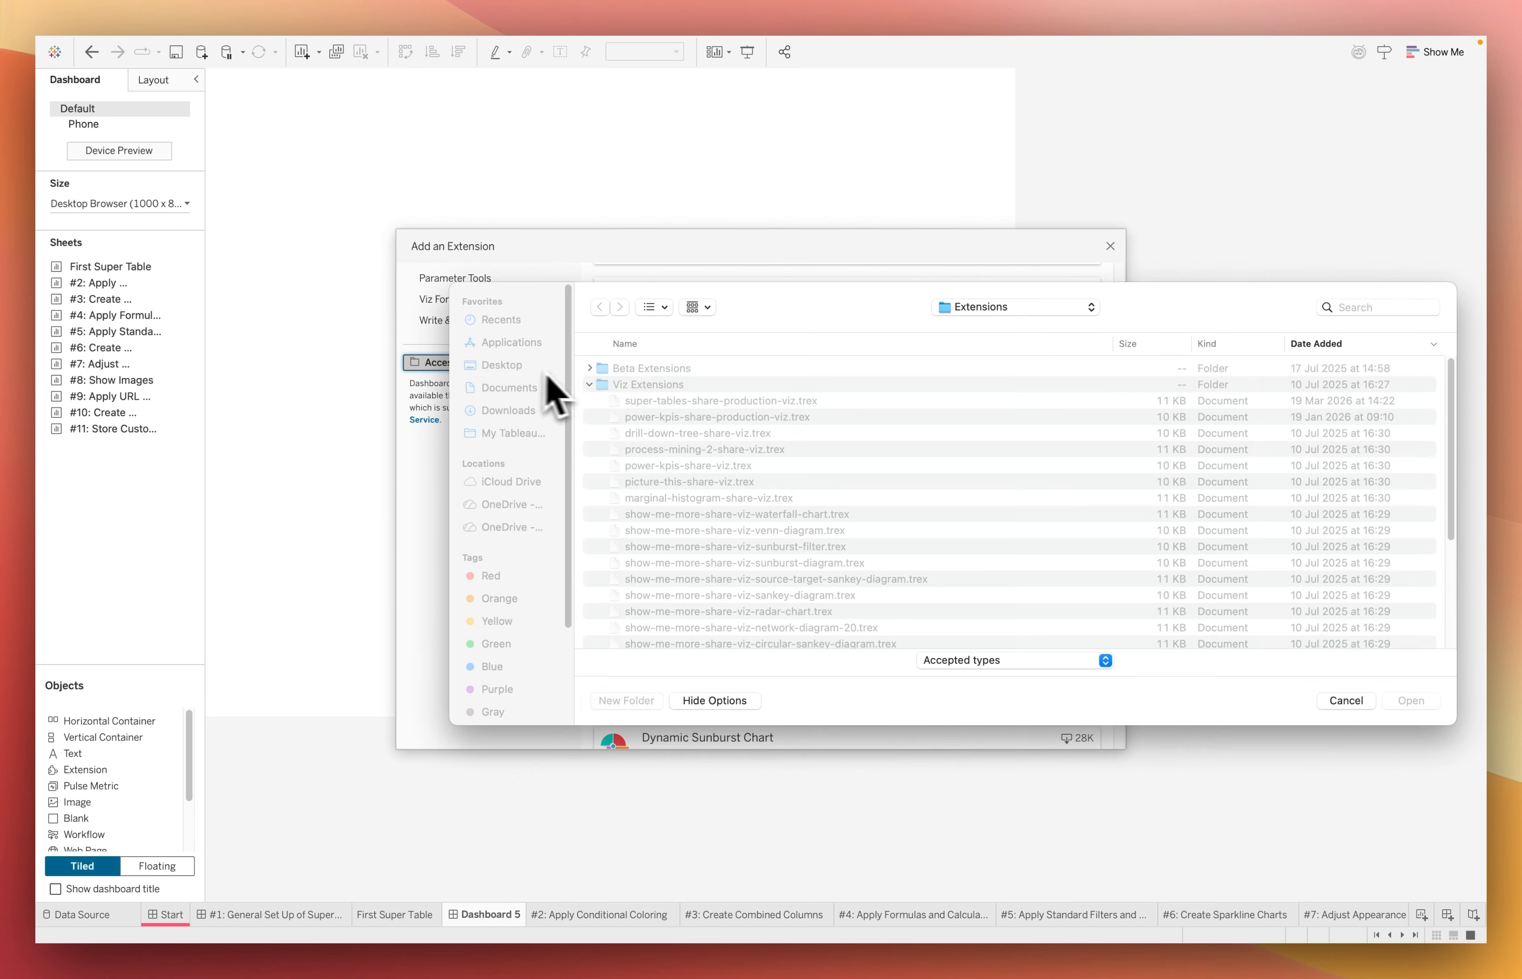
scroll(622, 434, down, 5)
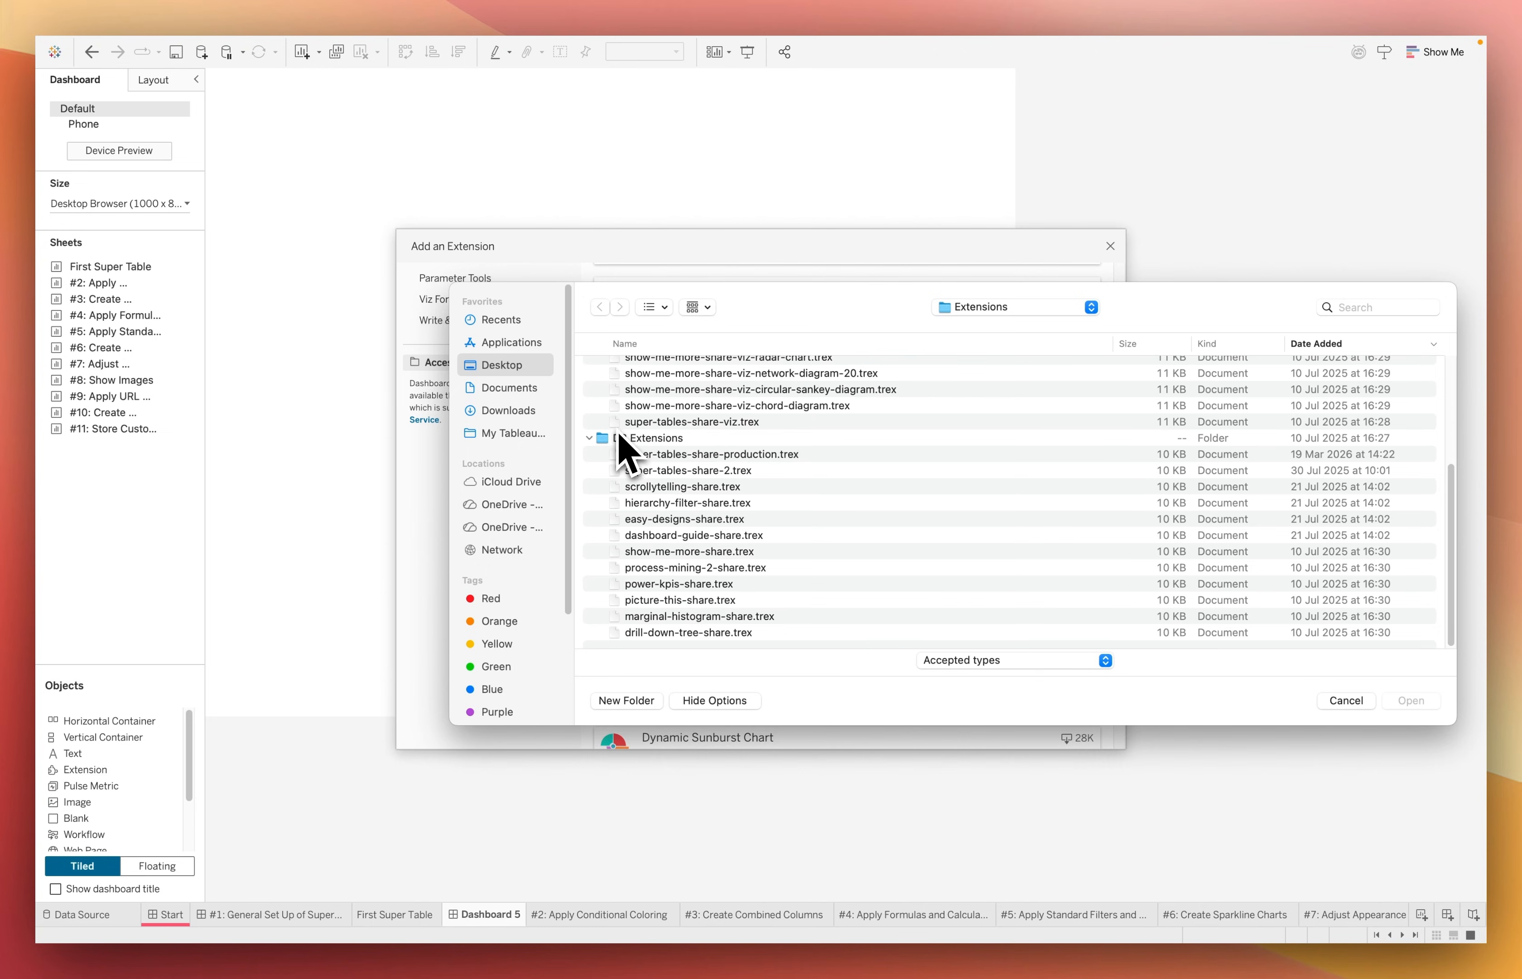
click(665, 455)
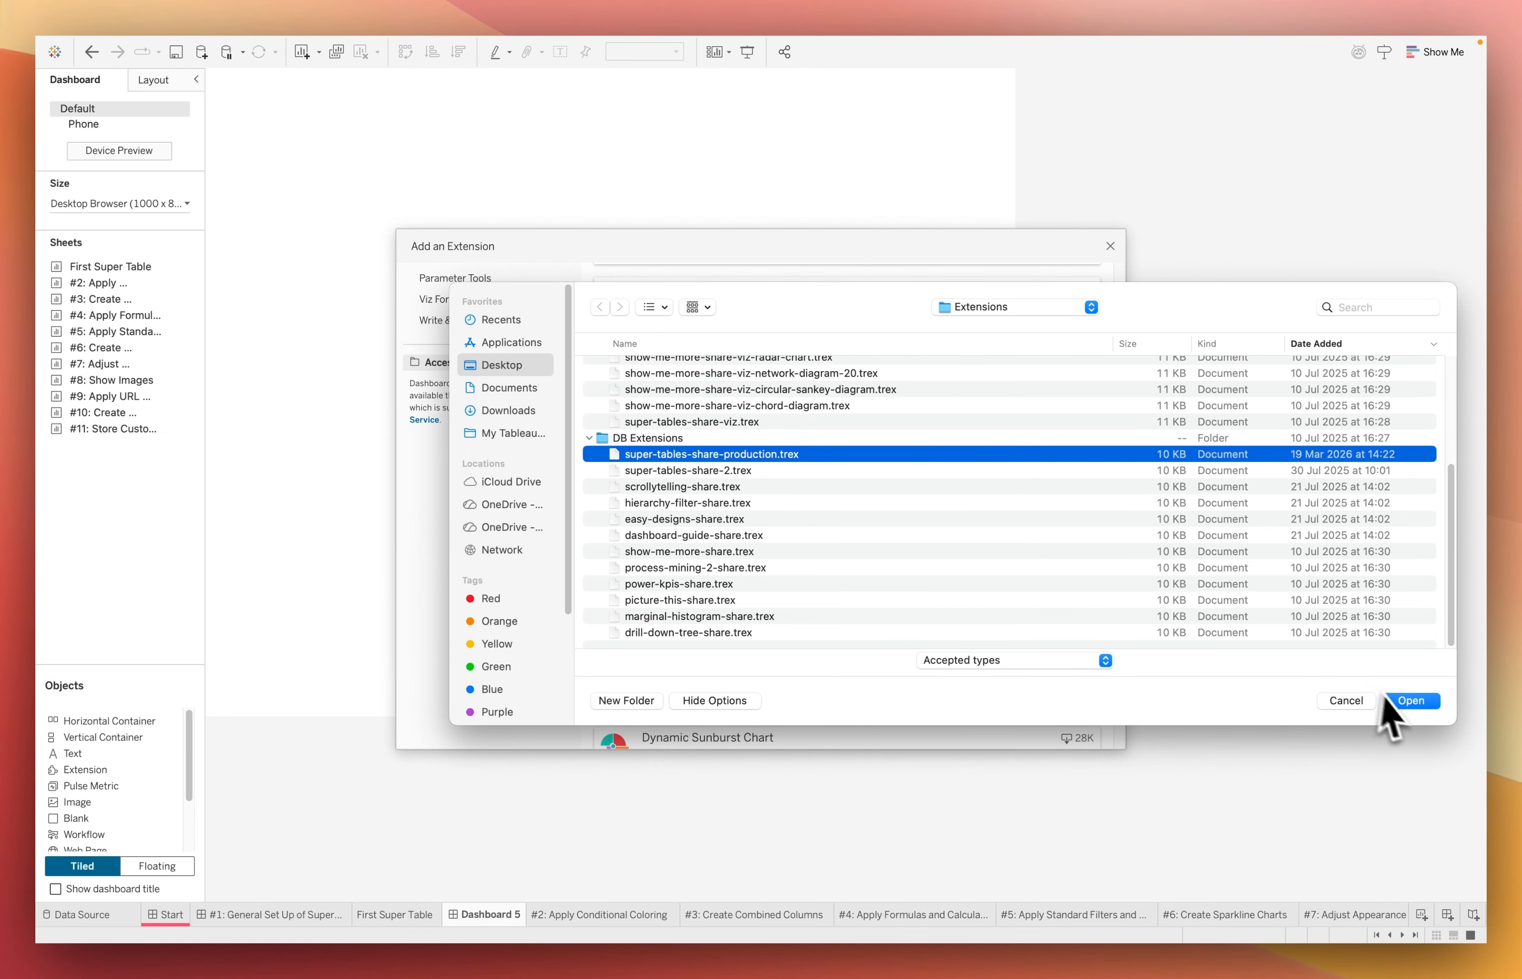
key(Return)
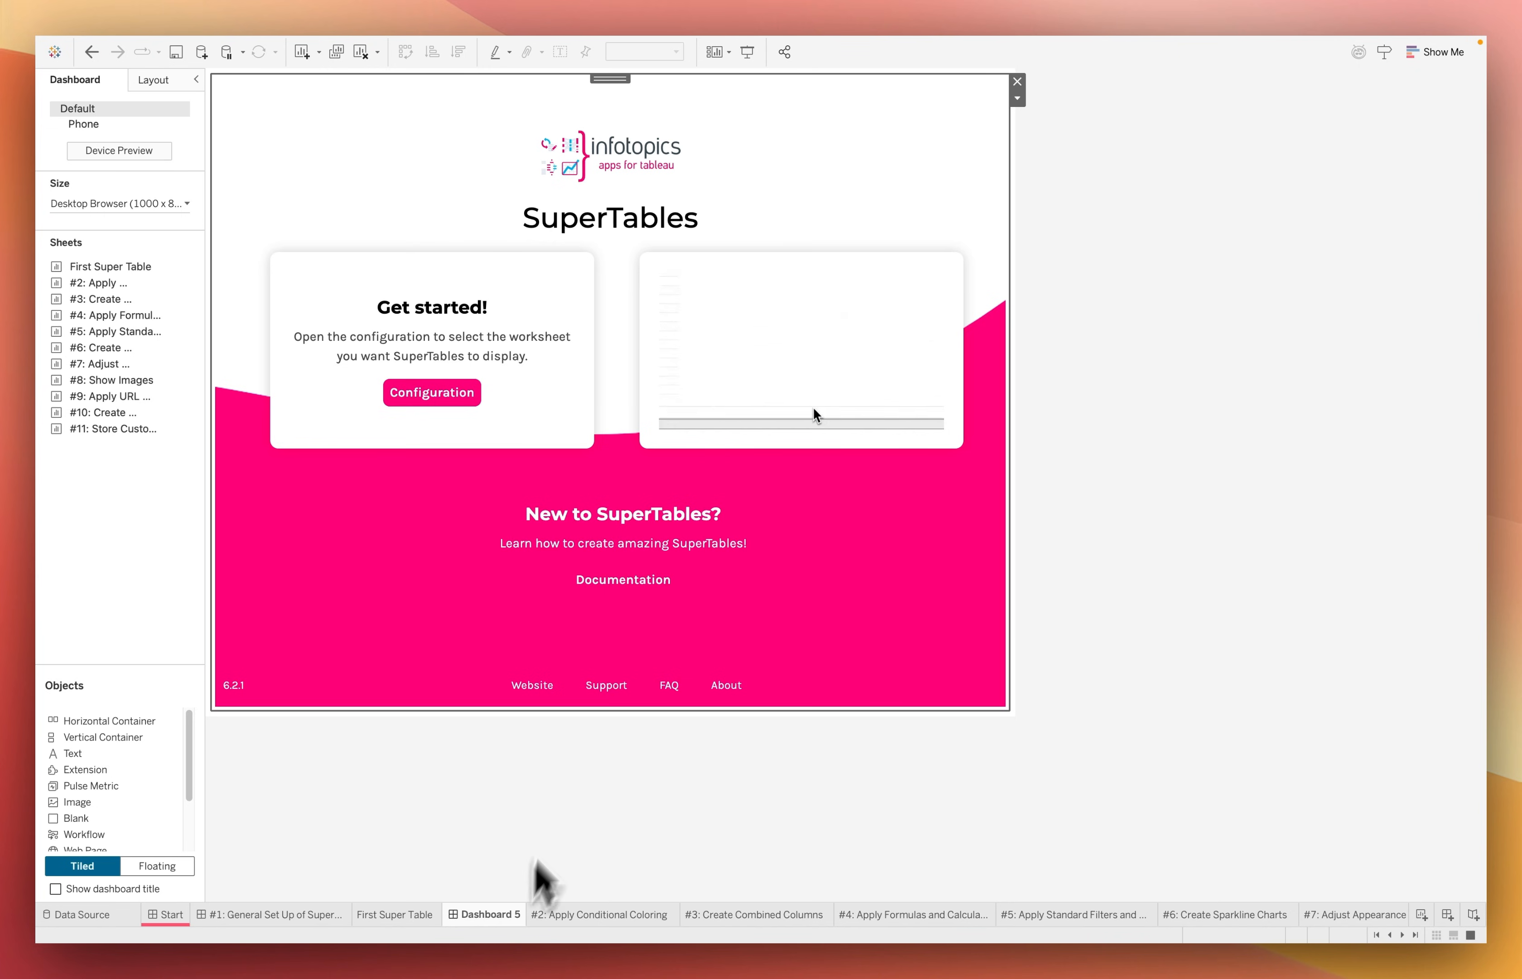
Create a new worksheet after Dashboard 5 and name it SourceSuperTables
right_click(500, 913)
click(578, 649)
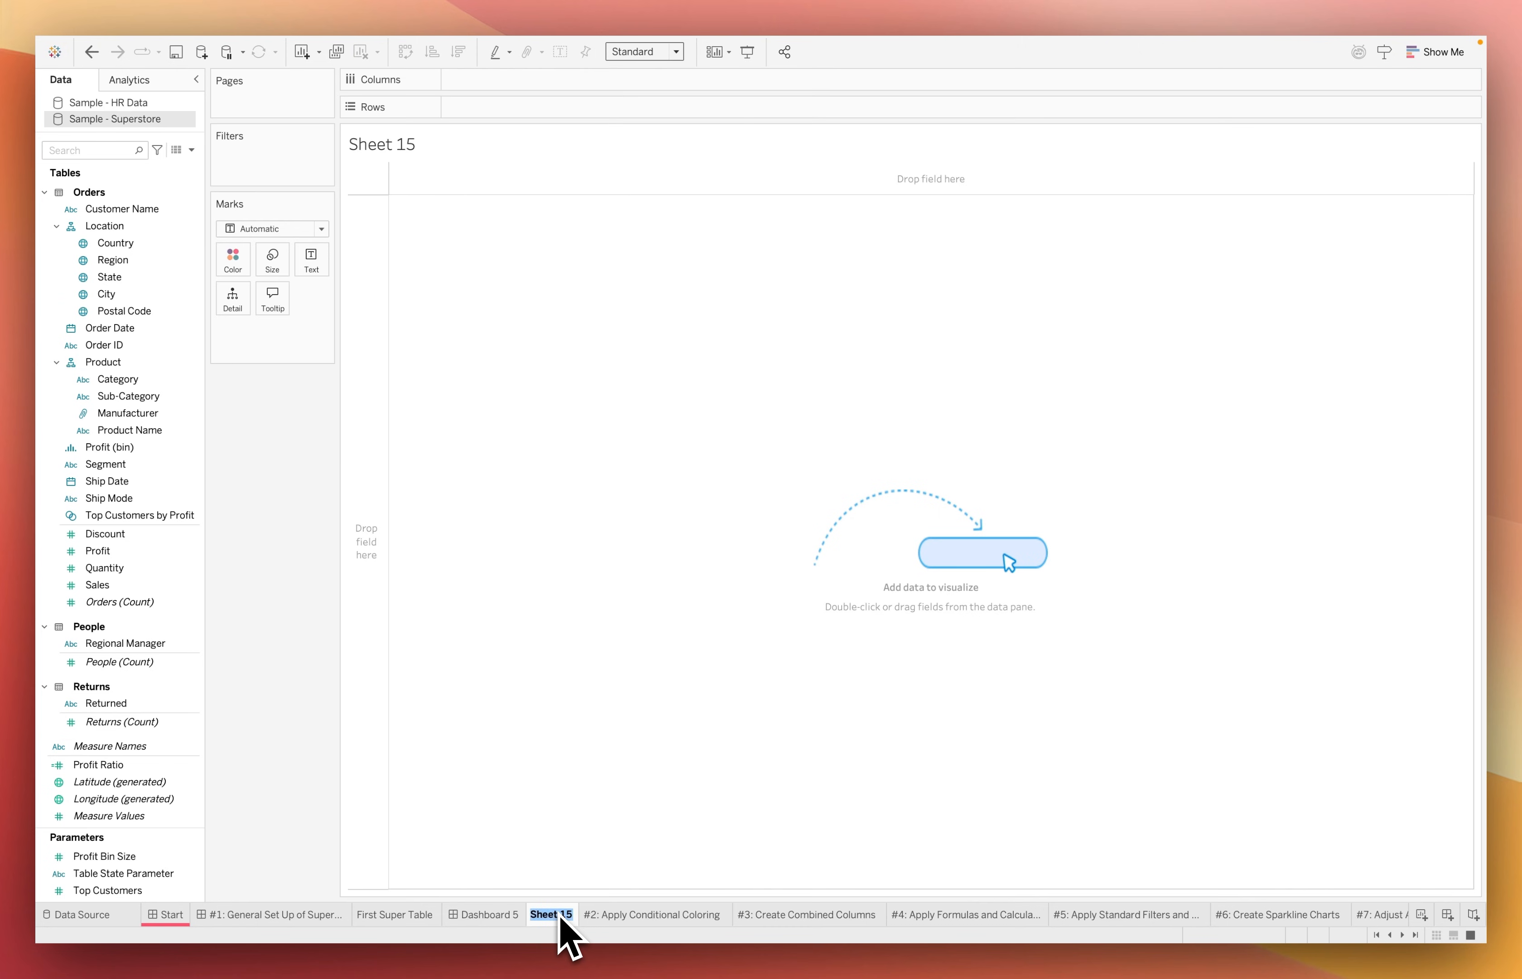
text(SuperTables)
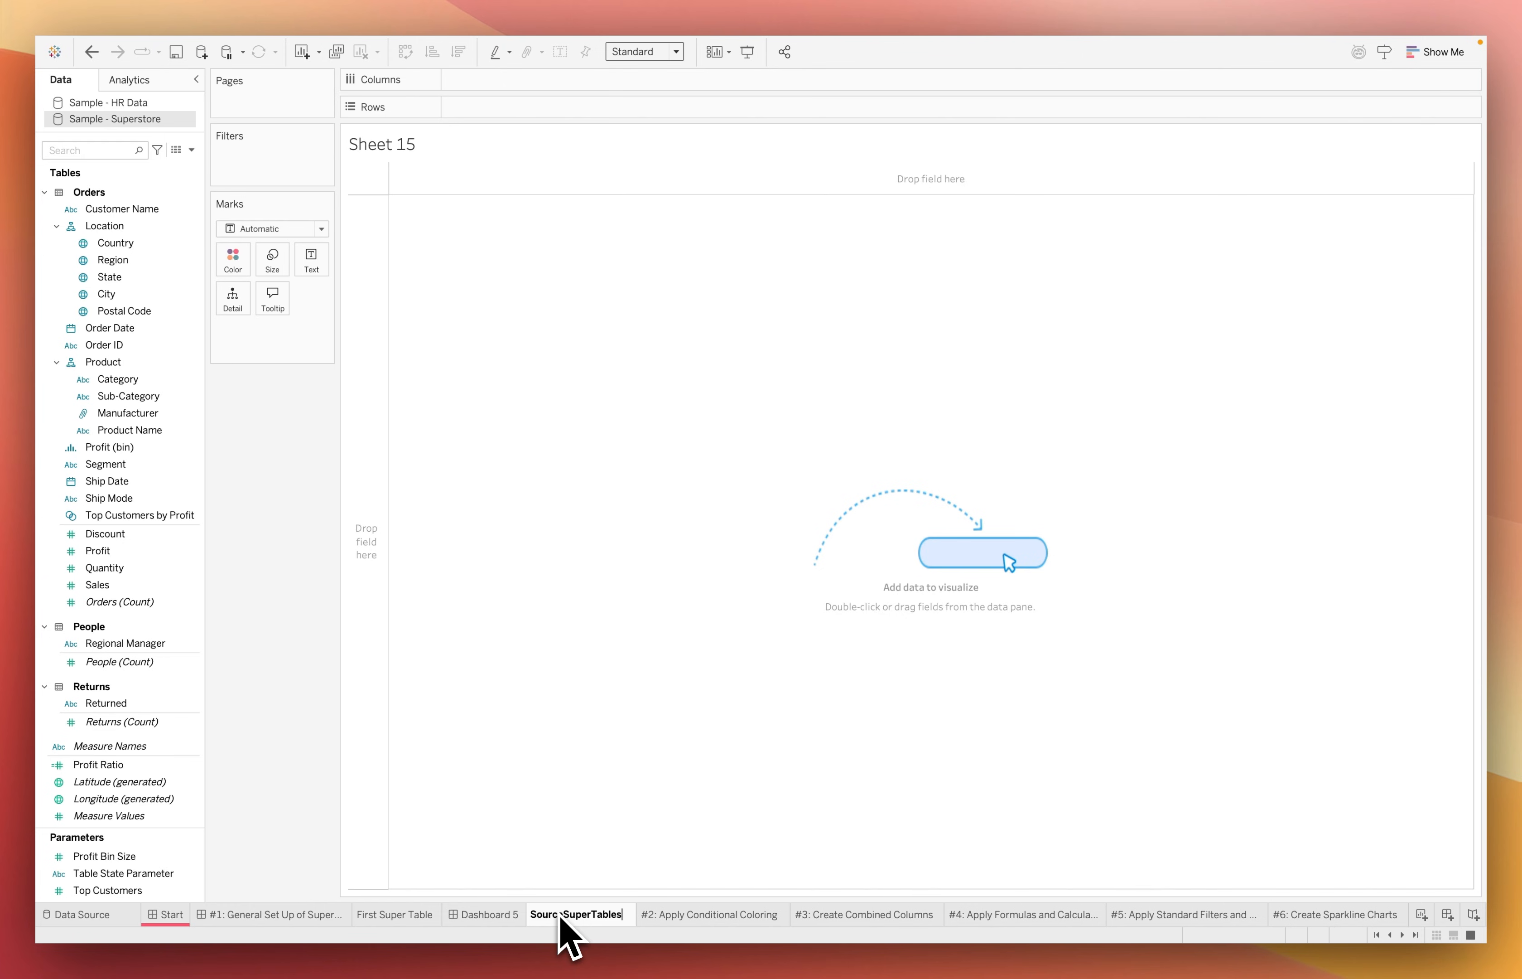
key(Return)
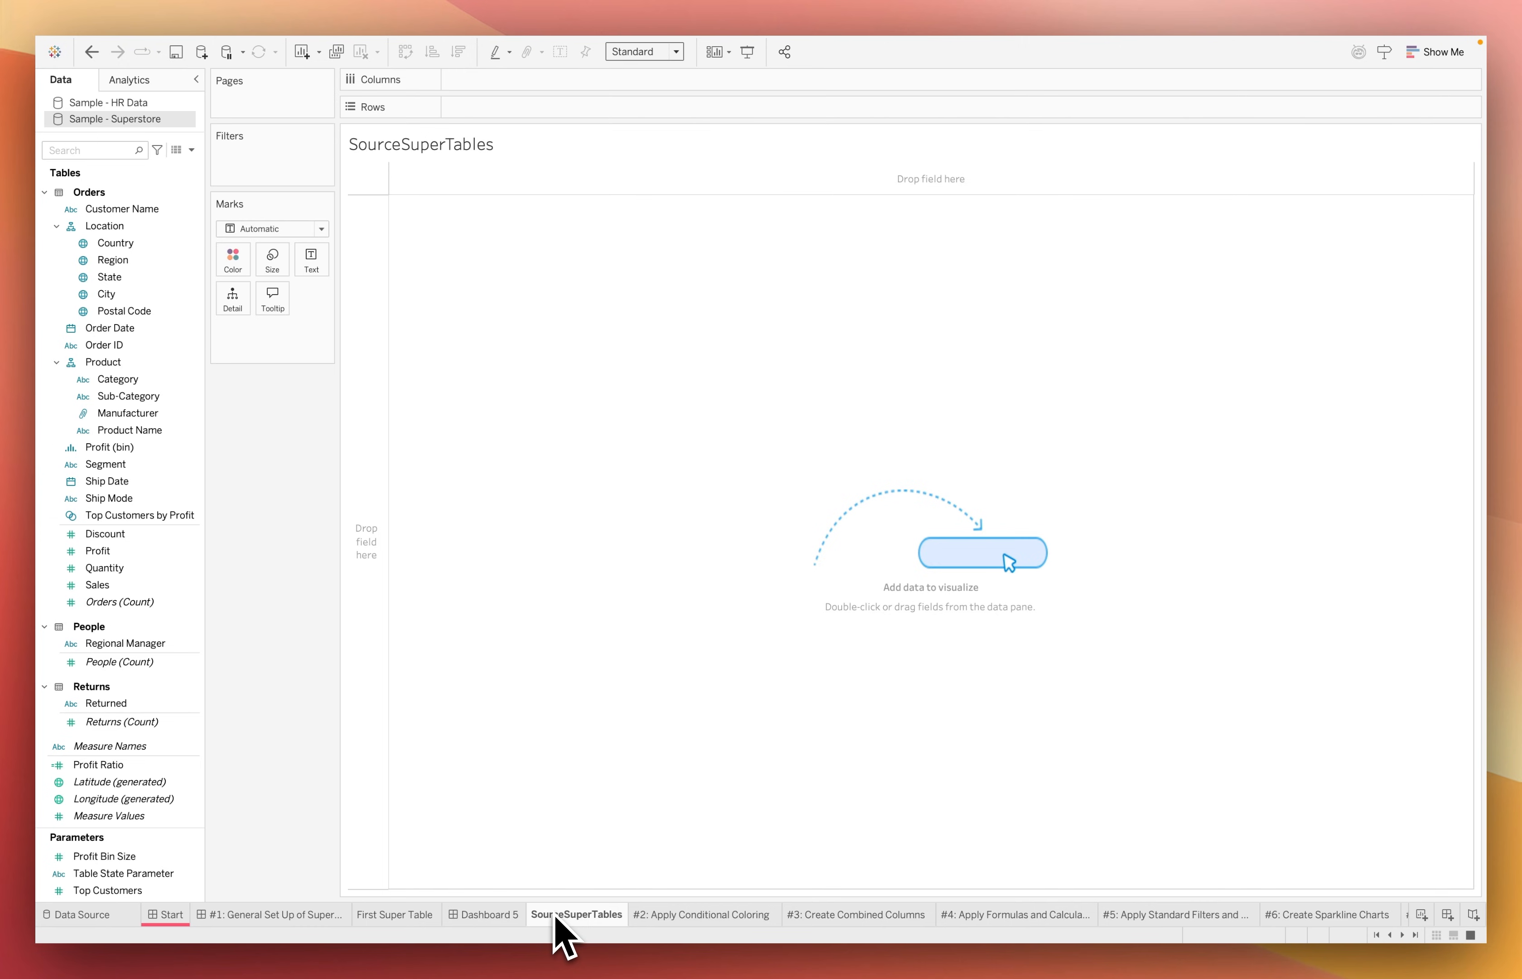
Add Order ID, Order Date, Ship Date, Ship Mode, Product Name, Manufacturer, Sub-Category and Category to the worksheet's Detail marks
click(103, 345)
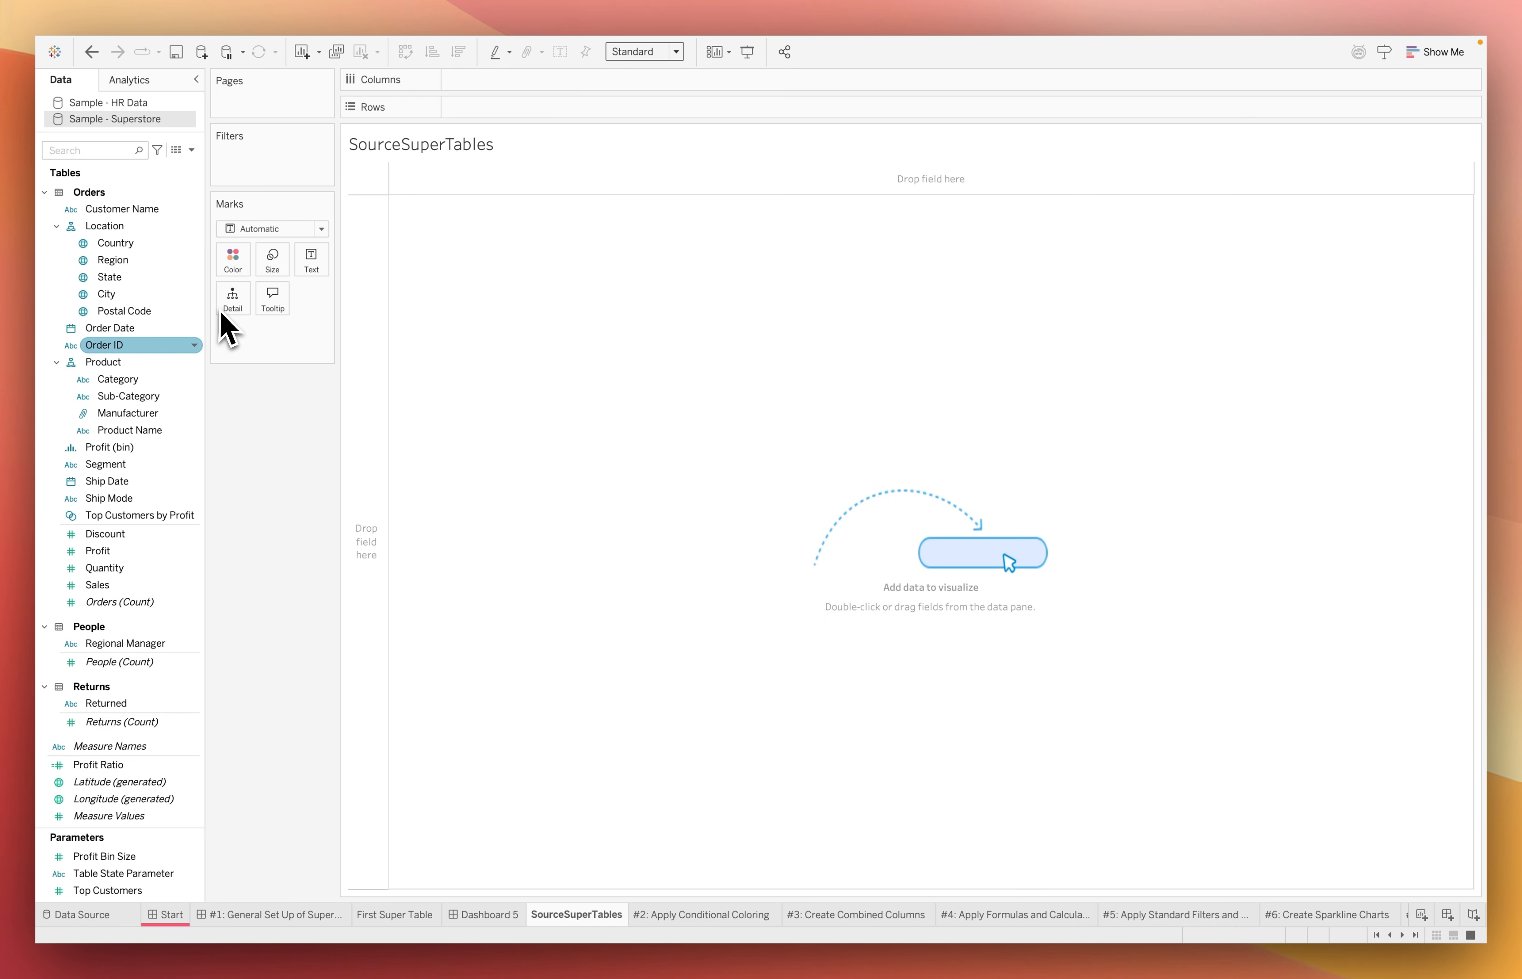
drag(220, 311, 221, 310)
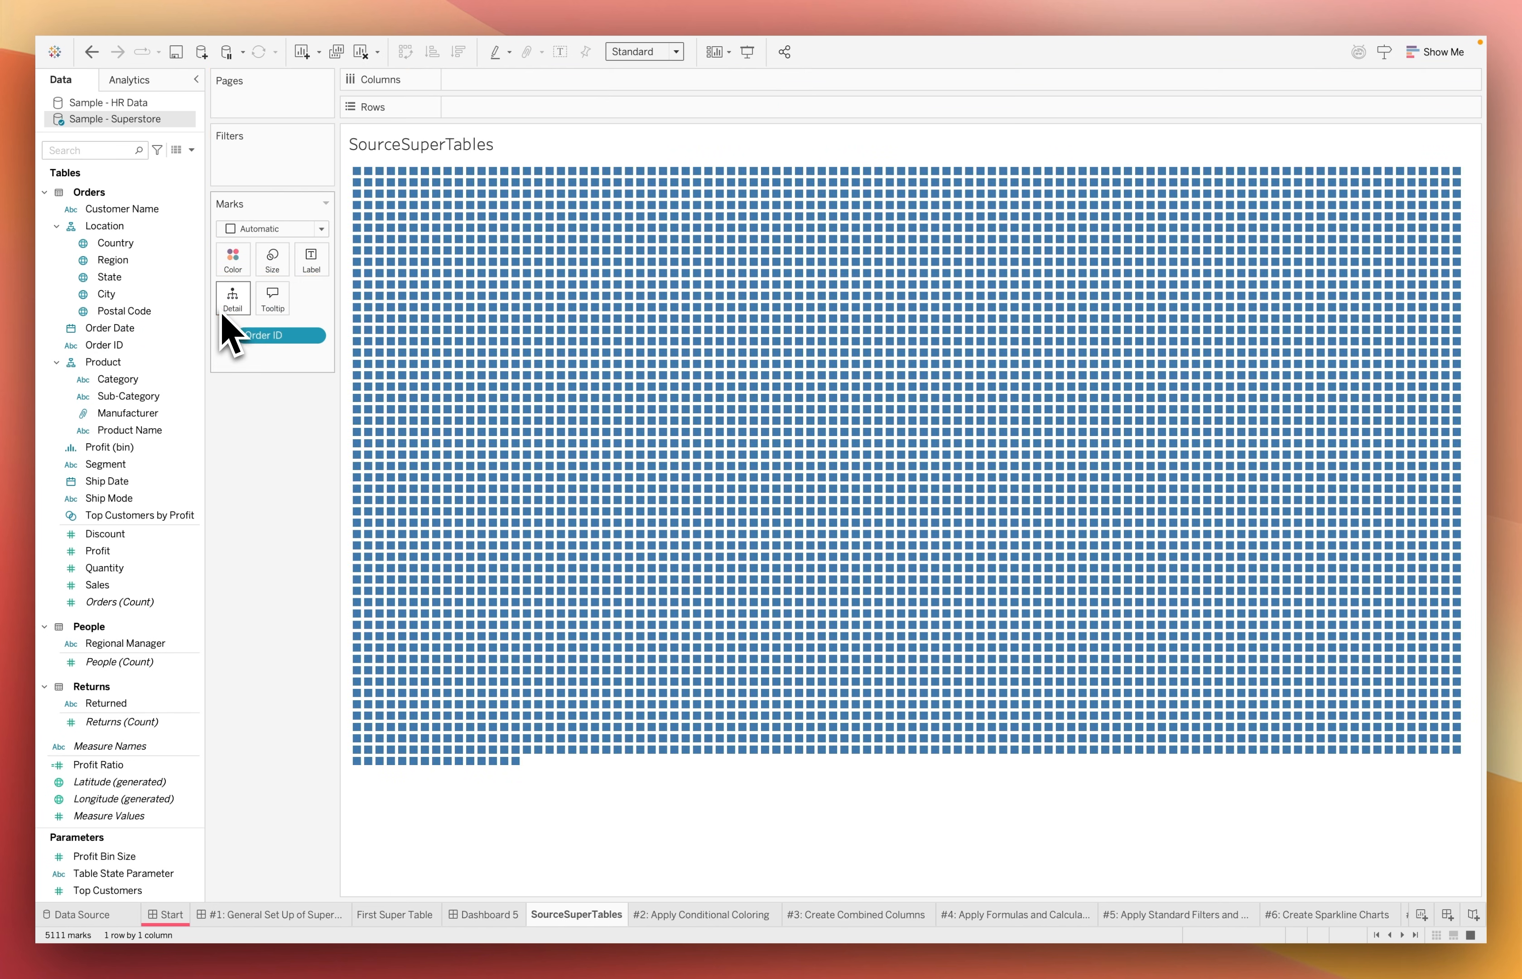
drag(109, 328, 238, 332)
drag(105, 464, 231, 312)
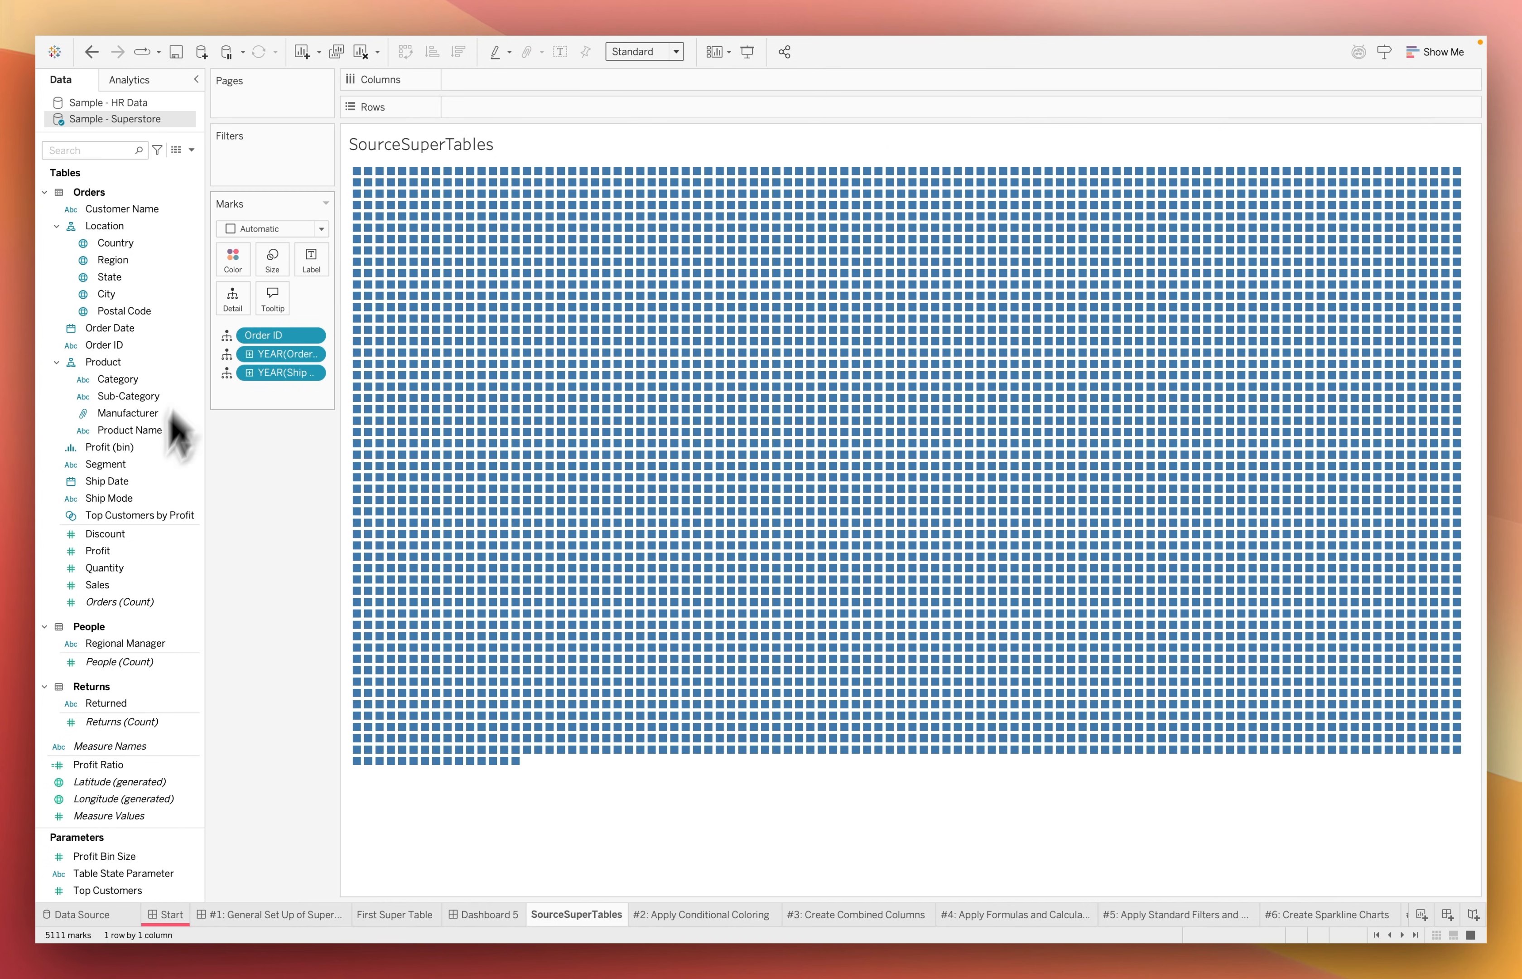
drag(106, 497, 248, 312)
drag(128, 430, 233, 304)
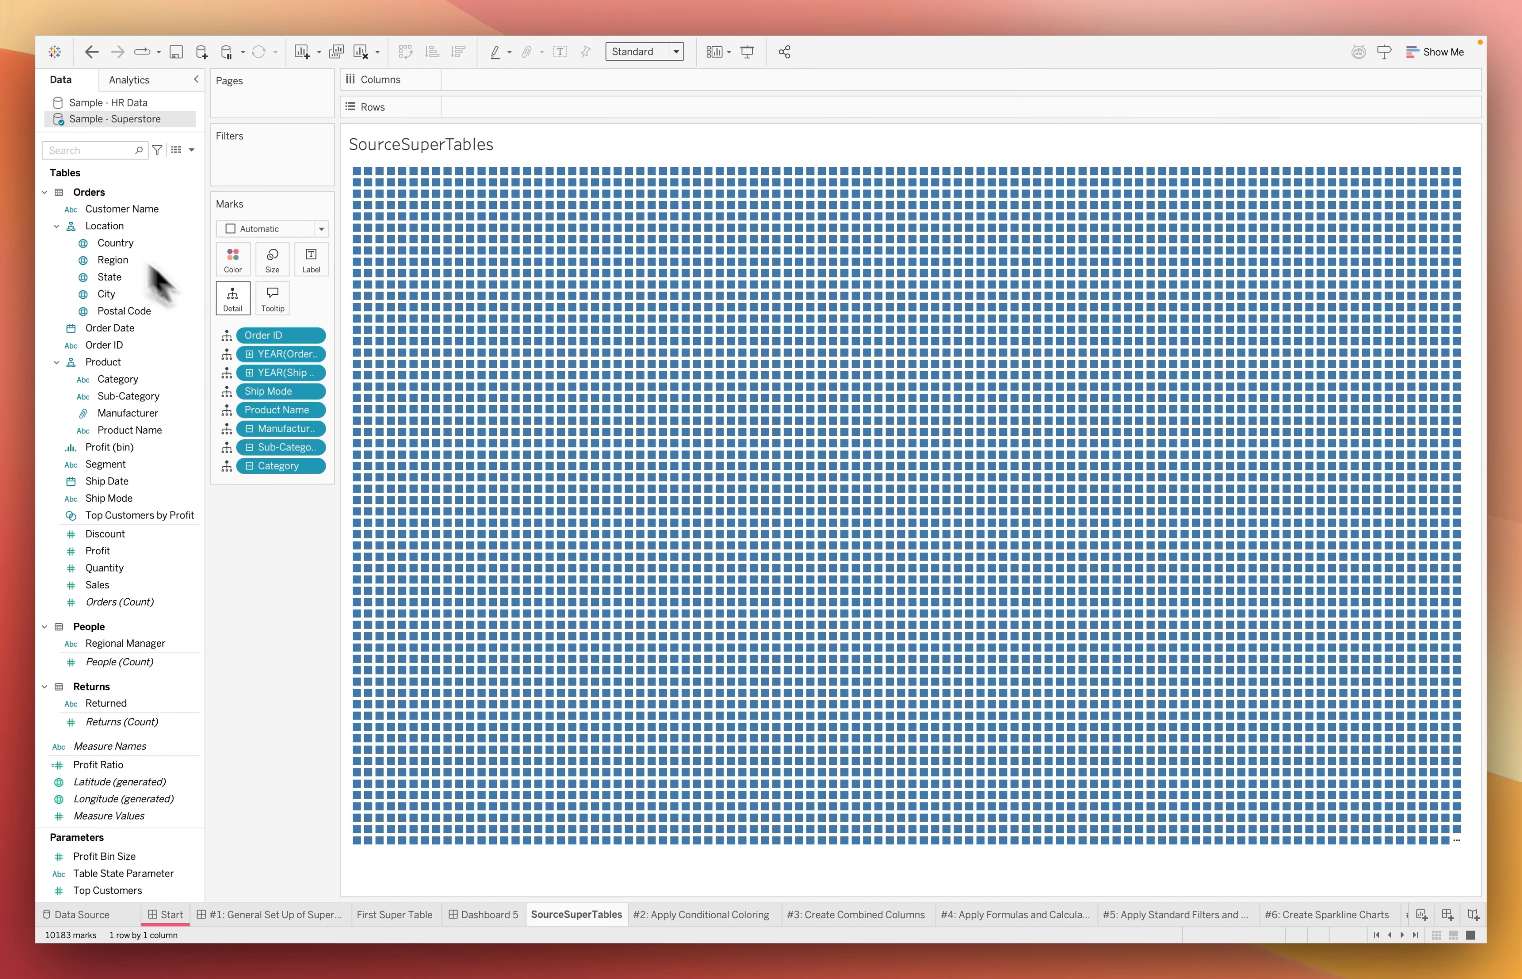
Add Country, State, City, Customer Name, Segment, Profit, Quantity and Sales to the worksheet's Detail marks
drag(115, 243, 233, 301)
drag(109, 277, 234, 301)
drag(106, 294, 233, 301)
drag(121, 209, 231, 302)
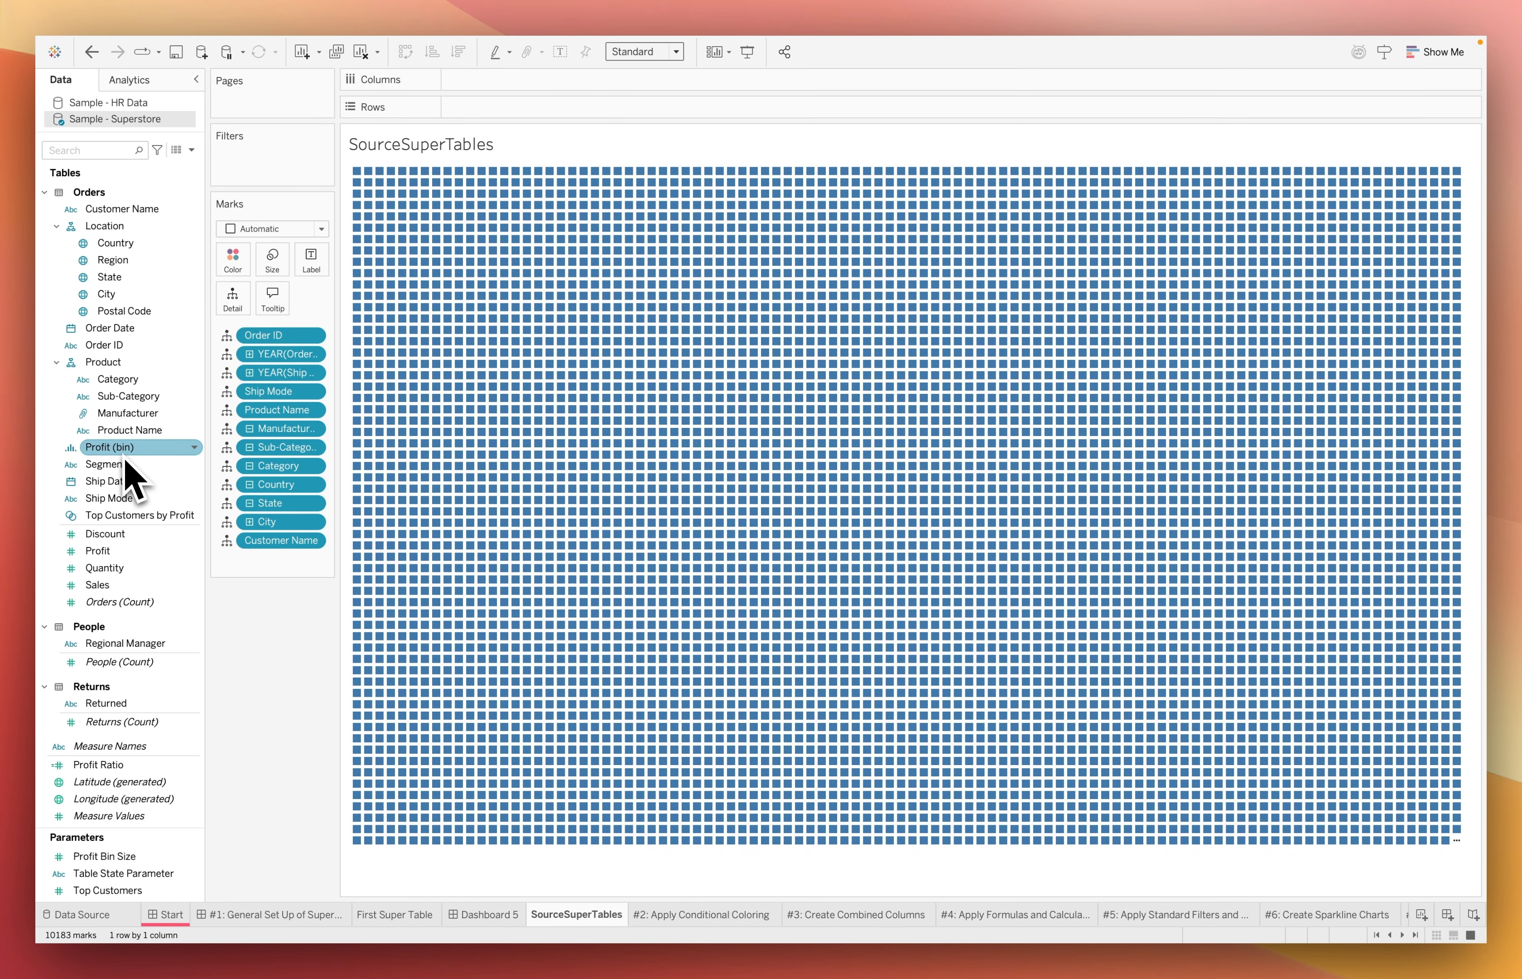
drag(124, 460, 235, 304)
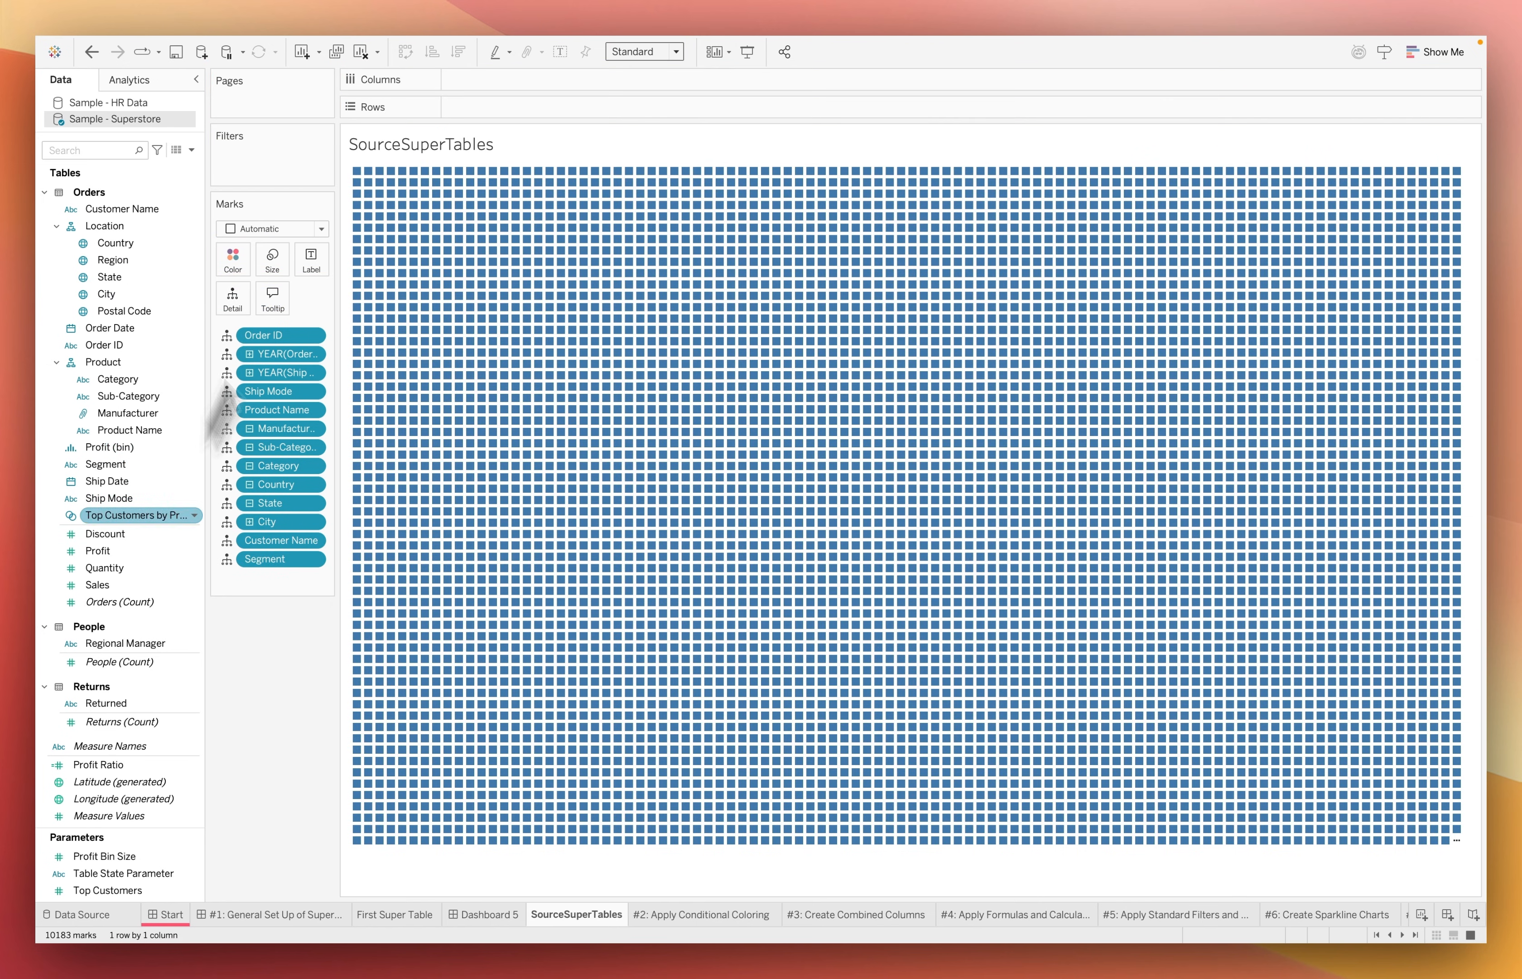
drag(98, 550, 233, 301)
drag(104, 568, 228, 306)
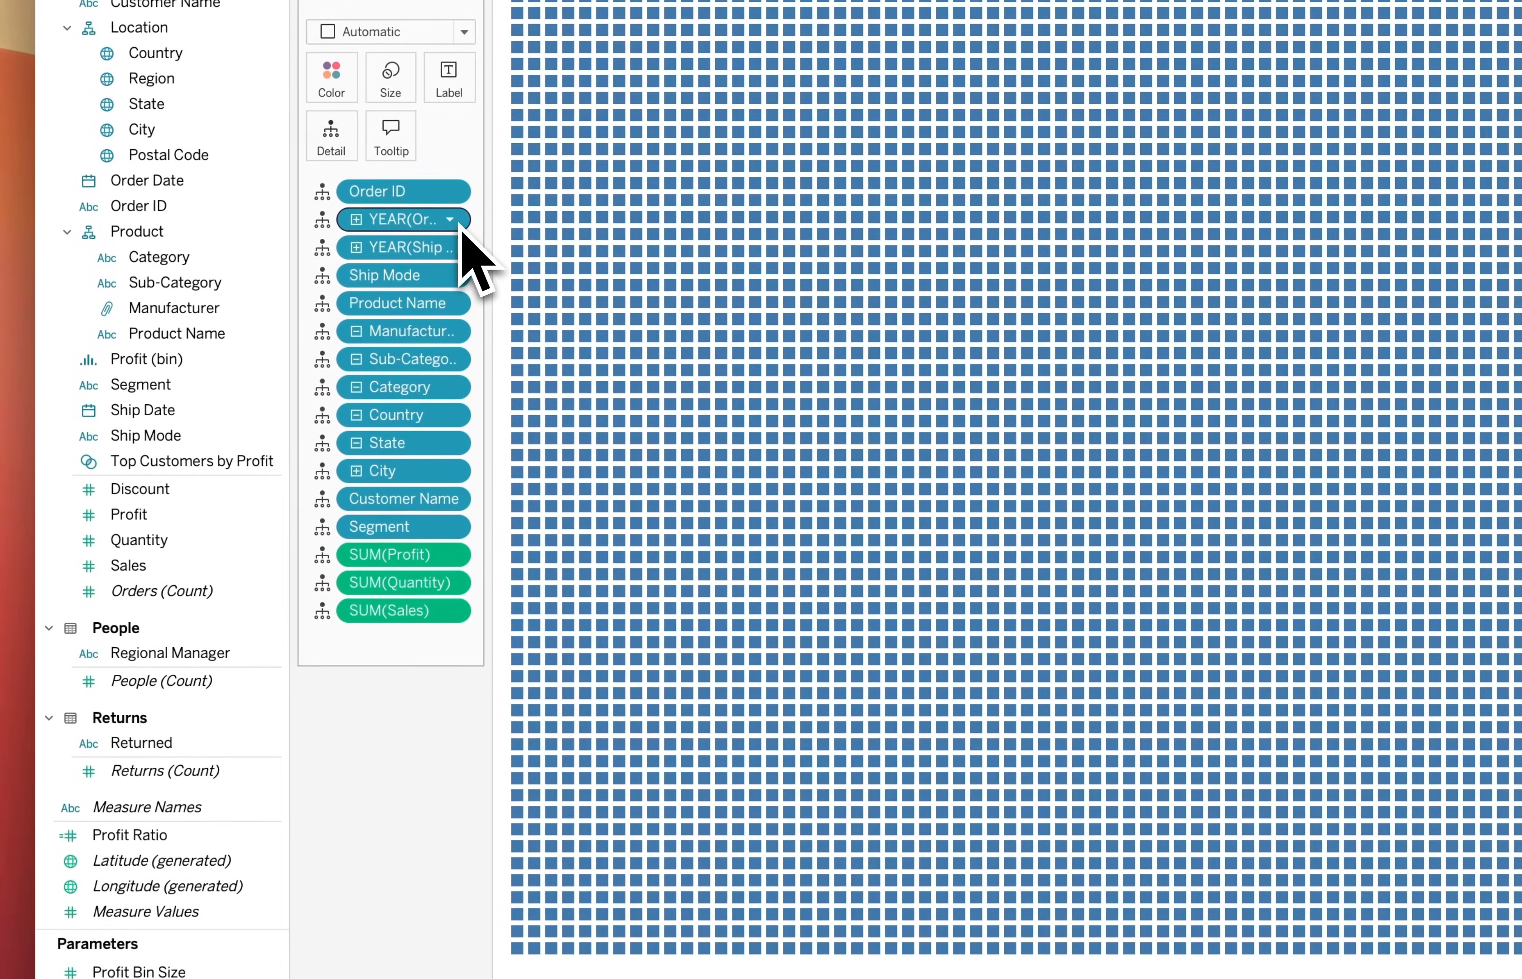
Change the Order Date and Ship Date fields on the Marks card from Year to Exact Date
click(456, 225)
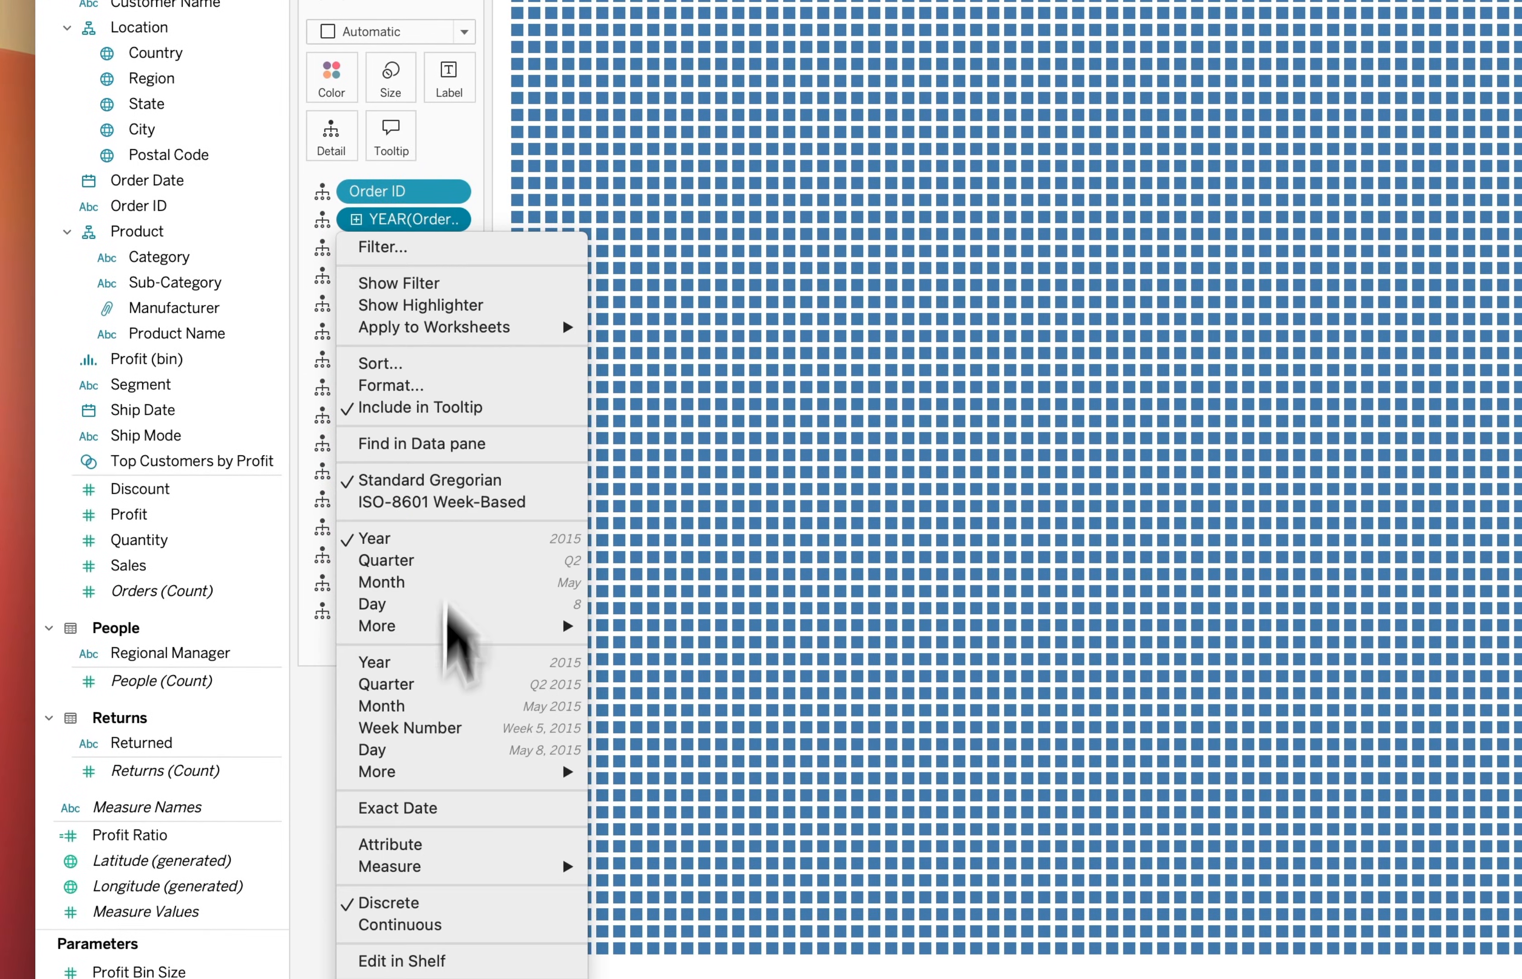
click(453, 808)
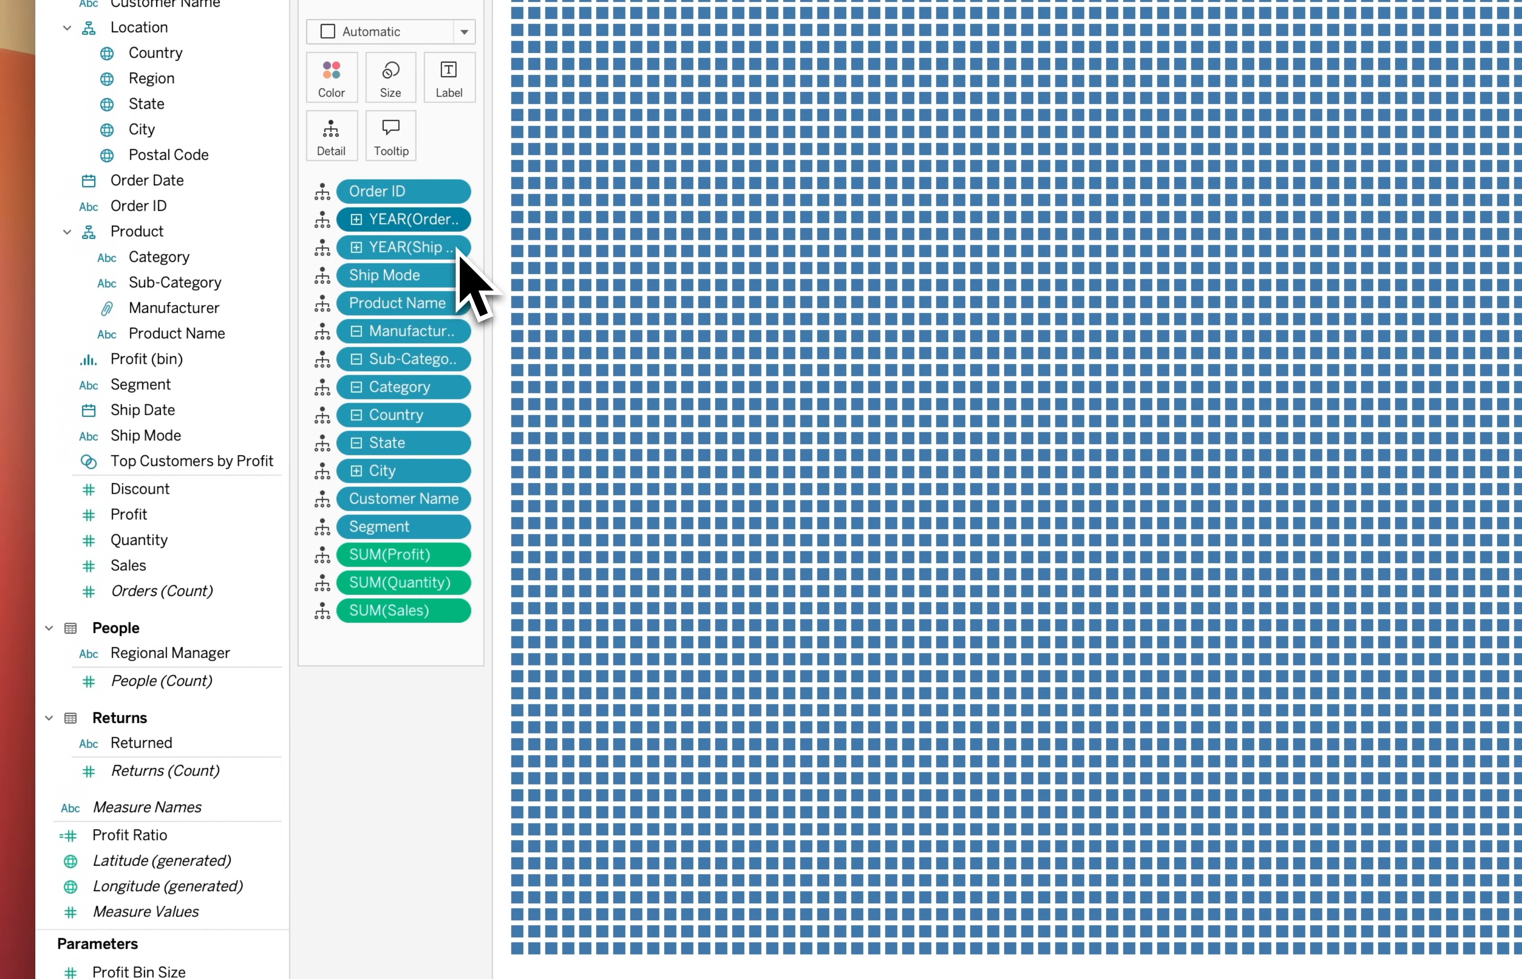
click(457, 248)
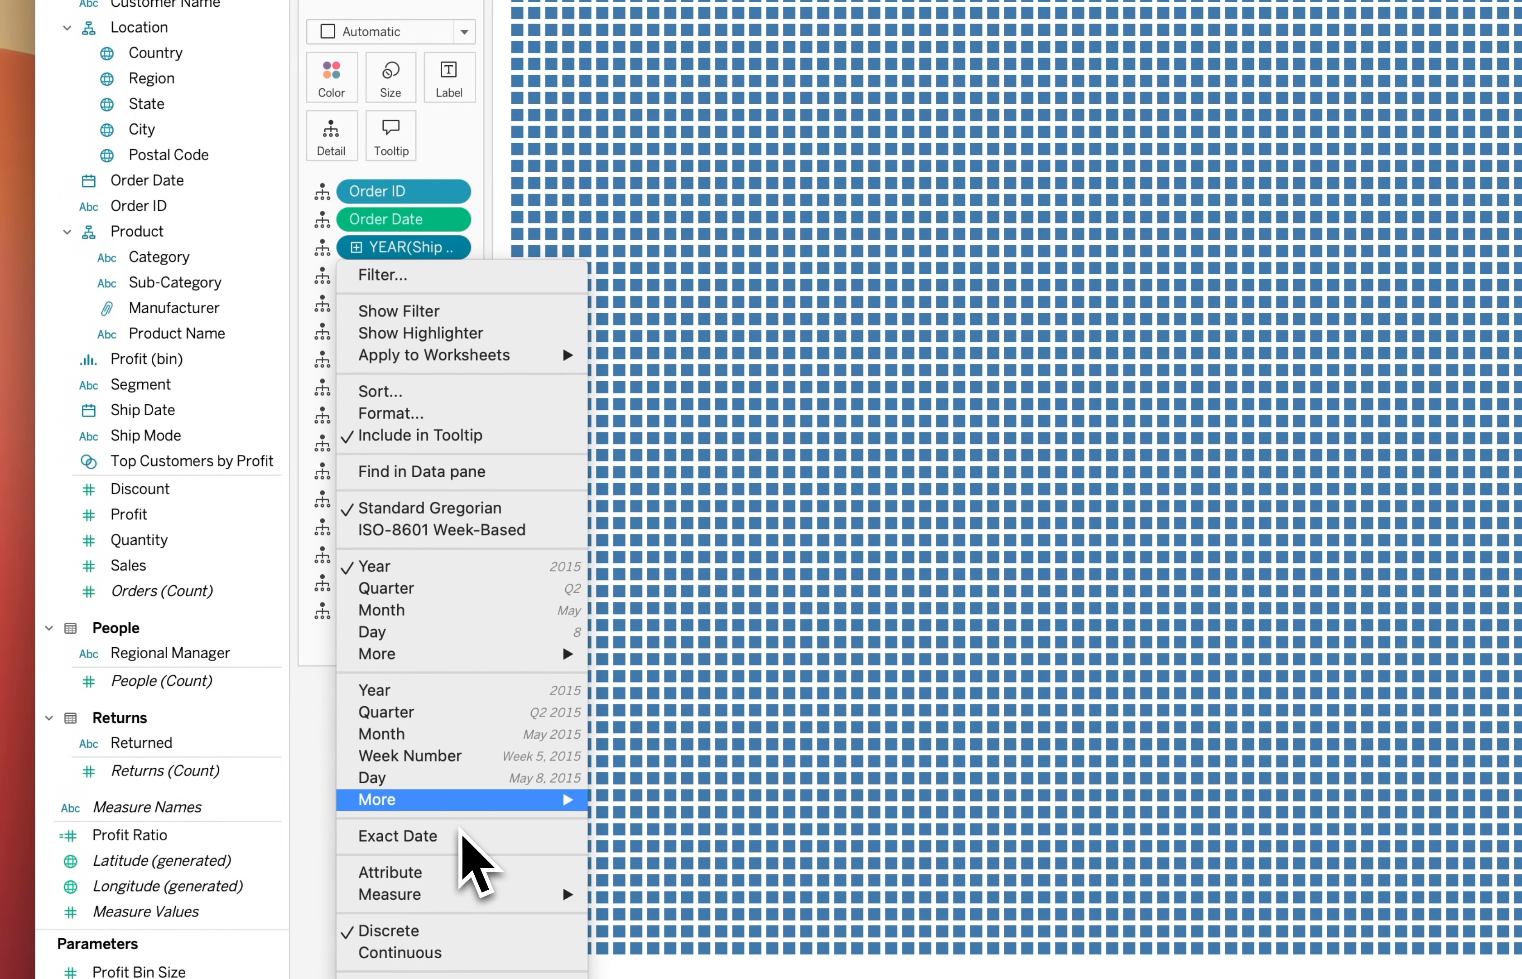
click(455, 831)
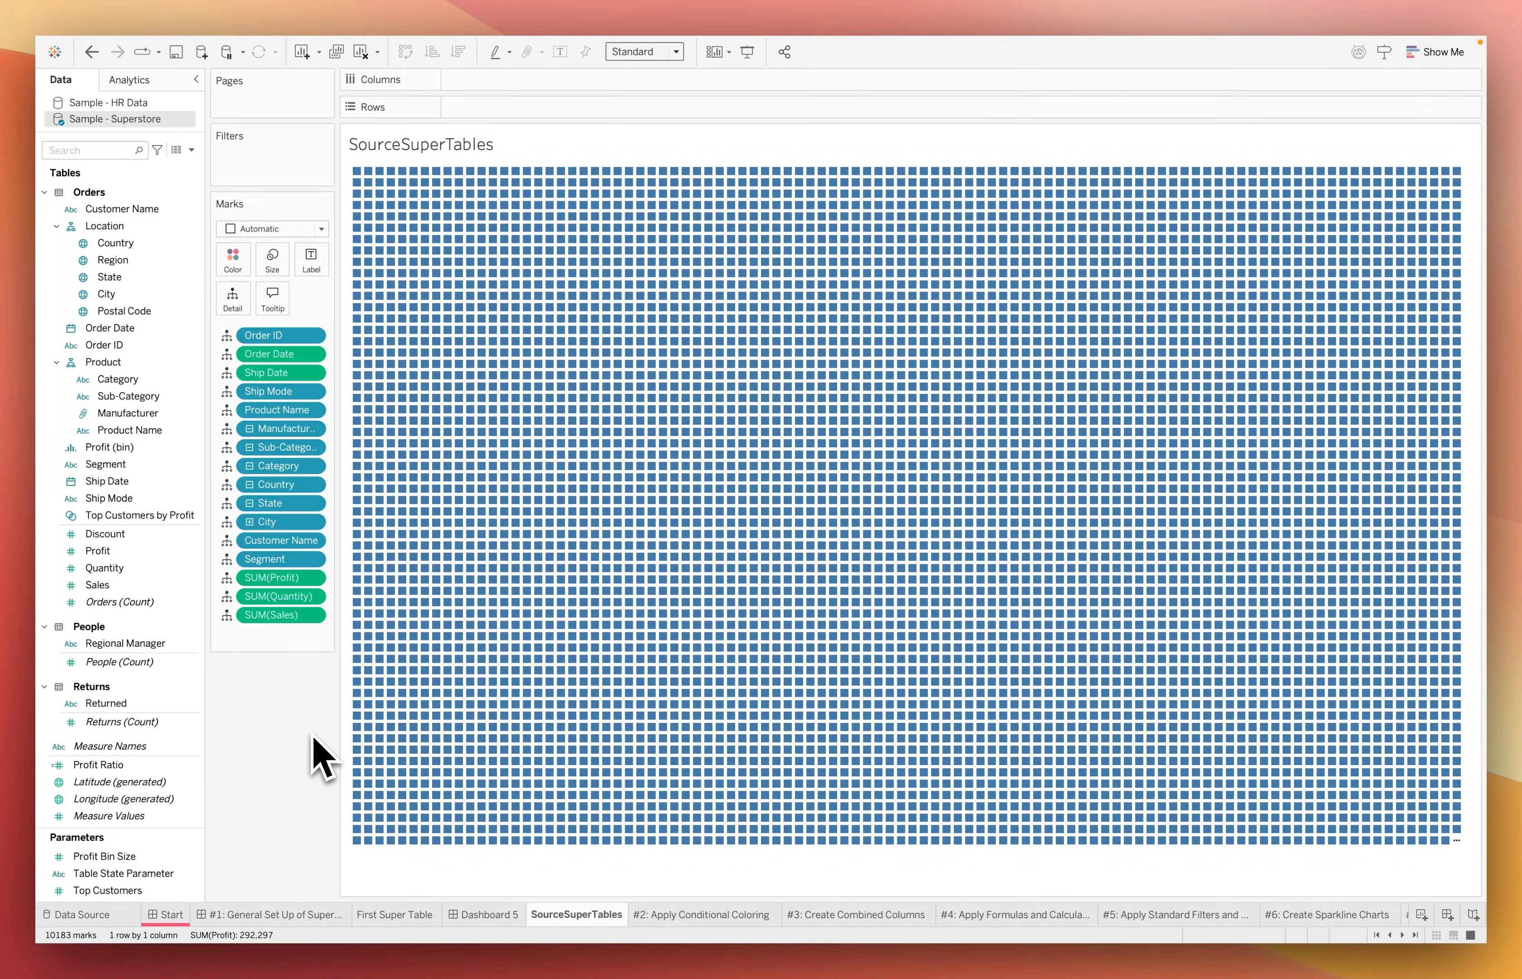
Place the SourceSuperTables sheet beside the extension on Dashboard 5 and narrow it to a slim strip
click(489, 913)
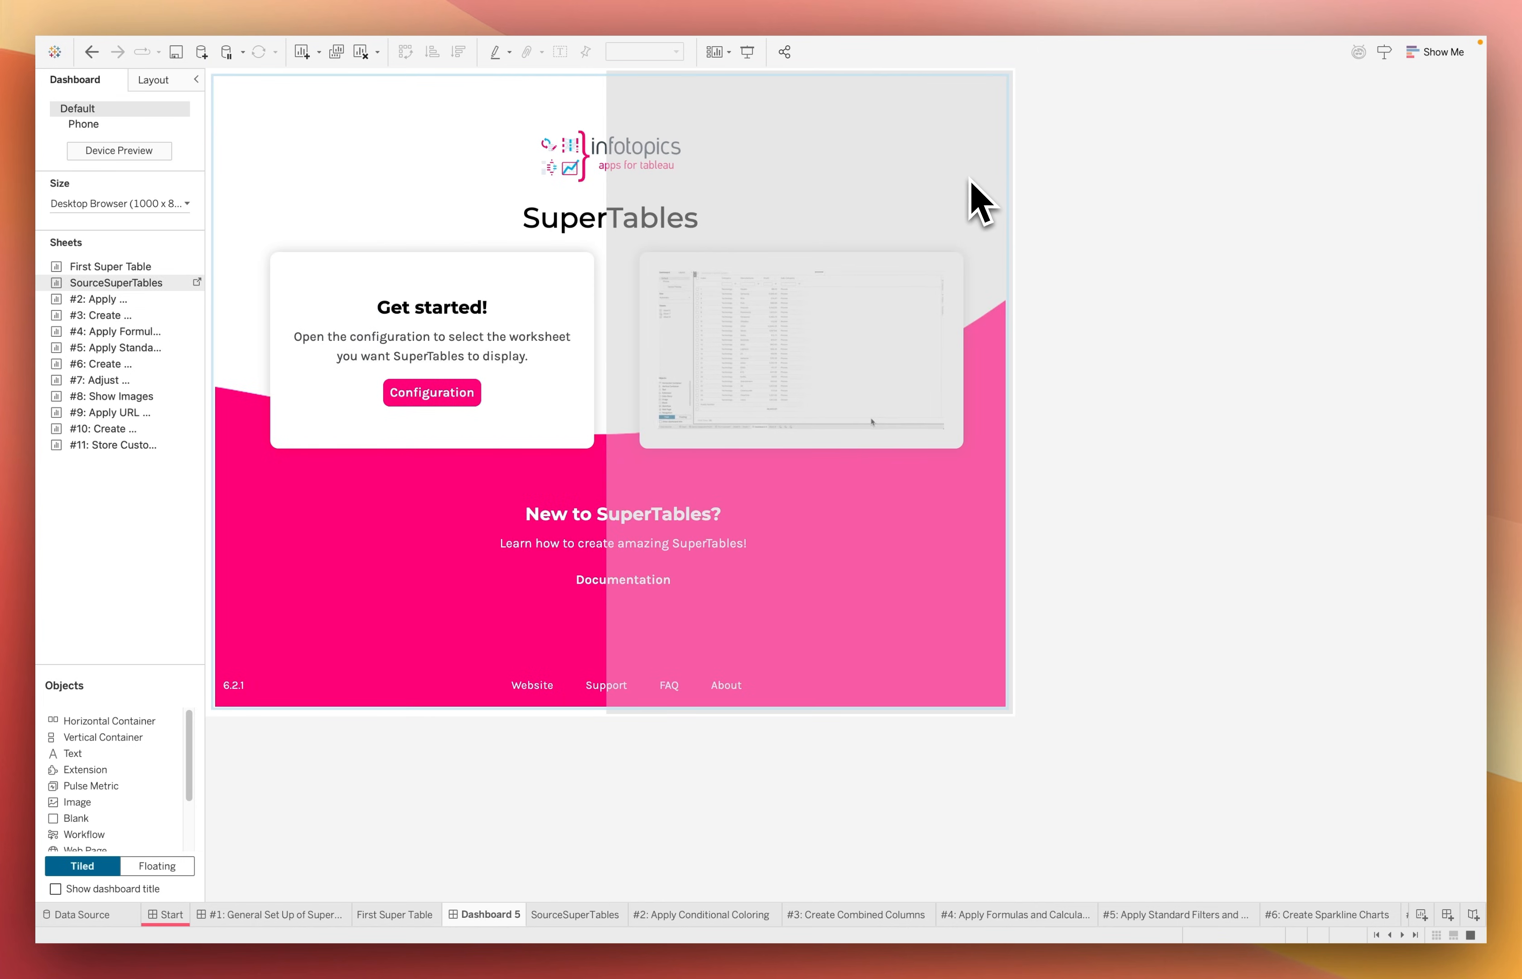
drag(802, 323, 793, 335)
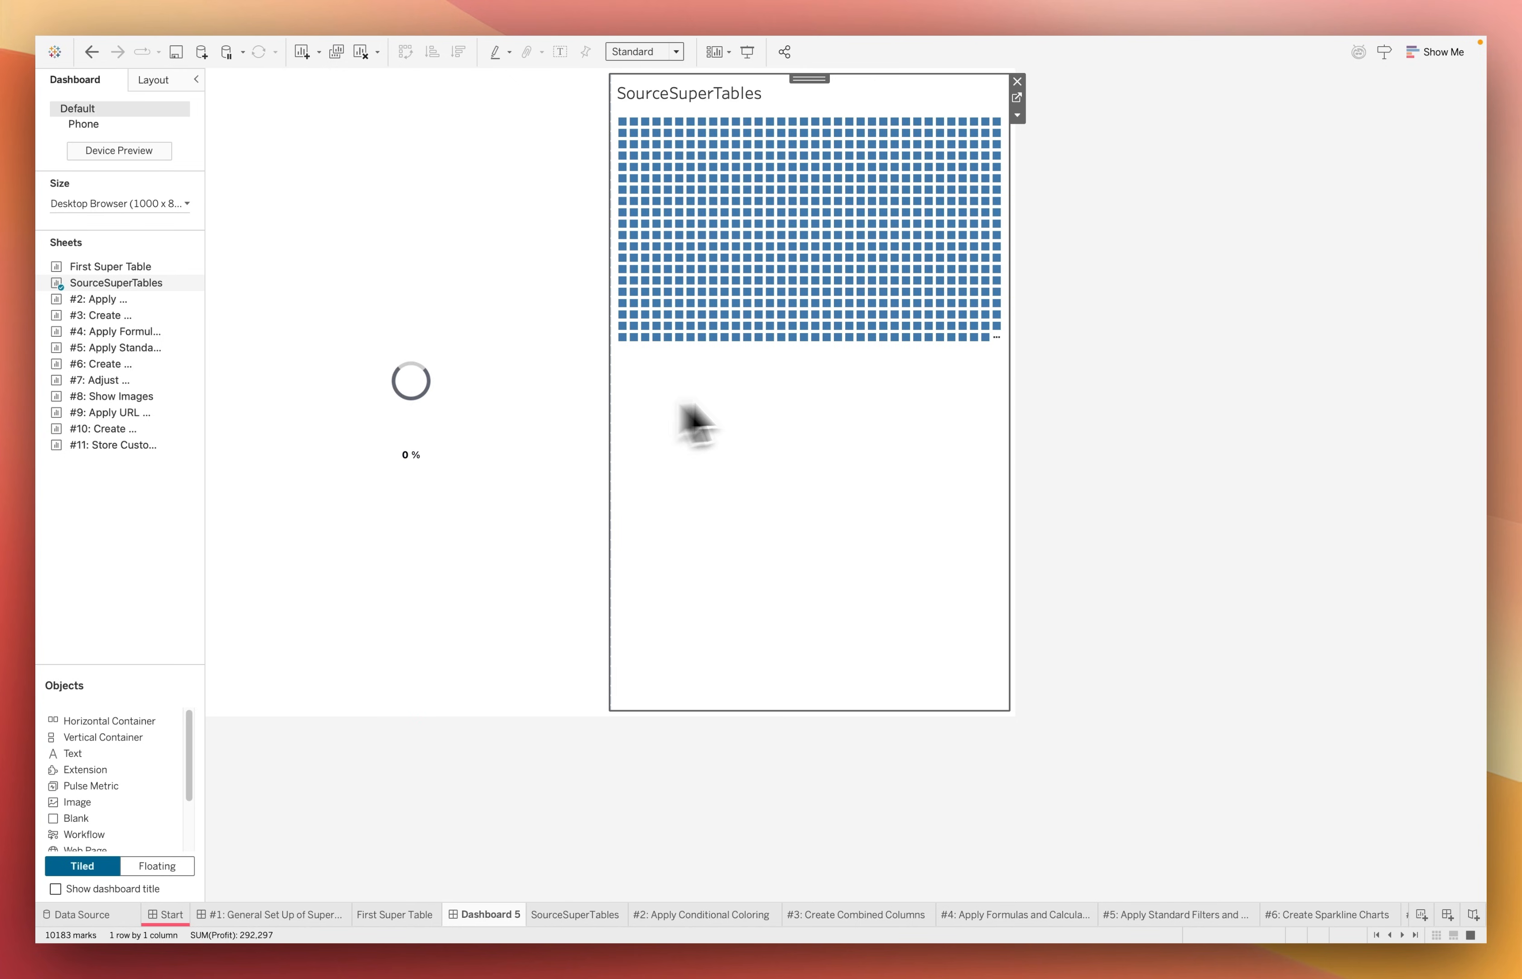
drag(610, 394, 921, 396)
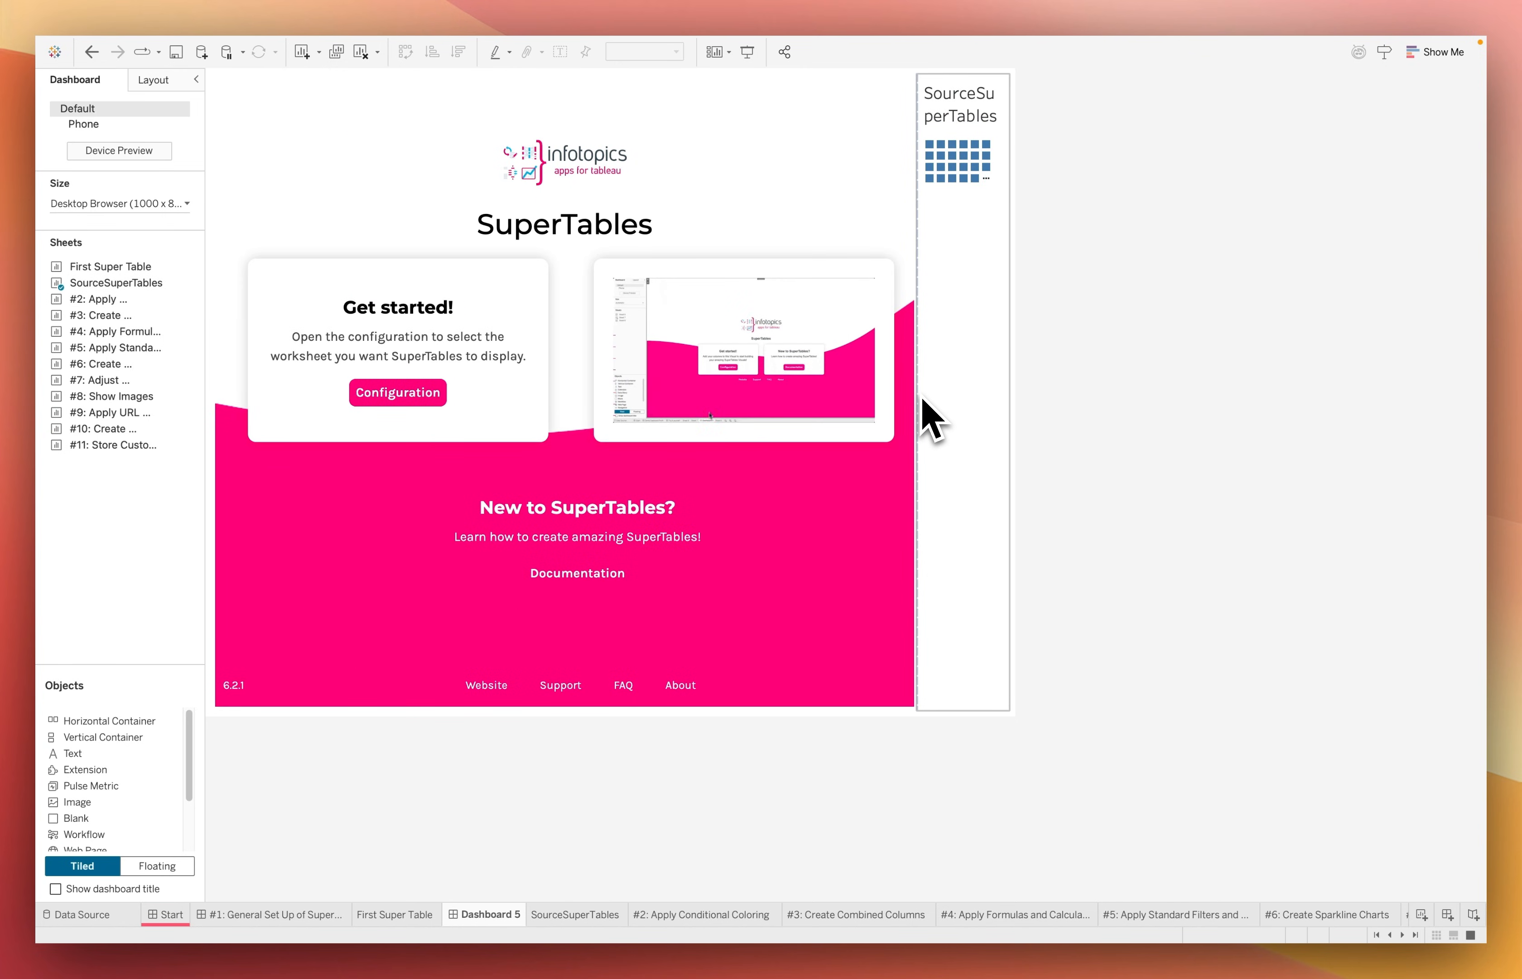
Configure the SuperTables extension to use SourceSuperTables as its datasheet, then apply and close the configuration
click(430, 397)
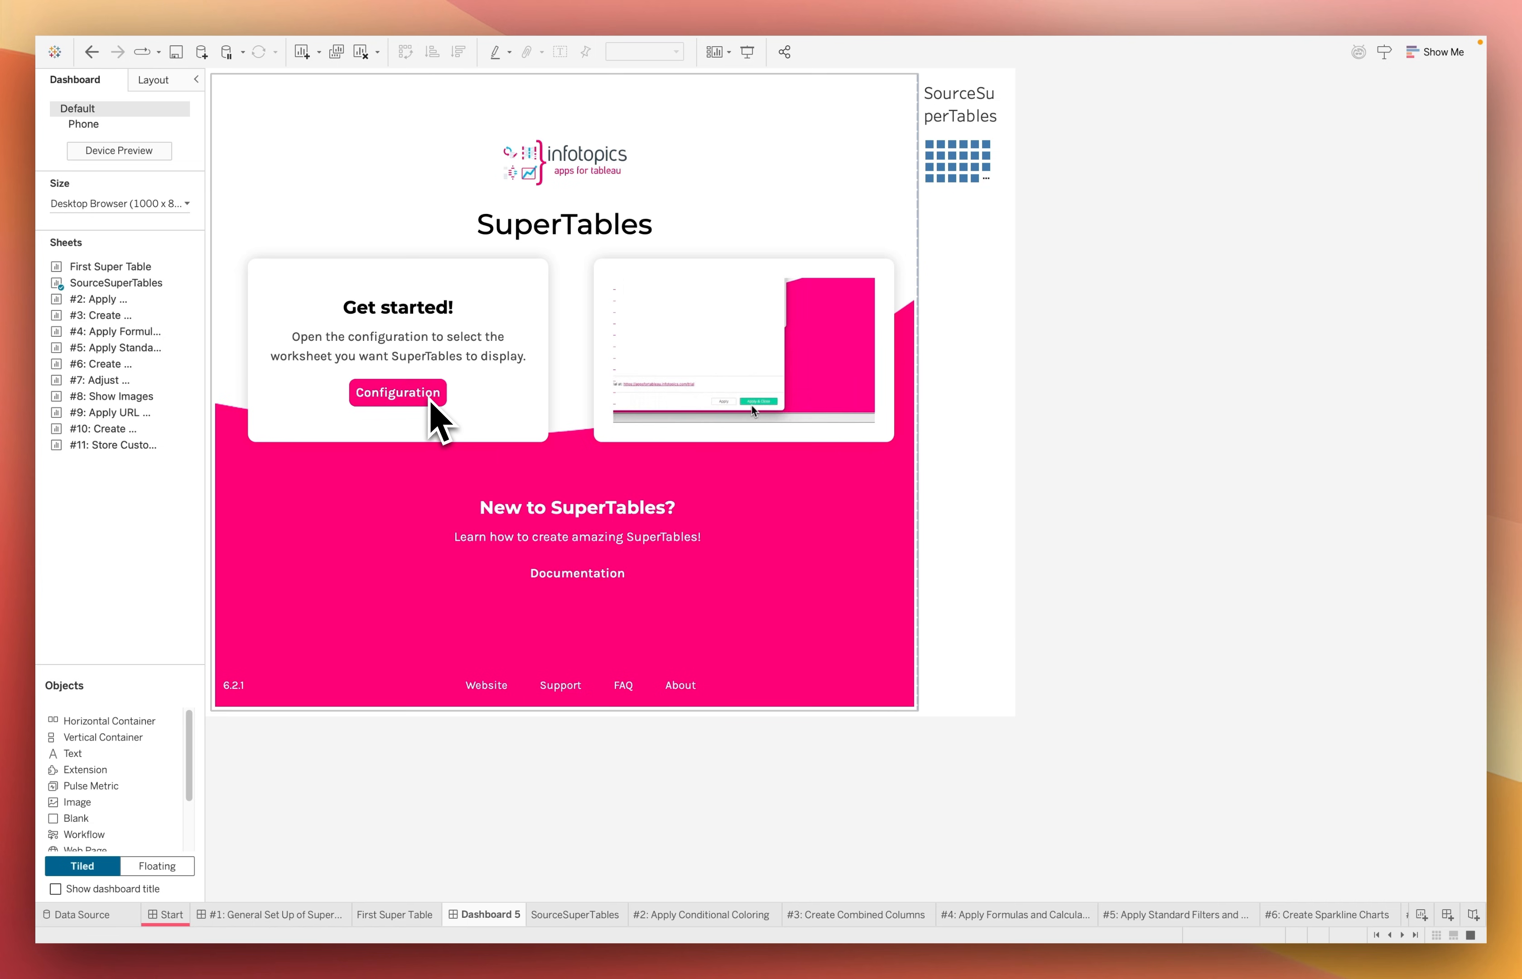
click(430, 398)
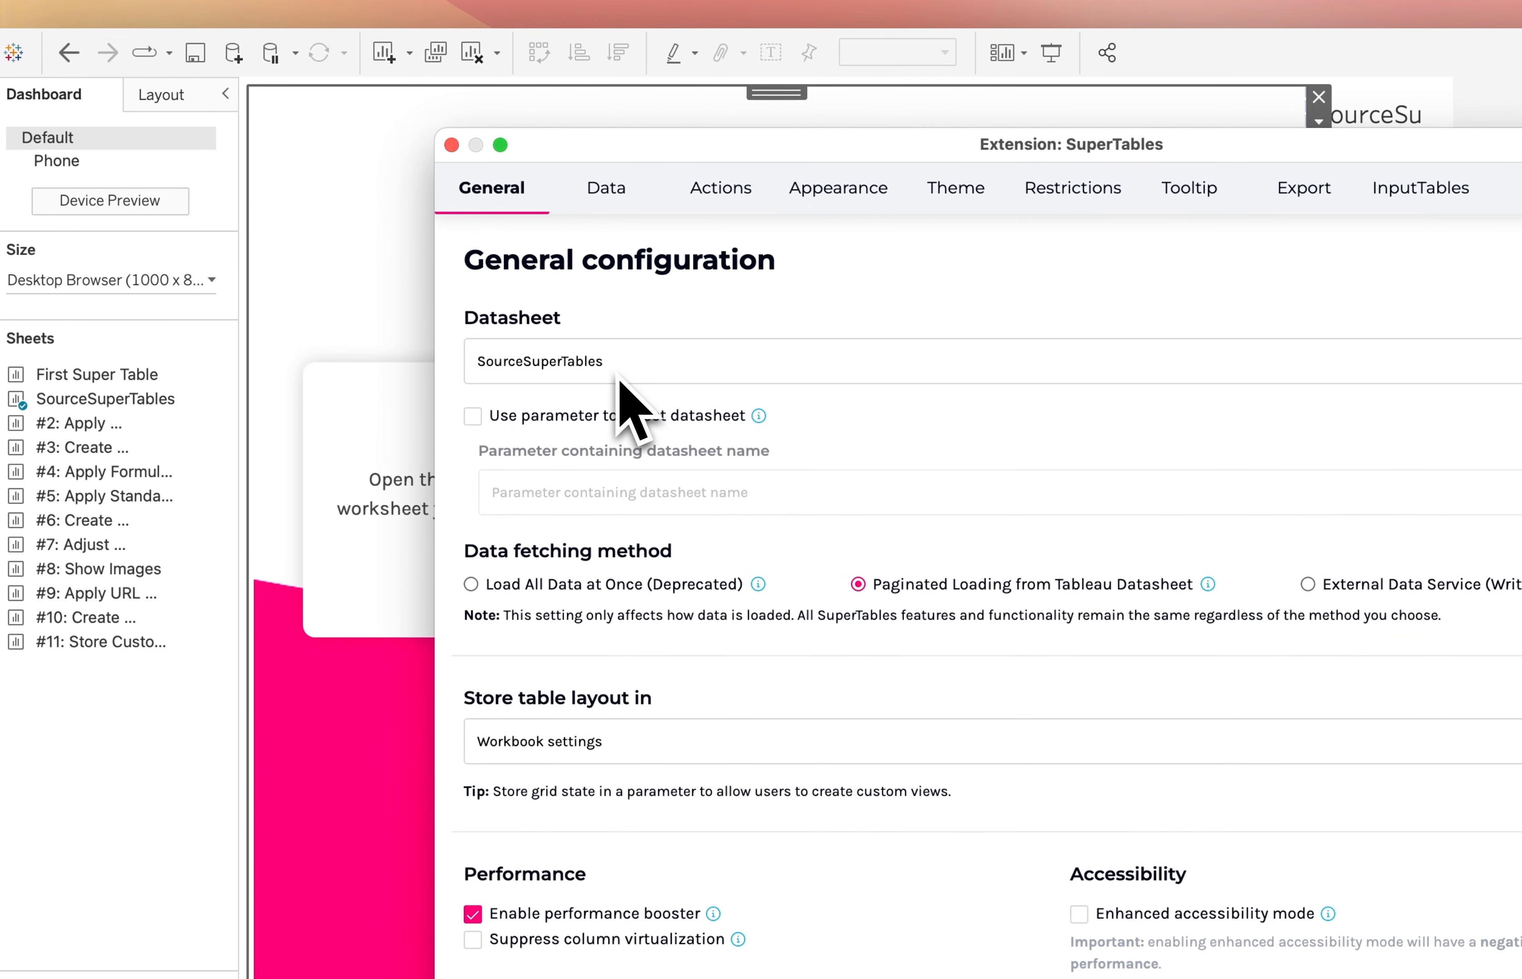
click(456, 268)
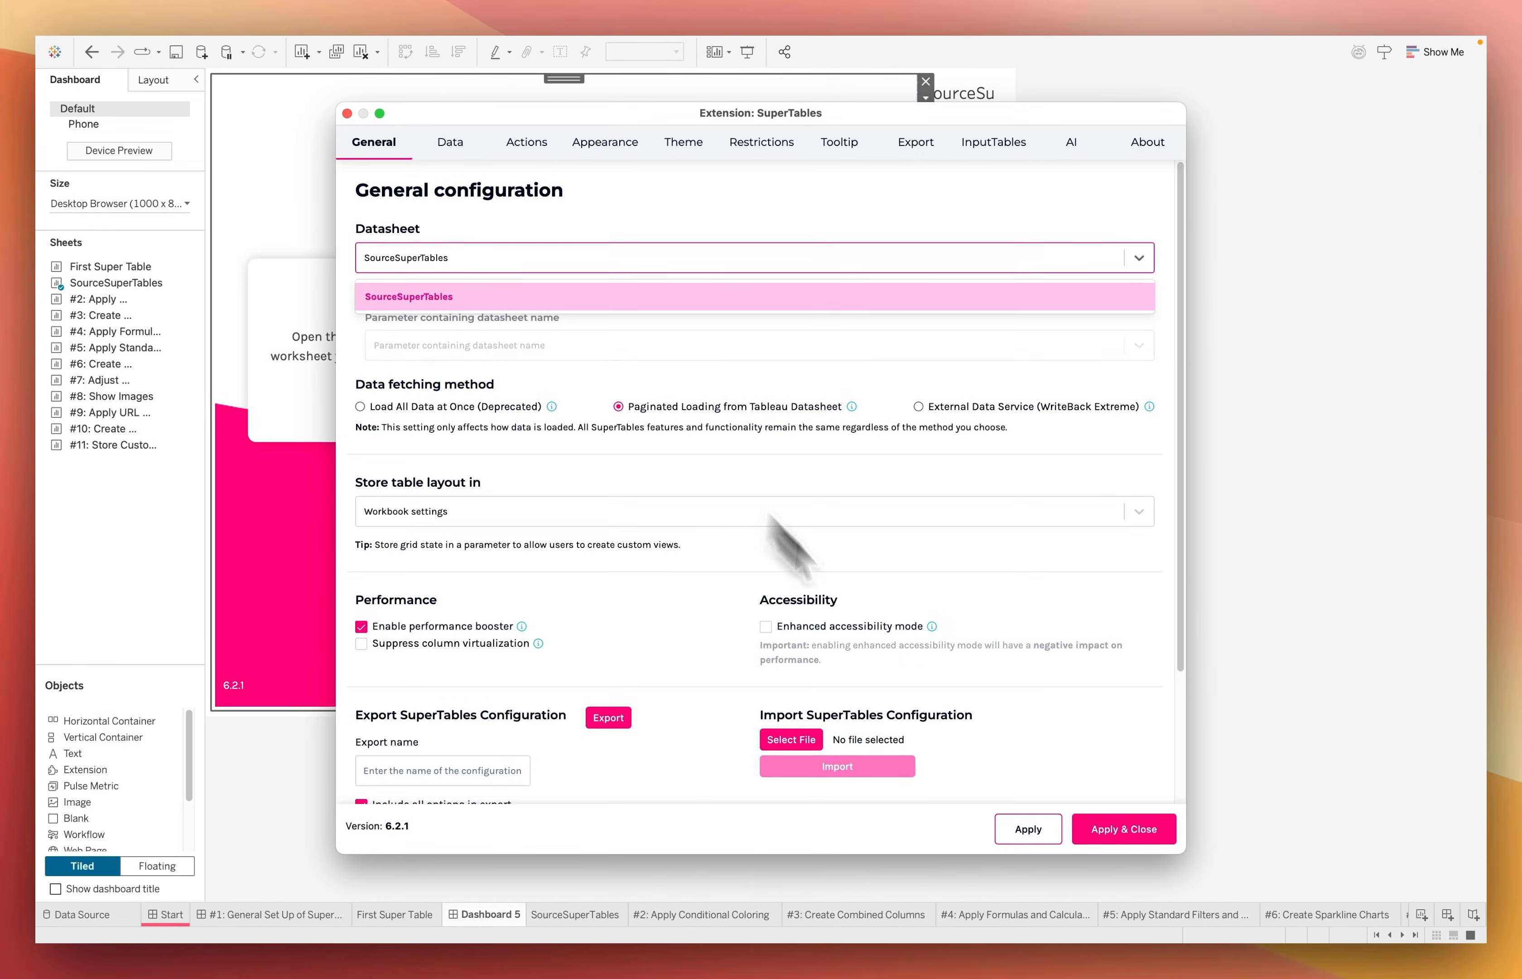
click(1124, 833)
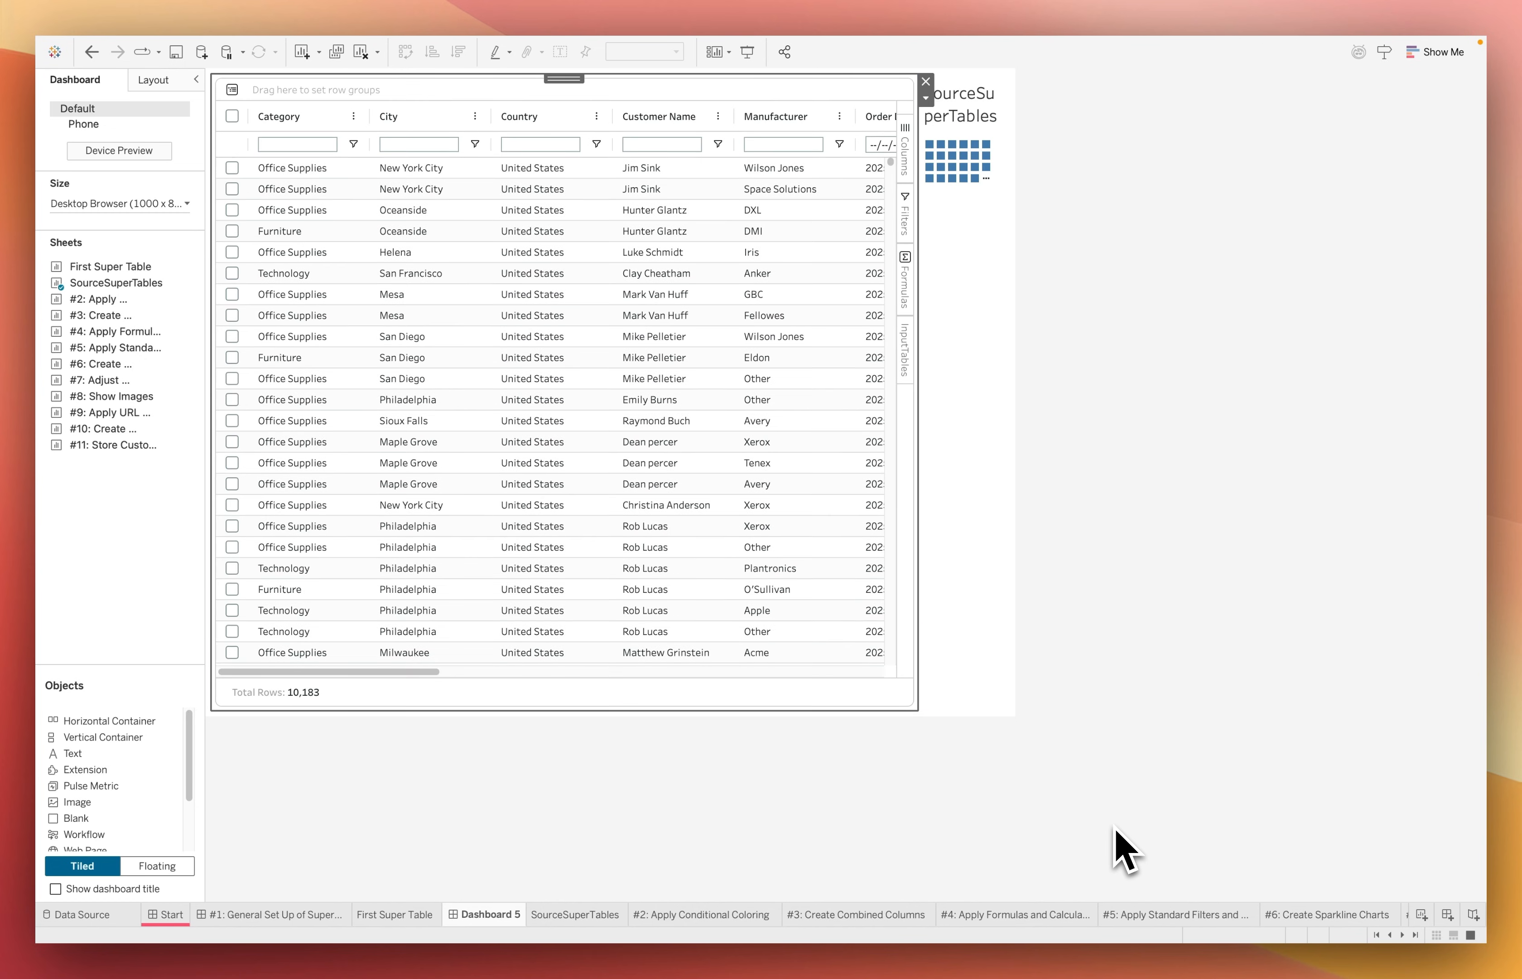
Set the dashboard's fixed width to 1400 px
click(184, 206)
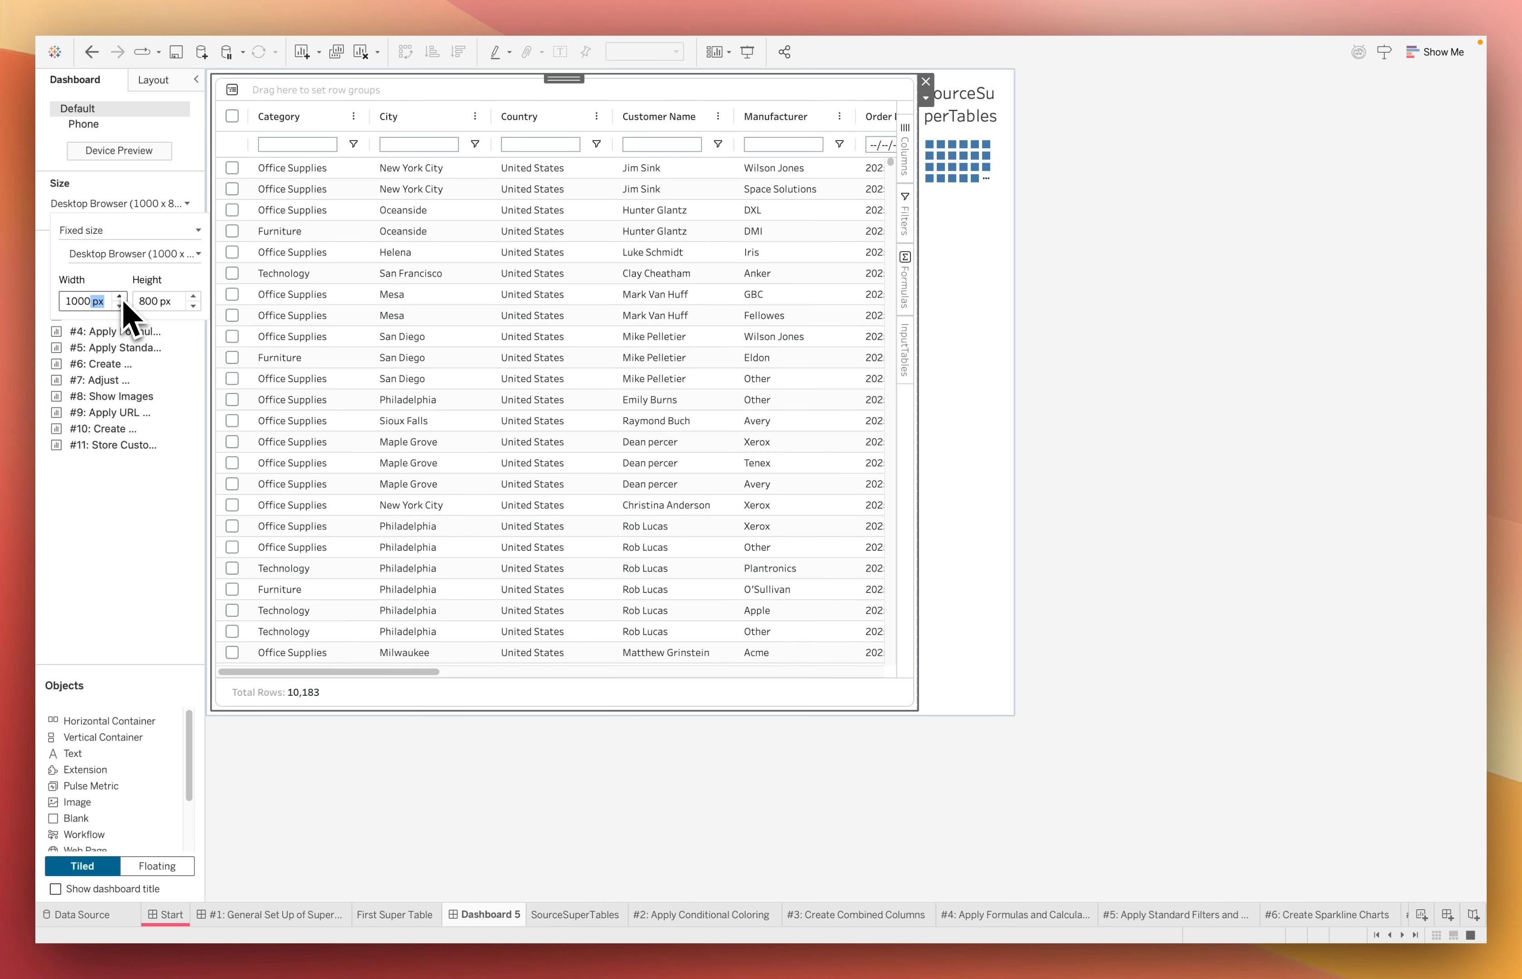
click(120, 297)
click(121, 297)
click(120, 297)
click(120, 297)
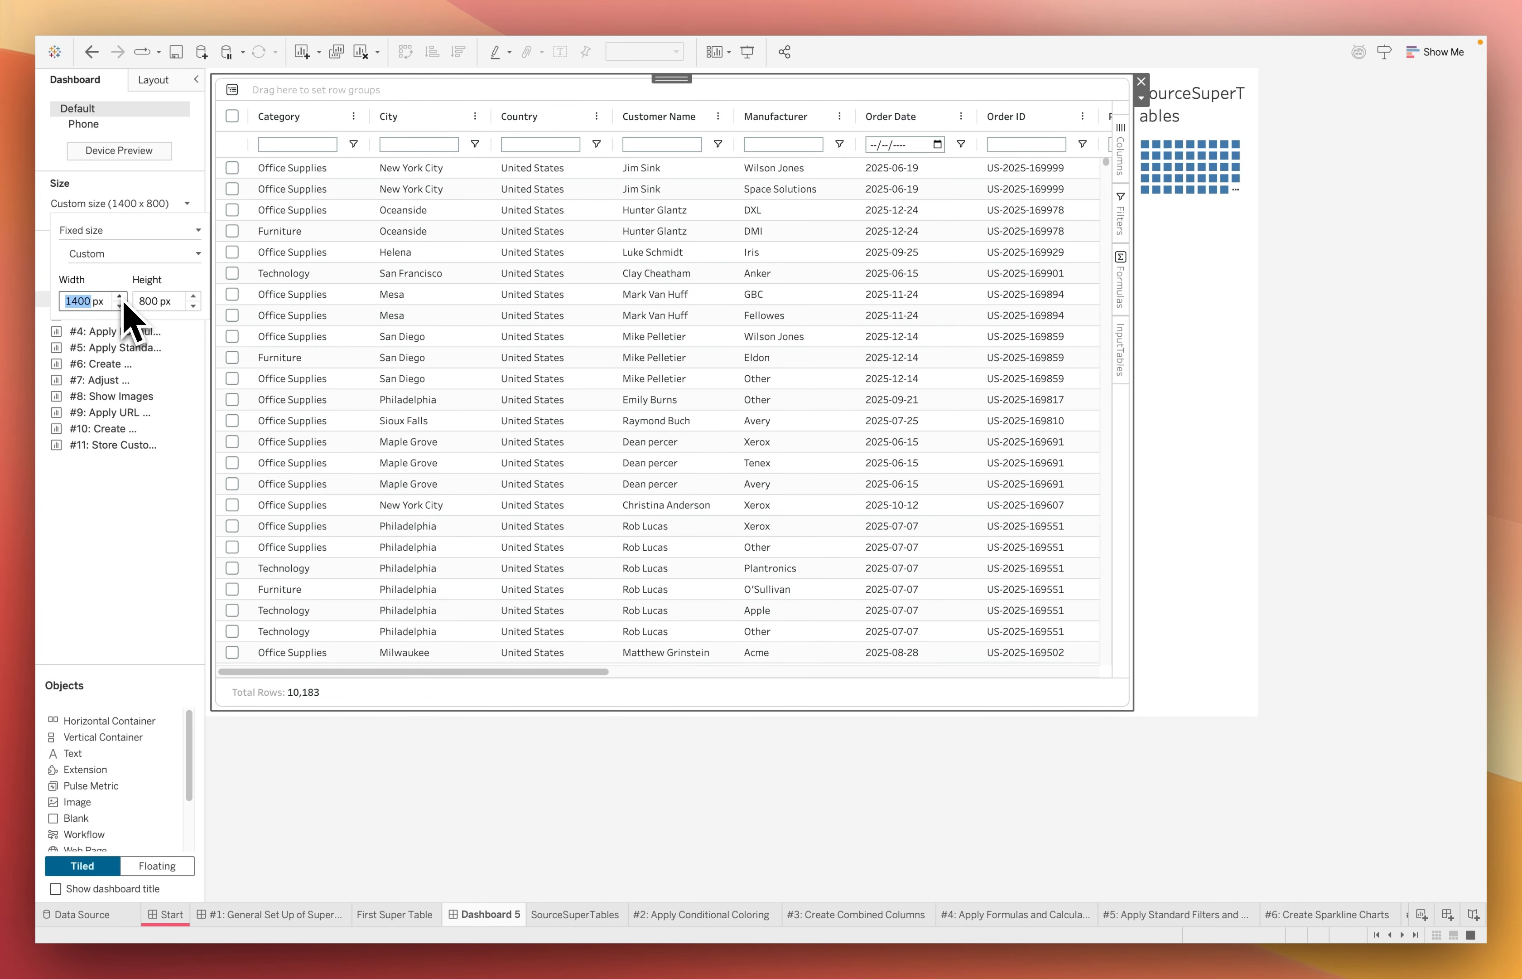
click(431, 775)
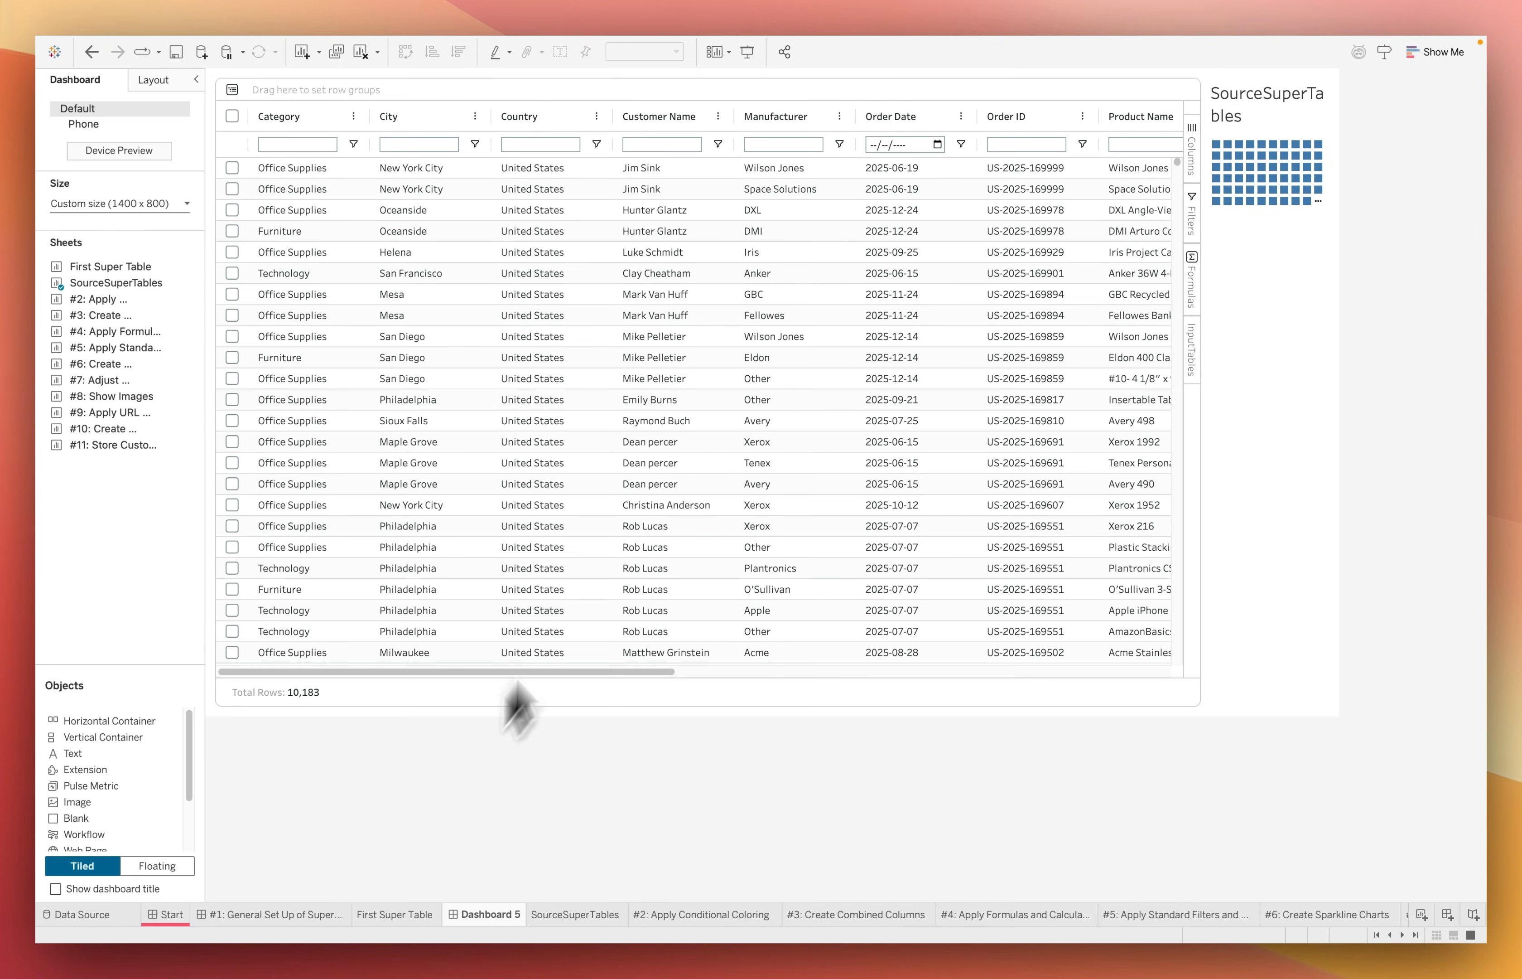
Widen the Manufacturer and Customer Name columns, place Customer Name before Country, and filter it by a customer's first name
click(729, 220)
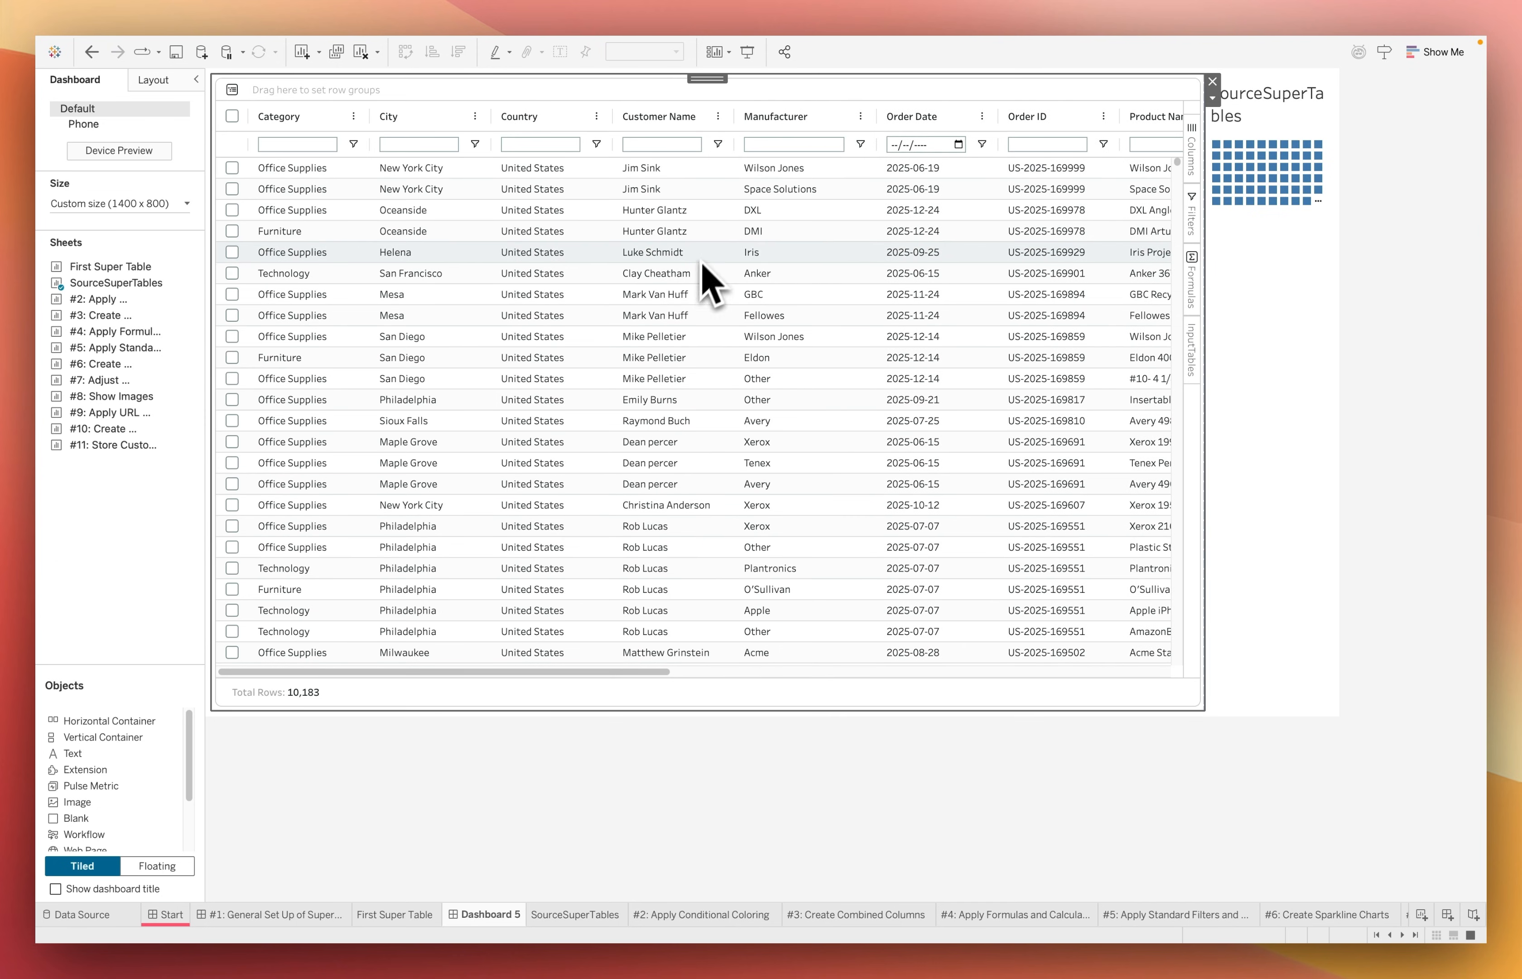
drag(546, 130, 710, 137)
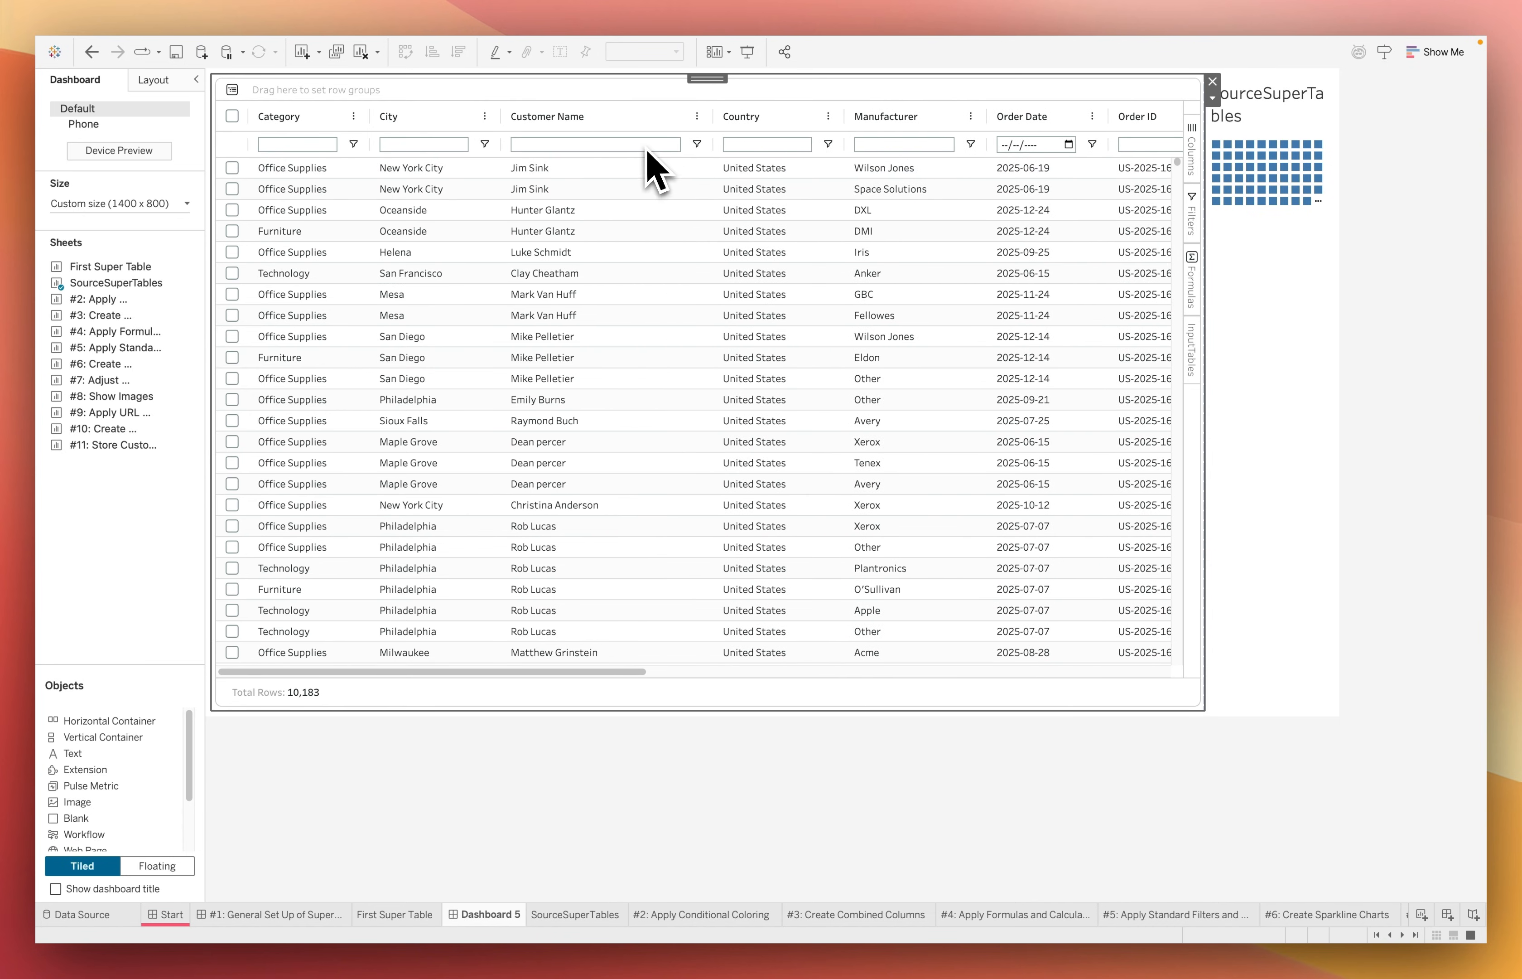
click(638, 147)
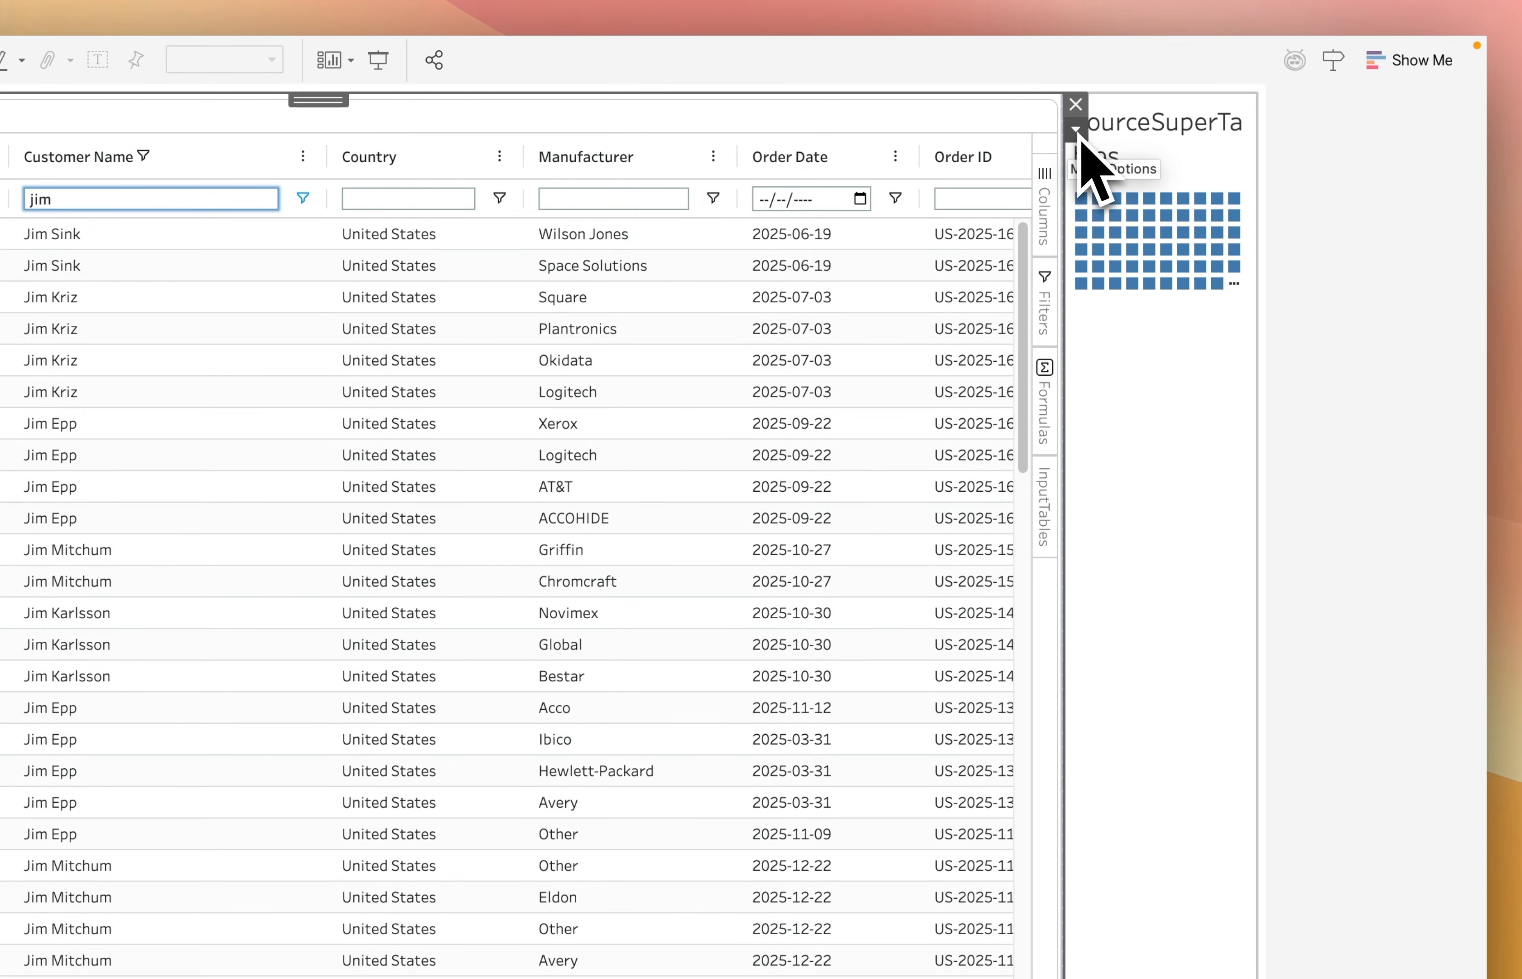
Open the extension's configuration and review its Data, Actions and Appearance settings
click(1213, 98)
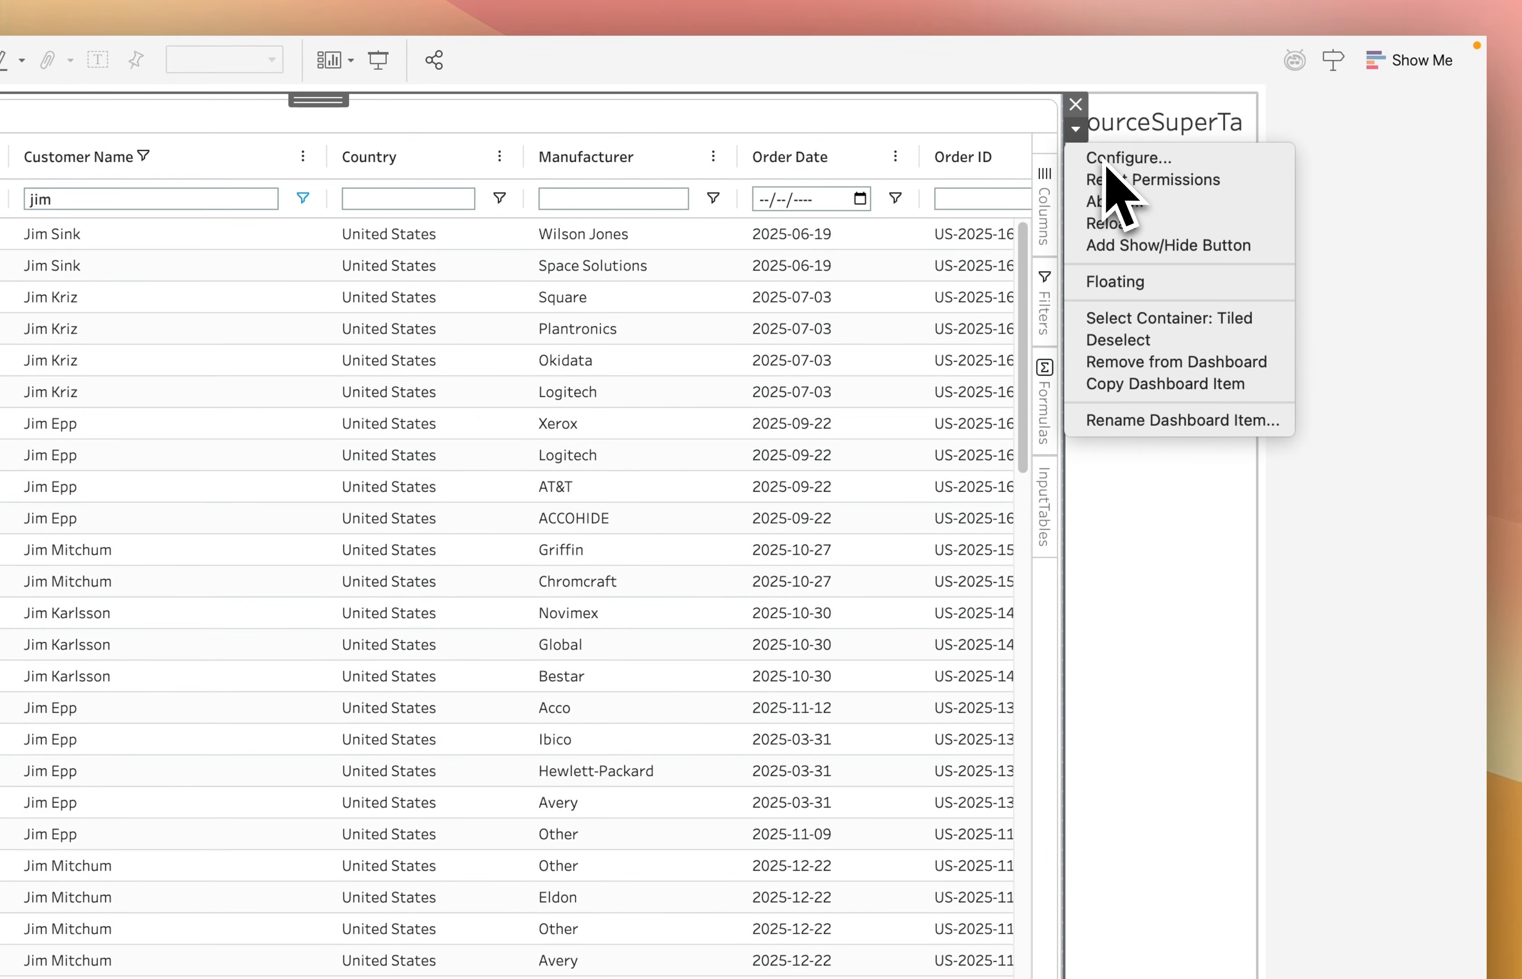
click(1109, 165)
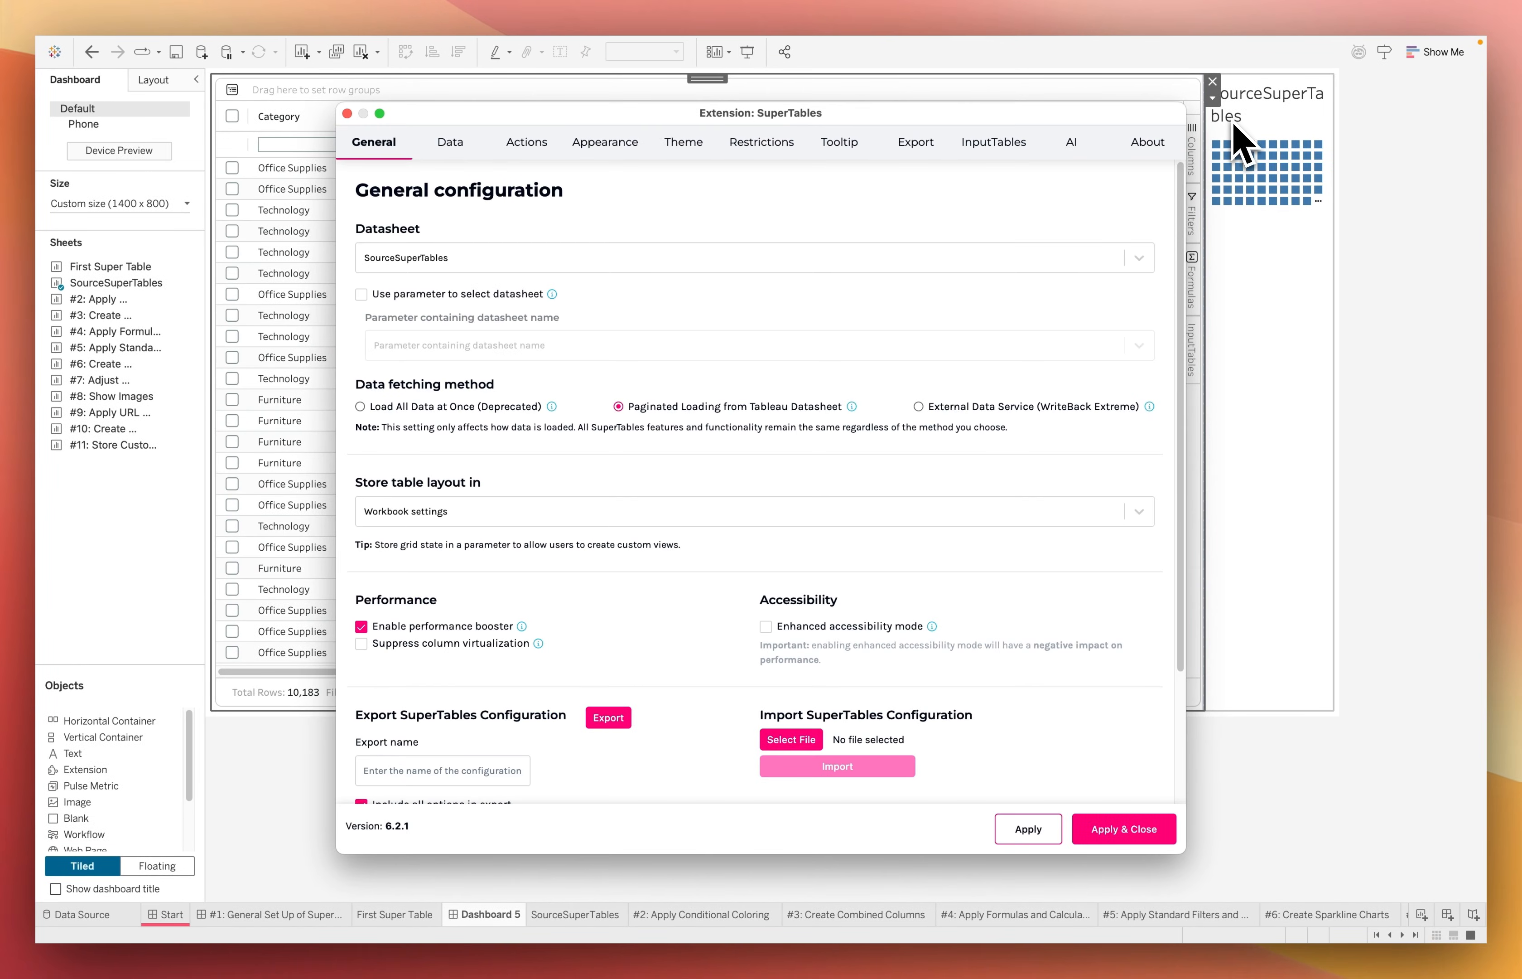
click(454, 151)
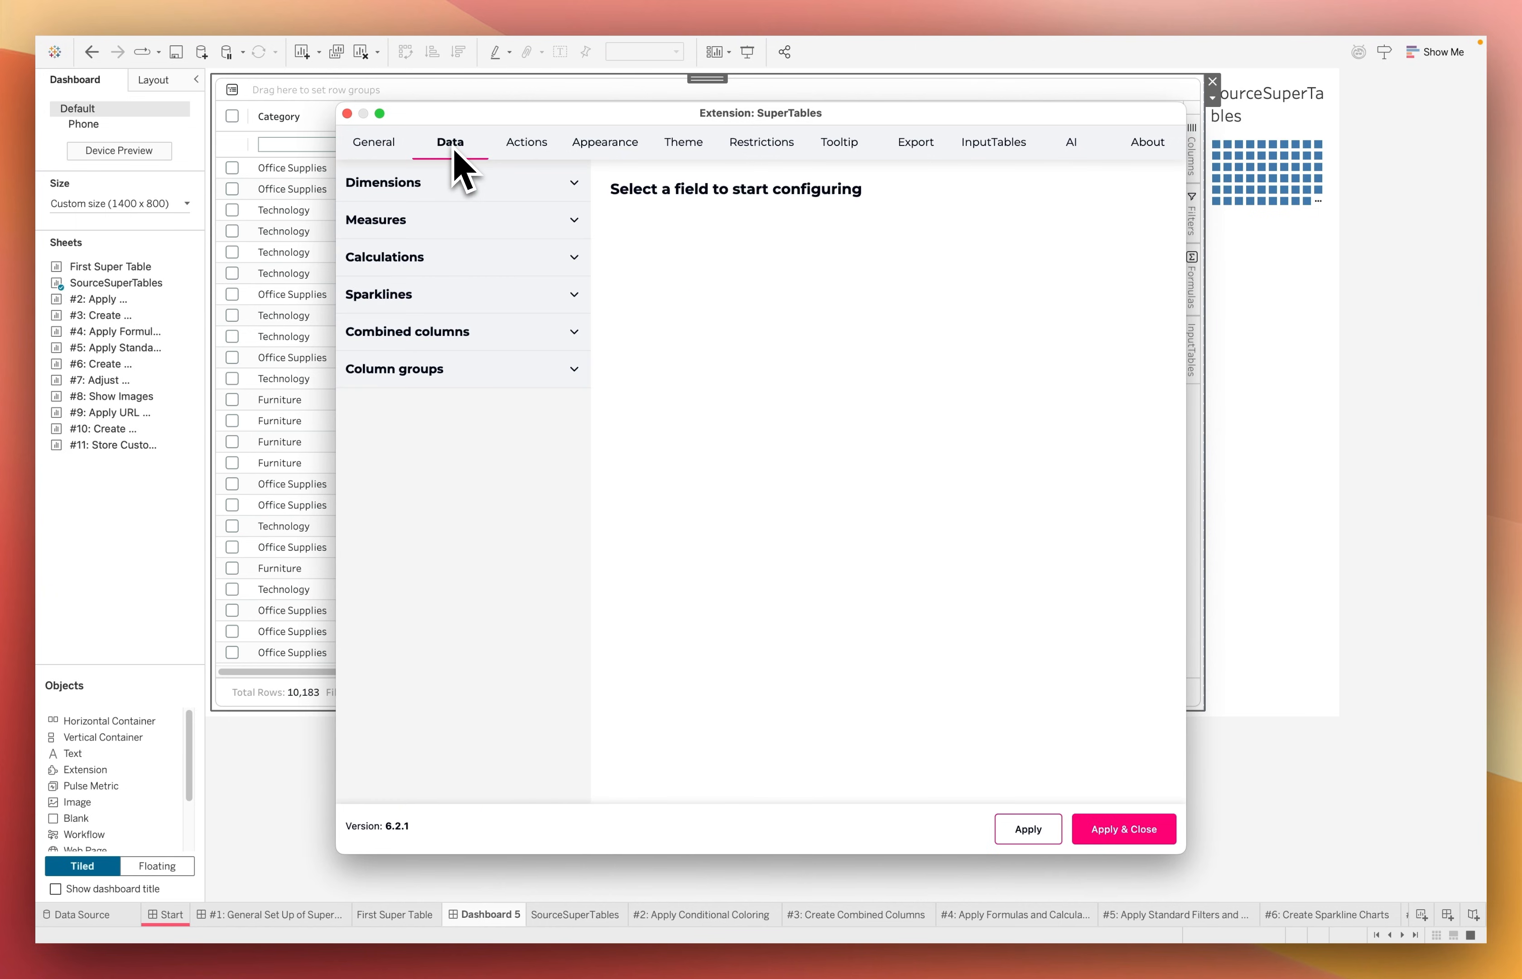
click(535, 154)
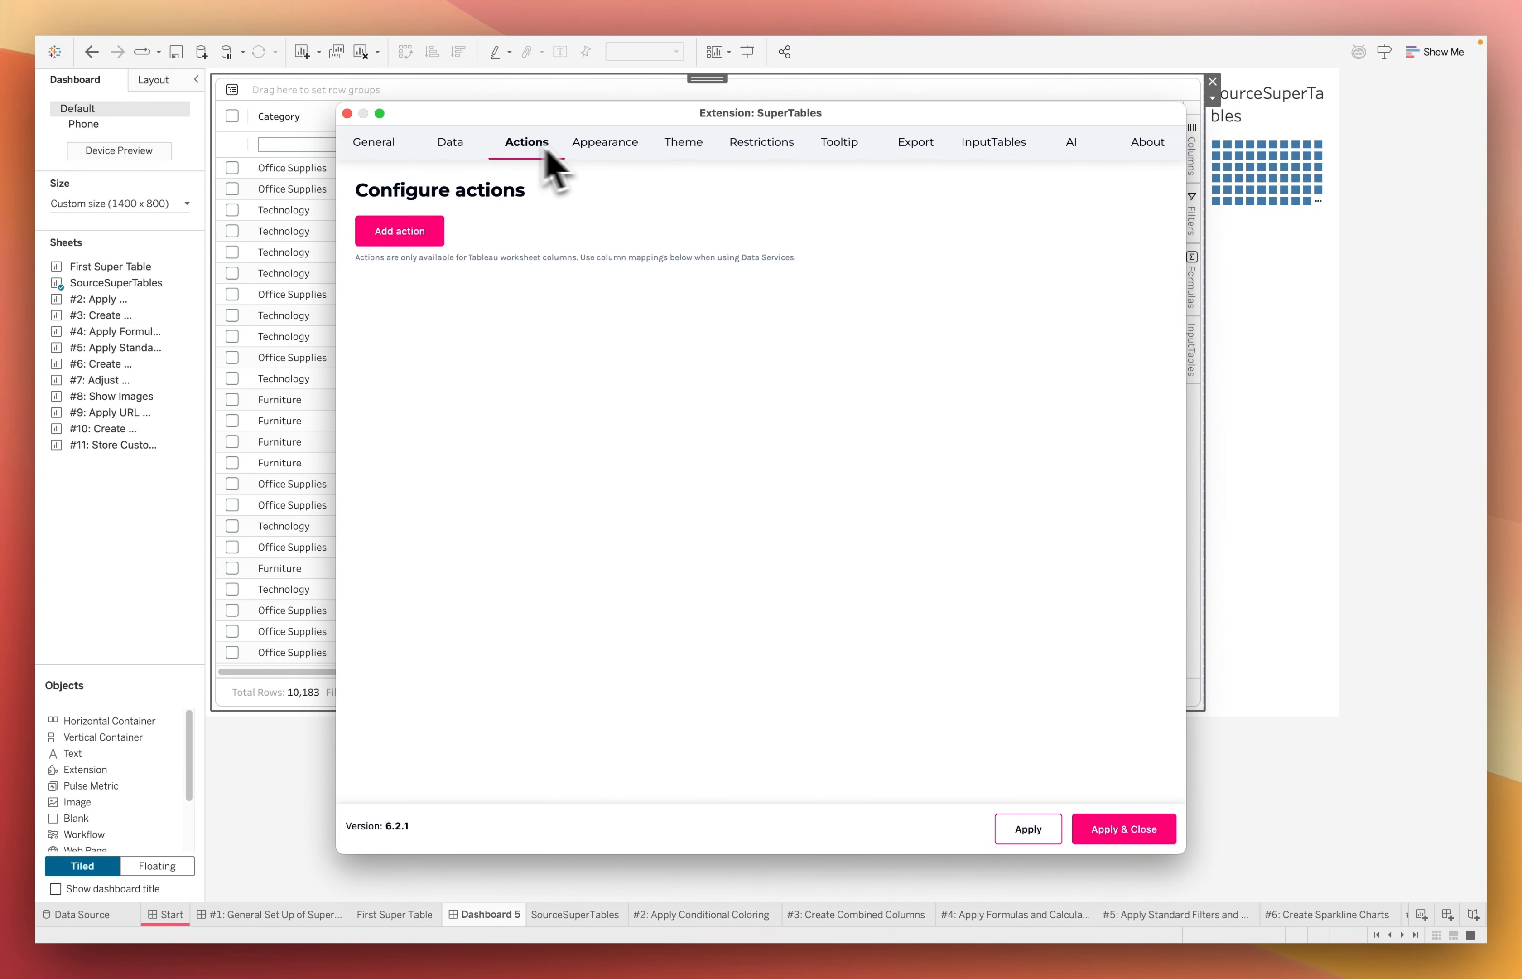
click(609, 153)
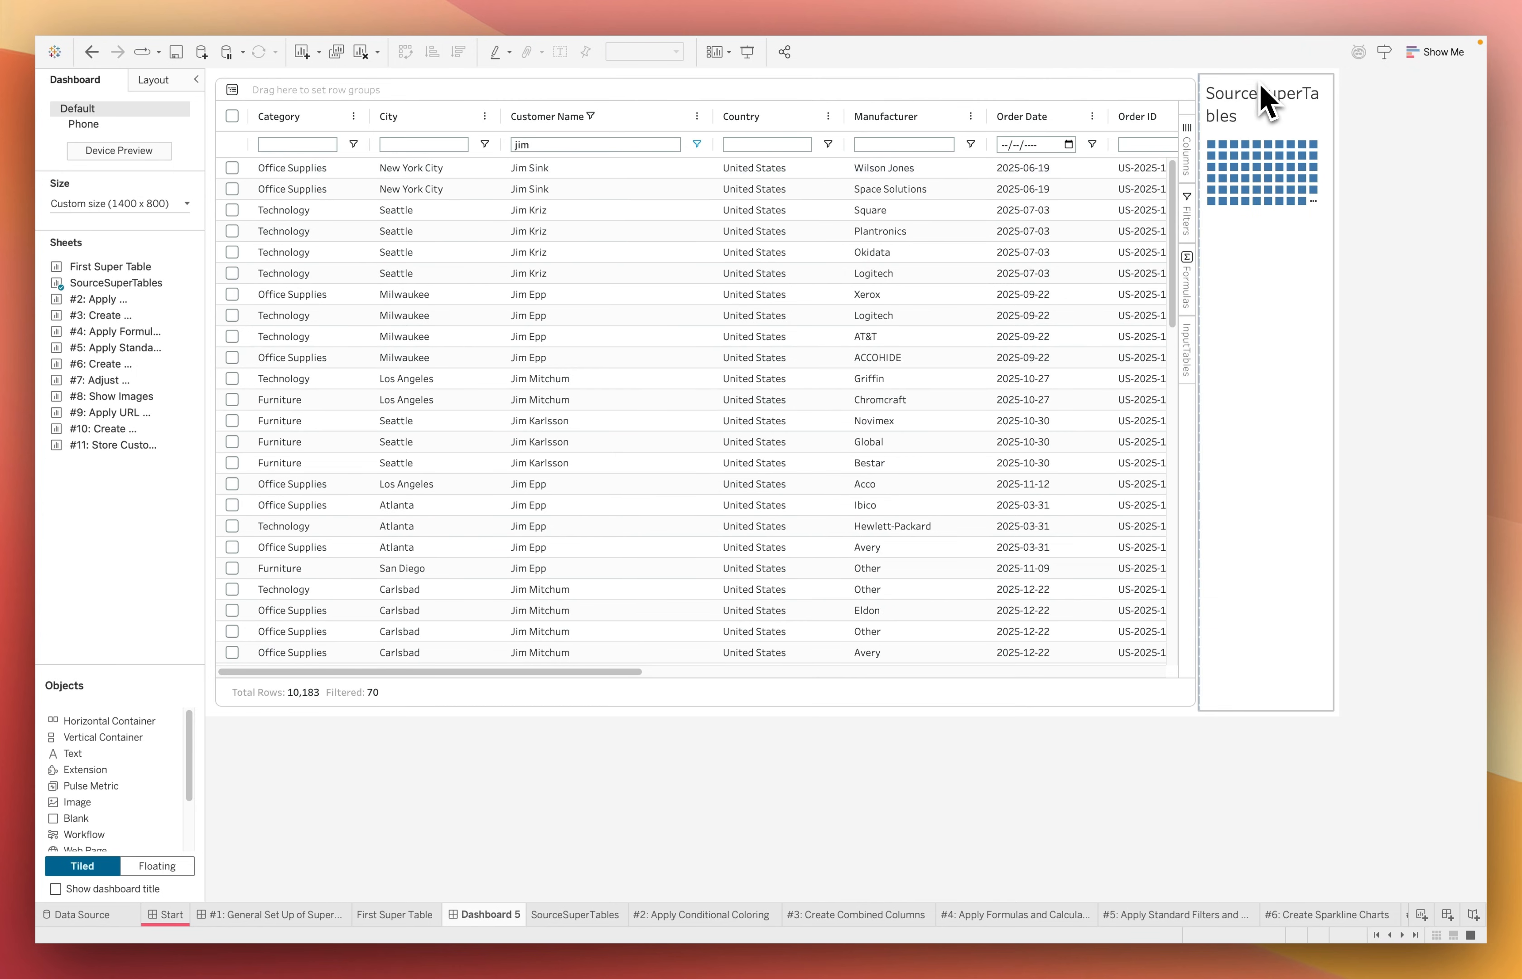
Turn the SourceSuperTables sheet into a floating dashboard item over the table
click(1263, 98)
drag(1265, 80, 1092, 134)
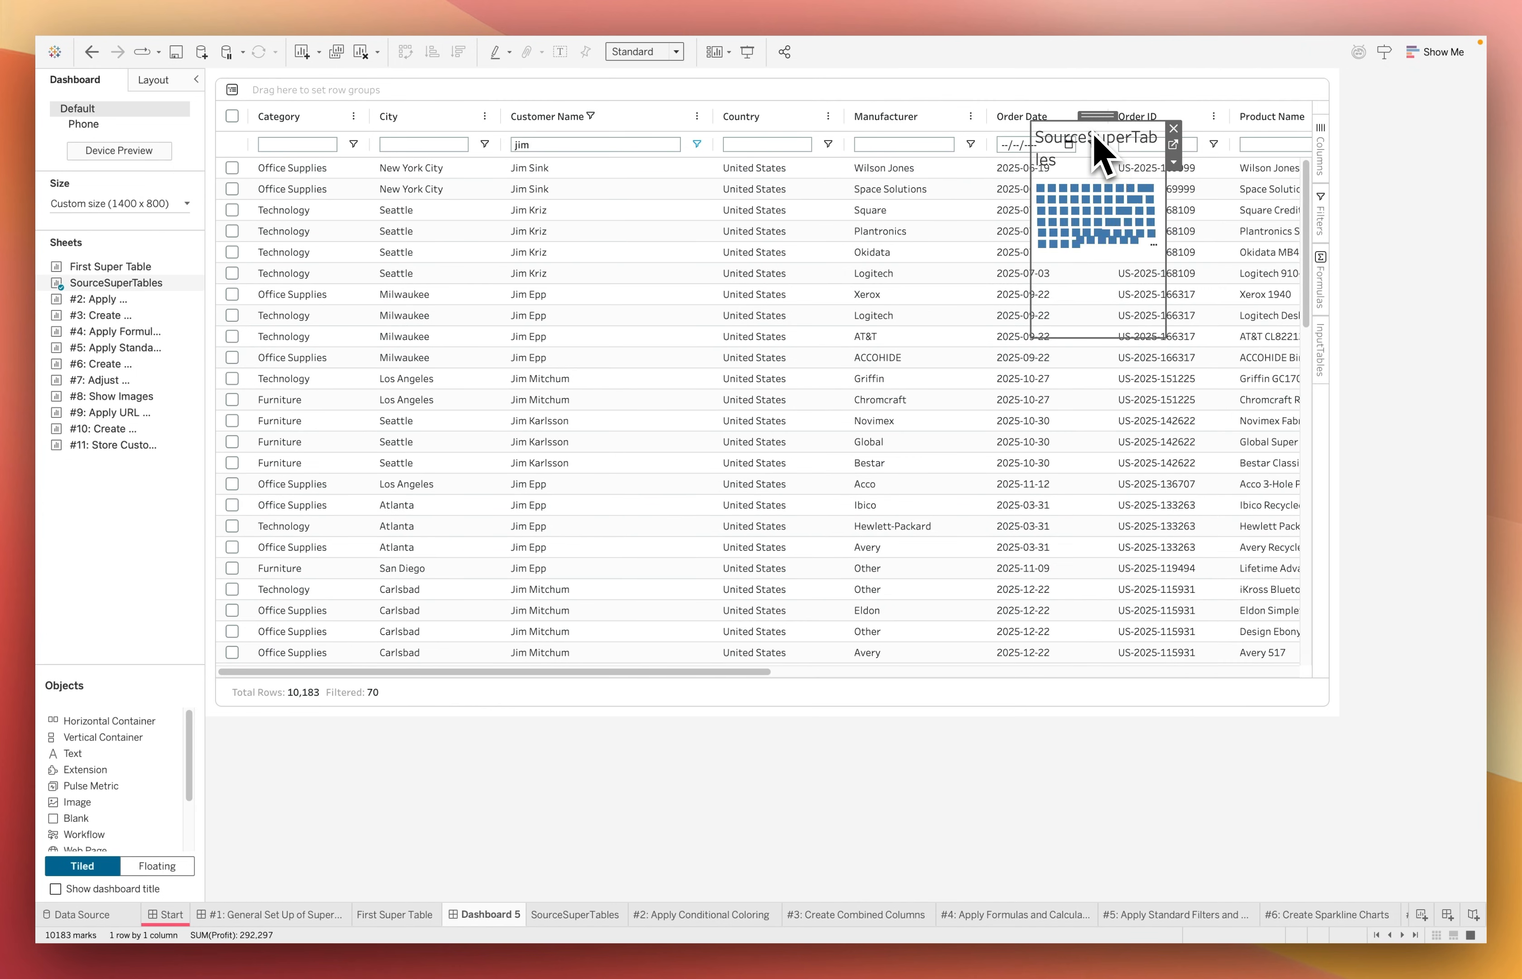
Set the floating SourceSuperTables sheet's width and height to 1, then move it to the table's upper-right corner and deselect it
click(153, 80)
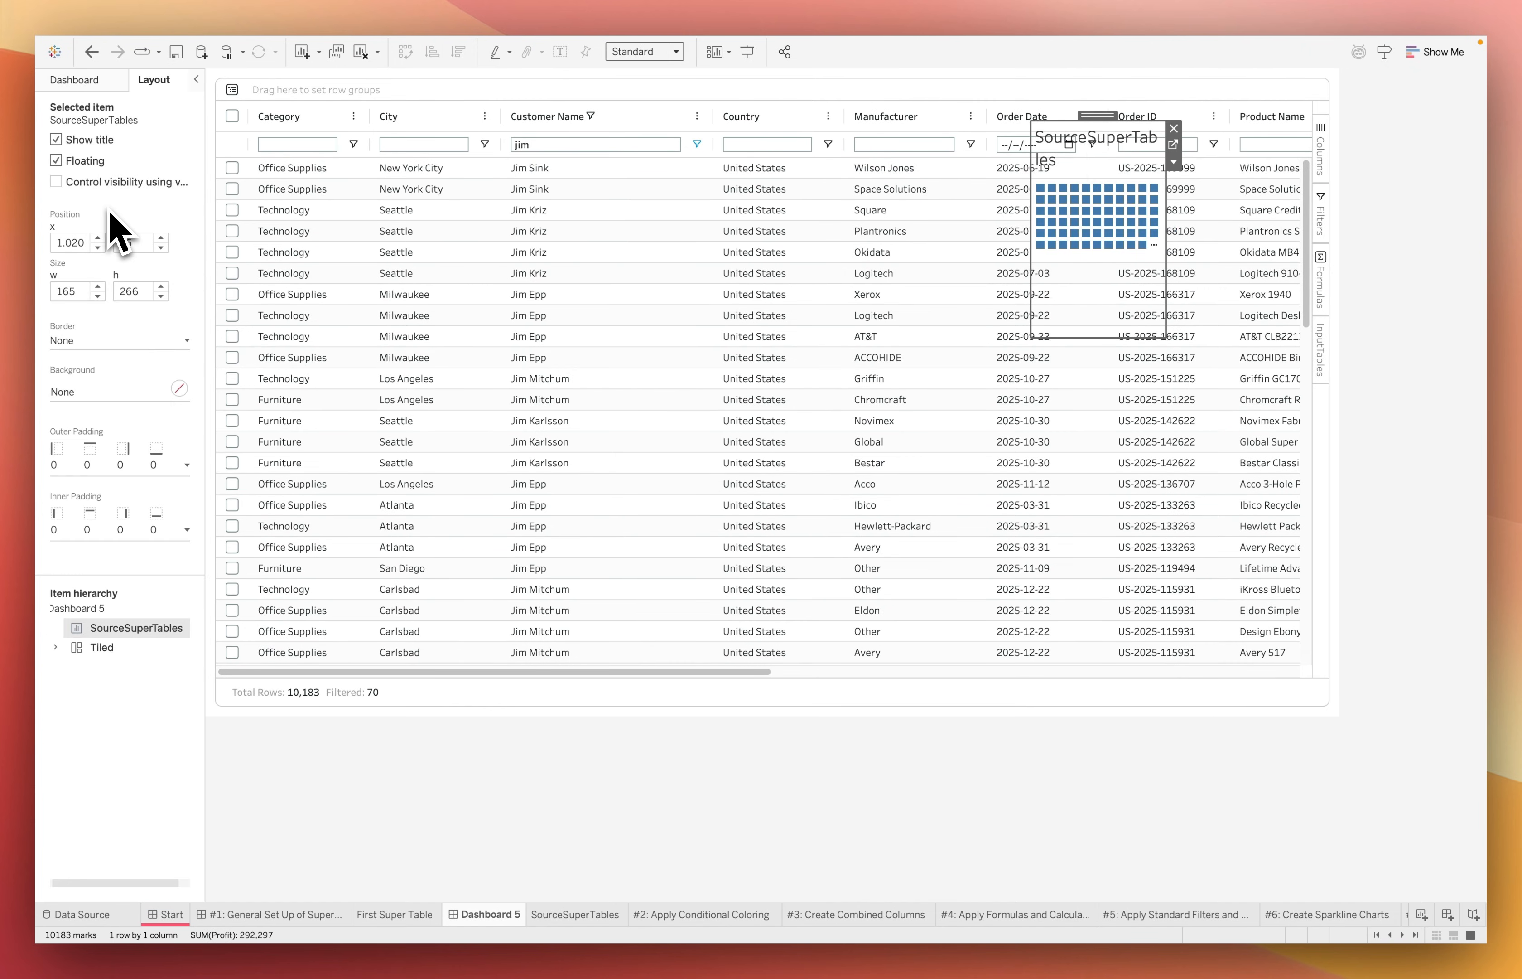
click(72, 293)
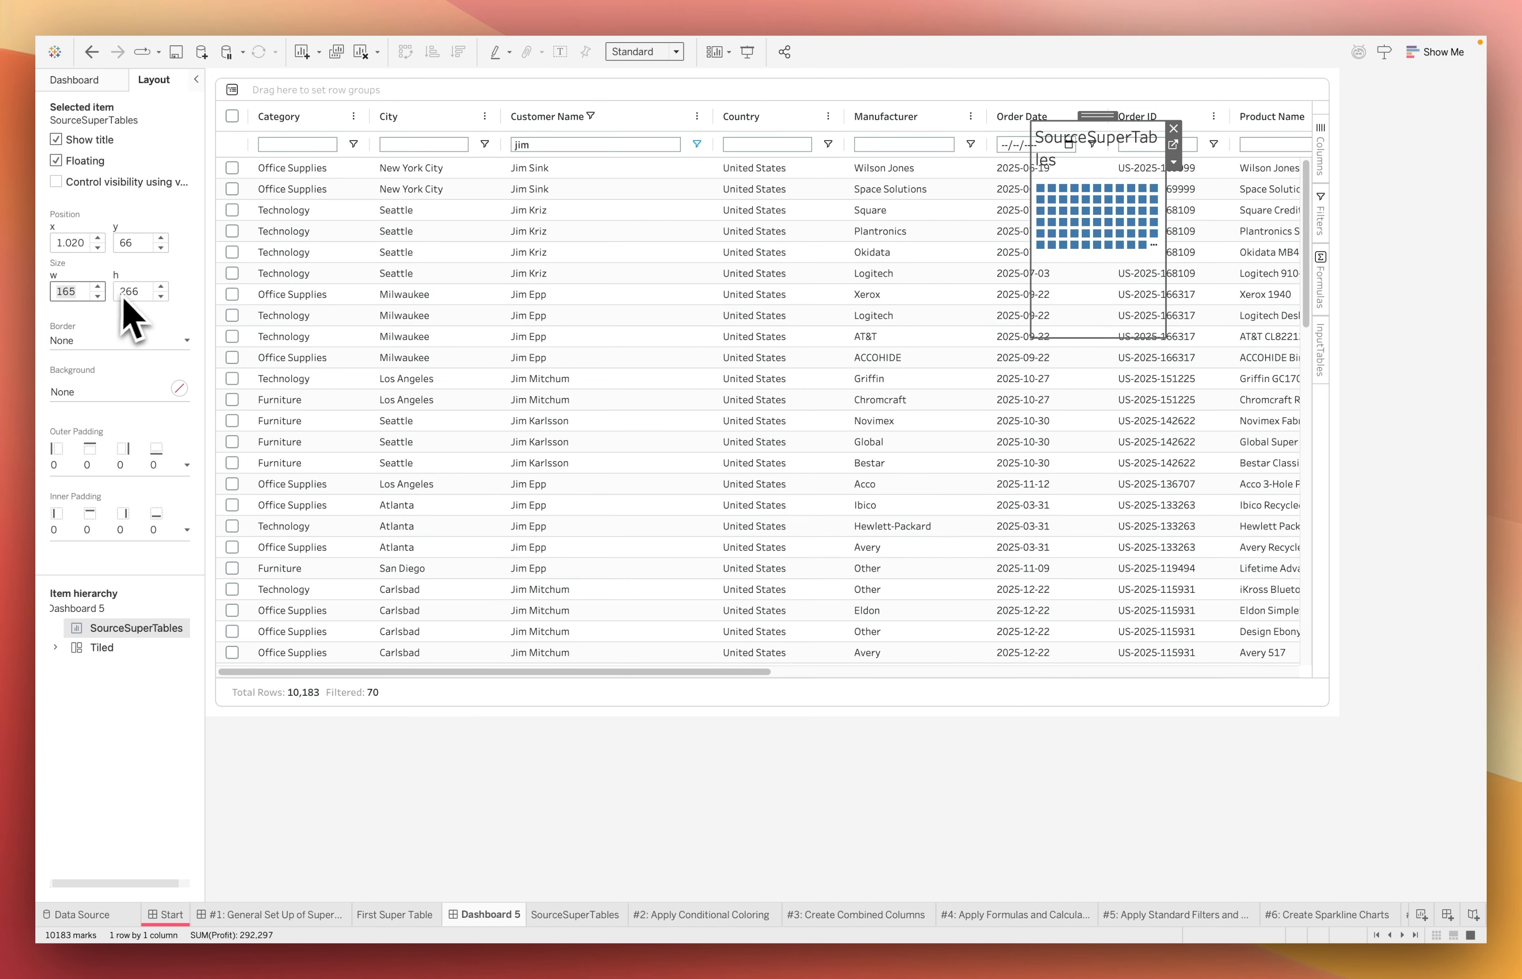
text(1)
key(Tab)
text(1)
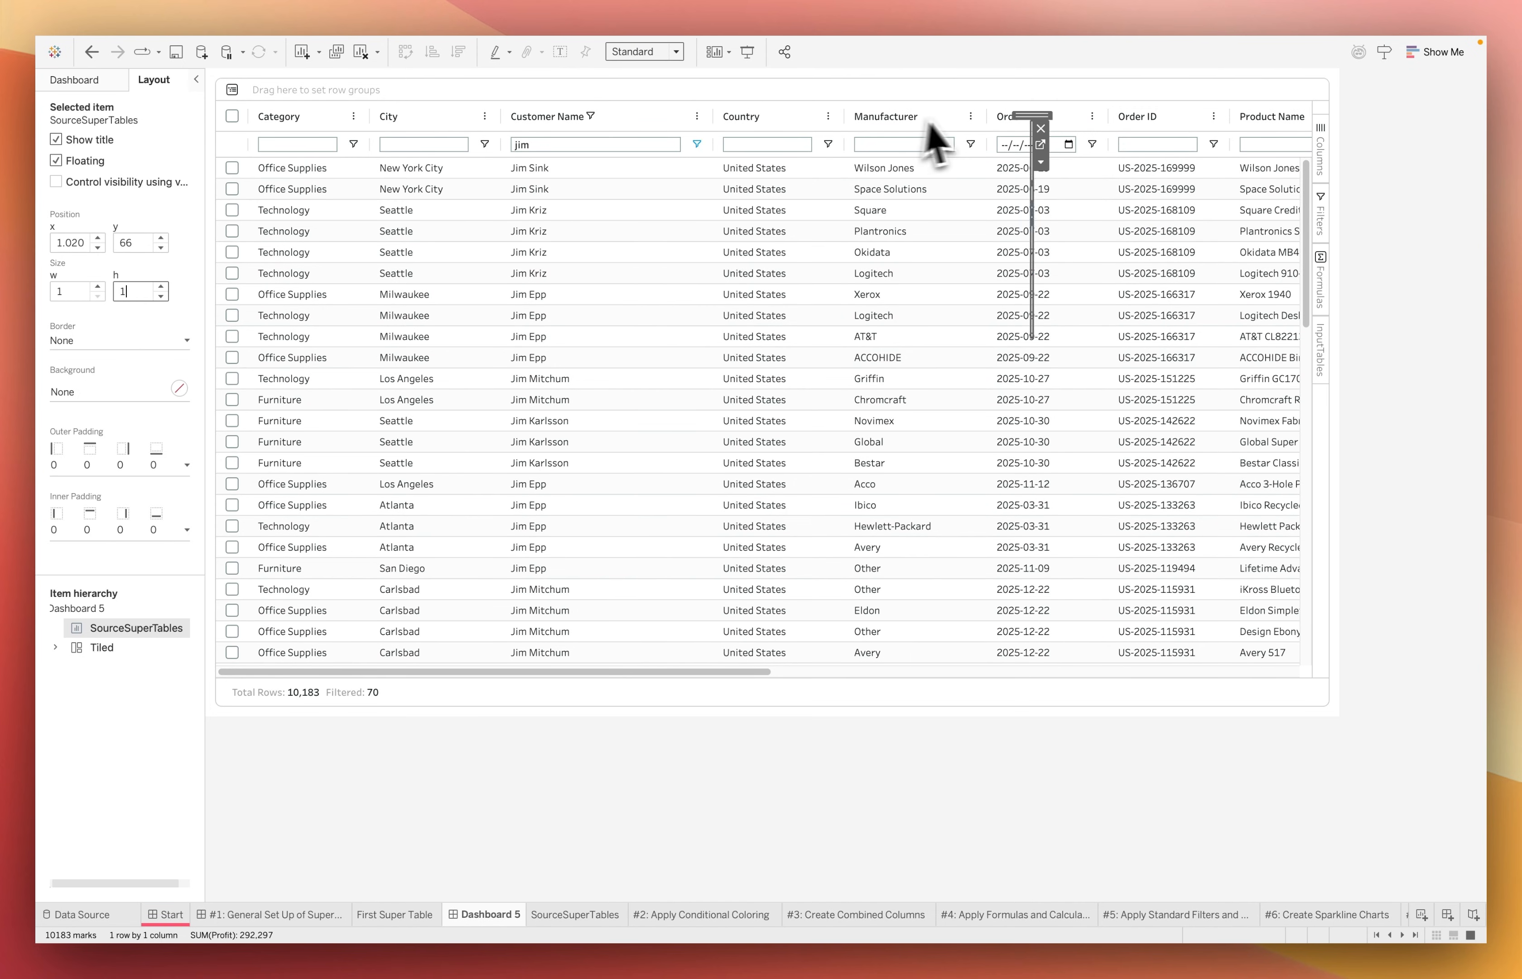
drag(1030, 117, 1318, 93)
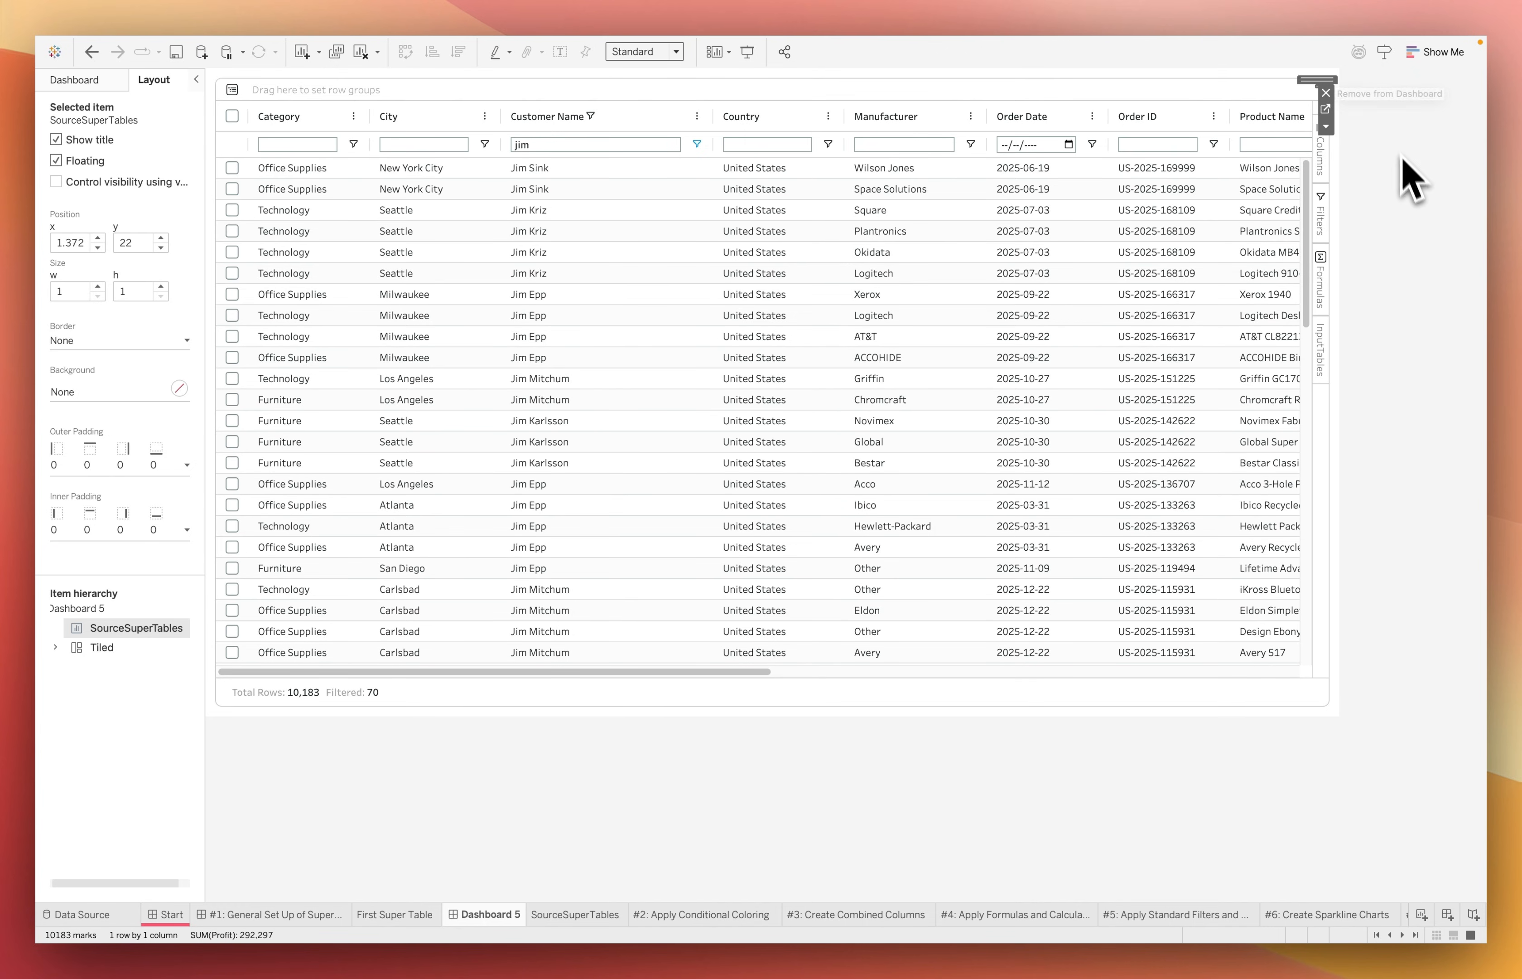
click(1420, 362)
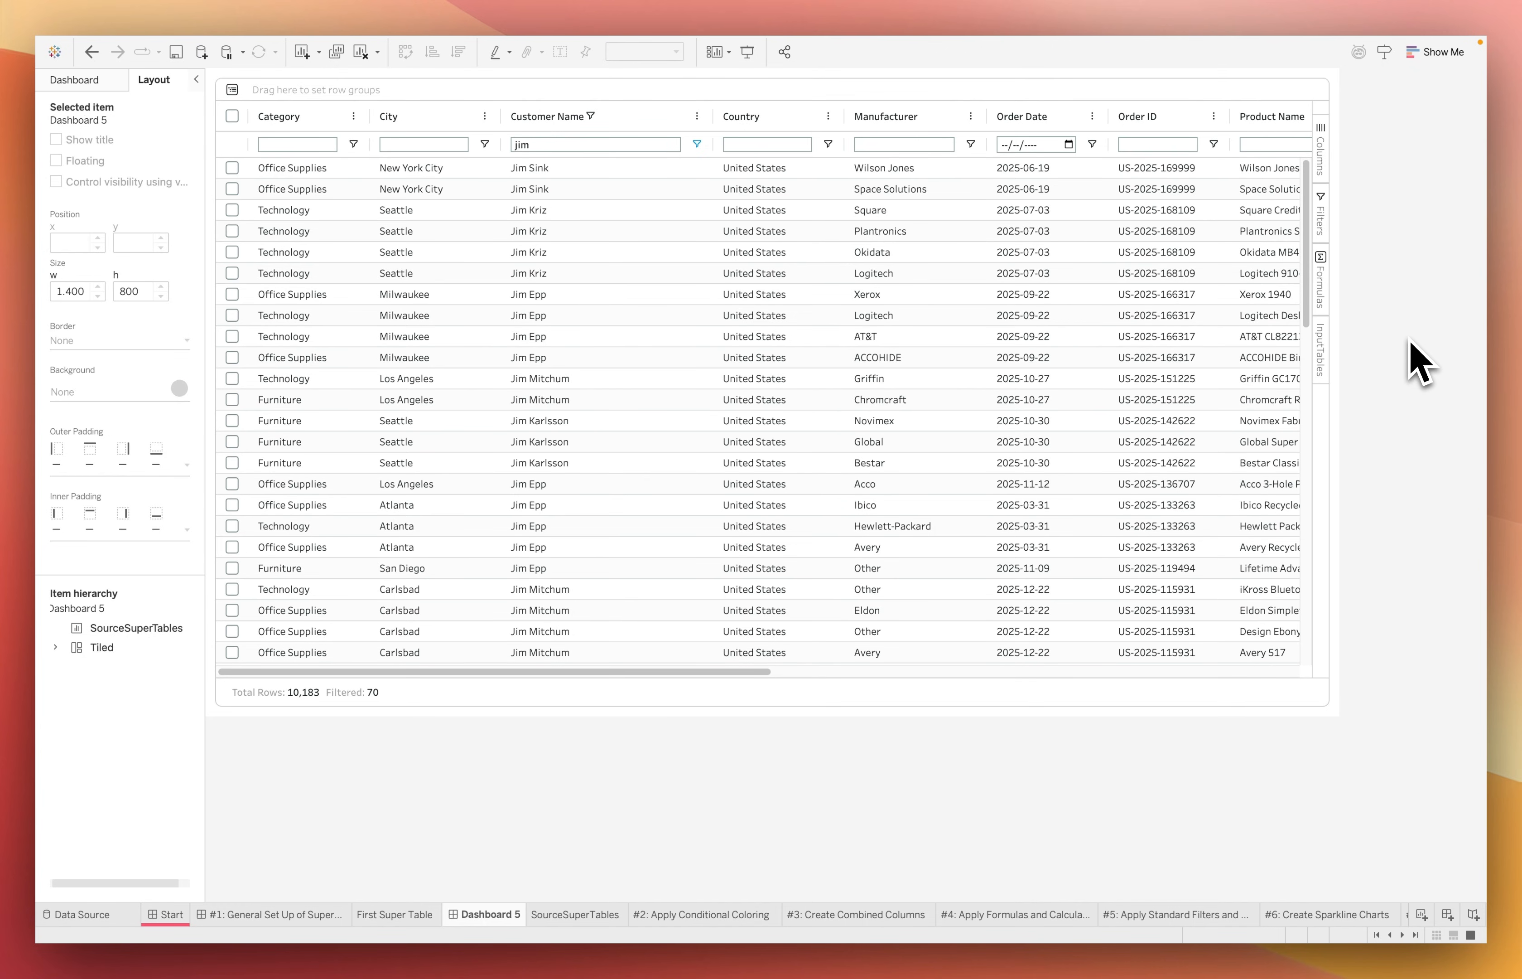